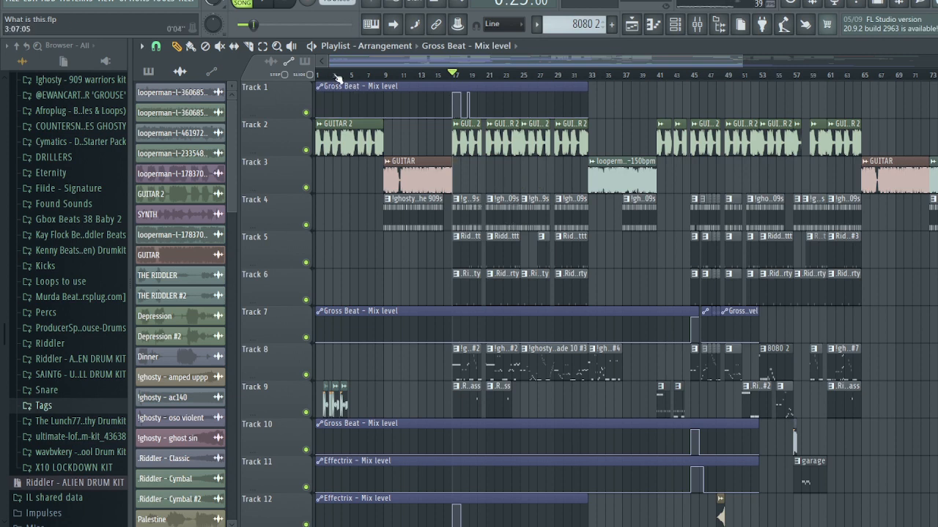
- Mute Track 9 and play the arrangement from bar 1
{"action": "left_click_drag", "start_coordinate": [338, 77], "coordinate": [276, 83]}
{"action": "scroll", "coordinate": [311, 172], "scroll_direction": "down", "scroll_amount": 4}
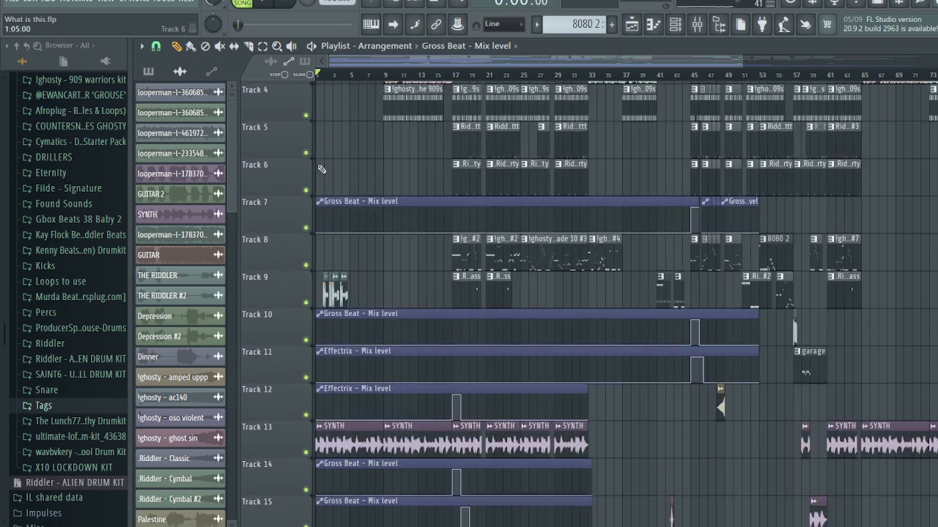
{"action": "scroll", "coordinate": [323, 190], "scroll_direction": "up", "scroll_amount": 4}
{"action": "scroll", "coordinate": [326, 197], "scroll_direction": "up", "scroll_amount": 5, "text": "ctrl"}
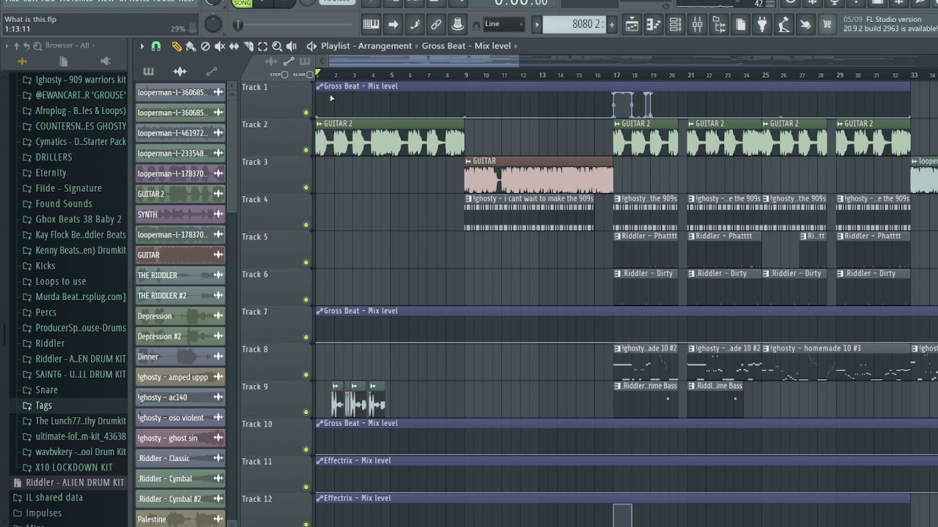
{"action": "left_click", "coordinate": [306, 411]}
{"action": "key", "text": "space"}
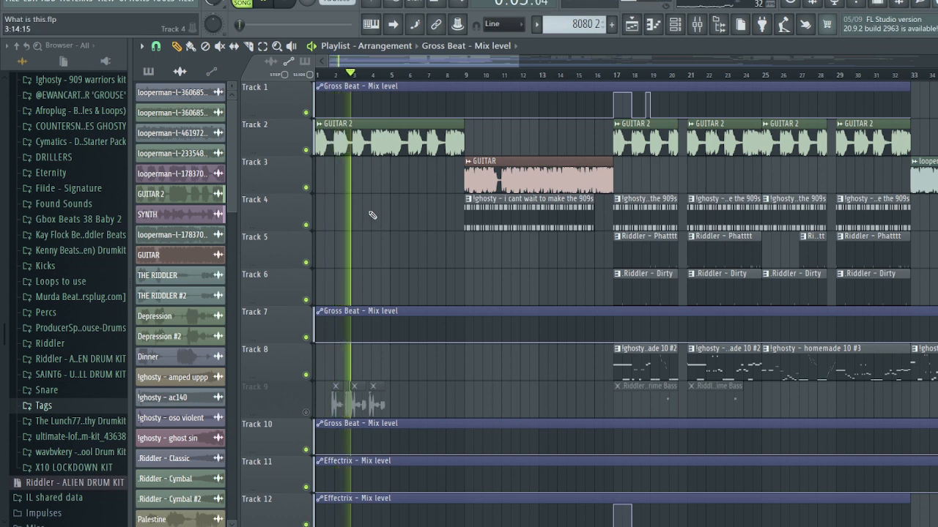
- Mute the SYNTH clips on Track 13 and play the GUITAR 2 intro from bar 1
{"action": "key", "text": "space"}
{"action": "scroll", "coordinate": [370, 215], "scroll_direction": "down", "scroll_amount": 3}
{"action": "left_click", "coordinate": [306, 449]}
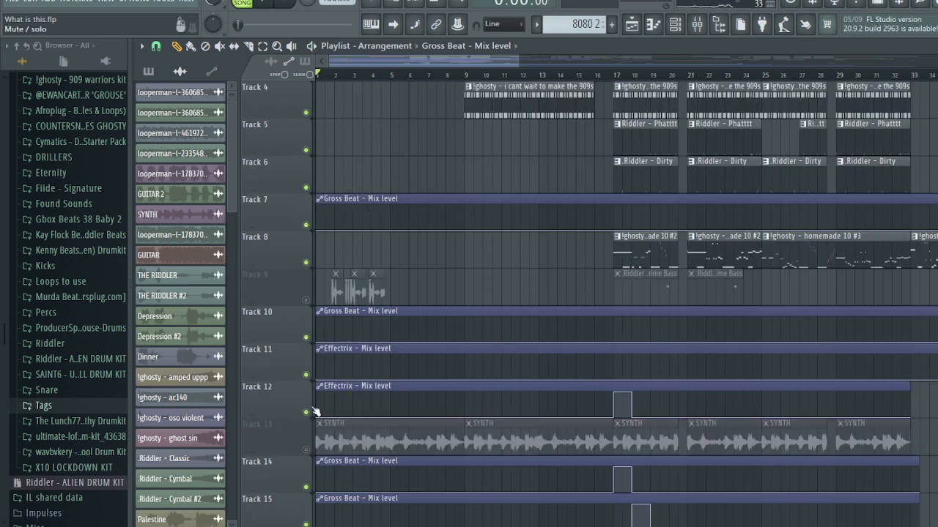
{"action": "scroll", "coordinate": [344, 329], "scroll_direction": "up", "scroll_amount": 3}
{"action": "key", "text": "space"}
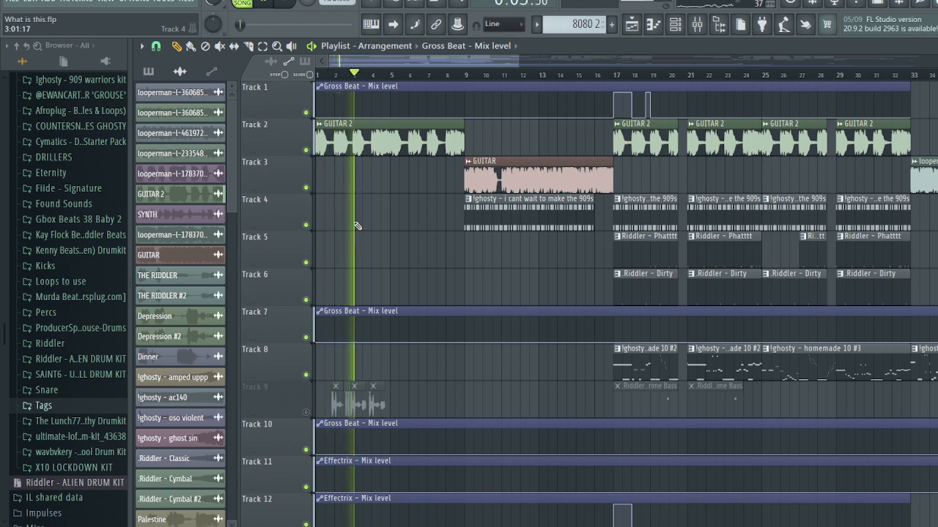
- Unmute Track 13 and play the intro from bar 1 with the SYNTH layer included
{"action": "key", "text": "space"}
{"action": "scroll", "coordinate": [356, 225], "scroll_direction": "down", "scroll_amount": 5}
{"action": "scroll", "coordinate": [315, 351], "scroll_direction": "up", "scroll_amount": 5}
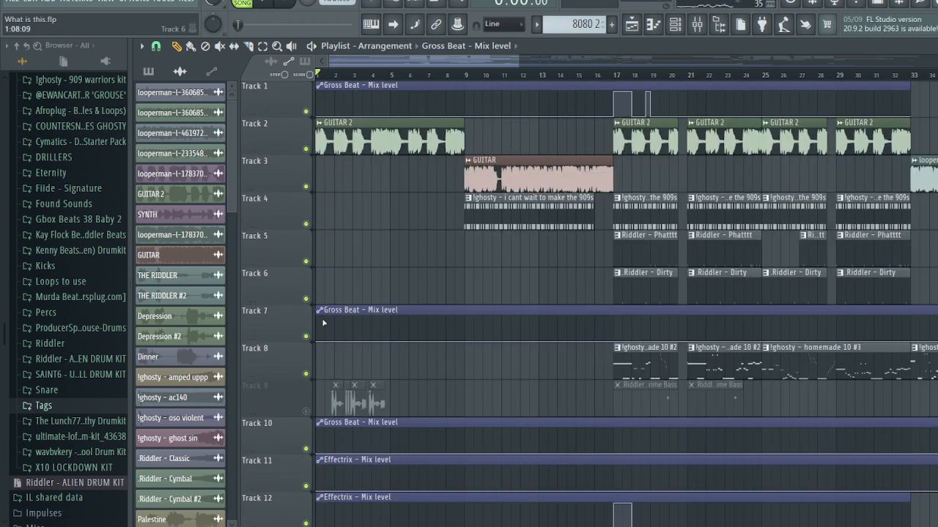
{"action": "scroll", "coordinate": [361, 217], "scroll_direction": "down", "scroll_amount": 1}
{"action": "scroll", "coordinate": [361, 217], "scroll_direction": "down", "scroll_amount": 1}
{"action": "key", "text": "space"}
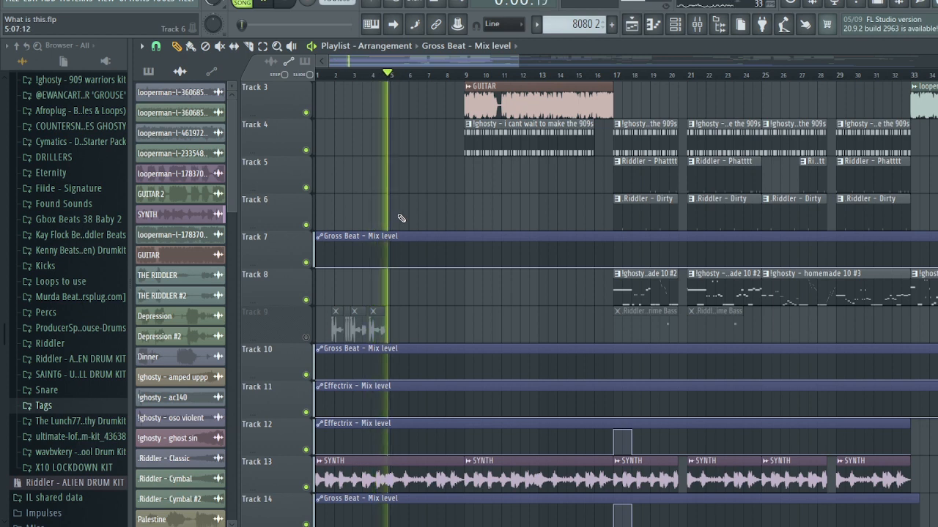
{"action": "key", "text": "space"}
- Mute Tracks 2 and 4, and play the GUITAR clip on Track 3 from bar 9
{"action": "scroll", "coordinate": [403, 215], "scroll_direction": "up", "scroll_amount": 2}
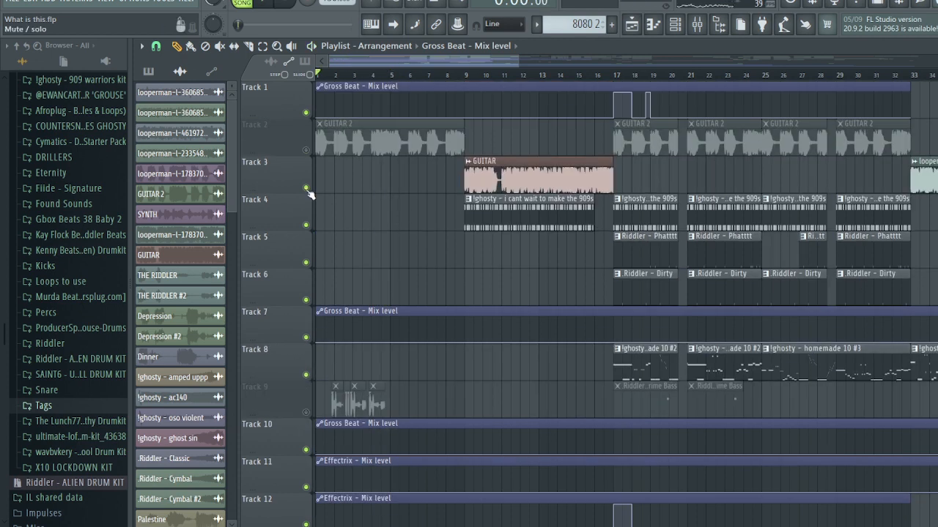
{"action": "left_click_drag", "start_coordinate": [455, 77], "coordinate": [467, 80]}
{"action": "left_click", "coordinate": [305, 224]}
{"action": "key", "text": "space"}
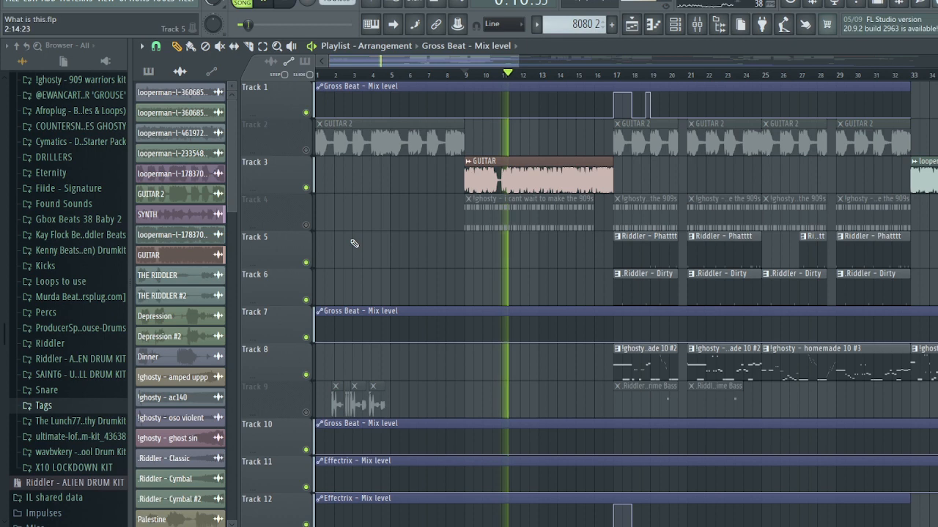
{"action": "key", "text": "space"}
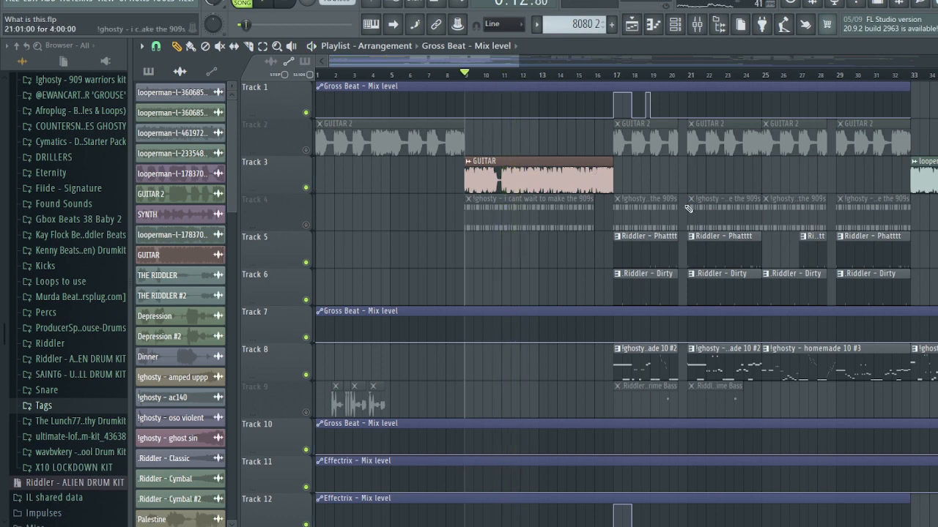
- Unmute Track 4 and play the pattern "!ghosty - i cant wait to make the 909s" with its channel rack displayed
{"action": "left_click", "coordinate": [306, 226]}
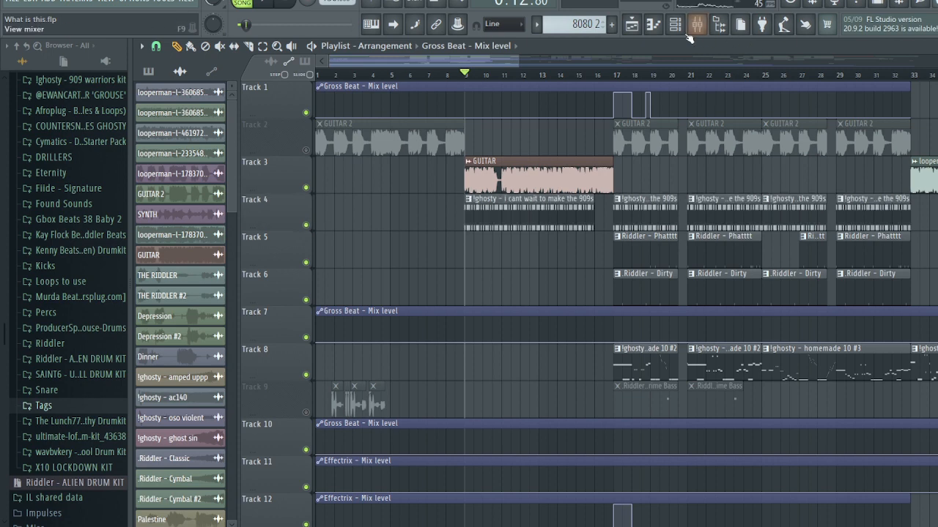
{"action": "left_click", "coordinate": [536, 24]}
{"action": "left_click", "coordinate": [545, 41]}
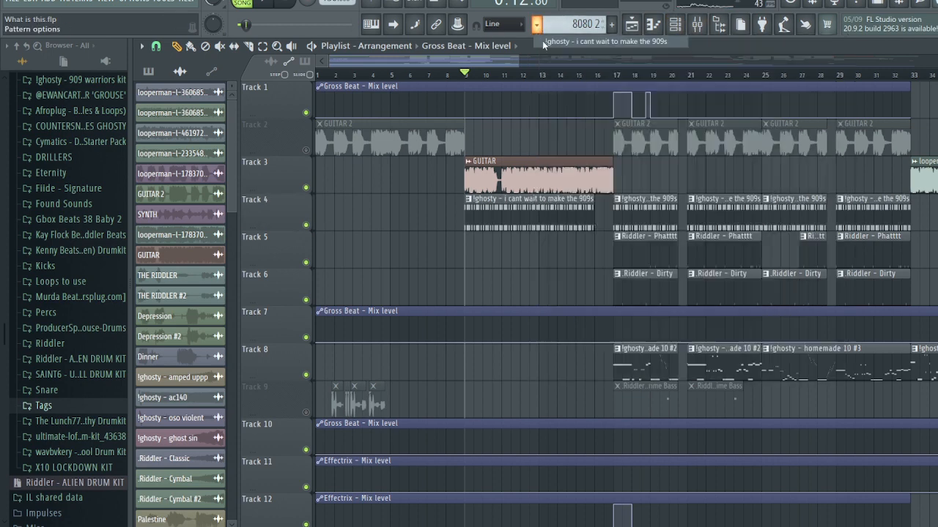
{"action": "left_click", "coordinate": [674, 26]}
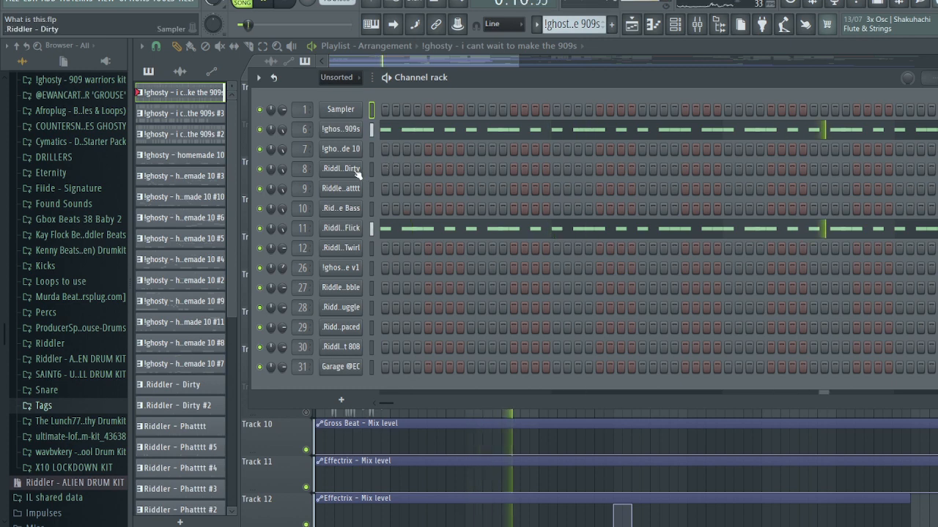
{"action": "key", "text": "space"}
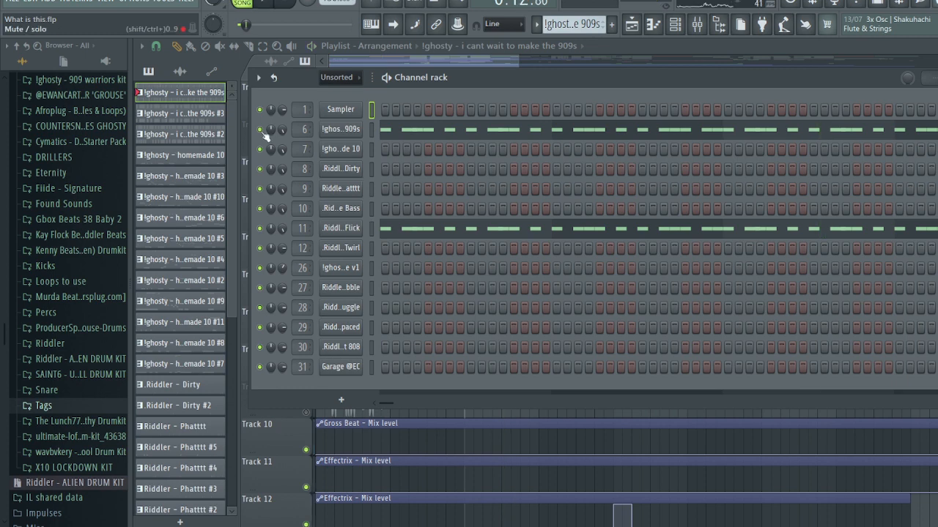
- Review the 909s channel's notes in the piano roll during playback, then return to the playlist
{"action": "left_click", "coordinate": [393, 130]}
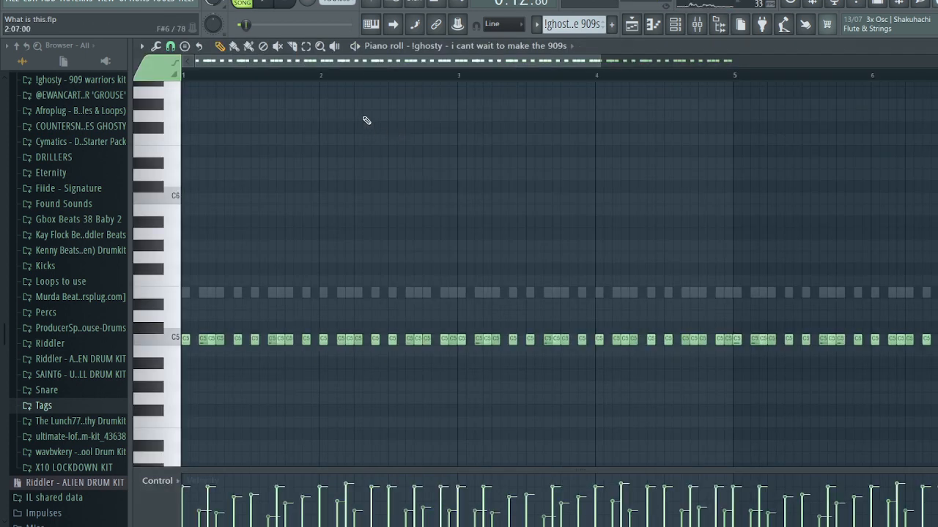
{"action": "left_click_drag", "start_coordinate": [598, 64], "coordinate": [699, 63]}
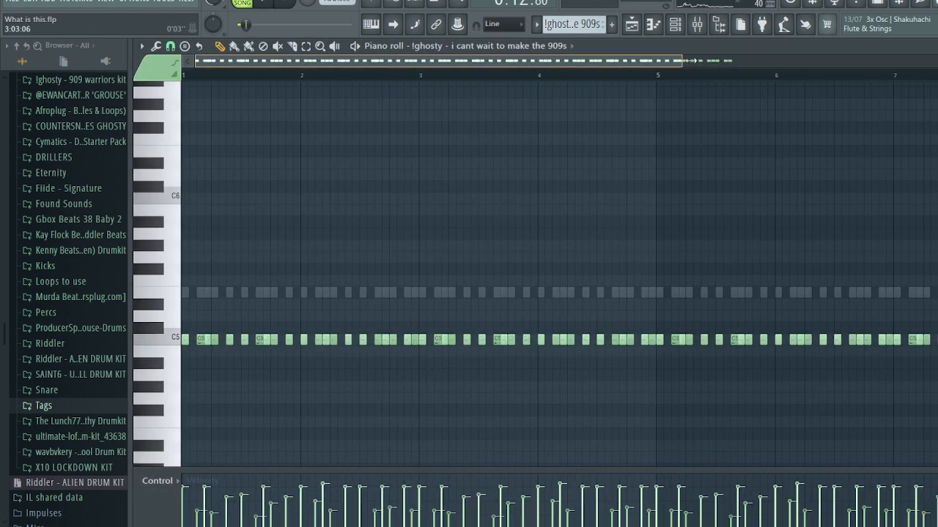
{"action": "key", "text": "space"}
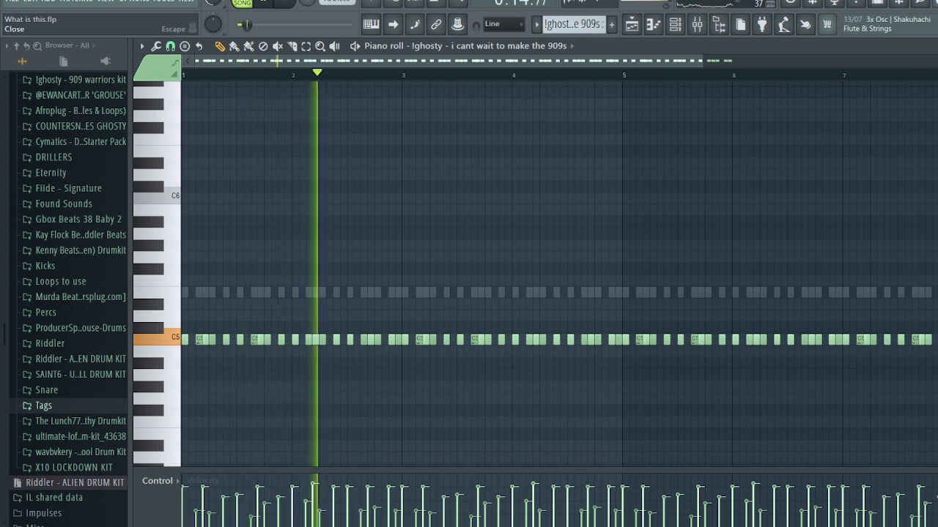
{"action": "left_click", "coordinate": [935, 45]}
{"action": "key", "text": "F6"}
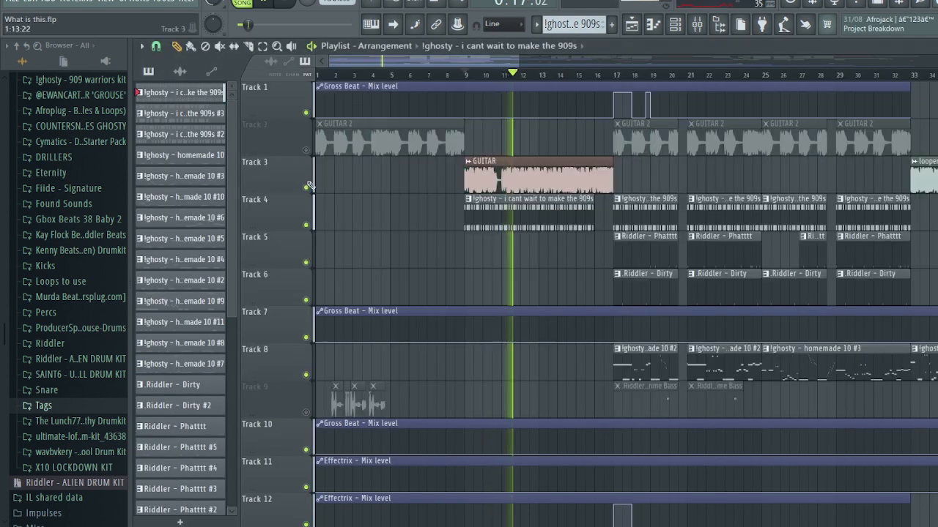
- Mute Track 3 and the 909s channel, and play the Riddler - Flick channel by itself
{"action": "left_click", "coordinate": [307, 185]}
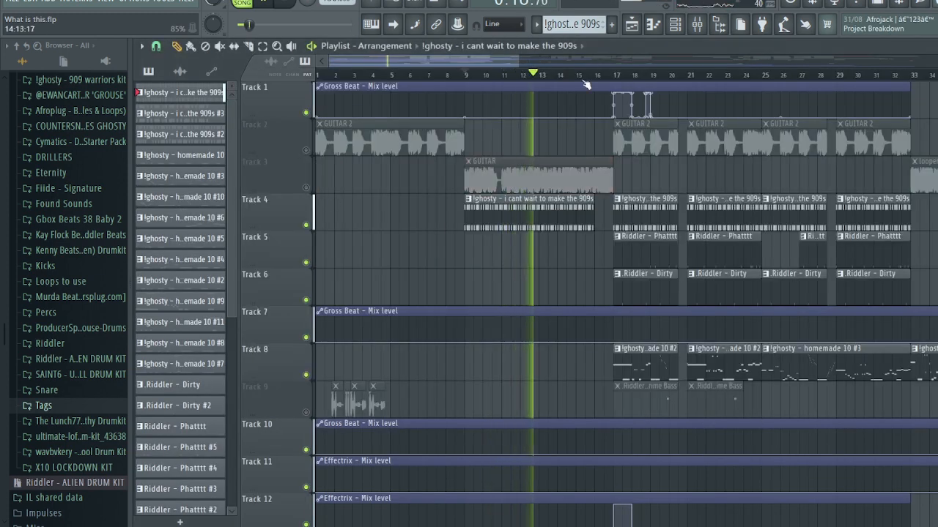
{"action": "left_click", "coordinate": [677, 32]}
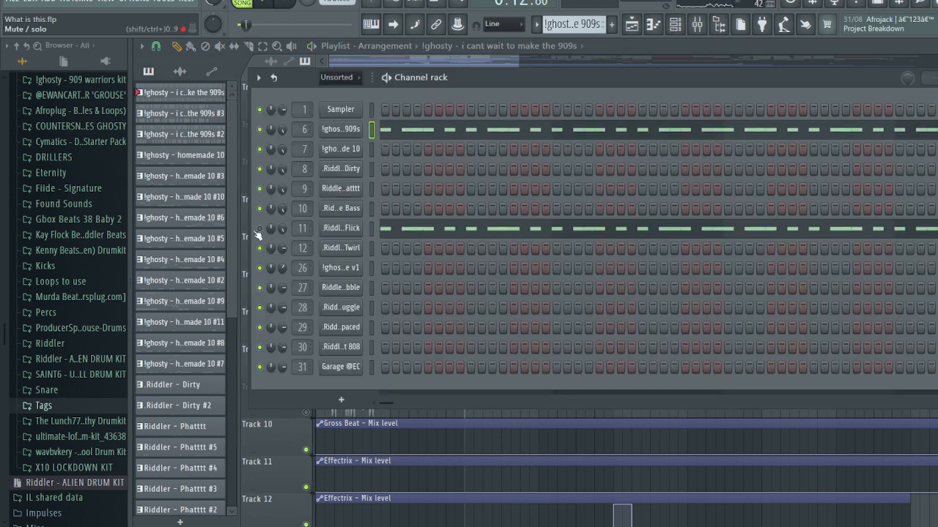
{"action": "left_click", "coordinate": [259, 129]}
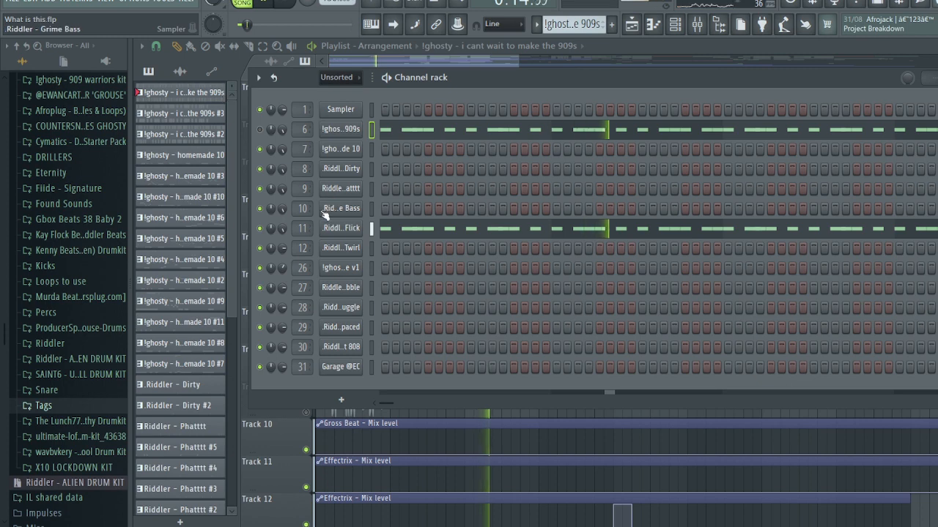
{"action": "key", "text": "space"}
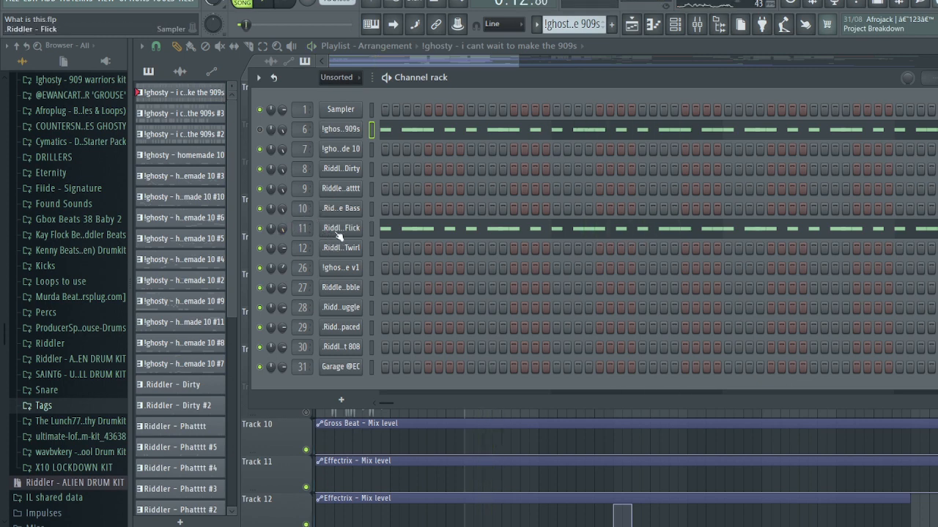
- Unmute the 909s channel, play it together with the Flick channel, and close the channel rack
{"action": "left_click", "coordinate": [259, 129]}
{"action": "key", "text": "space"}
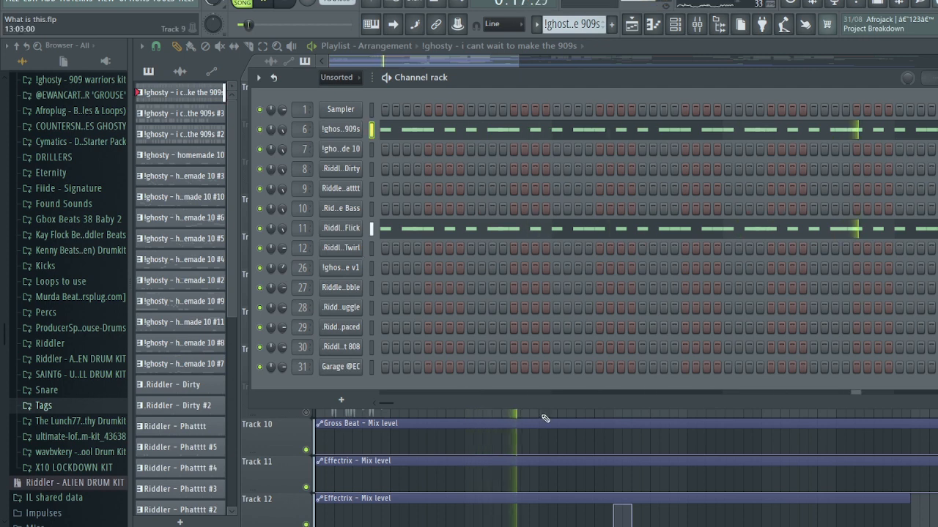
{"action": "key", "text": "space"}
{"action": "key", "text": "F6"}
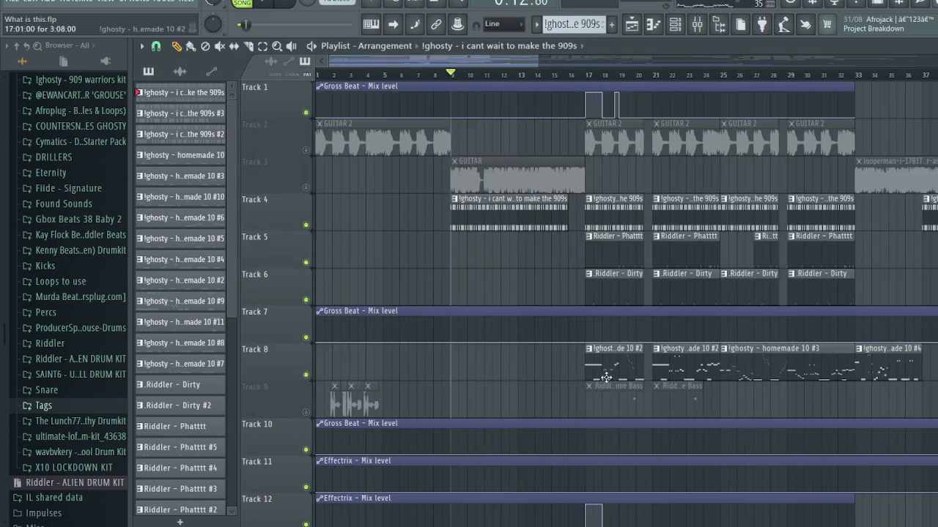
- Set the playback position to bar 17, and solo then unsolo Track 2 to re-enable all playlist tracks
{"action": "left_click", "coordinate": [591, 76]}
{"action": "right_click", "coordinate": [306, 150]}
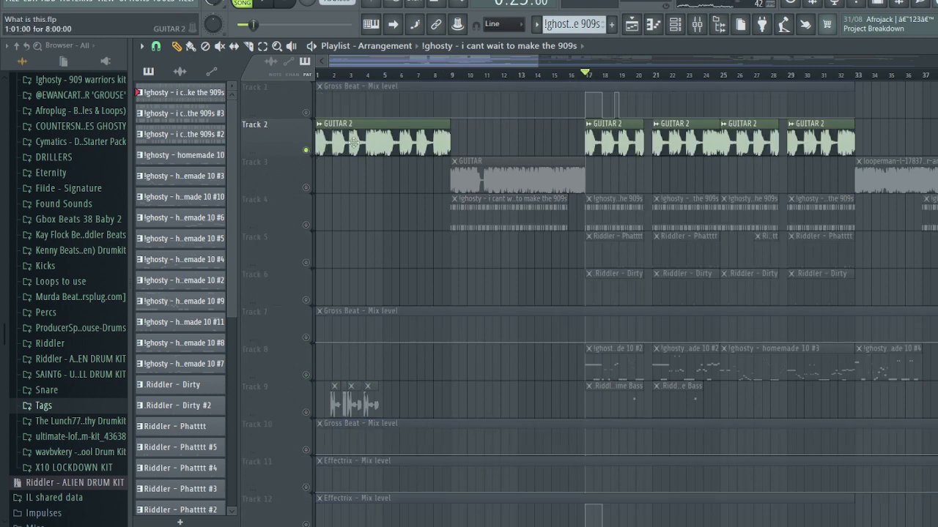
{"action": "right_click", "coordinate": [306, 150]}
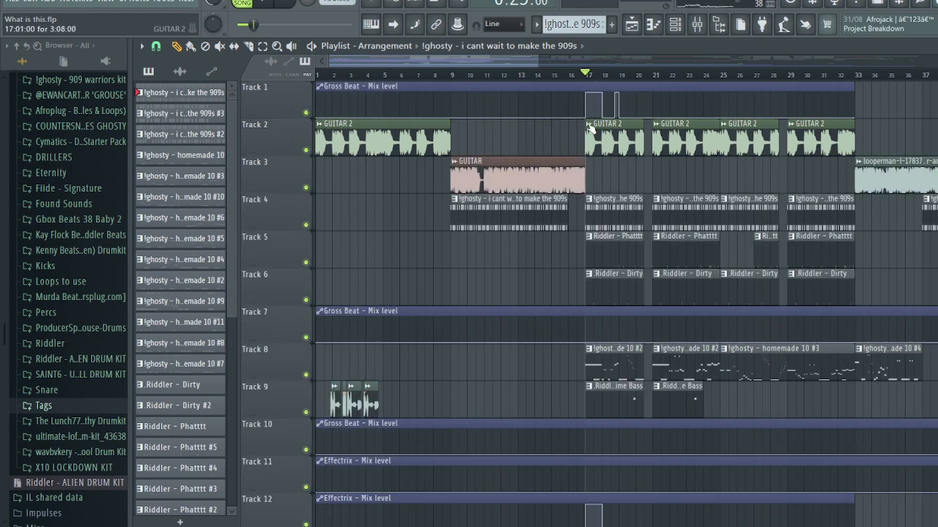
- Play guitar-riff mixer track 3 soloed, unsolo it, and show its routing options for the Drum bus
{"action": "key", "text": "F9"}
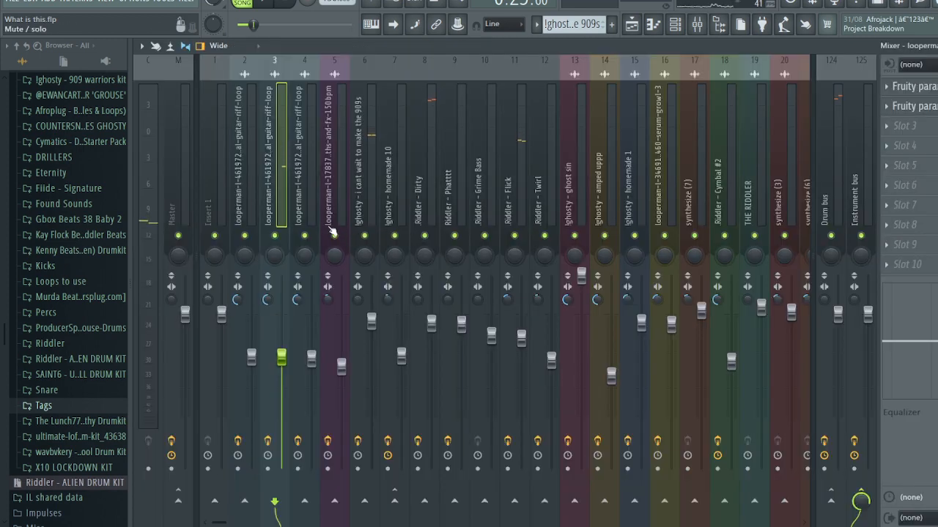
{"action": "right_click", "coordinate": [276, 235]}
{"action": "key", "text": "space"}
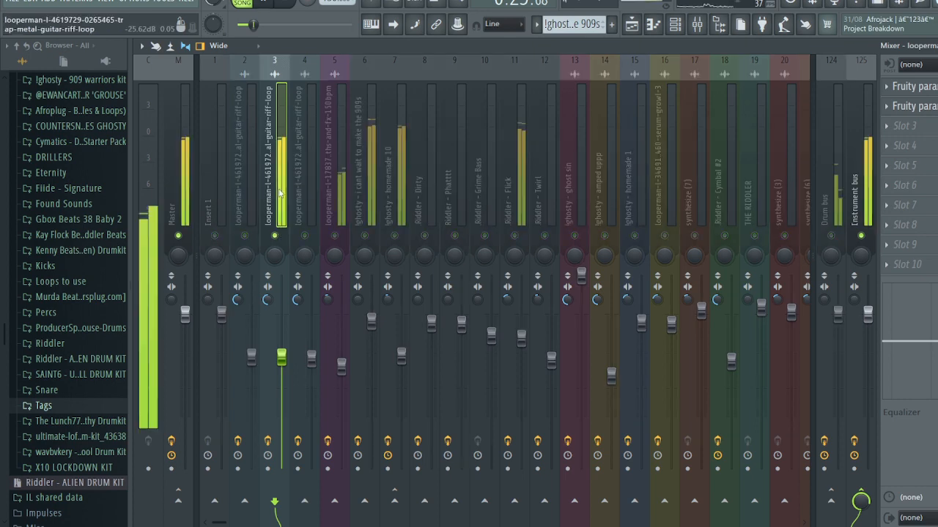
{"action": "key", "text": "space"}
{"action": "right_click", "coordinate": [276, 235]}
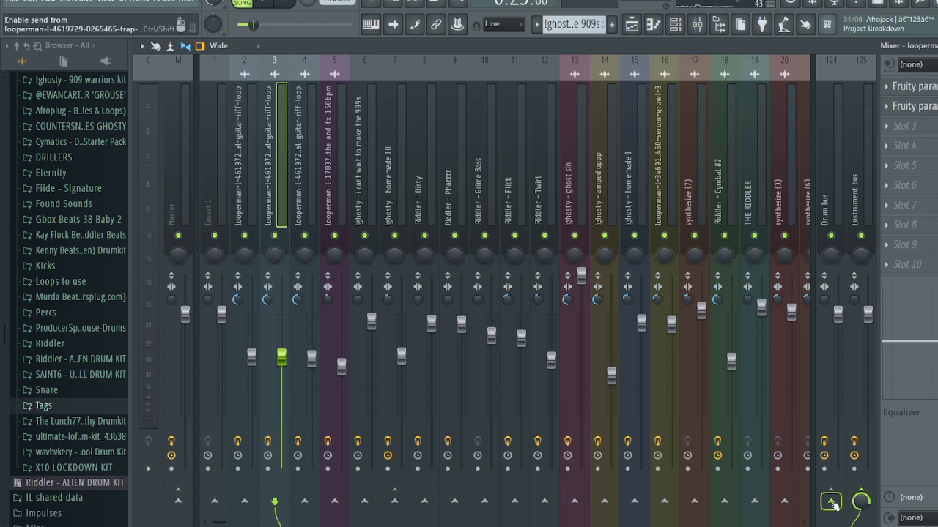
{"action": "right_click", "coordinate": [832, 504]}
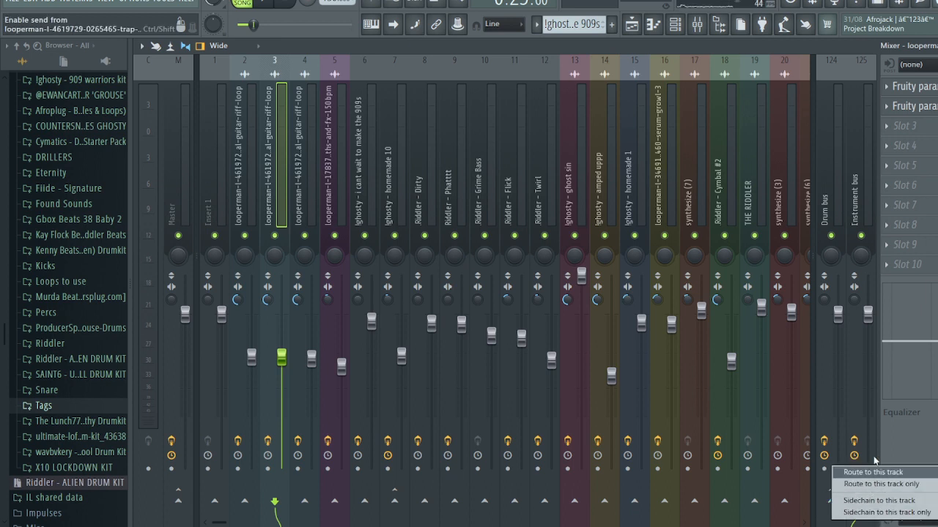
- Examine the Gross Beat effect on the Instrument bus during playback, then close it and return to the playlist
{"action": "left_click", "coordinate": [866, 196]}
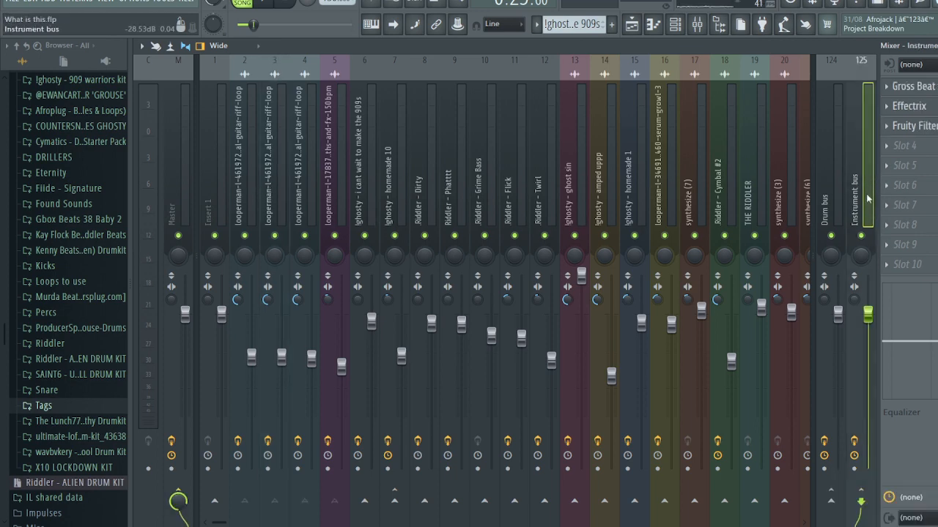
{"action": "left_click", "coordinate": [912, 85]}
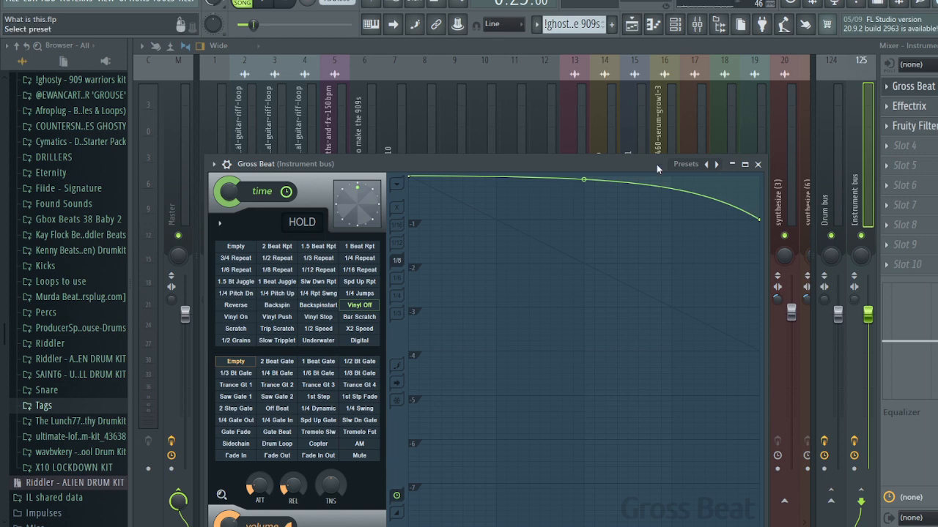
{"action": "left_click_drag", "start_coordinate": [657, 164], "coordinate": [625, 127]}
{"action": "key", "text": "space"}
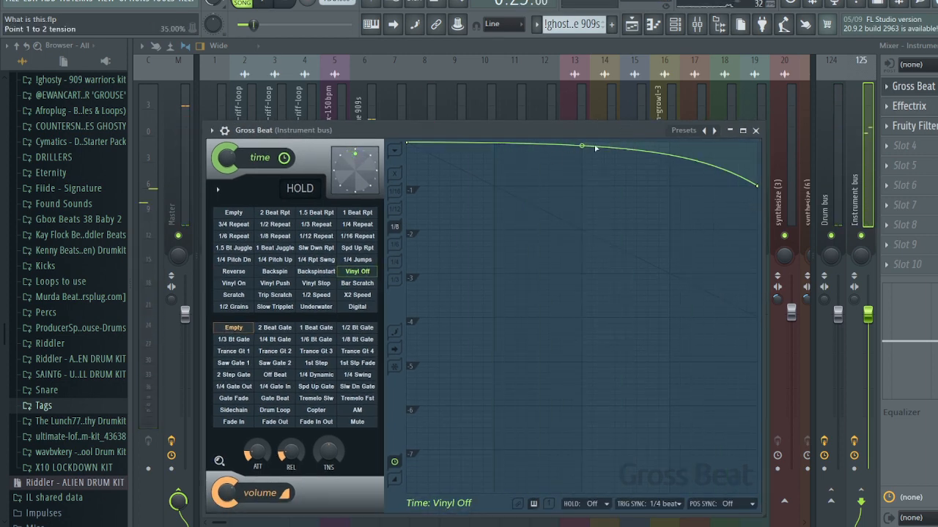
{"action": "left_click", "coordinate": [755, 130]}
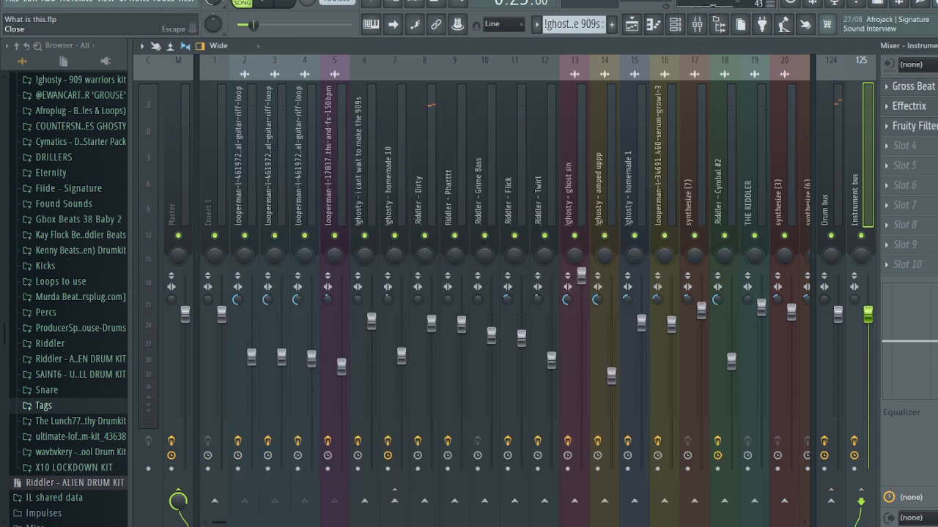
{"action": "key", "text": "F5"}
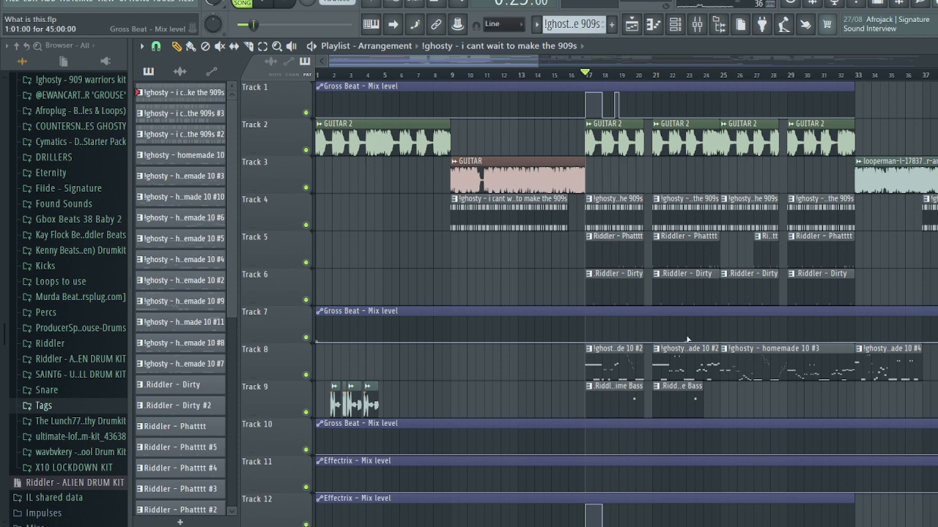
- Show the 909s mixer track's routing to the Drum bus and inspect the first Gross Beat effect on that bus
{"action": "left_click", "coordinate": [702, 28]}
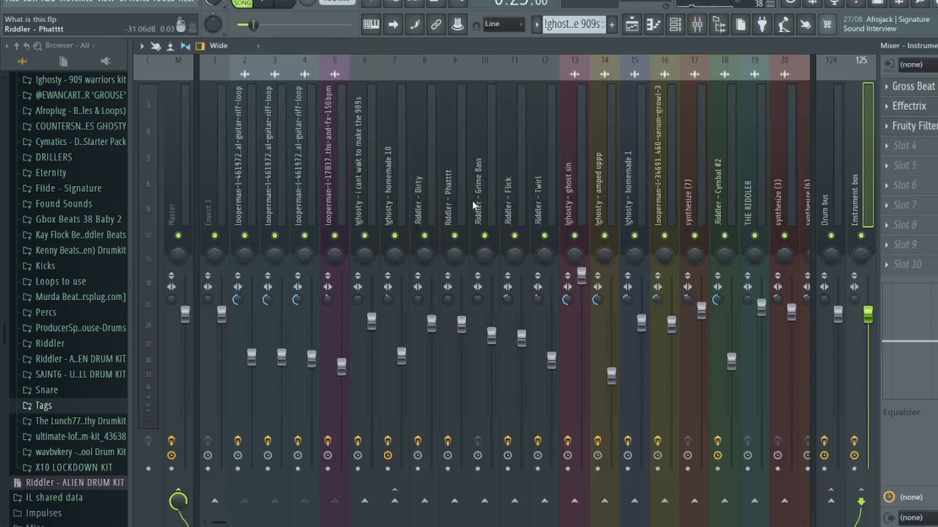
{"action": "left_click", "coordinate": [364, 215]}
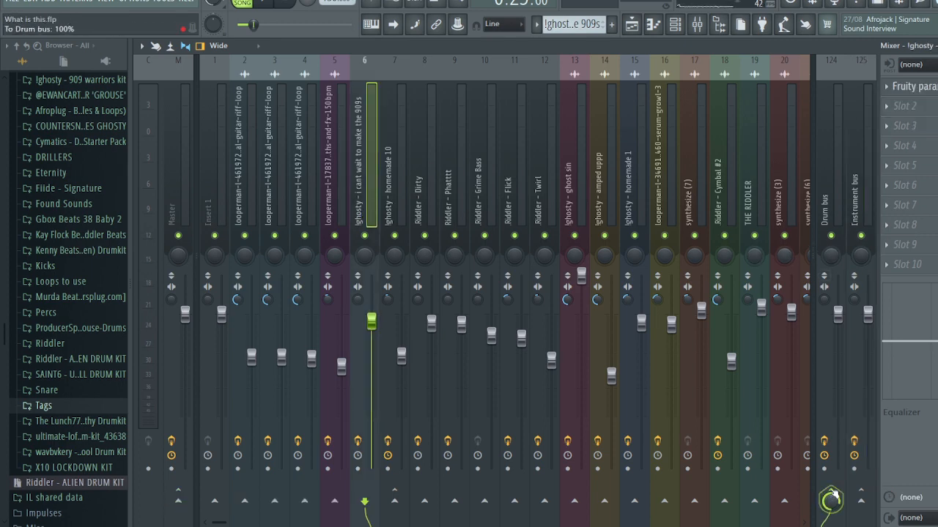
{"action": "left_click", "coordinate": [828, 213]}
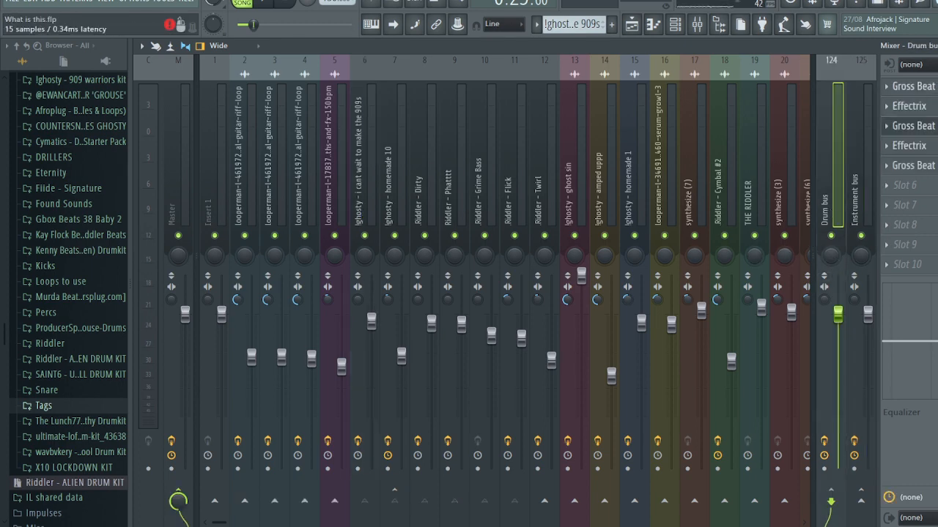
{"action": "left_click", "coordinate": [912, 86]}
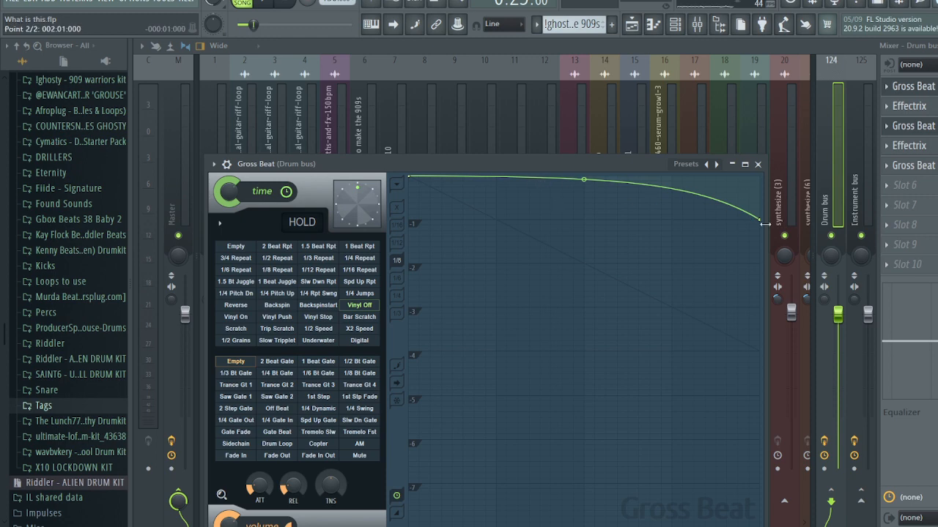
{"action": "left_click", "coordinate": [758, 165]}
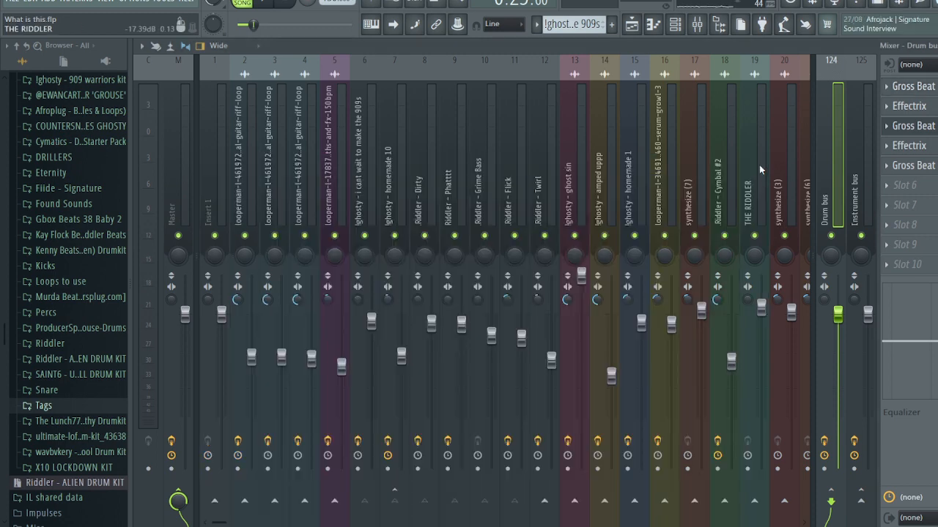
- Inspect the first Effectrix effect on the Drum bus, play the beat briefly, and return to the playlist
{"action": "left_click", "coordinate": [924, 109]}
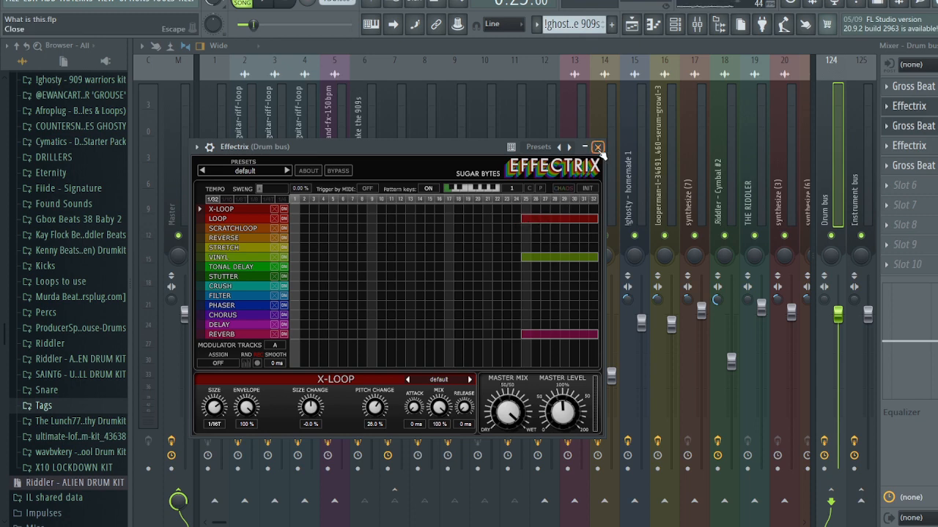
{"action": "left_click", "coordinate": [597, 147]}
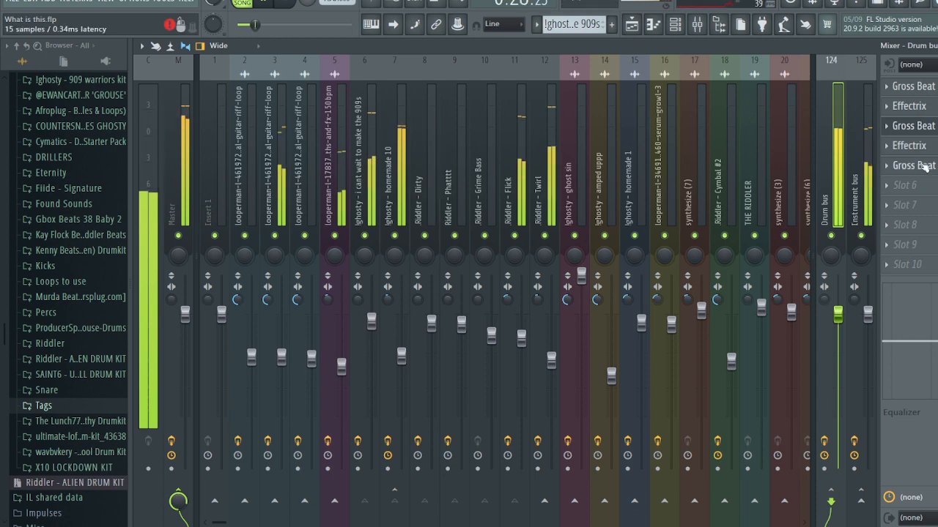
{"action": "key", "text": "space"}
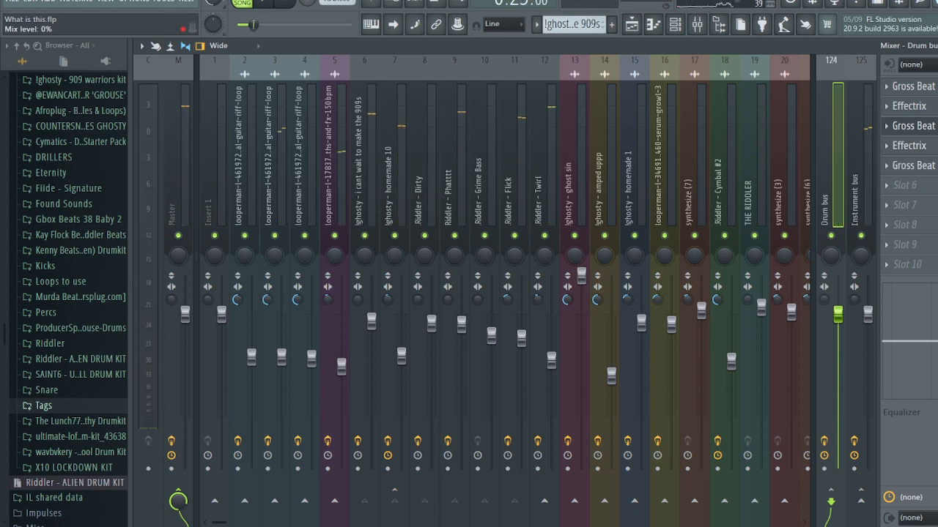
{"action": "key", "text": "F5"}
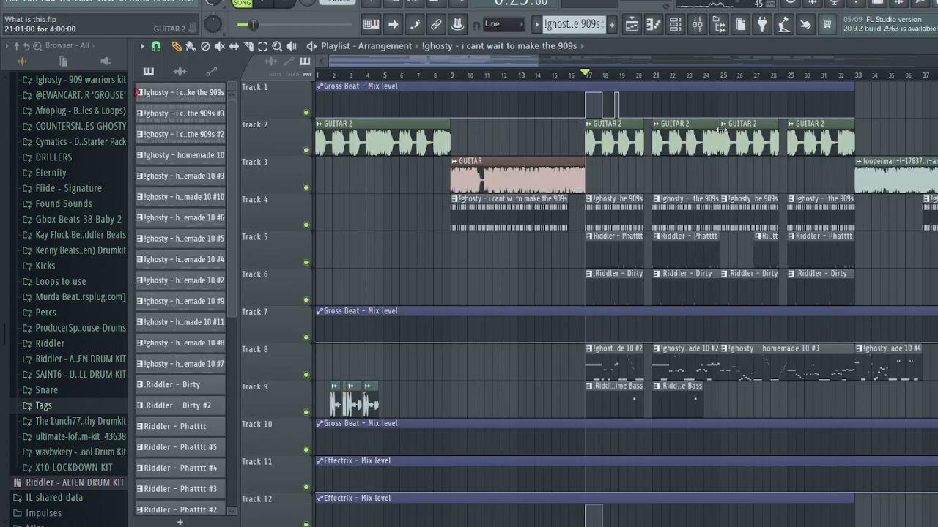
- Show the automation options for the mix level of the Drum bus's first Gross Beat, and return to the playlist
{"action": "left_click", "coordinate": [696, 24]}
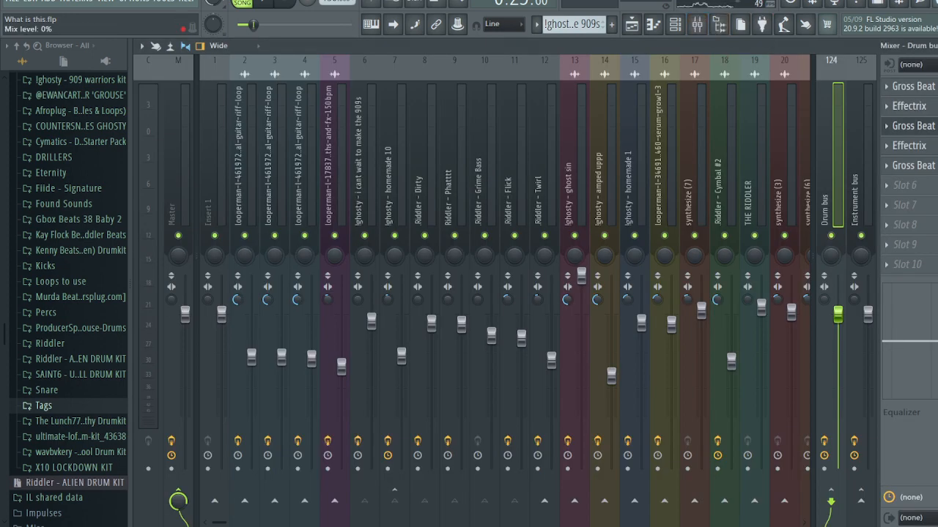
{"action": "right_click", "coordinate": [926, 86]}
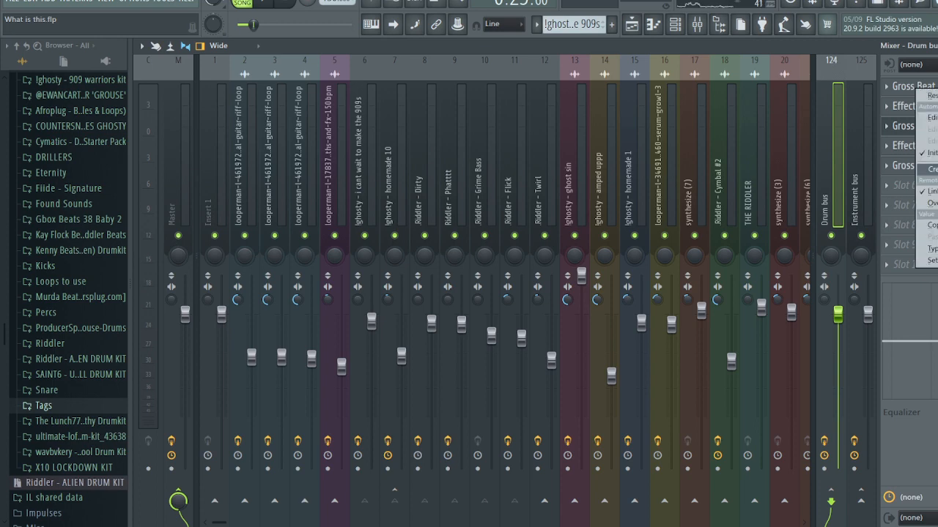
{"action": "key", "text": "F5"}
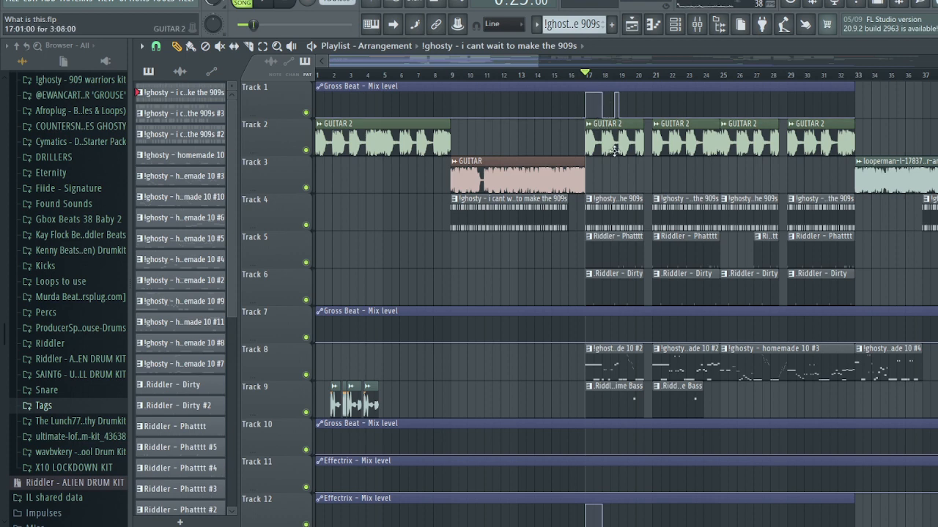
- Play the arrangement from bar 17 through the Gross Beat automation on Track 1, and stop playback
{"action": "scroll", "coordinate": [614, 150], "scroll_direction": "up", "scroll_amount": 3}
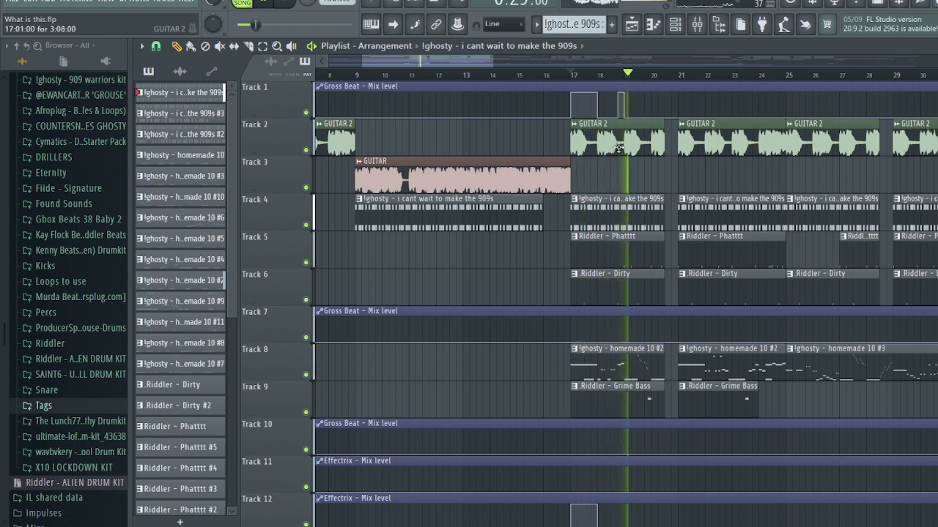
{"action": "key", "text": "space"}
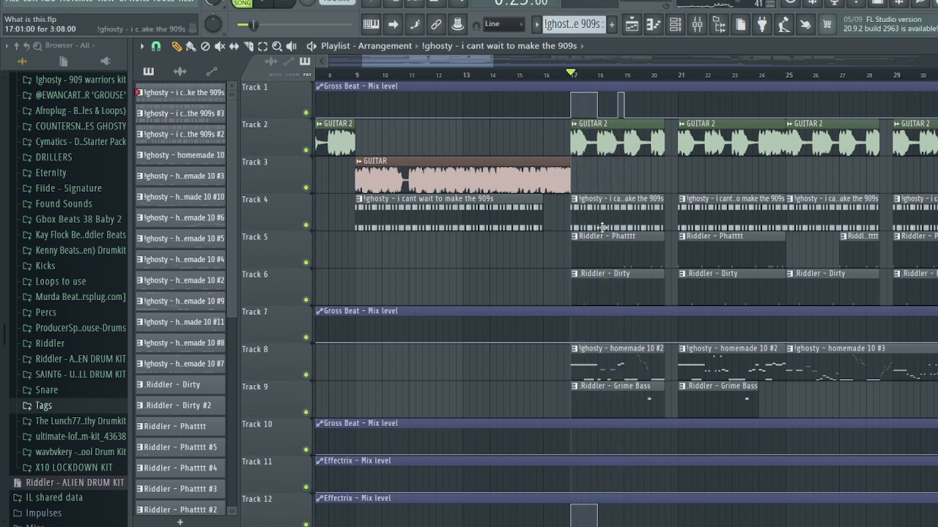
{"action": "scroll", "coordinate": [602, 227], "scroll_direction": "up", "scroll_amount": 1}
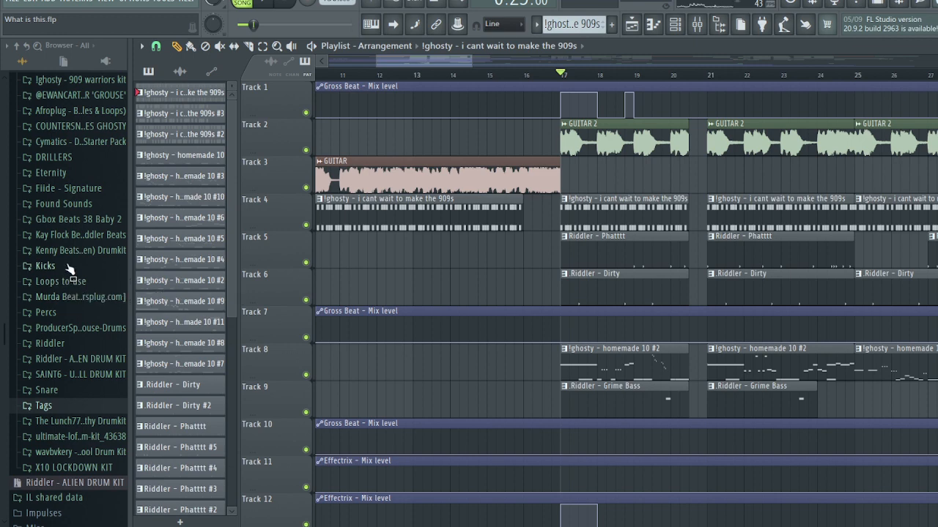
- Preview the Riddler - Phatttt sample from the Kicks folder of the Riddler - ALIEN DRUM KIT
{"action": "left_click", "coordinate": [75, 358]}
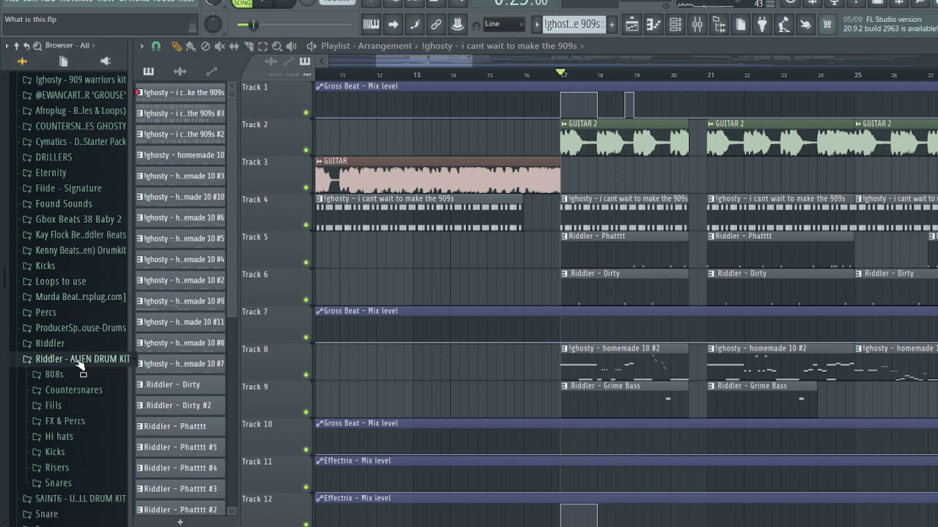
{"action": "left_click", "coordinate": [79, 453]}
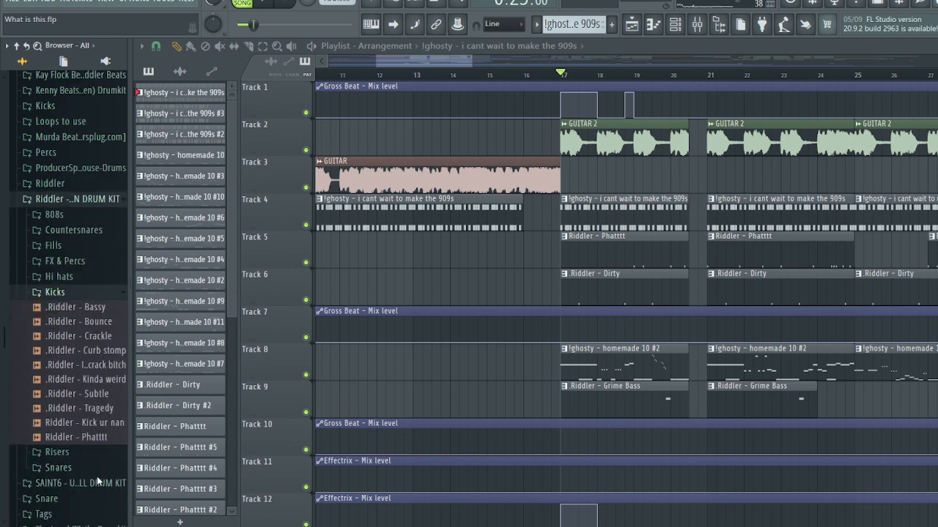
{"action": "left_click", "coordinate": [91, 438]}
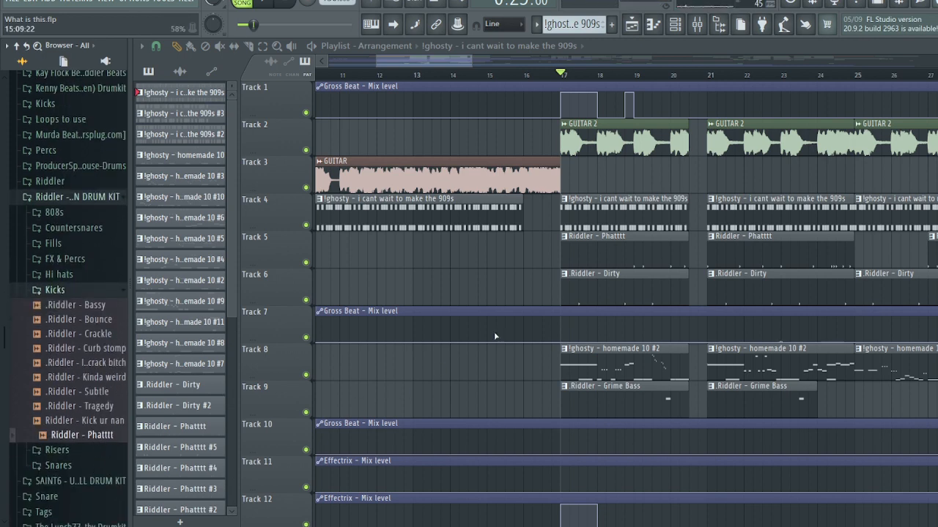
- Mute Tracks 6, 8 and 9, and play the arrangement from bar 17 to hear the kick pattern
{"action": "left_click", "coordinate": [306, 299]}
{"action": "left_click", "coordinate": [307, 374]}
{"action": "left_click", "coordinate": [307, 411]}
{"action": "key", "text": "space"}
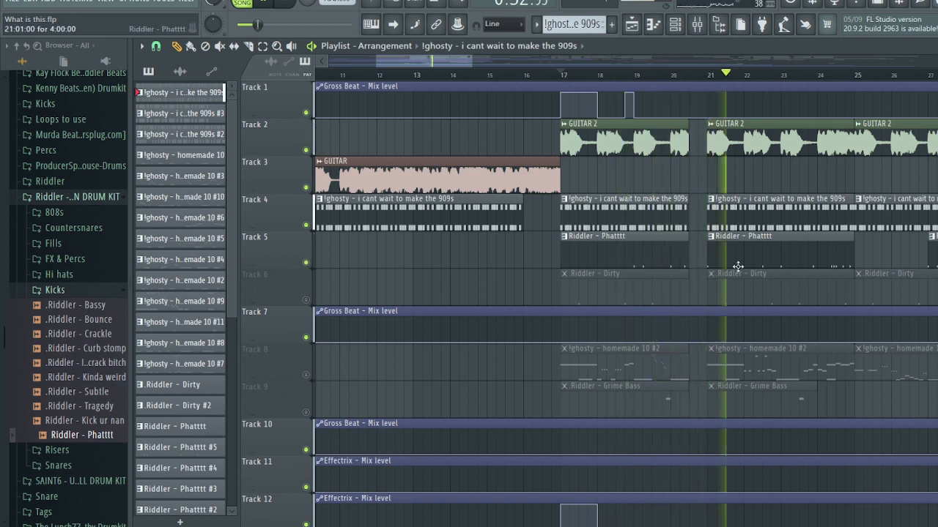
{"action": "key", "text": "space"}
- Unmute Track 6 and preview the .Riddler - Dirty sample from the drum kit's Snares folder
{"action": "left_click", "coordinate": [306, 300]}
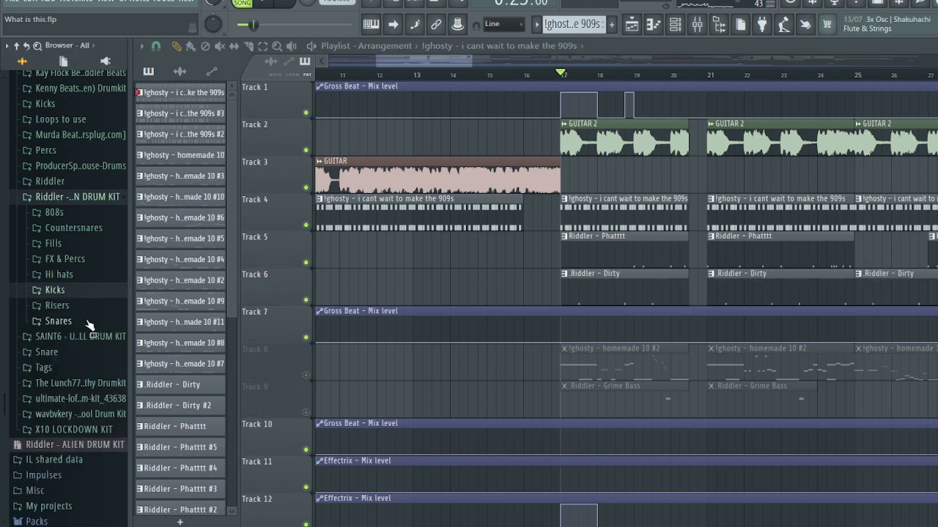
{"action": "left_click", "coordinate": [88, 325]}
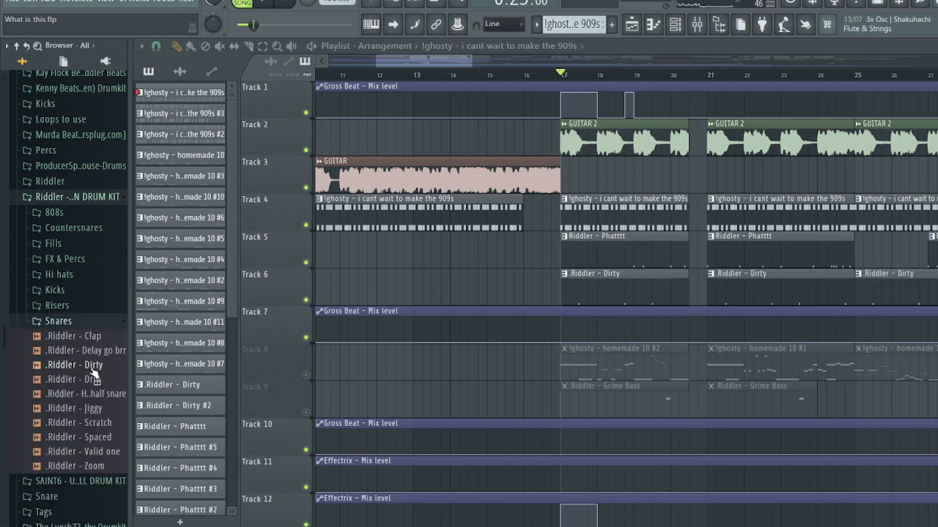
{"action": "left_click", "coordinate": [92, 369]}
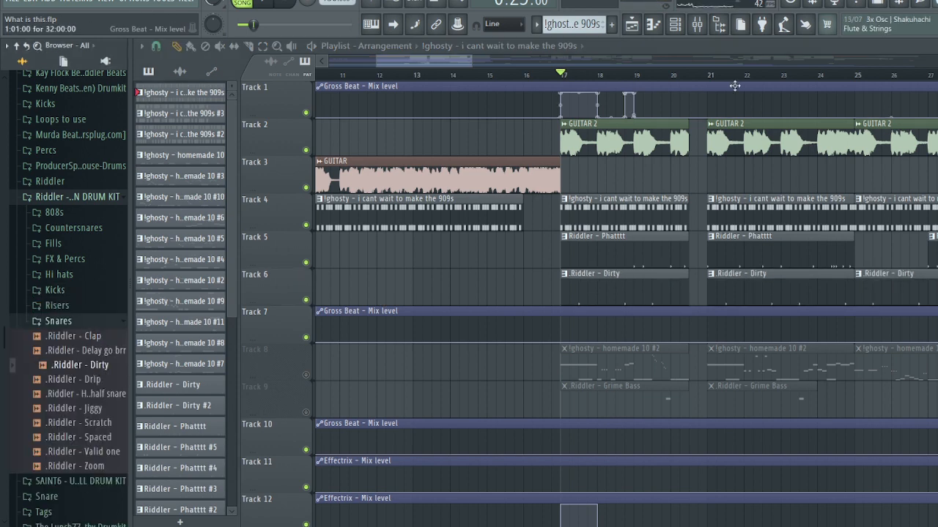
- Set the playback position to bar 21 and play the section with the kick and snare tracks
{"action": "left_click", "coordinate": [708, 75]}
{"action": "left_click_drag", "start_coordinate": [438, 63], "coordinate": [467, 68]}
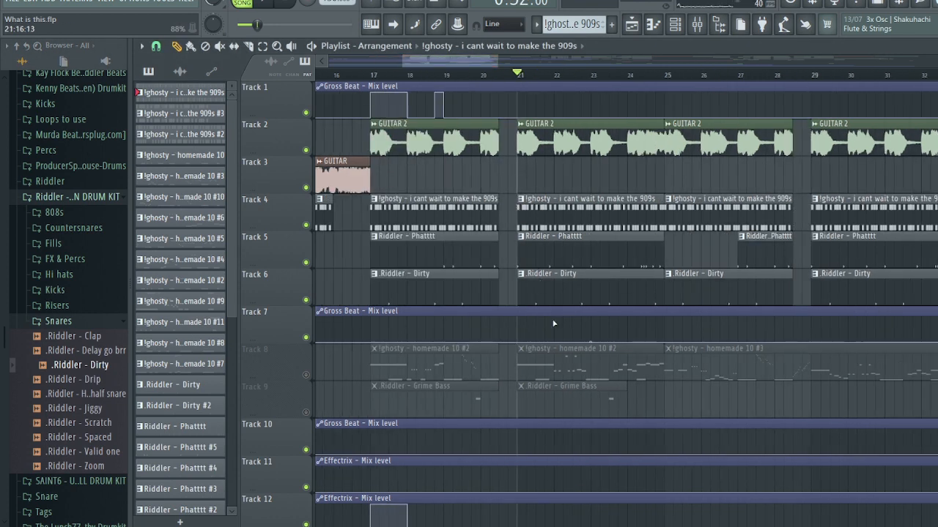
{"action": "key", "text": "space"}
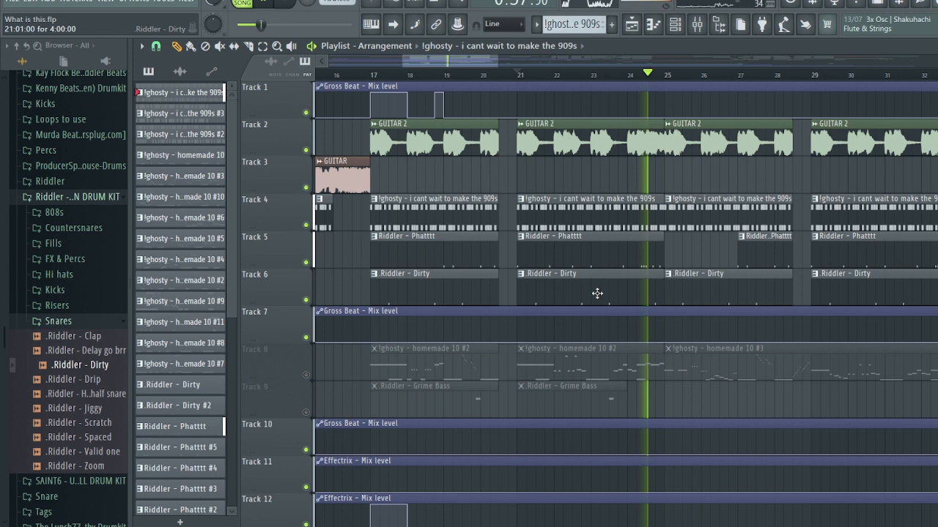
{"action": "key", "text": "space"}
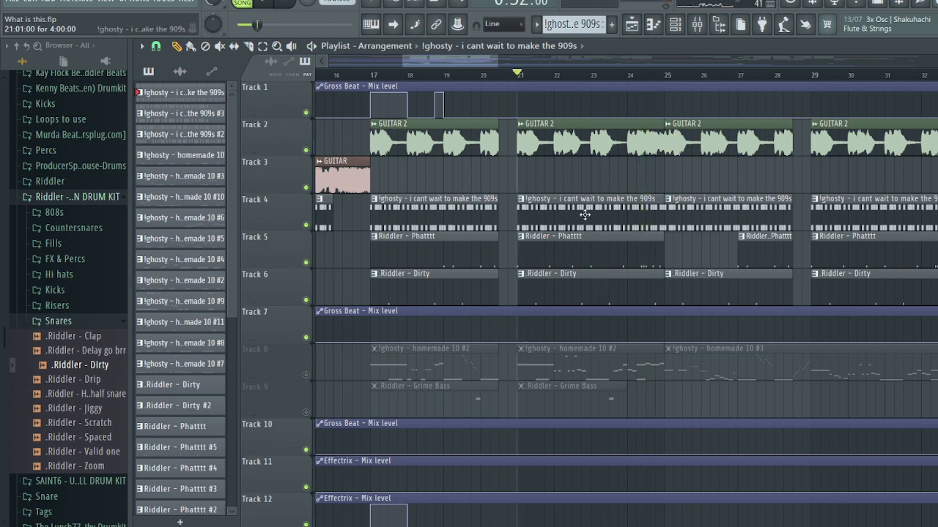
- Unmute Track 8 and preview !ghosty - homemade 1 from the 808s folder of the !ghosty - 909 warriors kit
{"action": "scroll", "coordinate": [584, 215], "scroll_direction": "down", "scroll_amount": 1}
{"action": "left_click", "coordinate": [307, 338]}
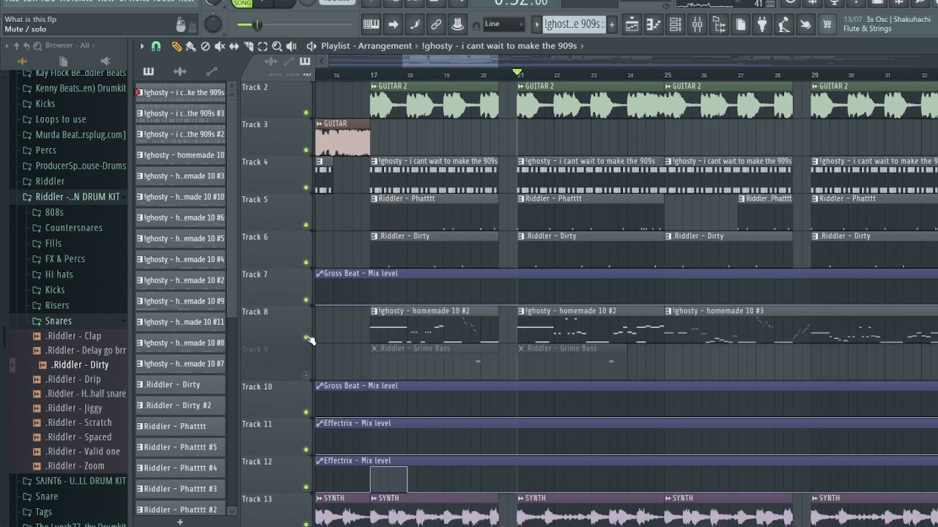
{"action": "left_click", "coordinate": [80, 196]}
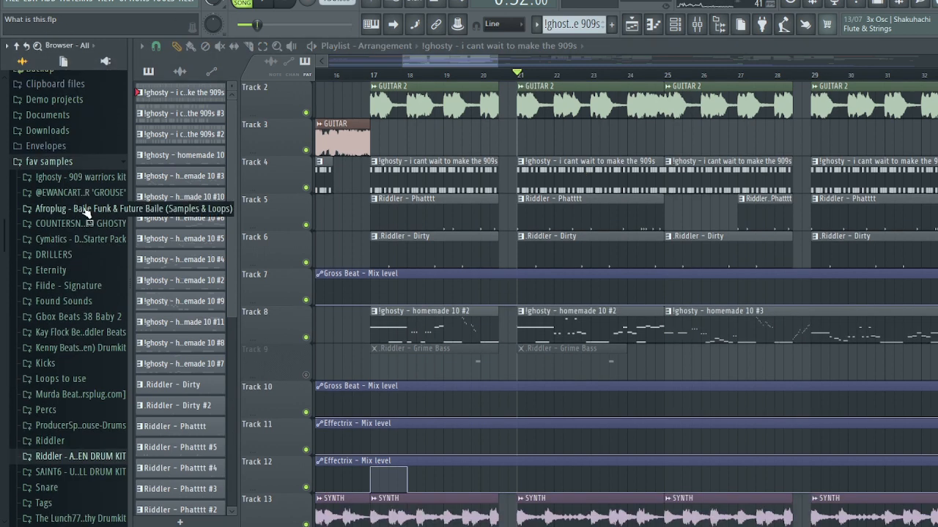
{"action": "left_click", "coordinate": [81, 177]}
{"action": "left_click", "coordinate": [86, 194]}
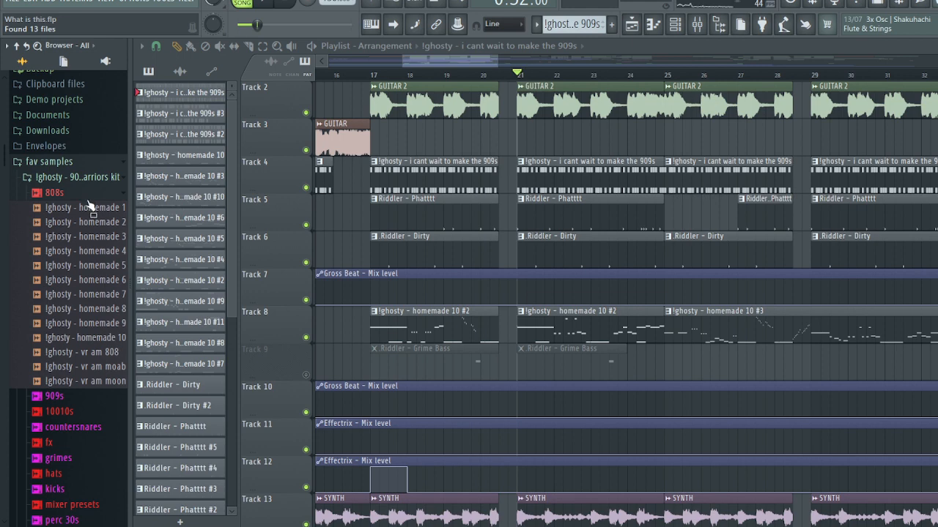
{"action": "left_click", "coordinate": [87, 208]}
- Check the samplers of the 909s and homemade 10 channels, preview the homemade 10 808 sample, and close the channel rack
{"action": "left_click", "coordinate": [675, 24]}
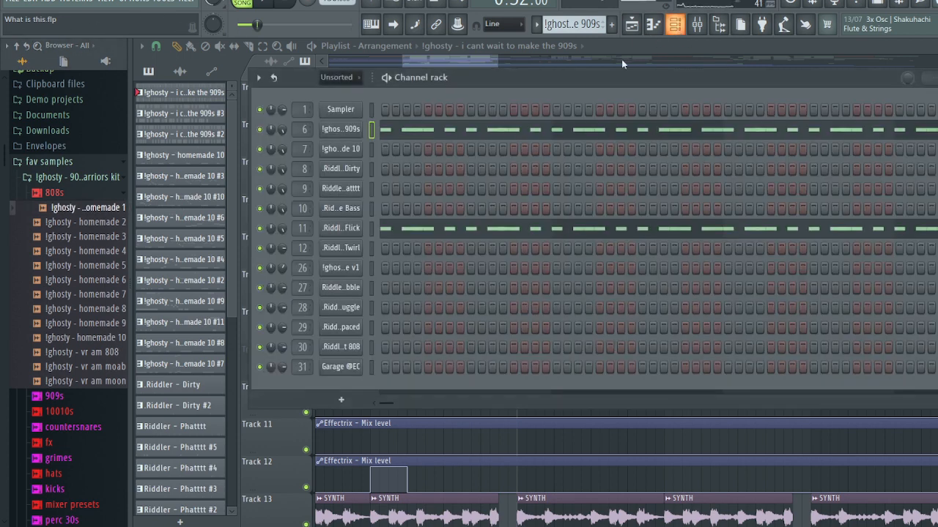
{"action": "left_click", "coordinate": [354, 134]}
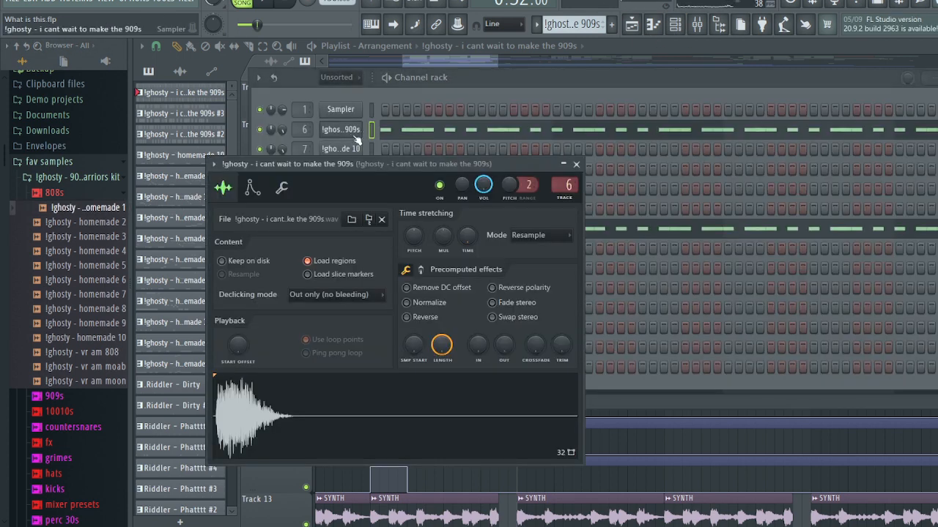
{"action": "left_click", "coordinate": [356, 136]}
{"action": "left_click", "coordinate": [350, 151]}
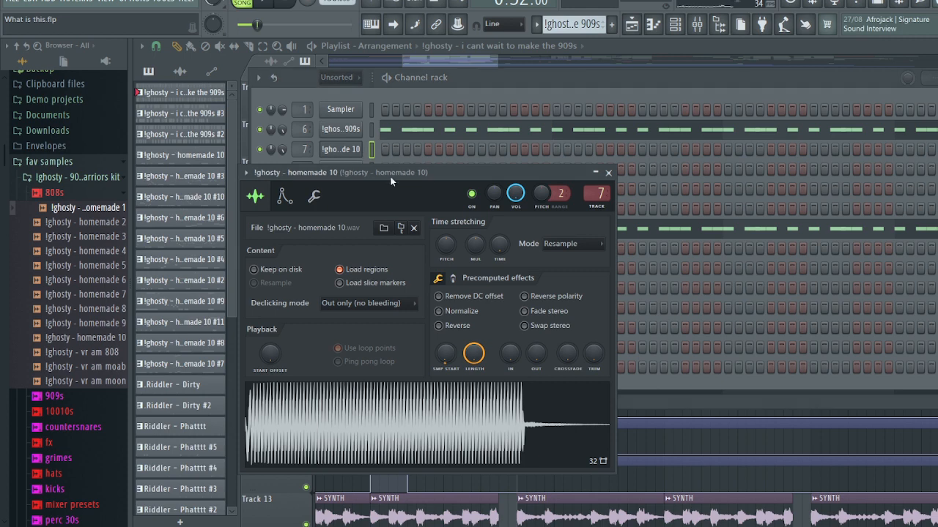
{"action": "left_click", "coordinate": [594, 174]}
{"action": "left_click", "coordinate": [112, 338]}
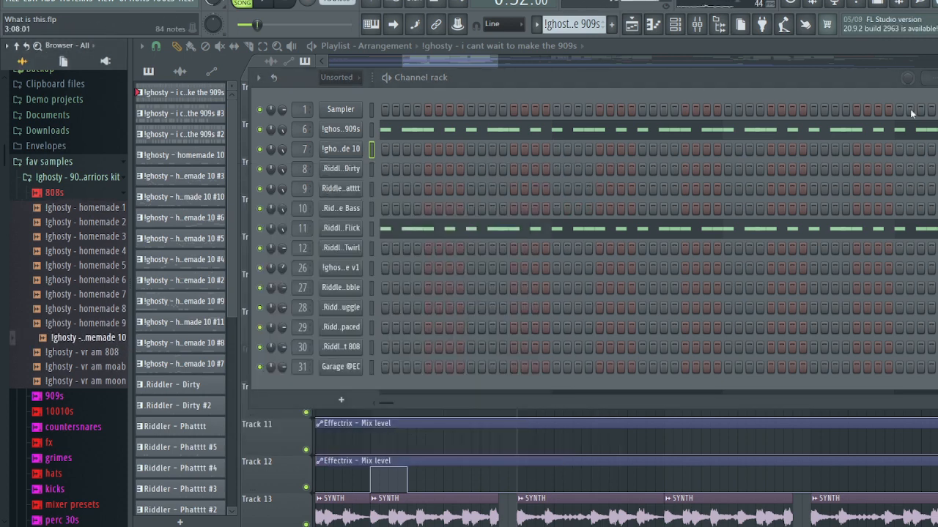
{"action": "key", "text": "F6"}
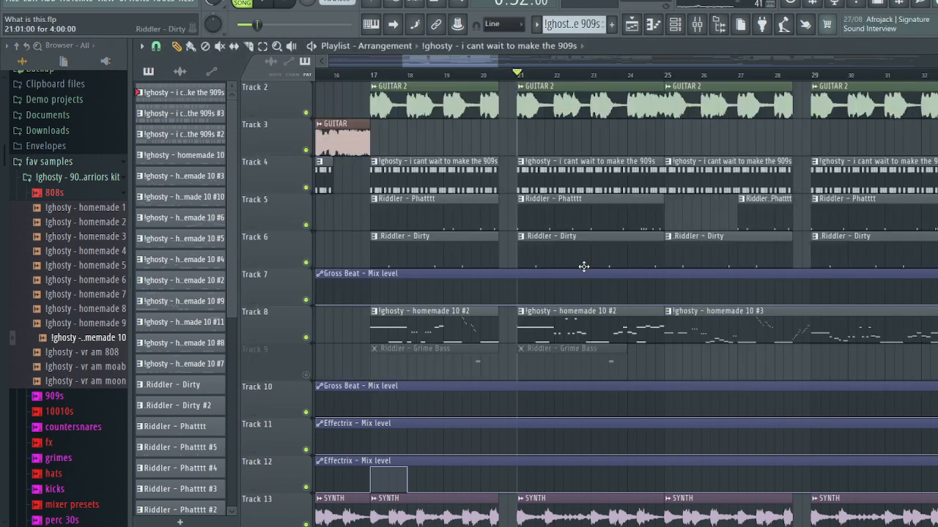
- Solo Track 8 and re-enable the Gross Beat and Effectrix automation on Tracks 10, 11 and 12
{"action": "right_click", "coordinate": [308, 338]}
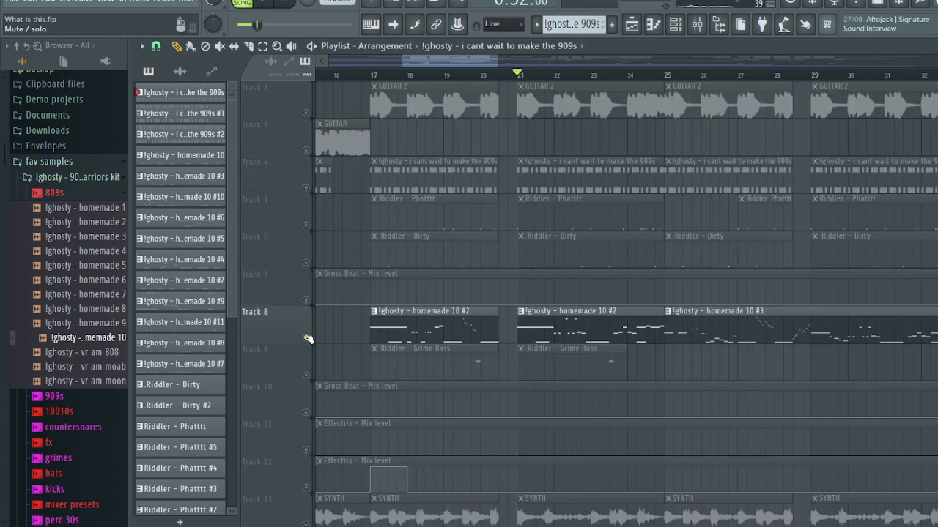
{"action": "left_click", "coordinate": [306, 412]}
{"action": "left_click", "coordinate": [306, 449]}
{"action": "left_click", "coordinate": [307, 487]}
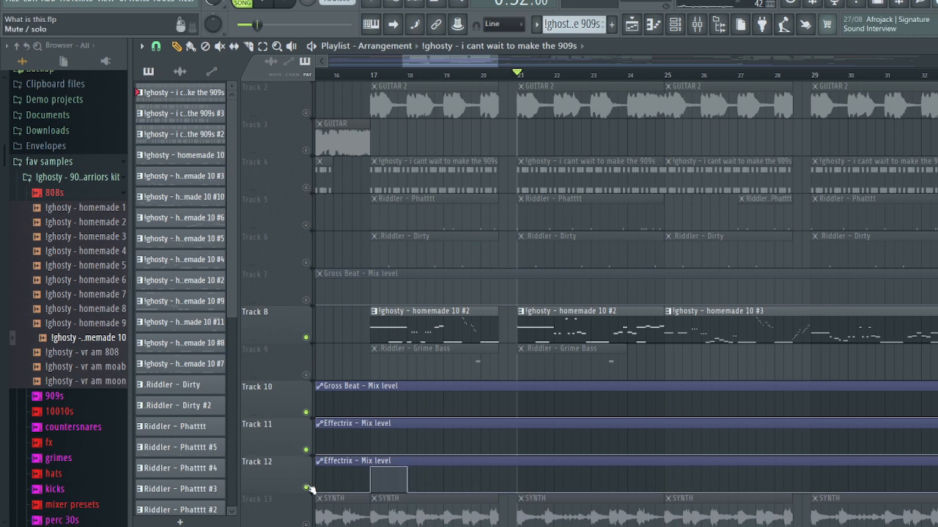
- Re-enable the Gross Beat automation on Track 7 and set the playback position to bar 17
{"action": "left_click", "coordinate": [306, 300]}
{"action": "scroll", "coordinate": [305, 119], "scroll_direction": "up", "scroll_amount": 1}
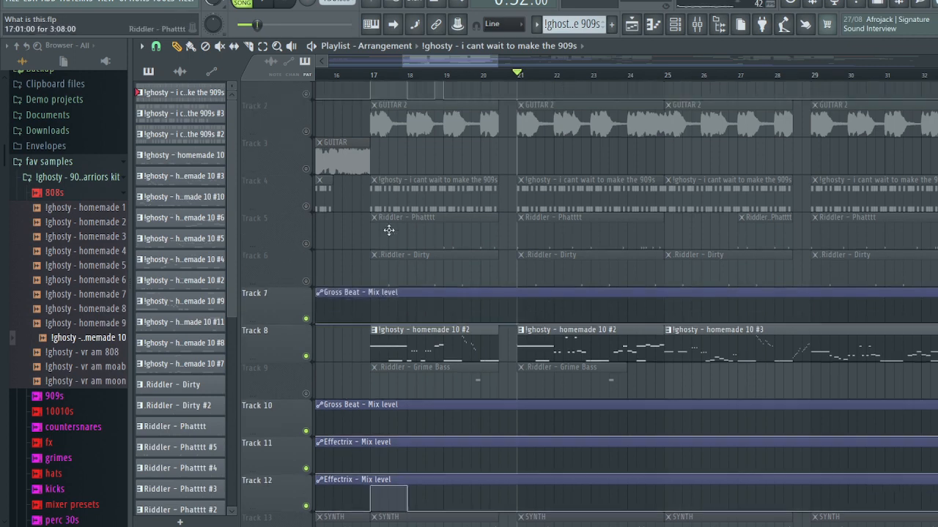
{"action": "scroll", "coordinate": [493, 197], "scroll_direction": "down", "scroll_amount": 2}
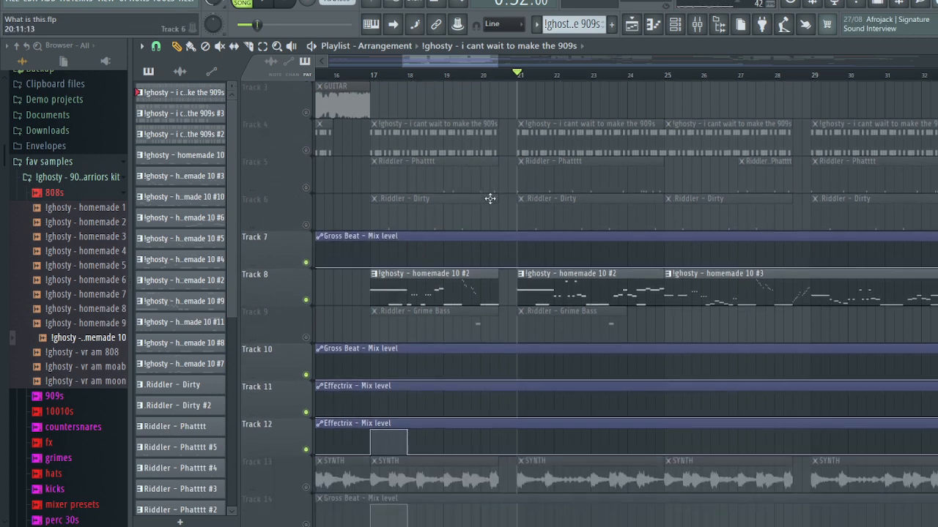
{"action": "left_click", "coordinate": [372, 77]}
- Open the homemade 10 #2 pattern at bar 17 in the piano roll and inspect the note properties of its first A4 slide note
{"action": "double_click", "coordinate": [416, 298]}
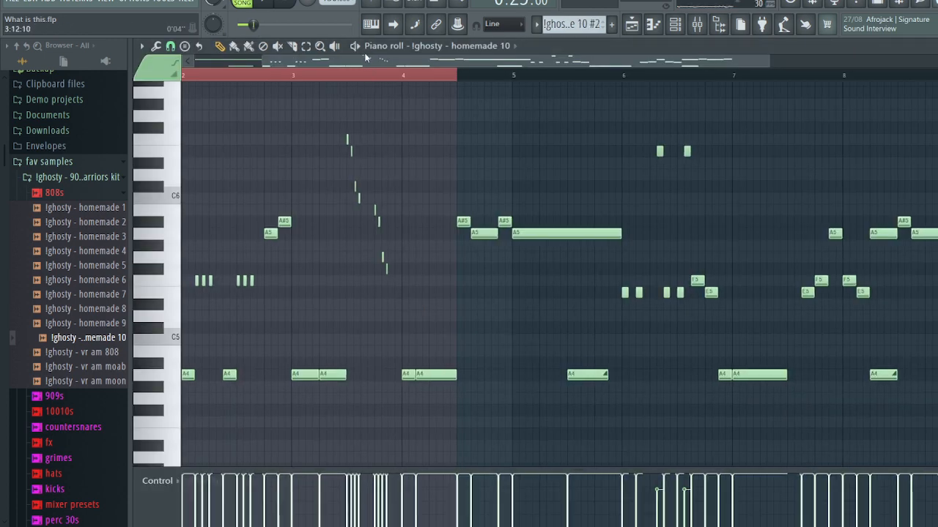
{"action": "left_click_drag", "start_coordinate": [316, 63], "coordinate": [248, 65]}
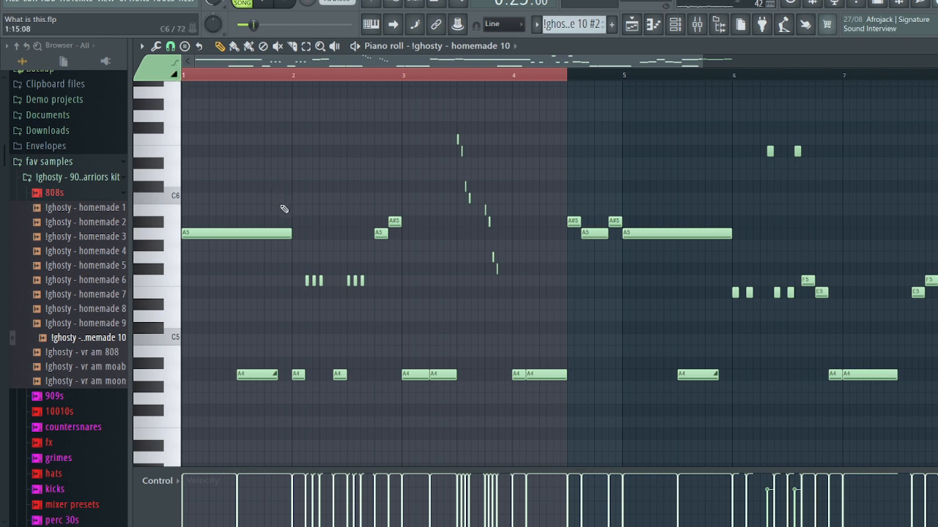
{"action": "left_click", "coordinate": [268, 374]}
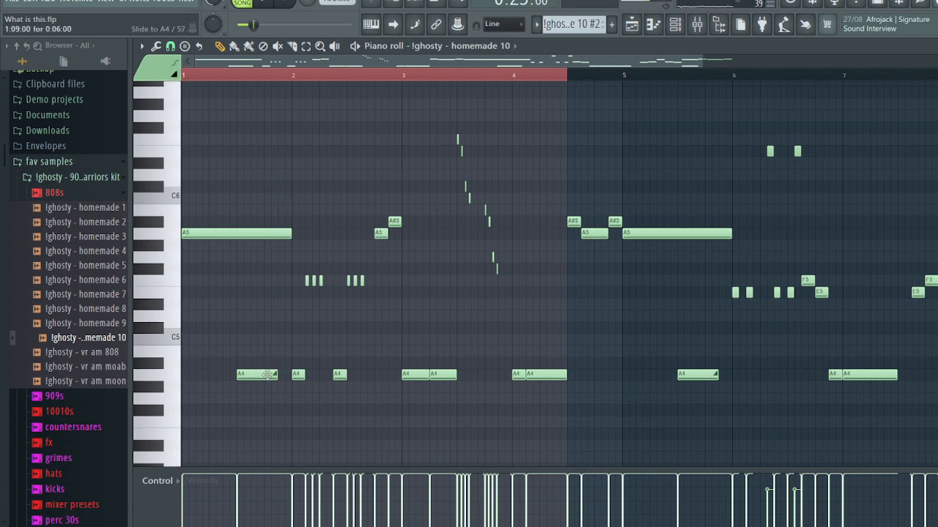
{"action": "double_click", "coordinate": [268, 374]}
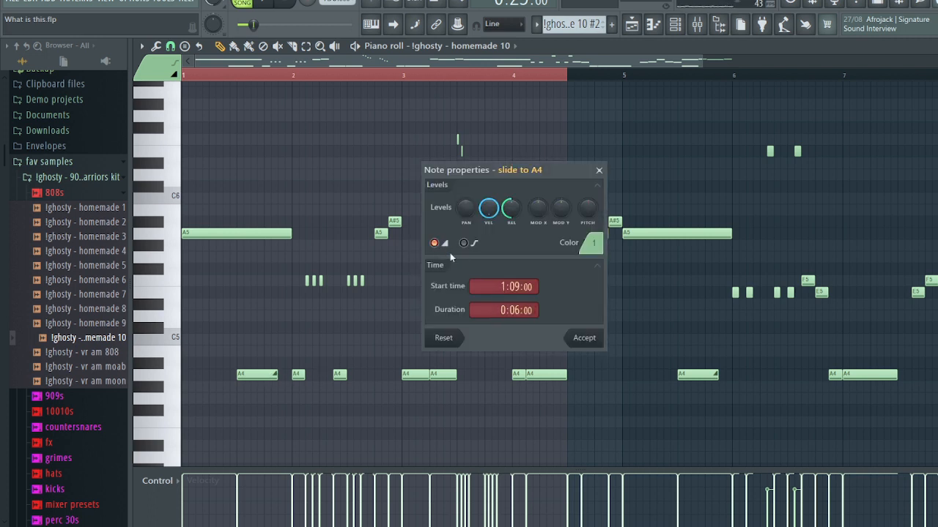
{"action": "left_click", "coordinate": [598, 171]}
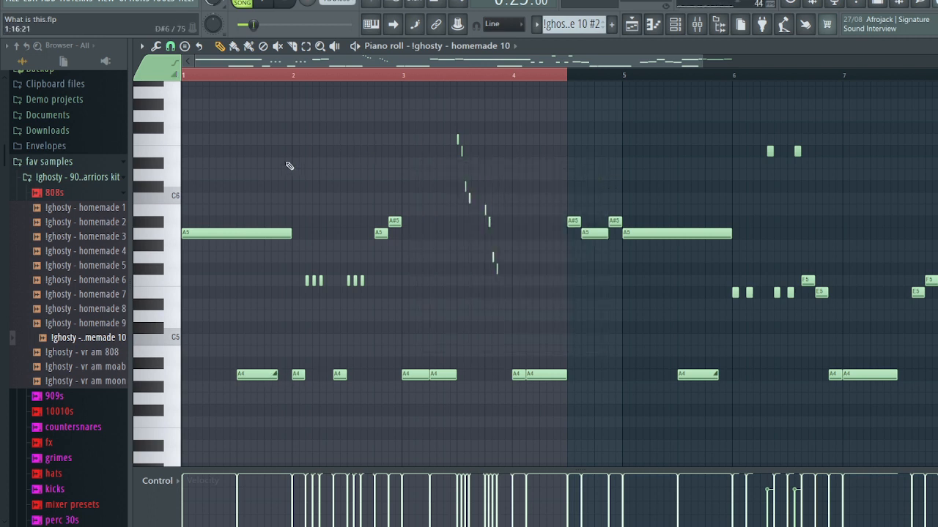
- Play the homemade 10 #2 808 pattern through to its last notes, stop playback and close the piano roll
{"action": "left_click", "coordinate": [210, 75]}
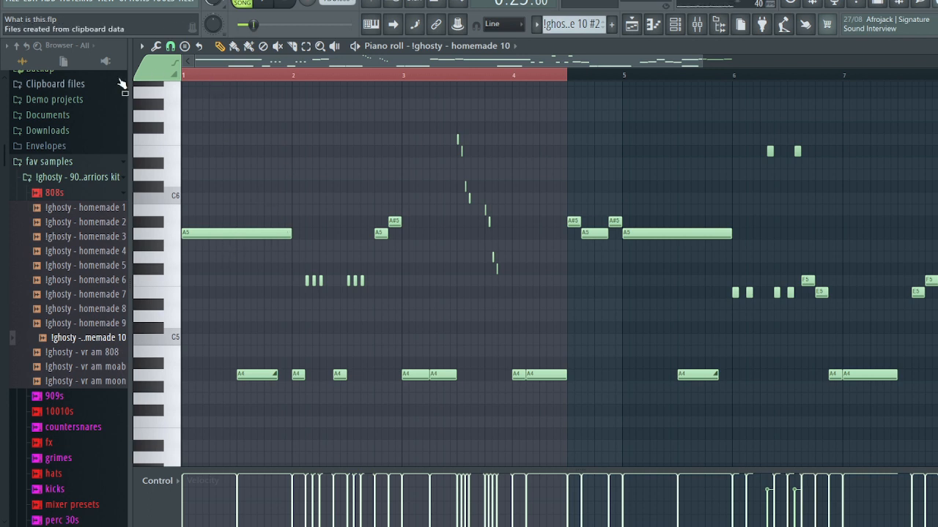
{"action": "key", "text": "space"}
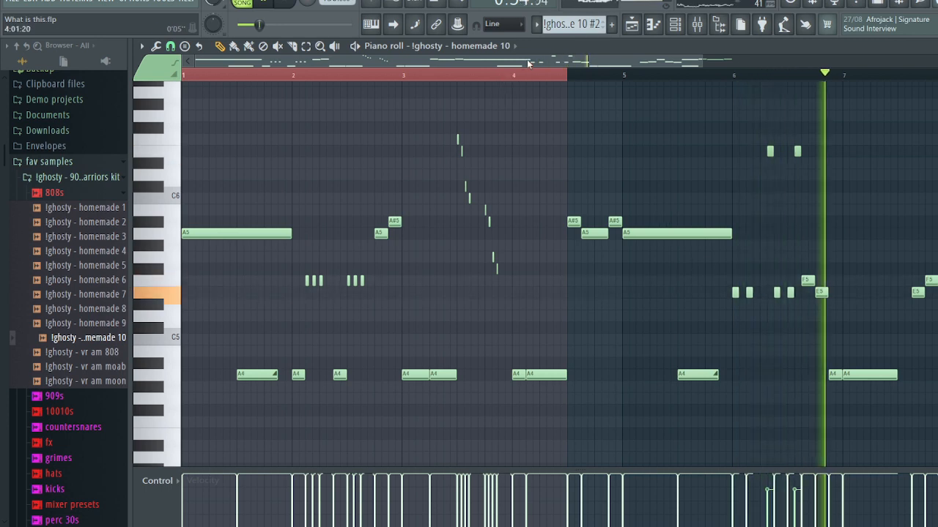
{"action": "left_click_drag", "start_coordinate": [529, 64], "coordinate": [678, 64]}
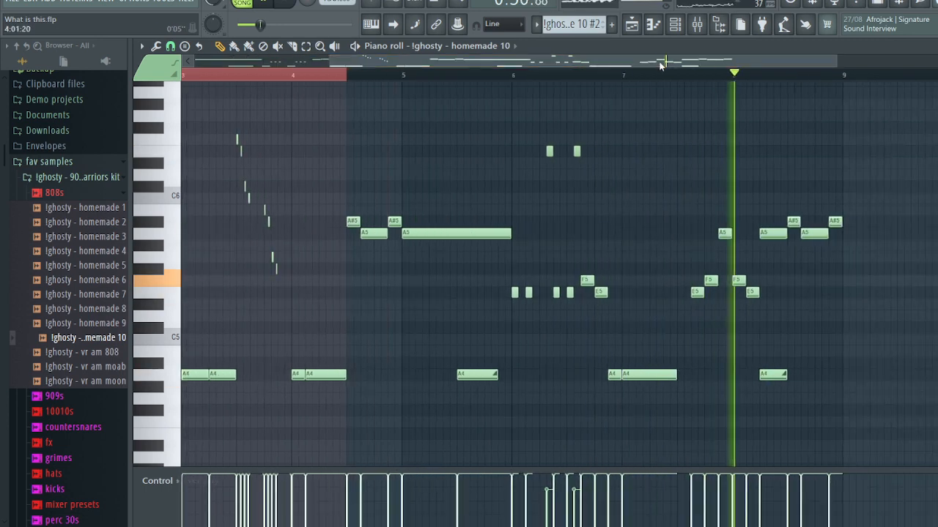
{"action": "key", "text": "space"}
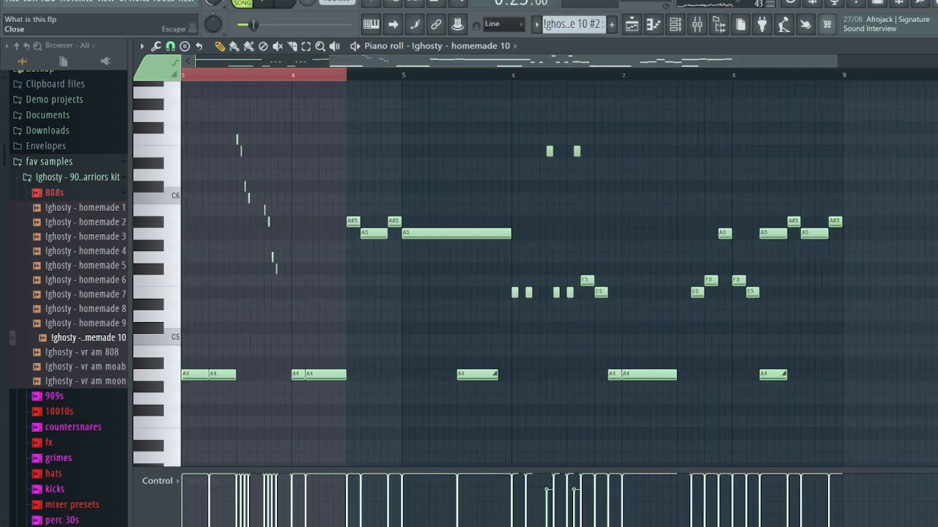
{"action": "key", "text": "Escape"}
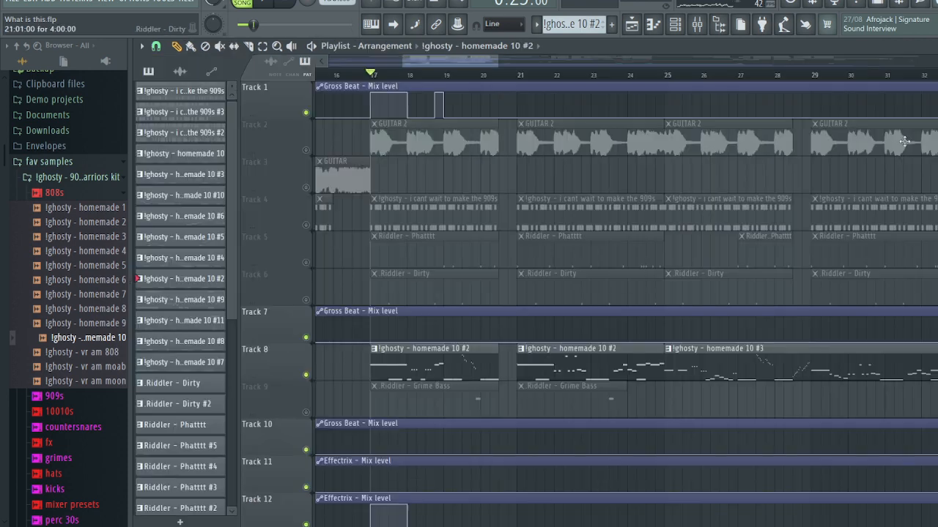
- Unmute Track 9, play the Riddler - Grime Bass pattern from bar 17 in the piano roll, and return to the playlist
{"action": "left_click", "coordinate": [306, 413]}
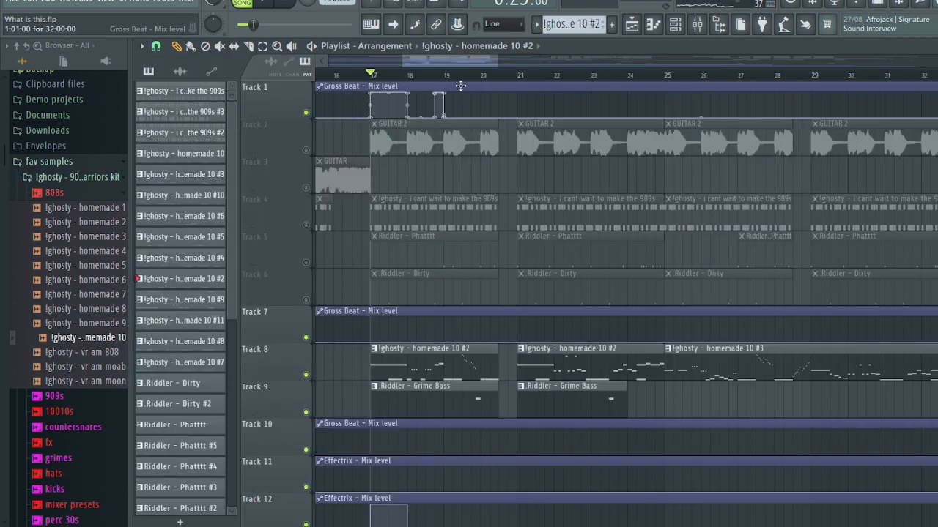
{"action": "double_click", "coordinate": [475, 407]}
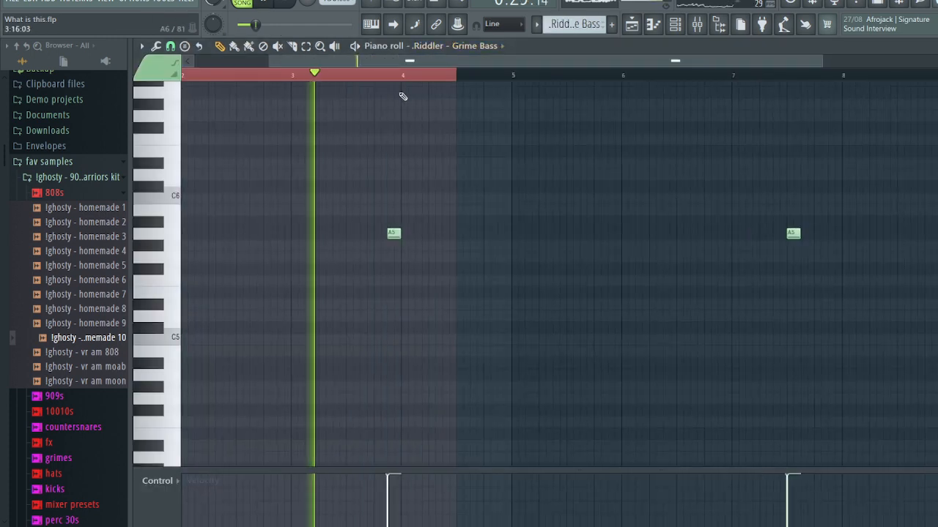
{"action": "key", "text": "space"}
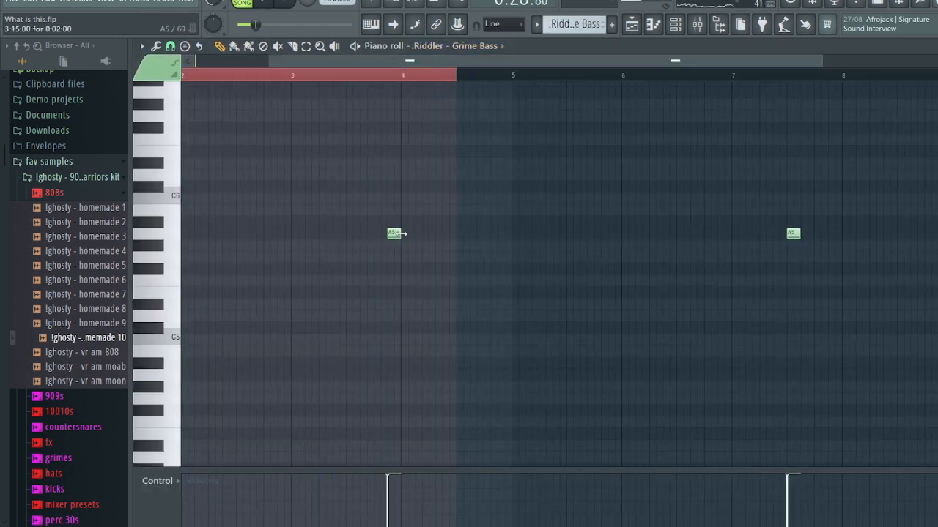
{"action": "left_click", "coordinate": [936, 46]}
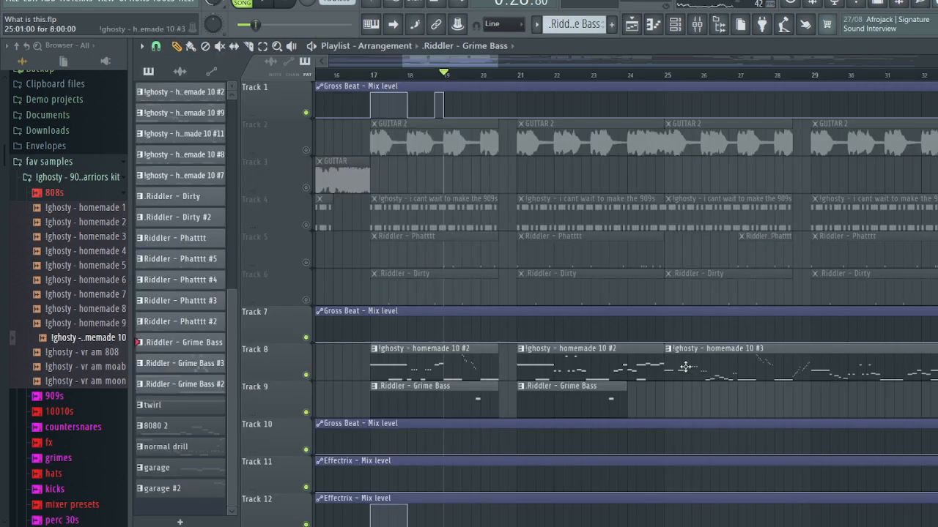
- Zoom out the arrangement and unmute all playlist tracks by soloing and unsoloing Track 5
{"action": "scroll", "coordinate": [667, 361], "scroll_direction": "down", "scroll_amount": 5}
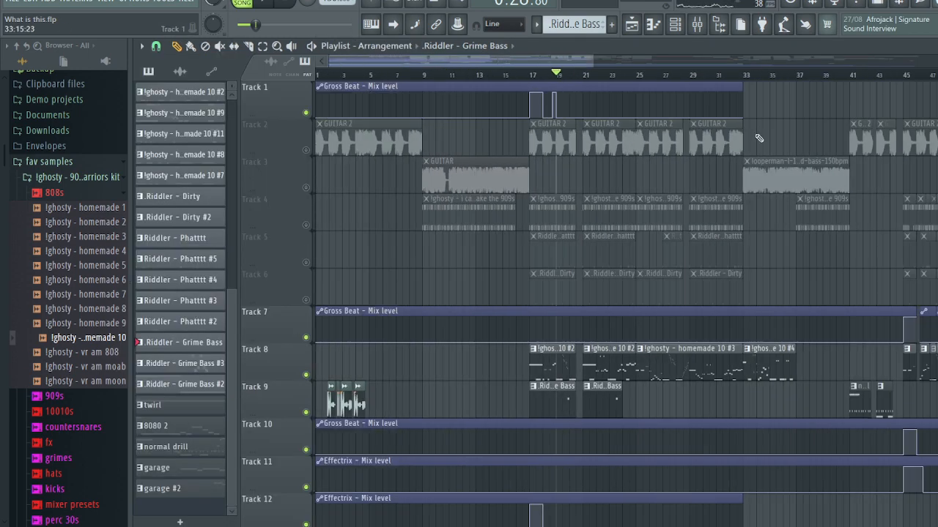
{"action": "right_click", "coordinate": [306, 262]}
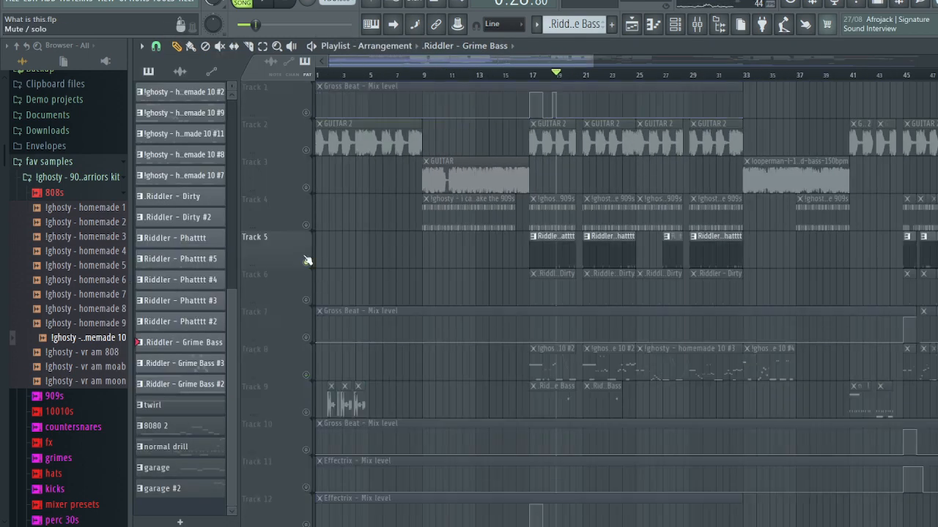
{"action": "right_click", "coordinate": [306, 262]}
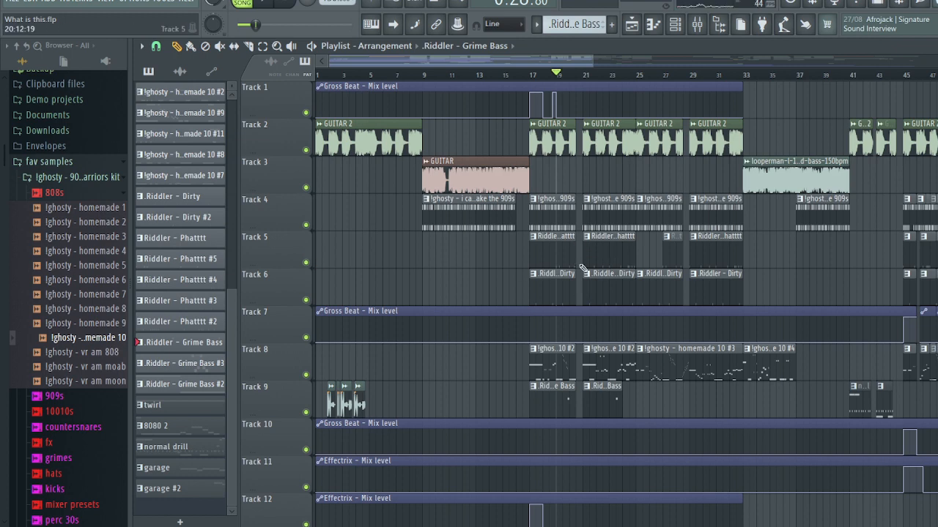
- Set the playback position to the middle of bar 20, where the short vocal clip on Track 17 starts
{"action": "scroll", "coordinate": [584, 268], "scroll_direction": "down", "scroll_amount": 6}
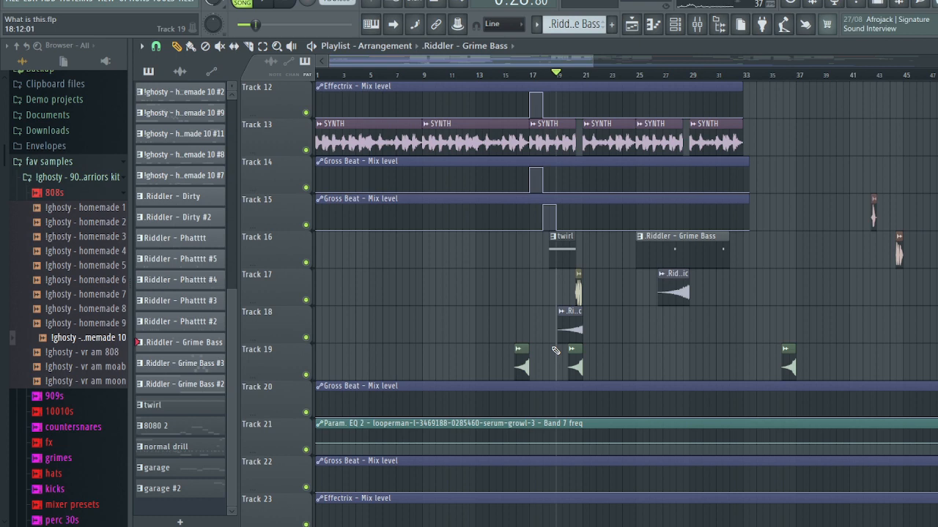
{"action": "scroll", "coordinate": [572, 363], "scroll_direction": "up", "scroll_amount": 1}
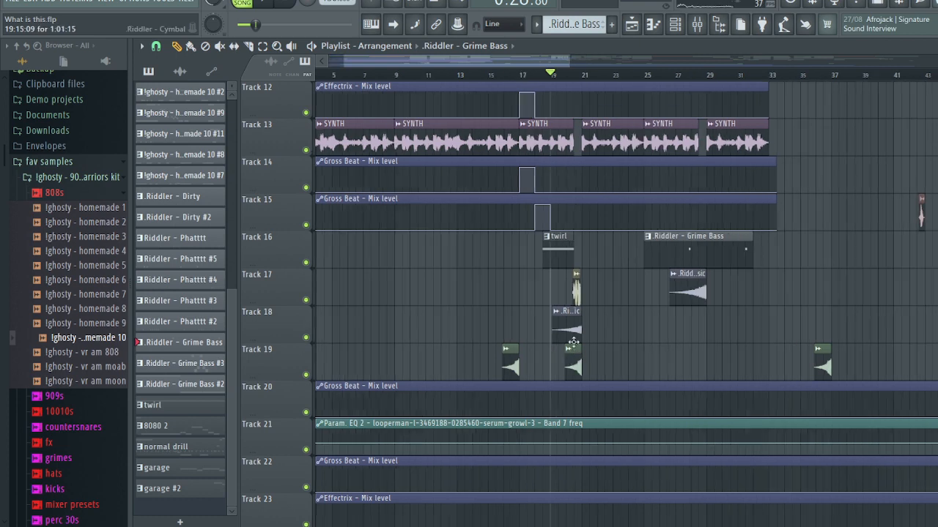
{"action": "scroll", "coordinate": [587, 300], "scroll_direction": "up", "scroll_amount": 2}
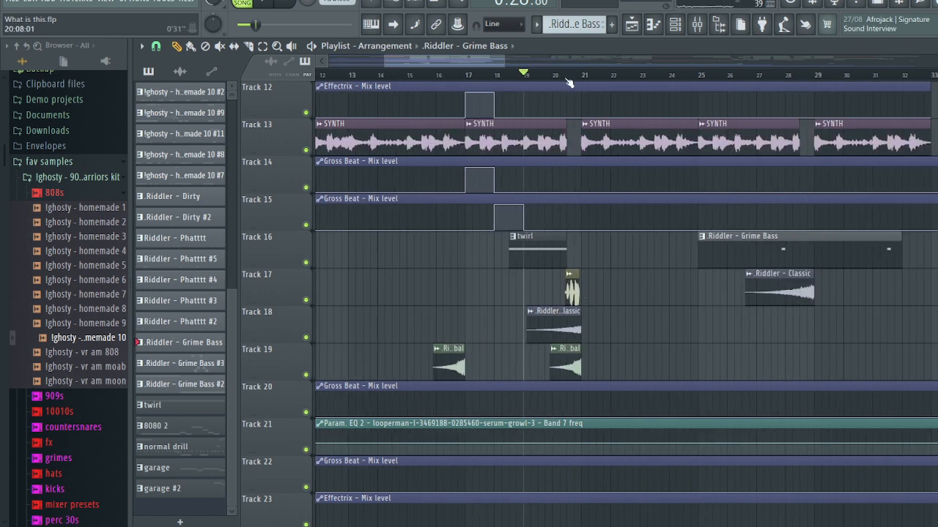
{"action": "left_click", "coordinate": [567, 78]}
- Collapse the !ghosty - 909 warriors kit and open the Vox folder of The Lunch77 drumkit
{"action": "left_click", "coordinate": [104, 194]}
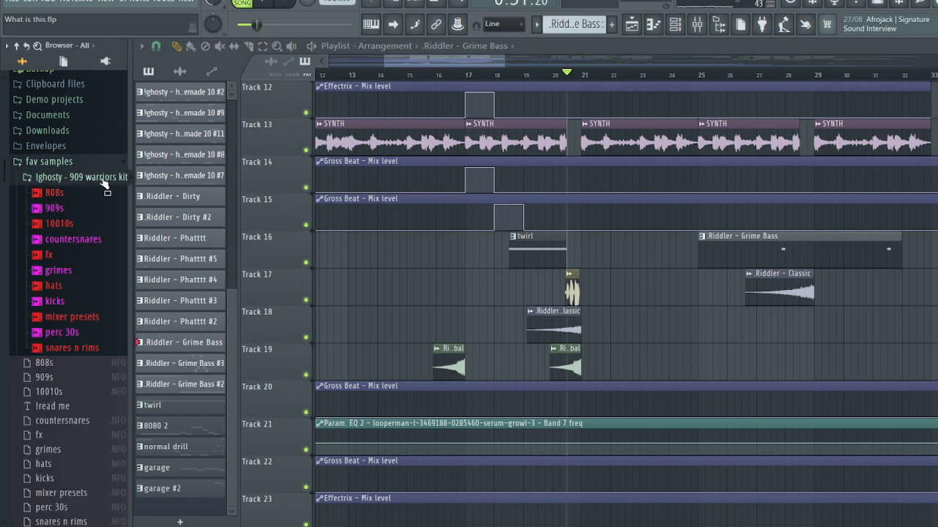
{"action": "left_click", "coordinate": [102, 179]}
{"action": "scroll", "coordinate": [101, 209], "scroll_direction": "down", "scroll_amount": 5}
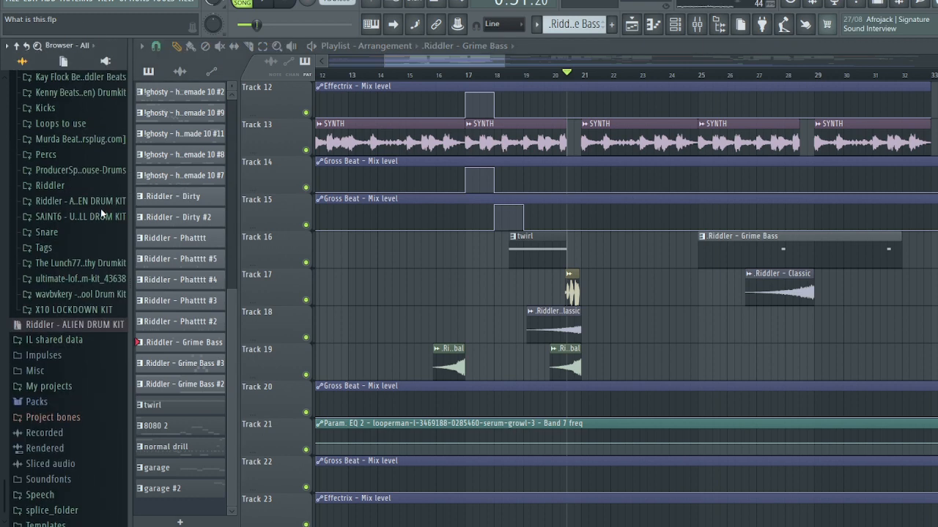
{"action": "left_click", "coordinate": [93, 261]}
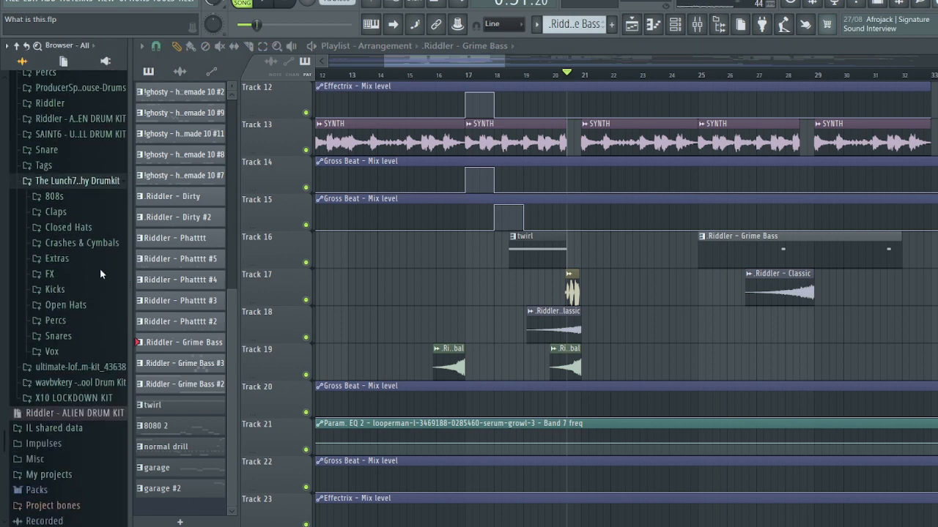
{"action": "left_click", "coordinate": [85, 342]}
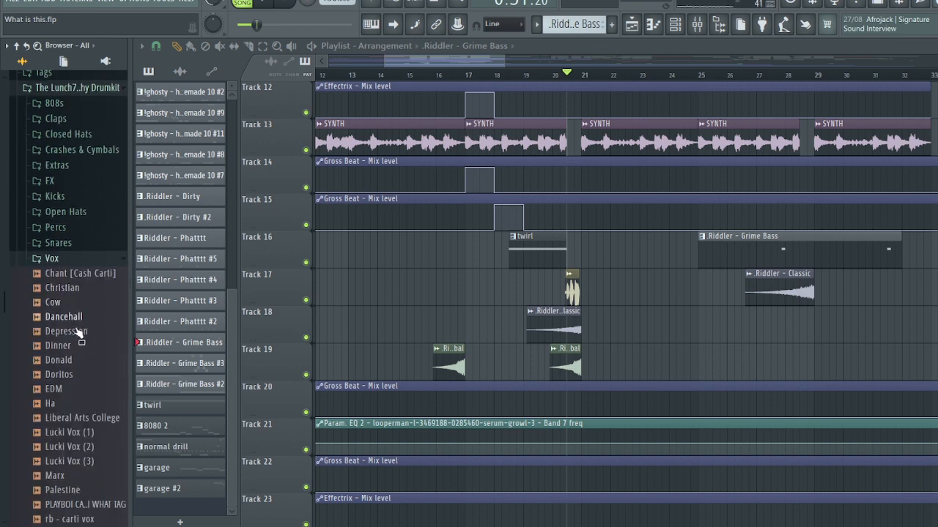
- Preview the Palestine, Christian and Dinner vocal samples, and collapse the Vox and The Lunch77 drumkit folders
{"action": "left_click", "coordinate": [81, 492]}
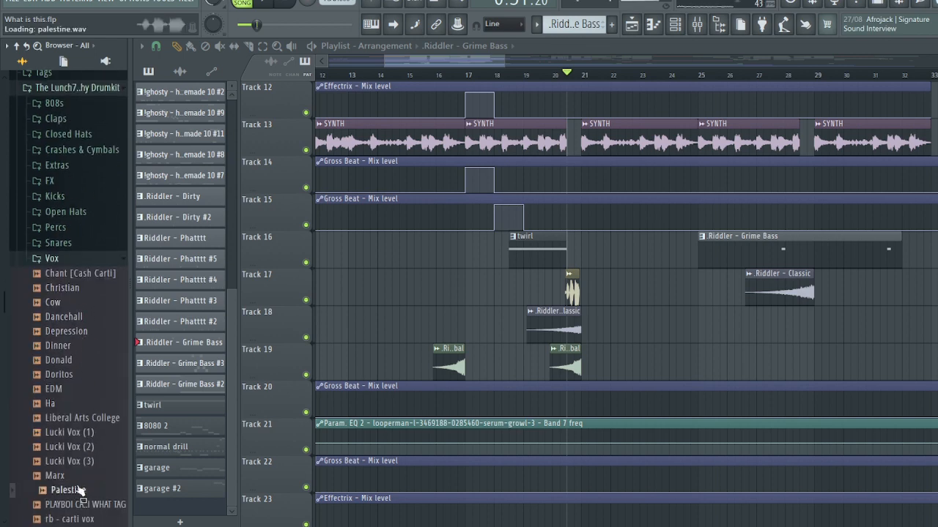
{"action": "left_click", "coordinate": [88, 273]}
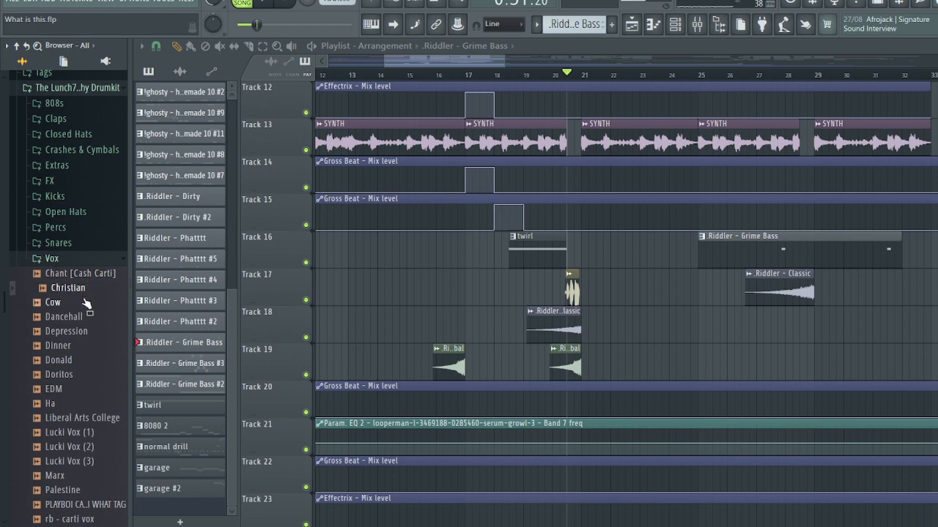
{"action": "left_click", "coordinate": [82, 336]}
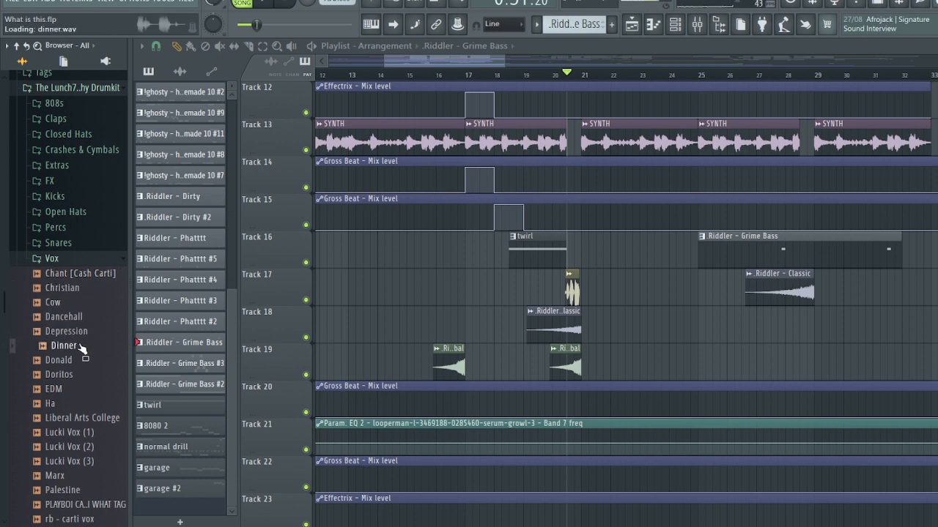
{"action": "left_click", "coordinate": [94, 261]}
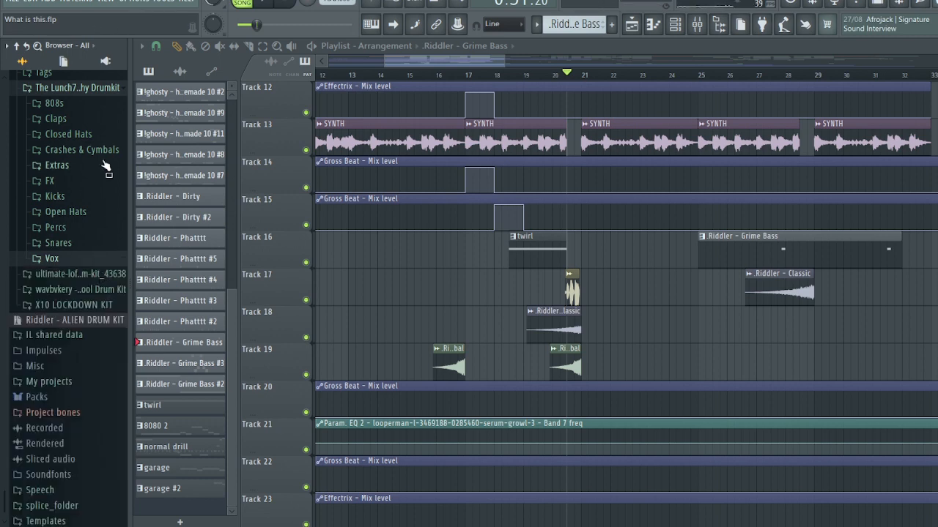
{"action": "scroll", "coordinate": [107, 176], "scroll_direction": "up", "scroll_amount": 4}
{"action": "left_click", "coordinate": [103, 261]}
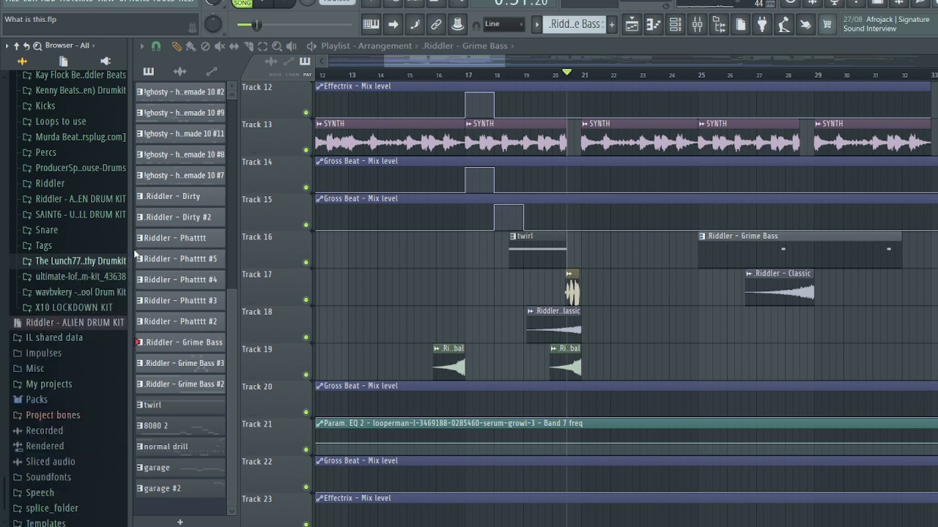
- Open the !ghosty - homemade 10 #3 clip at bar 25 of Track 8 in the piano roll and show its notes from bar 1
{"action": "scroll", "coordinate": [469, 271], "scroll_direction": "up", "scroll_amount": 1}
{"action": "scroll", "coordinate": [470, 271], "scroll_direction": "up", "scroll_amount": 10}
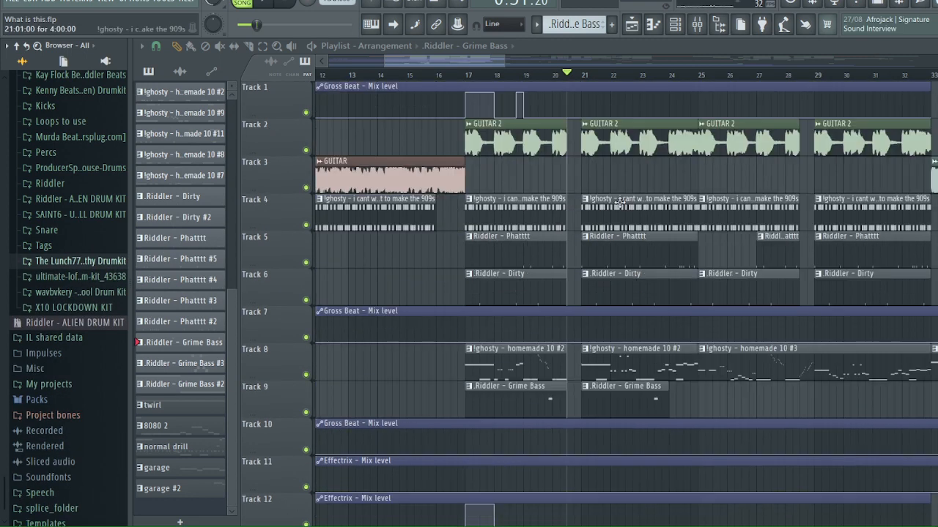
{"action": "scroll", "coordinate": [619, 202], "scroll_direction": "down", "scroll_amount": 2}
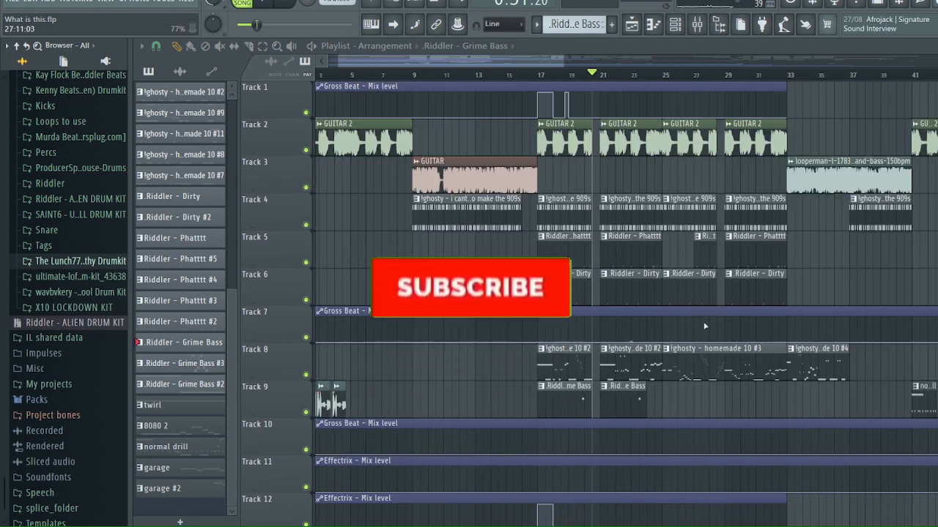
{"action": "double_click", "coordinate": [684, 369]}
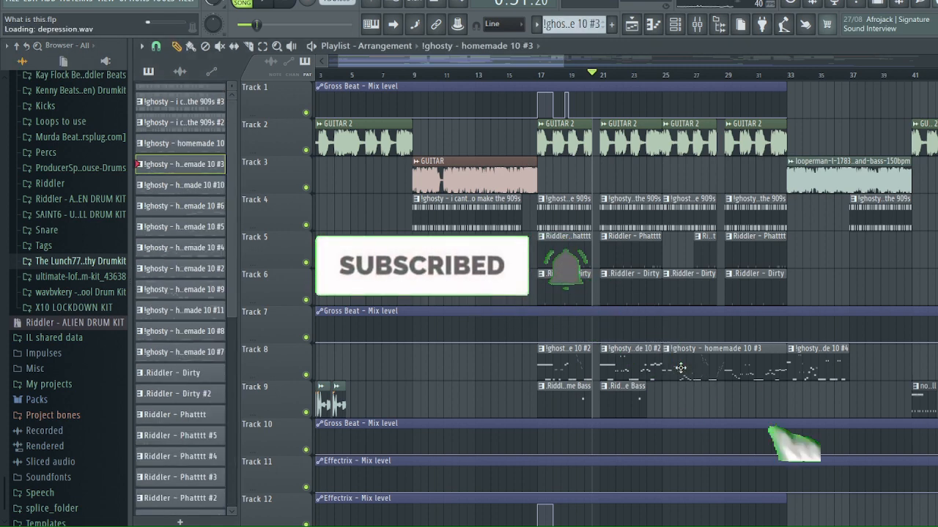
{"action": "left_click_drag", "start_coordinate": [446, 63], "coordinate": [315, 61]}
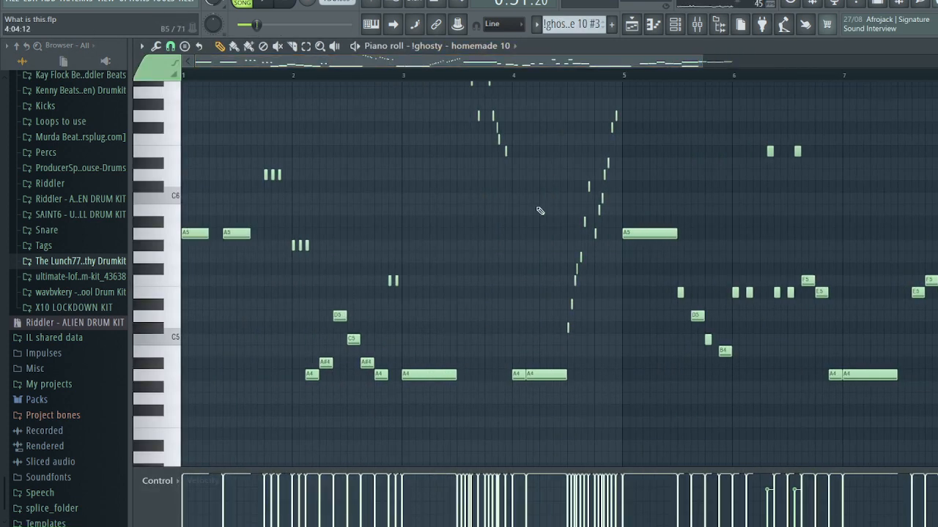
- Mute Tracks 2, 4, 5, 6 and 9 in the playlist, leaving the Track 8 bass patterns audible
{"action": "scroll", "coordinate": [540, 211], "scroll_direction": "up", "scroll_amount": 1}
{"action": "scroll", "coordinate": [539, 211], "scroll_direction": "up", "scroll_amount": 1}
{"action": "scroll", "coordinate": [485, 138], "scroll_direction": "up", "scroll_amount": 2}
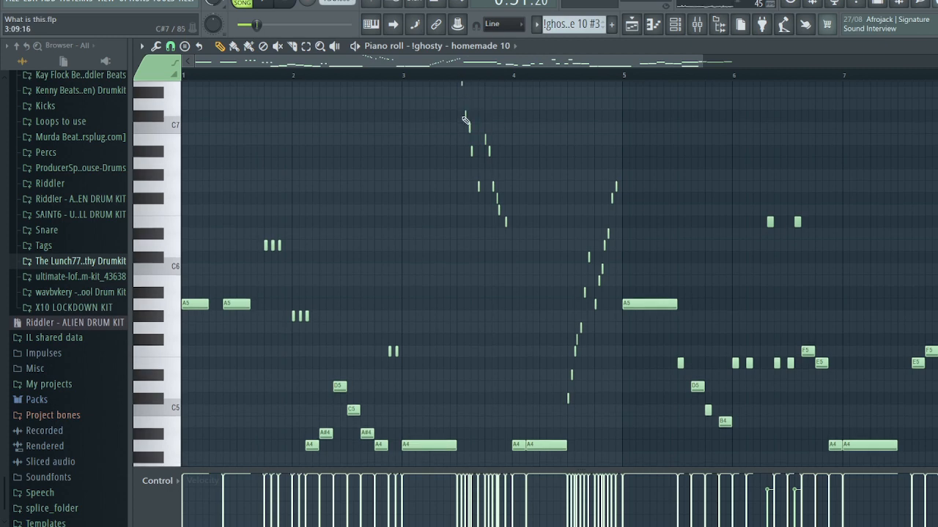
{"action": "key", "text": "F5"}
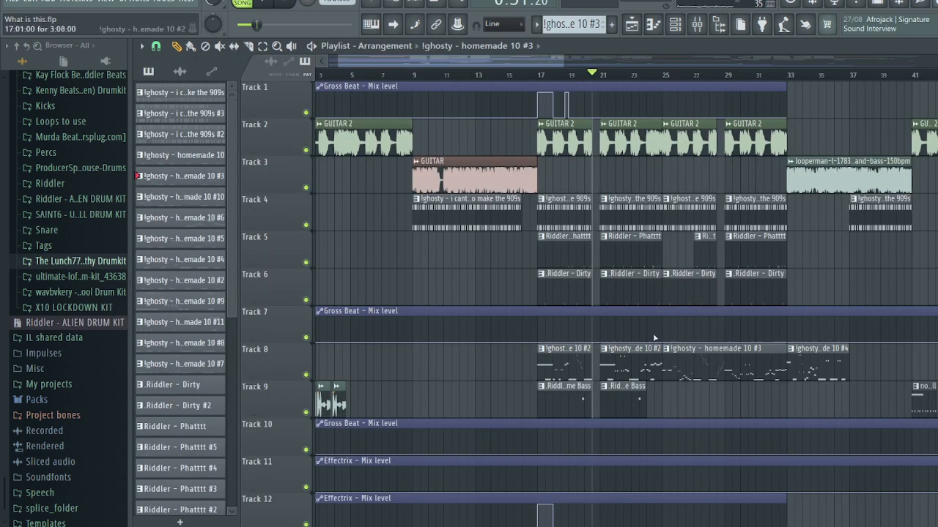
{"action": "left_click_drag", "start_coordinate": [306, 300], "coordinate": [317, 228]}
{"action": "left_click", "coordinate": [308, 412]}
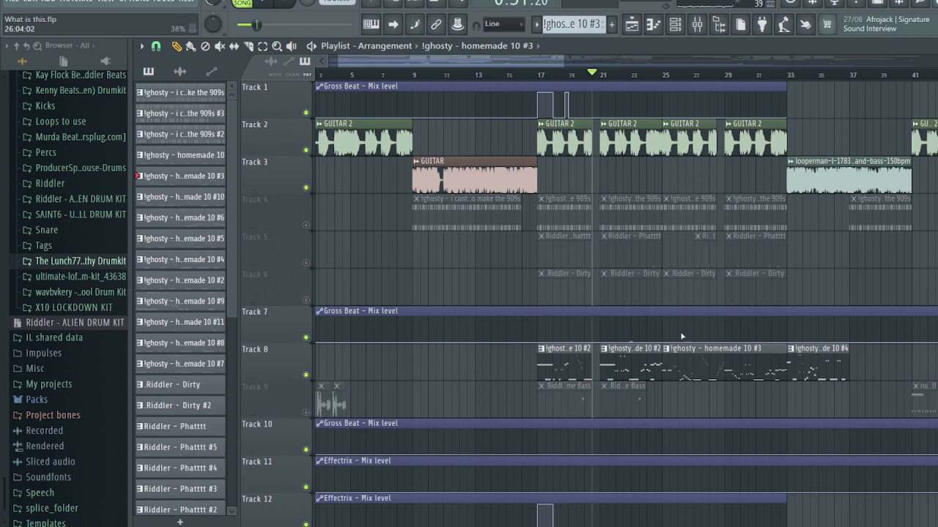
{"action": "double_click", "coordinate": [724, 375]}
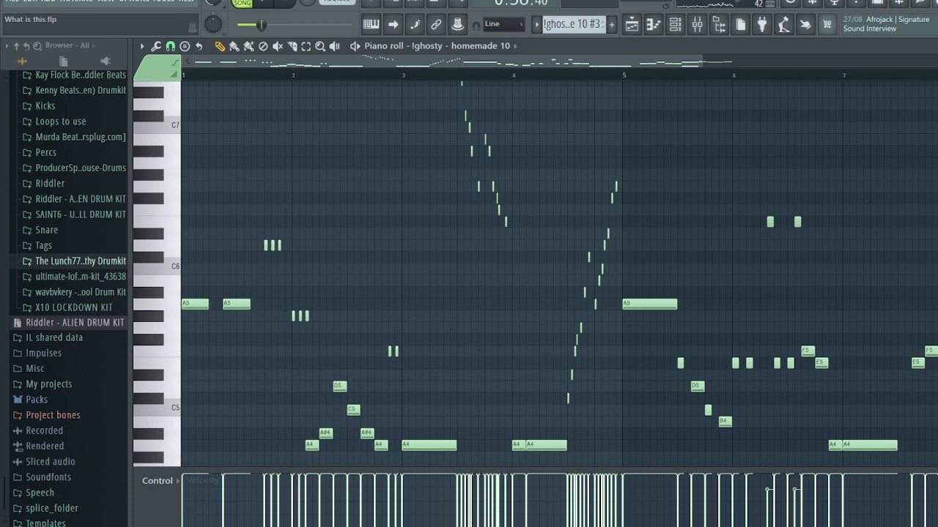
{"action": "key", "text": "F5"}
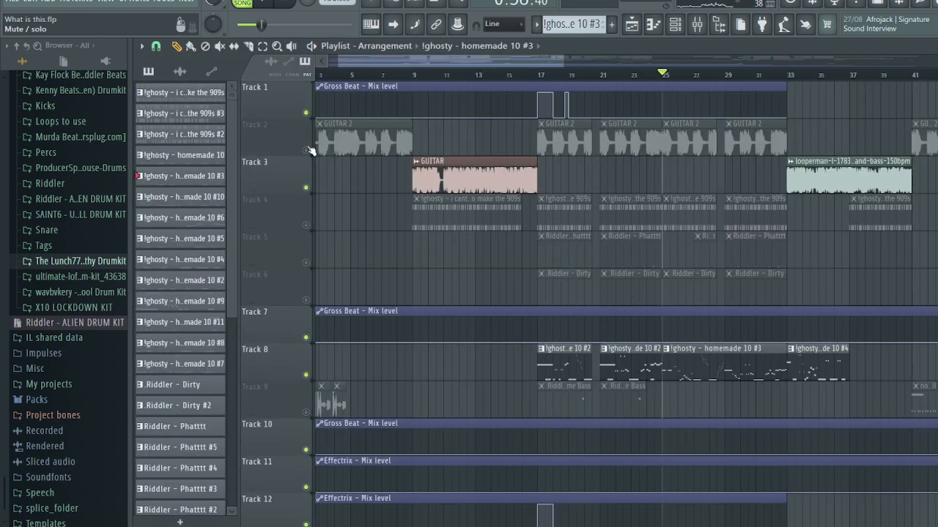
- Open the !ghosty - homemade 10 #3 clip in the piano roll and examine the fast descending notes in bar 3
{"action": "double_click", "coordinate": [703, 361]}
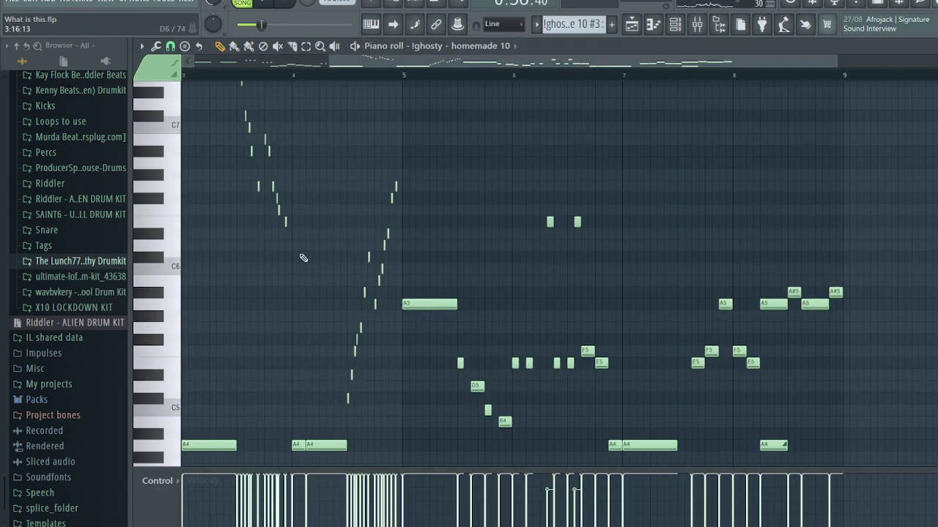
{"action": "scroll", "coordinate": [261, 205], "scroll_direction": "up", "scroll_amount": 5}
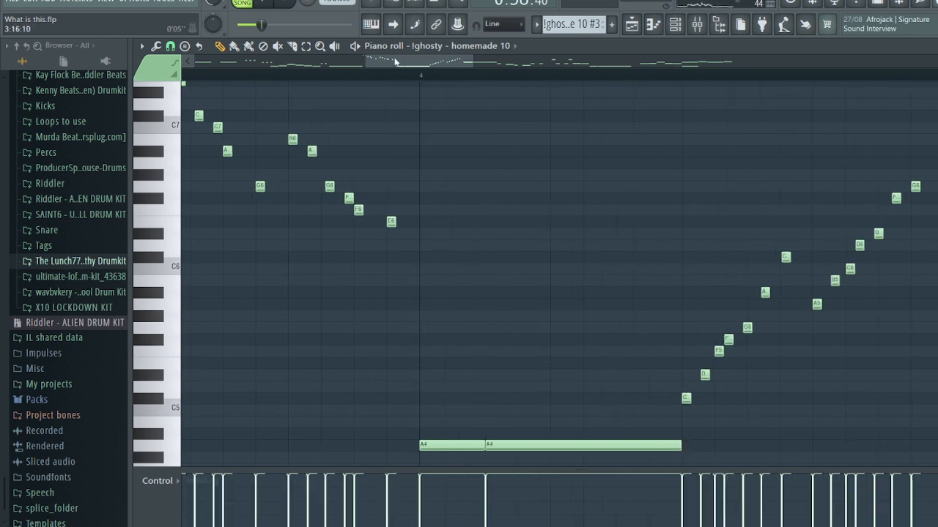
{"action": "left_click_drag", "start_coordinate": [394, 62], "coordinate": [361, 59]}
{"action": "scroll", "coordinate": [443, 126], "scroll_direction": "up", "scroll_amount": 1}
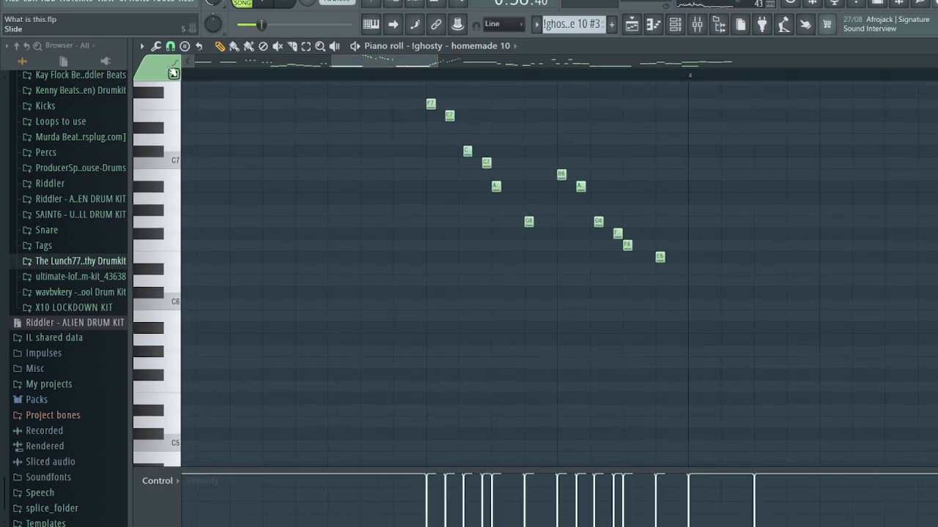
- Choose a snap resolution for the piano roll and play the descending run from the middle of bar 3
{"action": "left_click", "coordinate": [170, 46]}
{"action": "left_click", "coordinate": [185, 140]}
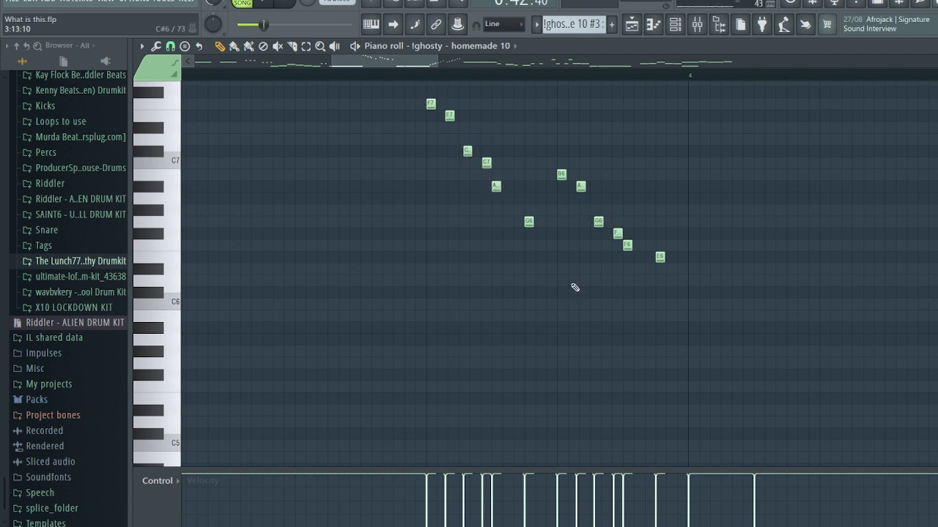
{"action": "key", "text": "space"}
{"action": "key", "text": "space"}
- Select the ascending run of short notes in bar 4 and try flipping it horizontally
{"action": "left_click_drag", "start_coordinate": [377, 63], "coordinate": [425, 68]}
{"action": "scroll", "coordinate": [579, 139], "scroll_direction": "down", "scroll_amount": 1}
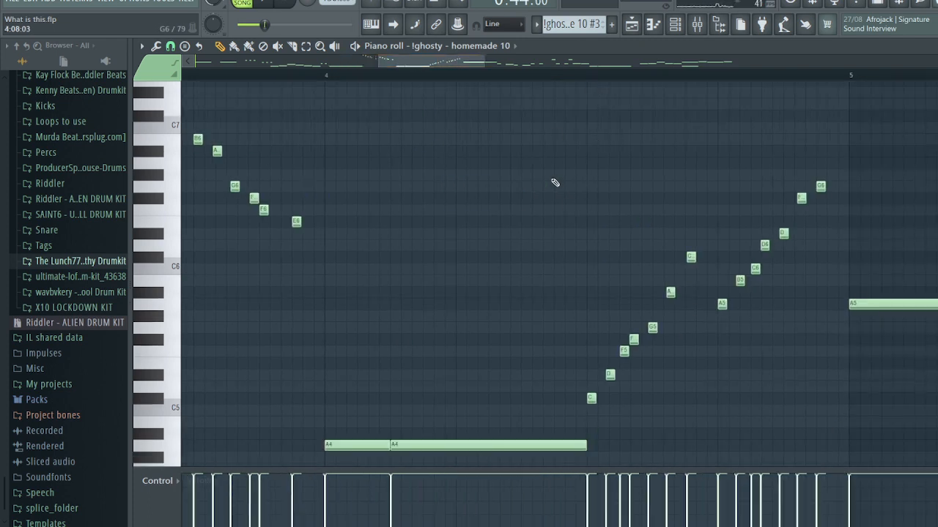
{"action": "left_click_drag", "start_coordinate": [531, 147], "coordinate": [822, 415]}
{"action": "left_click_drag", "start_coordinate": [839, 421], "coordinate": [839, 421]}
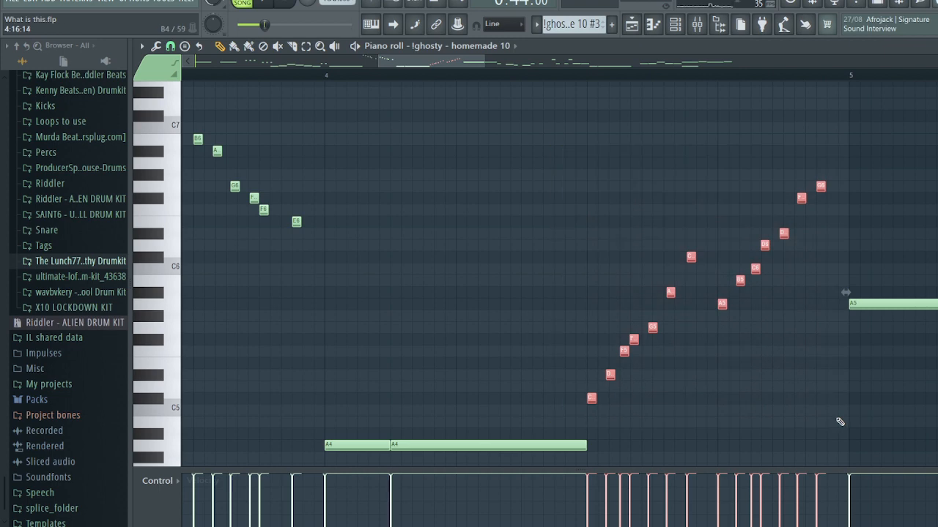
{"action": "key", "text": "alt+y"}
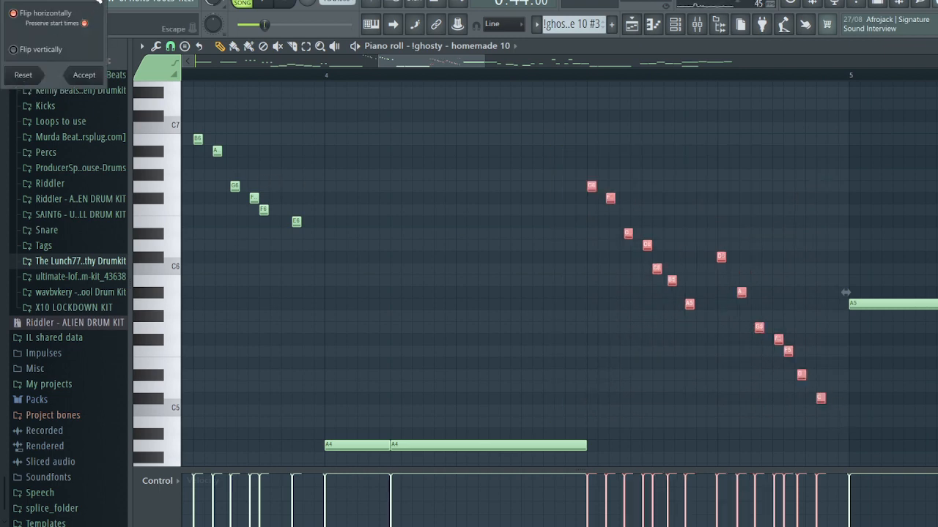
{"action": "key", "text": "Escape"}
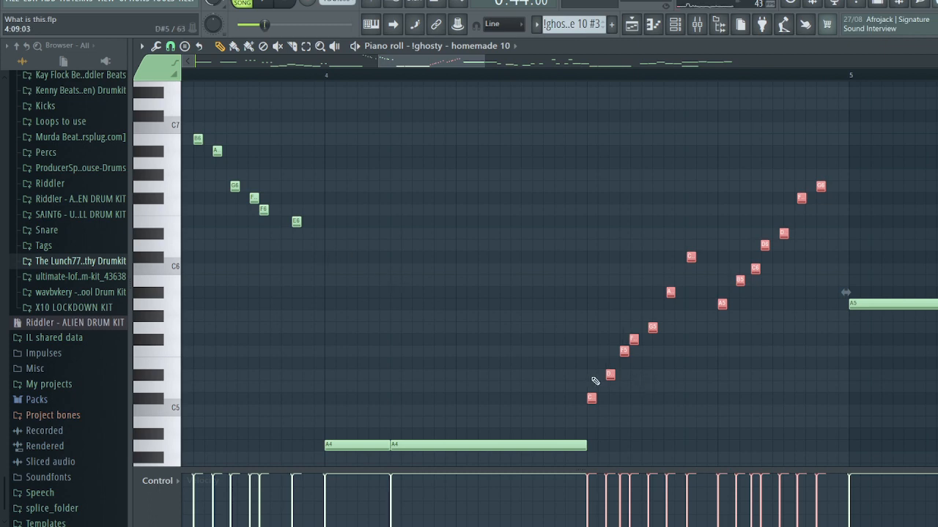
- Deselect the notes and play the ascending run from the middle of bar 4
{"action": "left_click", "coordinate": [589, 83]}
{"action": "right_click", "coordinate": [589, 84]}
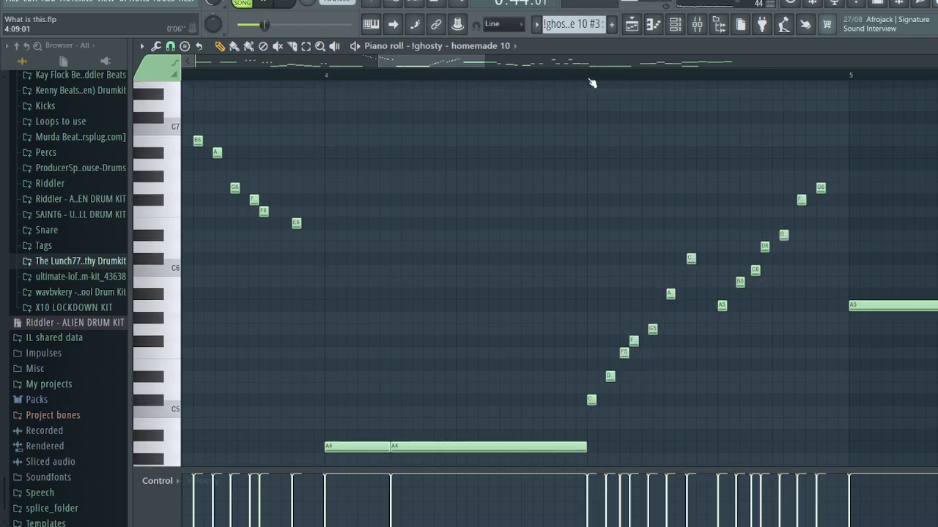
{"action": "left_click", "coordinate": [589, 79]}
{"action": "key", "text": "space"}
- Play the second half of the pattern from bar 5 to its end
{"action": "scroll", "coordinate": [691, 211], "scroll_direction": "down", "scroll_amount": 5}
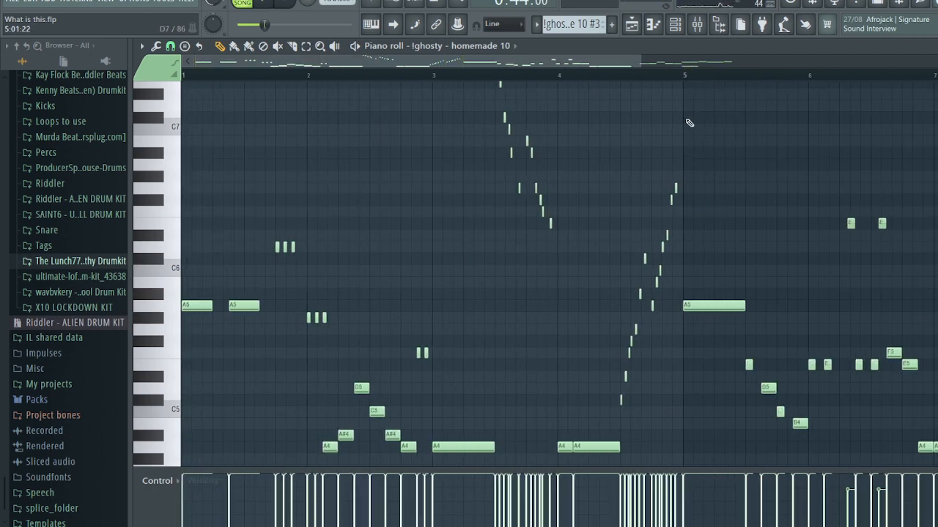
{"action": "left_click_drag", "start_coordinate": [595, 60], "coordinate": [733, 63]}
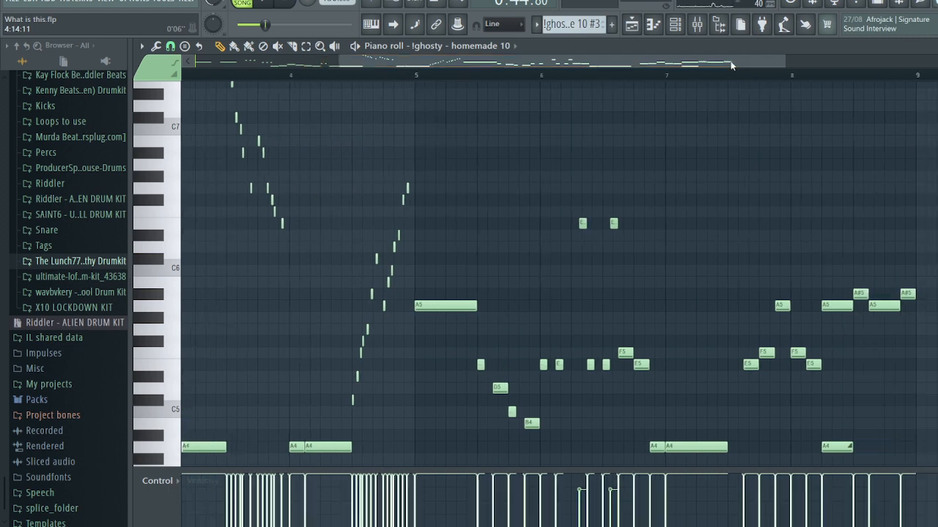
{"action": "key", "text": "space"}
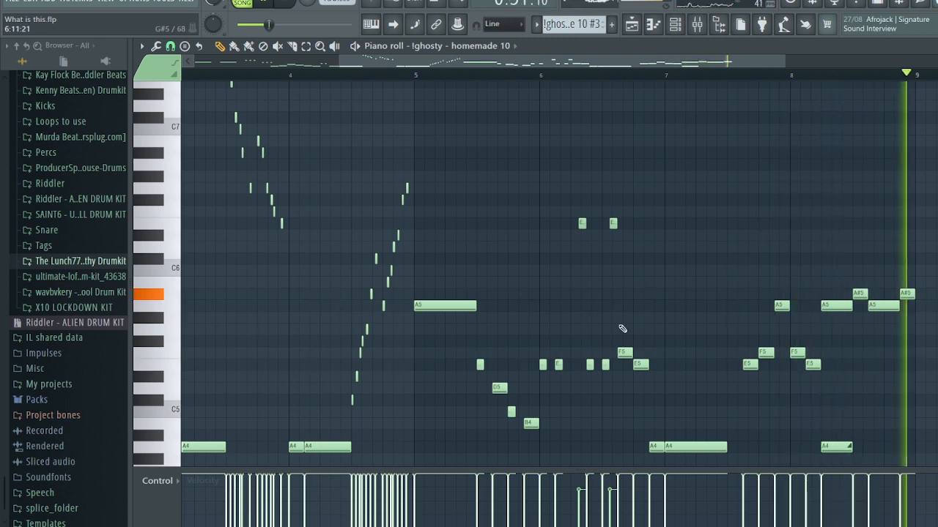
- Show the note pan values in the control lane and examine the panned notes in bars 6 to 8
{"action": "left_click", "coordinate": [164, 482]}
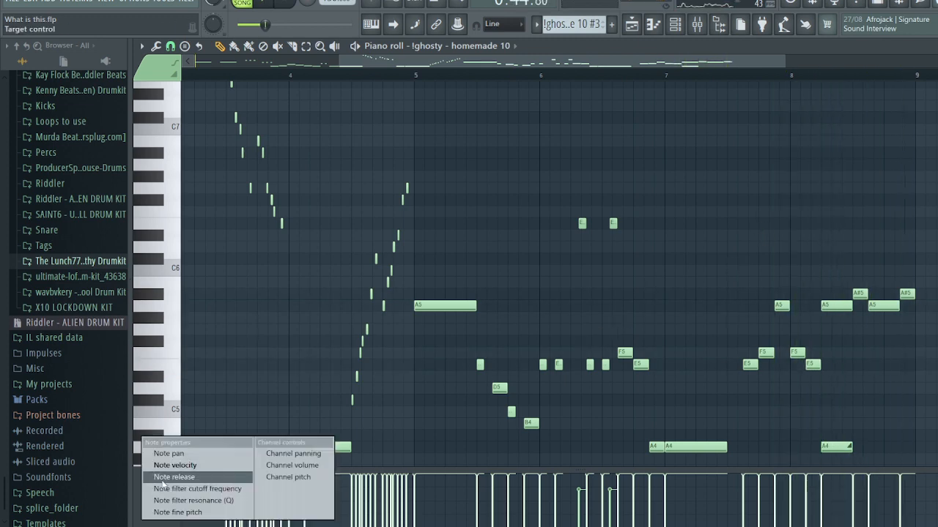
{"action": "left_click", "coordinate": [169, 453]}
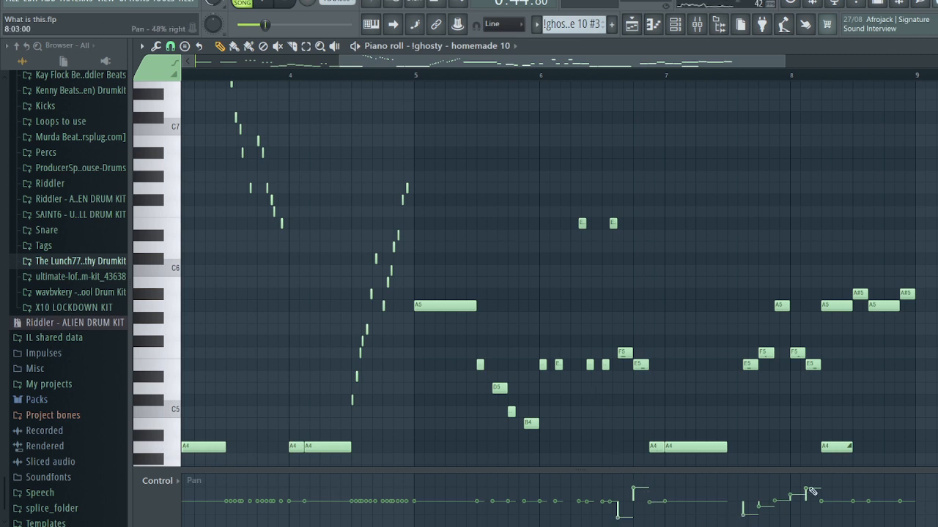
{"action": "left_click_drag", "start_coordinate": [485, 65], "coordinate": [529, 67]}
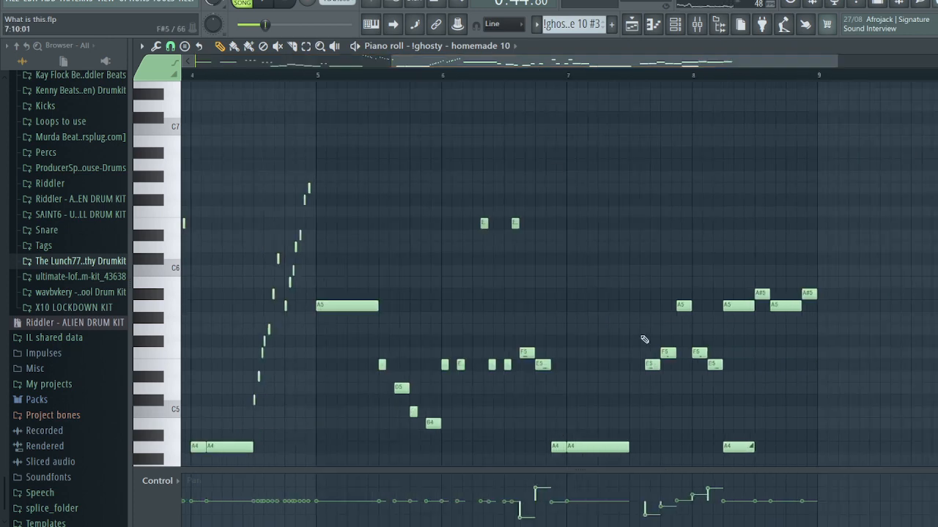
- Return to the playlist and unmute all tracks
{"action": "key", "text": "F5"}
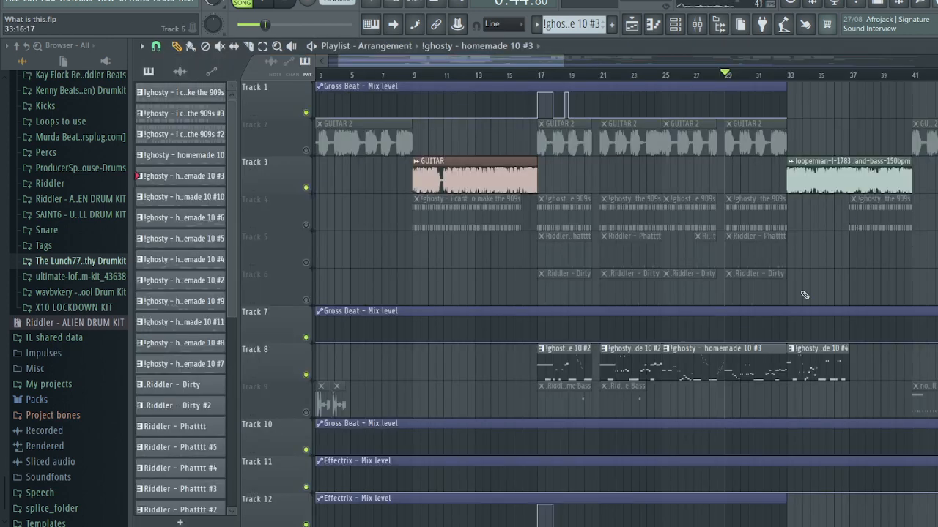
{"action": "scroll", "coordinate": [778, 306], "scroll_direction": "down", "scroll_amount": 3}
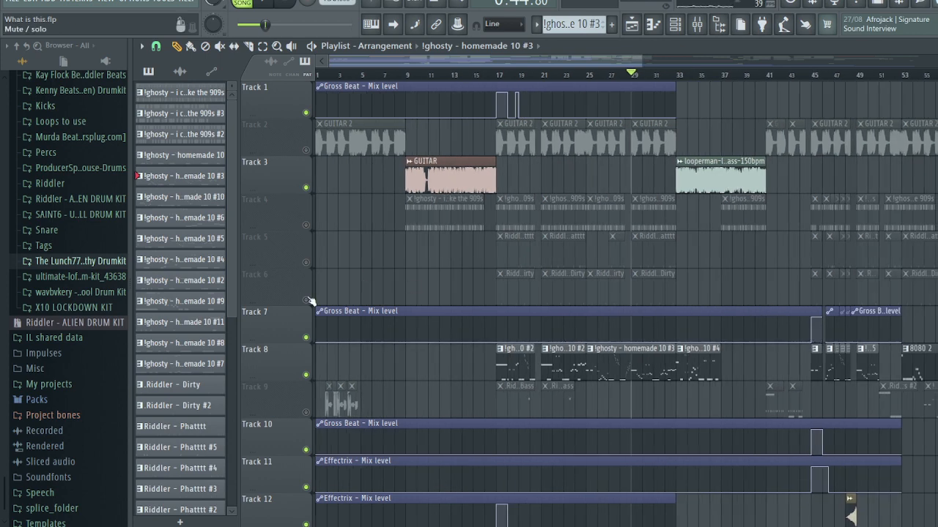
{"action": "right_click", "coordinate": [306, 300]}
{"action": "right_click", "coordinate": [306, 300]}
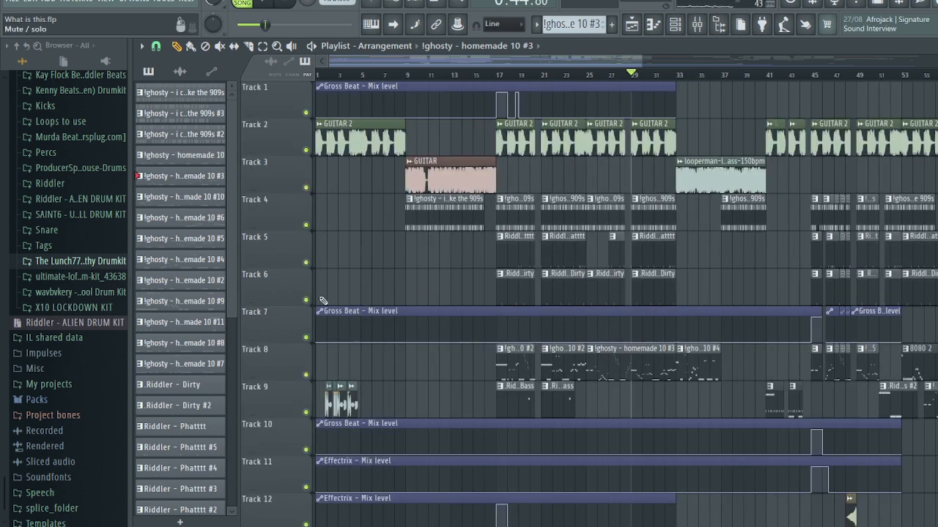
- Play the arrangement from bar 33, muting Track 8 to hear the looperman guitar-and-bass loop without the 808 pattern
{"action": "left_click", "coordinate": [679, 74]}
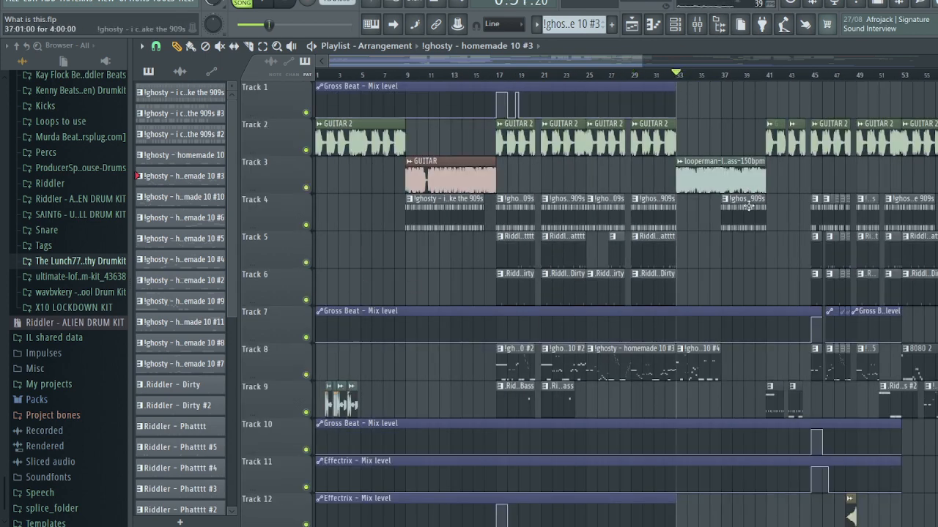
{"action": "key", "text": "space"}
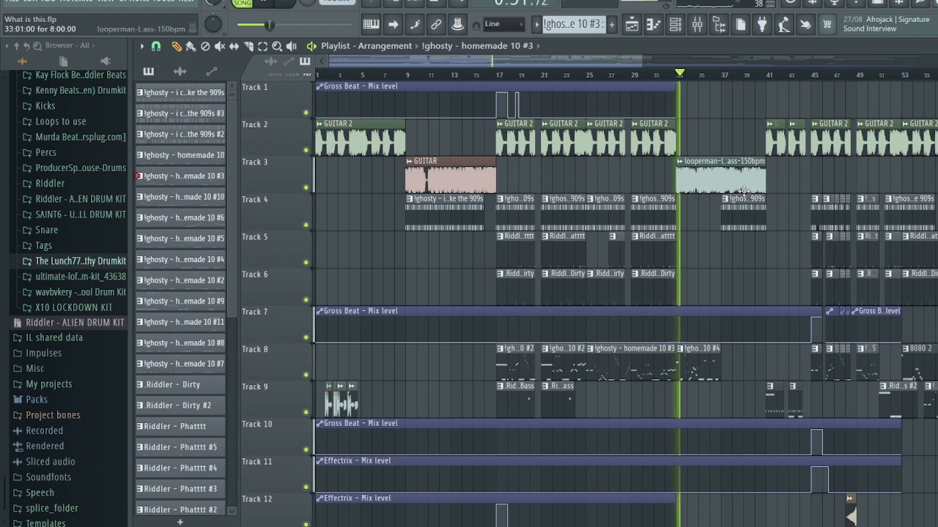
{"action": "left_click", "coordinate": [306, 376]}
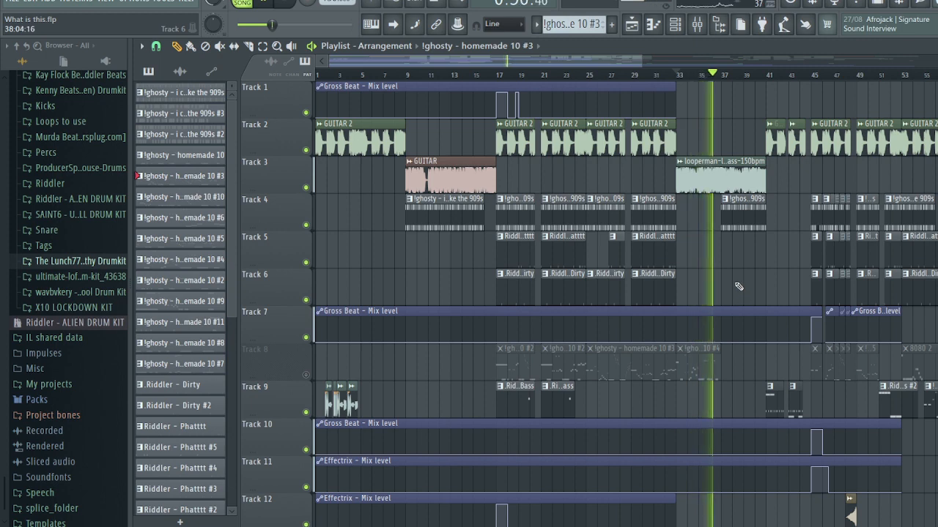
{"action": "key", "text": "space"}
{"action": "scroll", "coordinate": [701, 405], "scroll_direction": "down", "scroll_amount": 3}
{"action": "scroll", "coordinate": [701, 405], "scroll_direction": "up", "scroll_amount": 3}
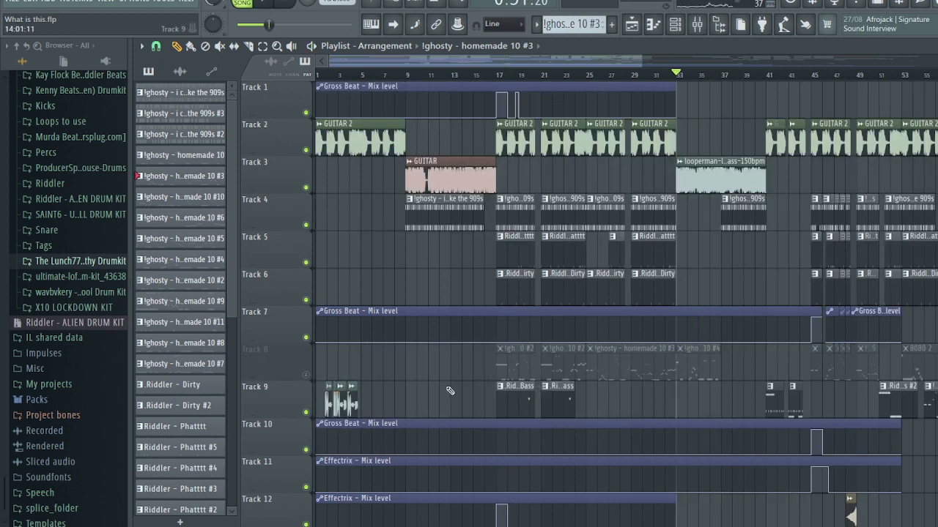
- Unmute Track 8 and play the section from bar 33 with its !ghosty - homemade 10 #4 pattern
{"action": "left_click", "coordinate": [306, 375]}
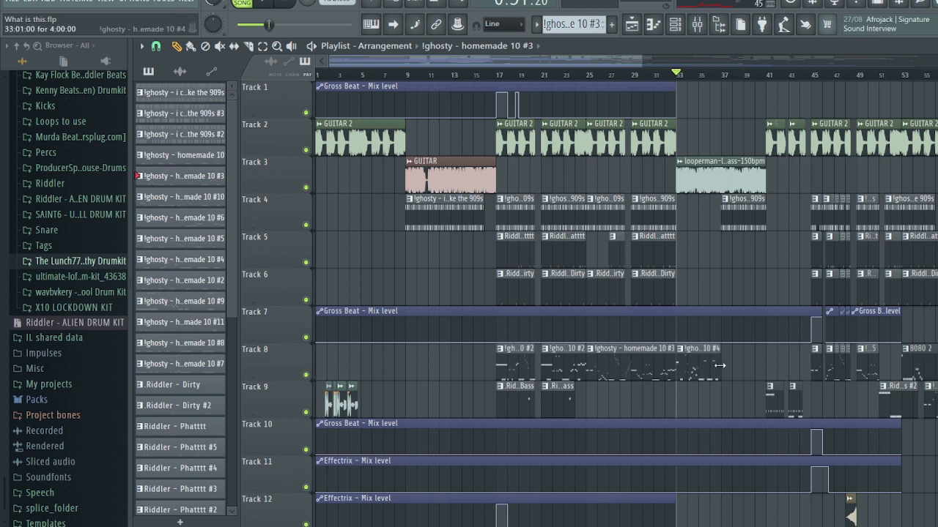
{"action": "key", "text": "space"}
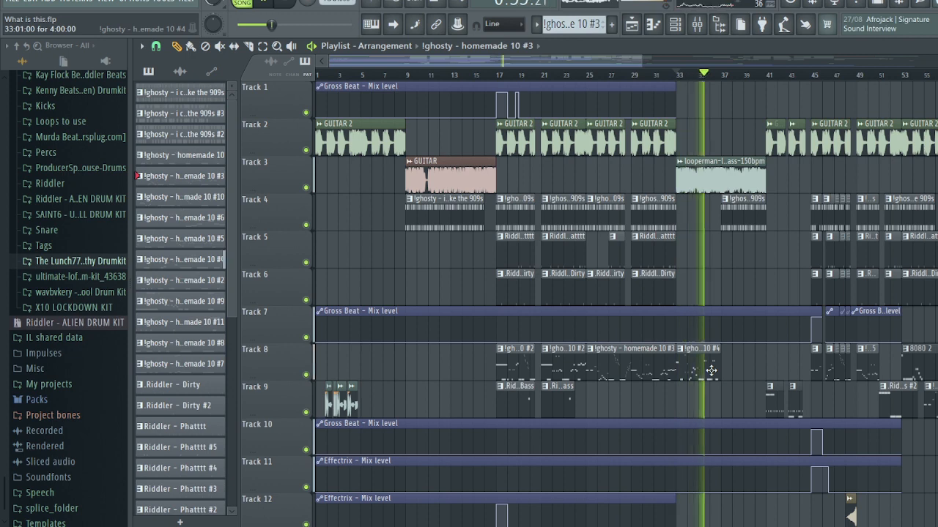
{"action": "key", "text": "space"}
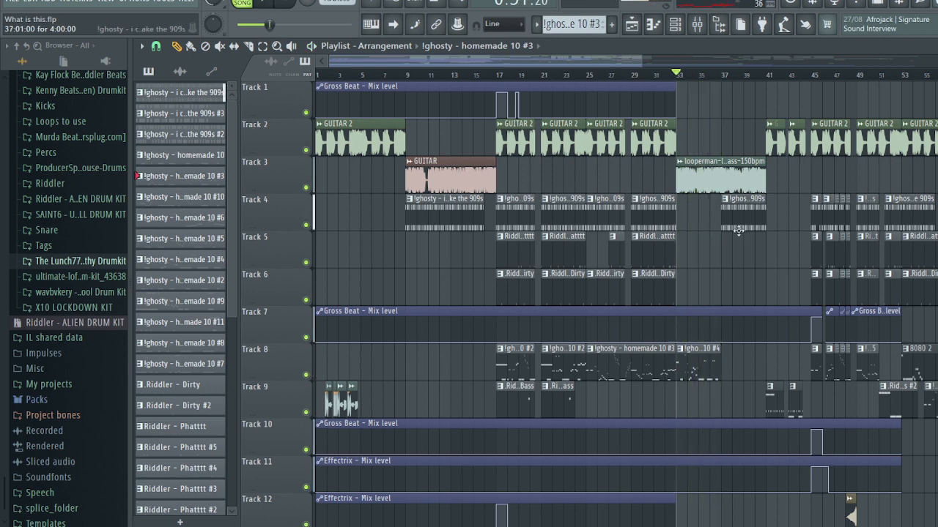
- Play the arrangement from bar 37, where the drum clip on Track 4 comes in
{"action": "left_click", "coordinate": [721, 77]}
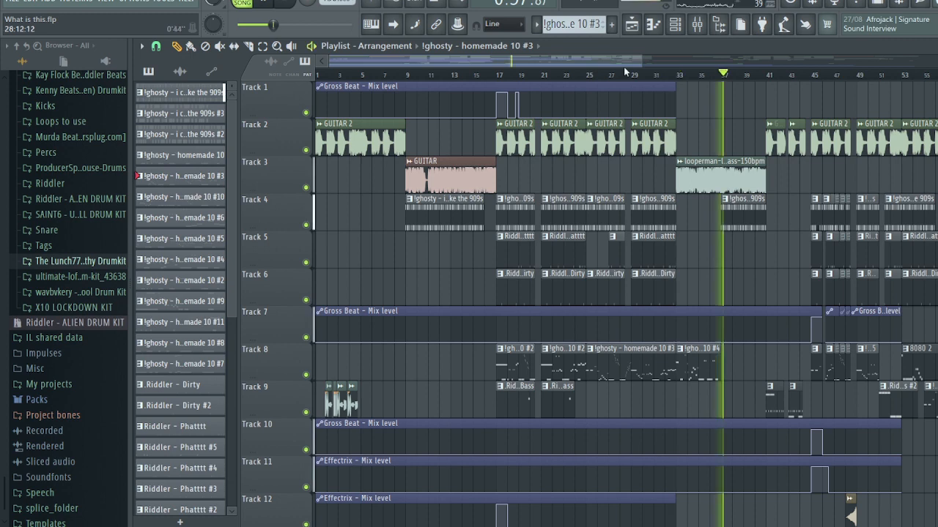
{"action": "left_click_drag", "start_coordinate": [623, 66], "coordinate": [706, 66]}
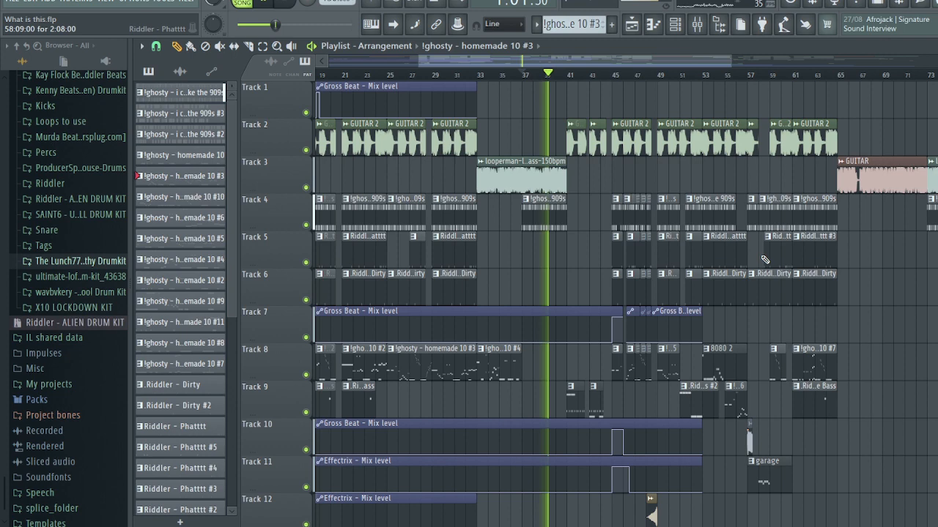
{"action": "key", "text": "space"}
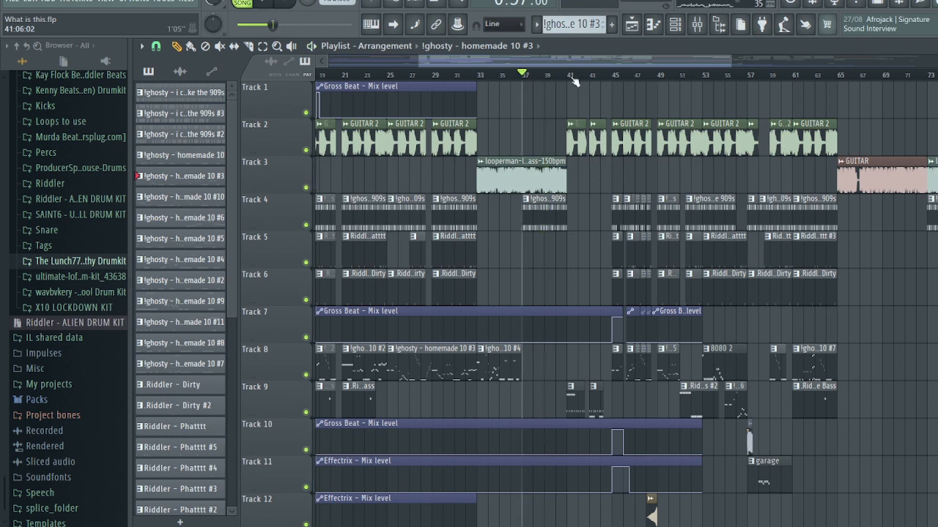
- Set the playback position to bar 41, where the GUITAR 2 clips resume on Track 2
{"action": "left_click", "coordinate": [571, 77]}
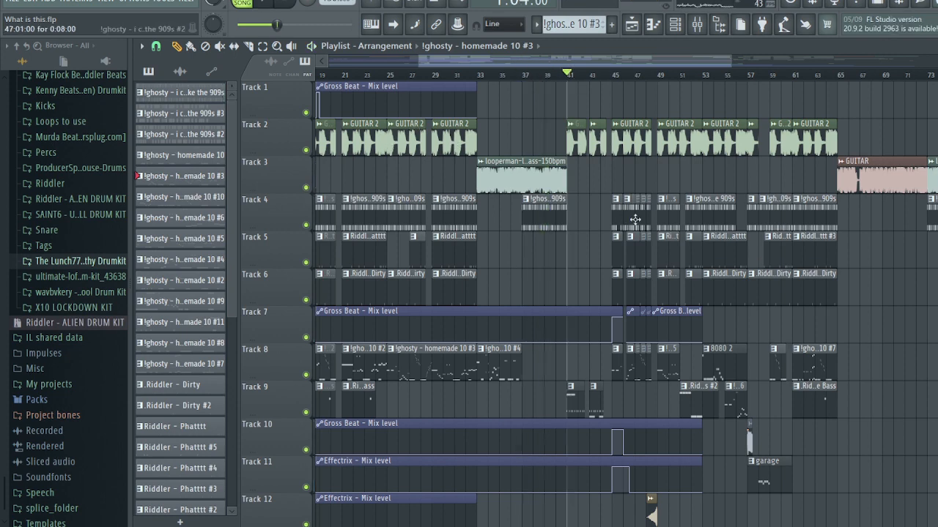
{"action": "scroll", "coordinate": [635, 219], "scroll_direction": "up", "scroll_amount": 3}
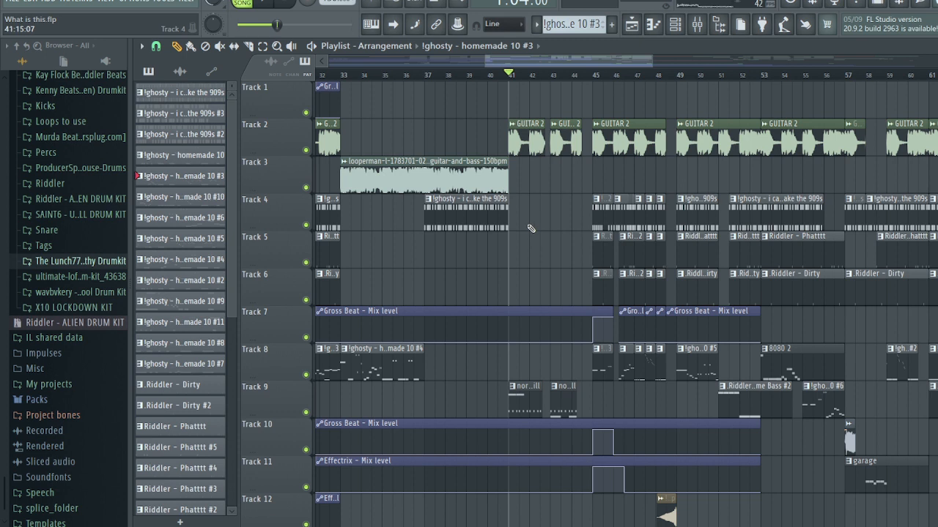
- Play the section from bar 41 and view the normal drill pattern's notes and steps in the channel rack
{"action": "key", "text": "space"}
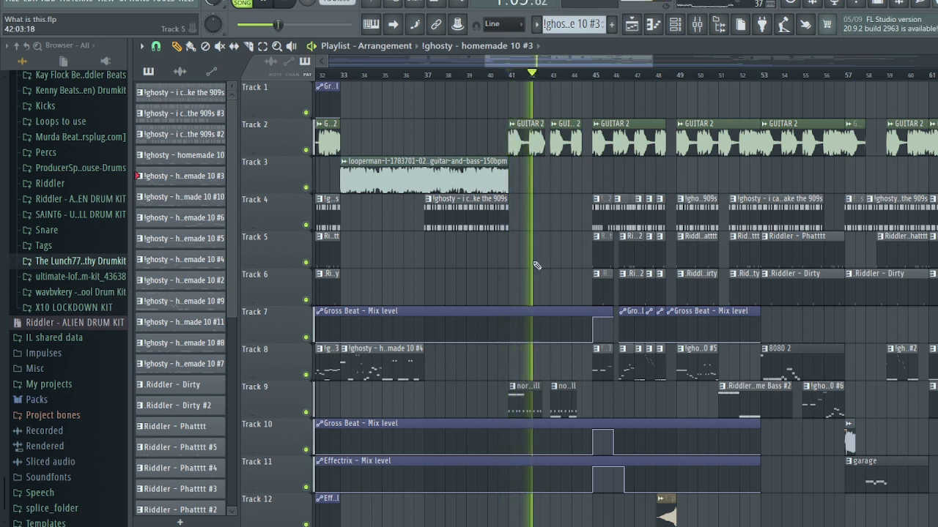
{"action": "key", "text": "space"}
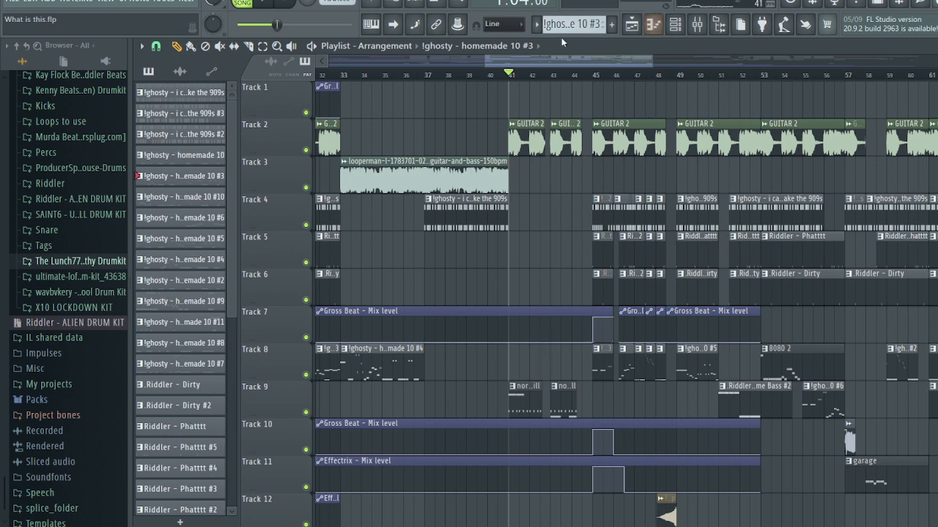
{"action": "left_click", "coordinate": [537, 24]}
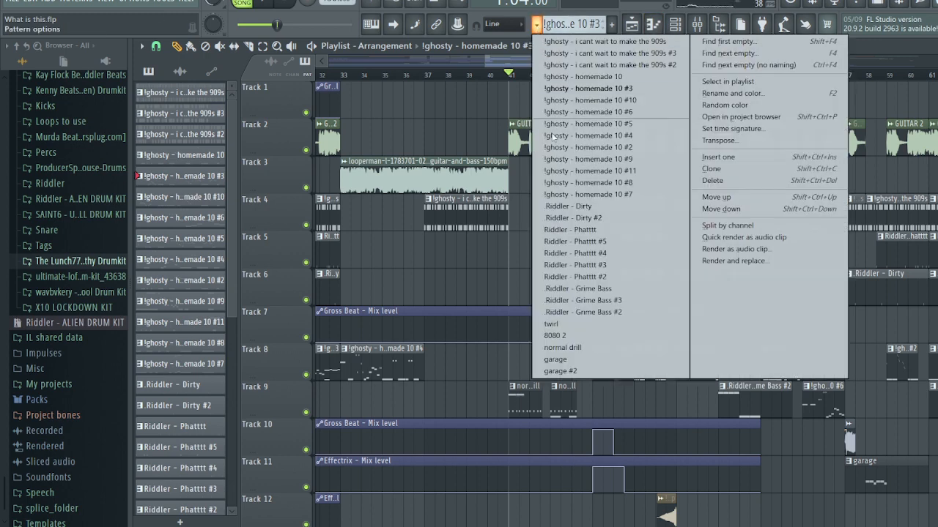
{"action": "left_click", "coordinate": [575, 352]}
{"action": "left_click", "coordinate": [677, 30]}
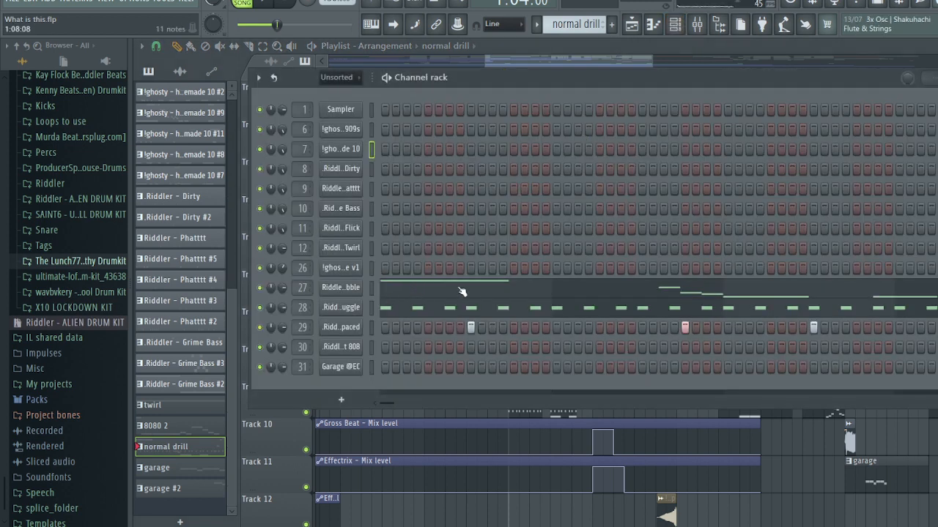
{"action": "left_click", "coordinate": [633, 423]}
- Play the arrangement from bar 41 to hear the normal drill clips on Track 9
{"action": "key", "text": "space"}
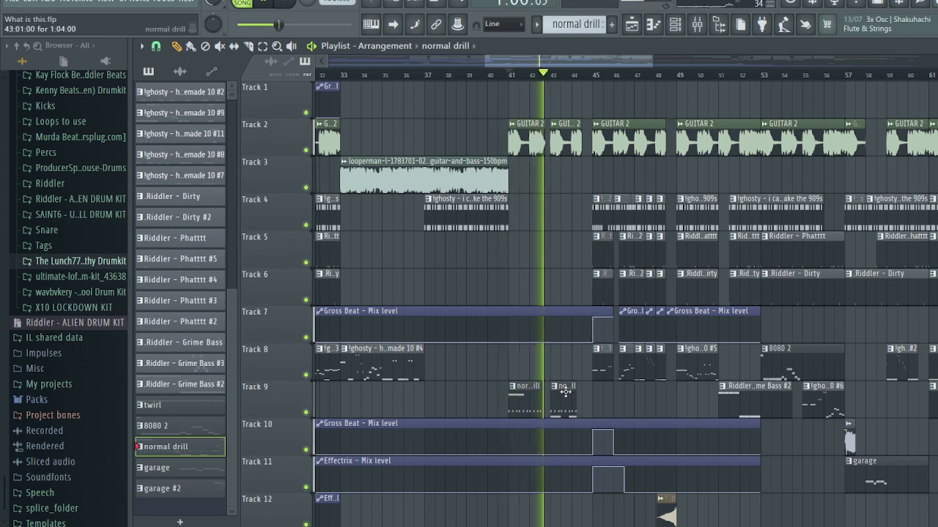
{"action": "scroll", "coordinate": [556, 367], "scroll_direction": "down", "scroll_amount": 3}
{"action": "key", "text": "space"}
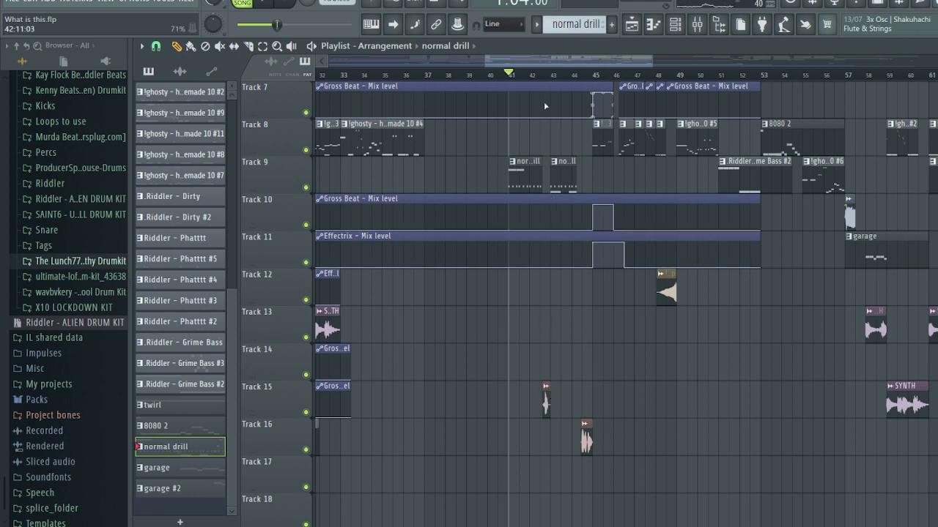
- Play from bar 42 and again from bar 44 to hear the short audio clips on Tracks 15 and 16
{"action": "left_click", "coordinate": [530, 77]}
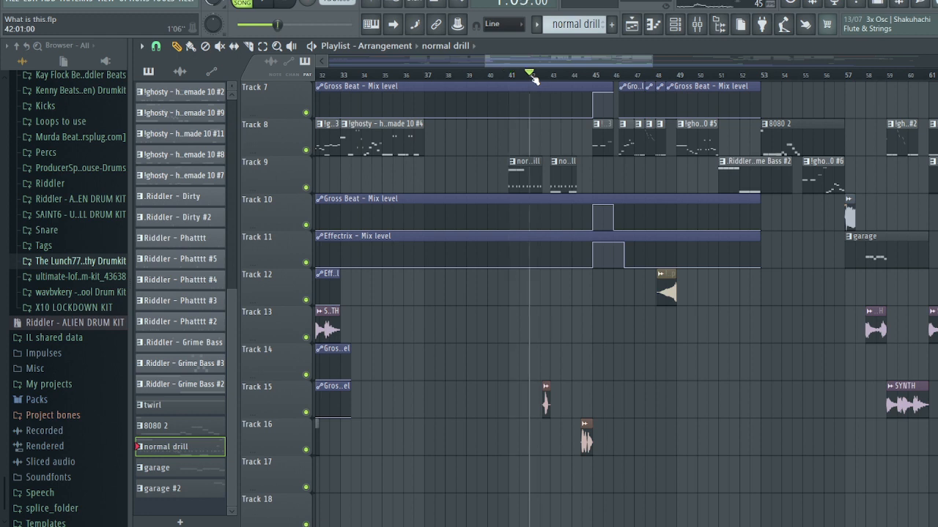
{"action": "key", "text": "space"}
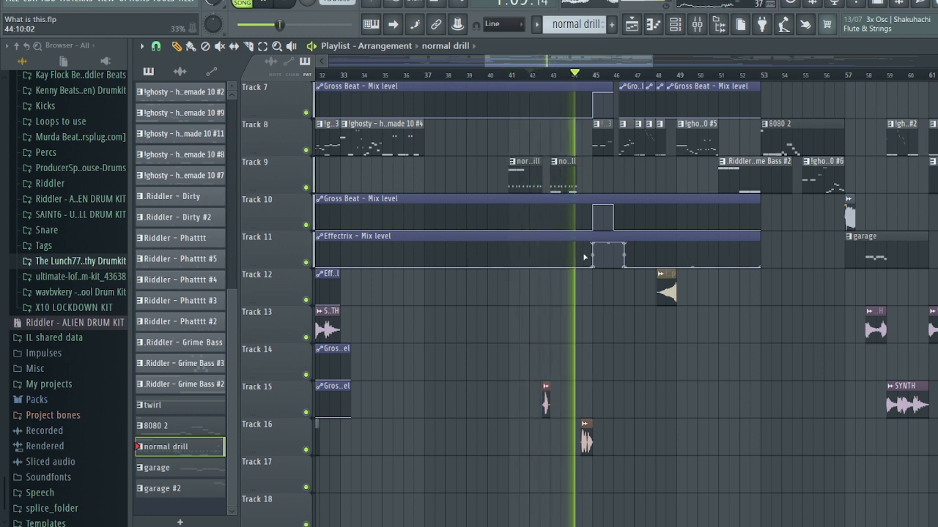
{"action": "key", "text": "space"}
{"action": "left_click", "coordinate": [572, 76]}
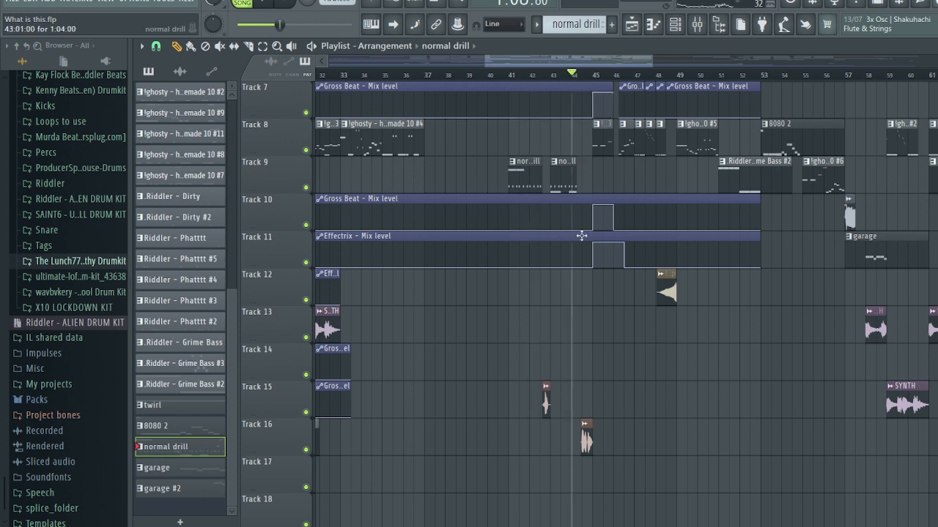
{"action": "key", "text": "space"}
{"action": "key", "text": "space"}
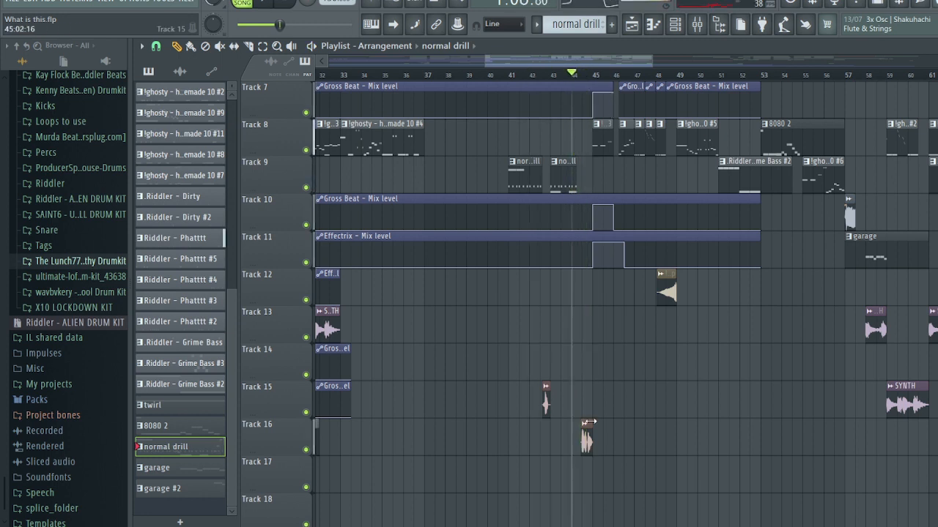
- Set the playback position to bar 45 and play the section with the Drum bus selected in the mixer
{"action": "scroll", "coordinate": [619, 338], "scroll_direction": "up", "scroll_amount": 3}
{"action": "scroll", "coordinate": [619, 338], "scroll_direction": "up", "scroll_amount": 1}
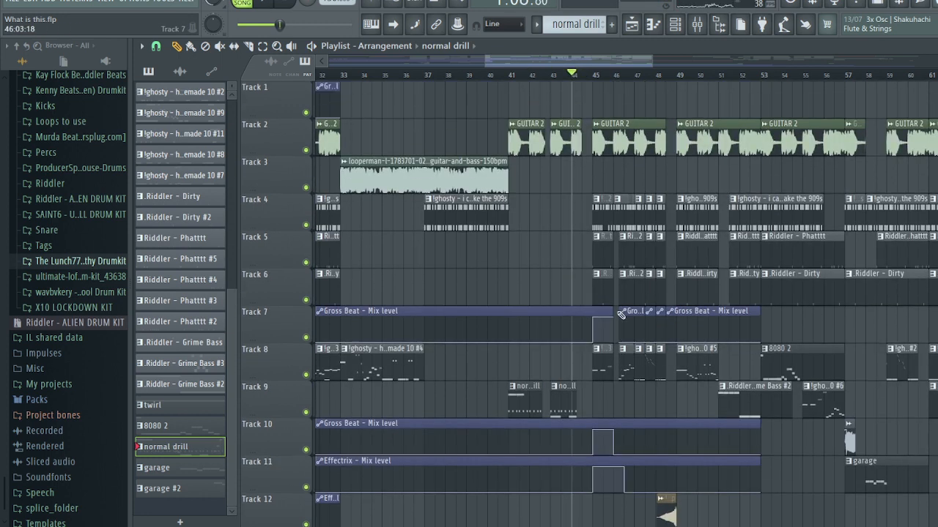
{"action": "left_click", "coordinate": [596, 76]}
{"action": "scroll", "coordinate": [585, 320], "scroll_direction": "down", "scroll_amount": 2}
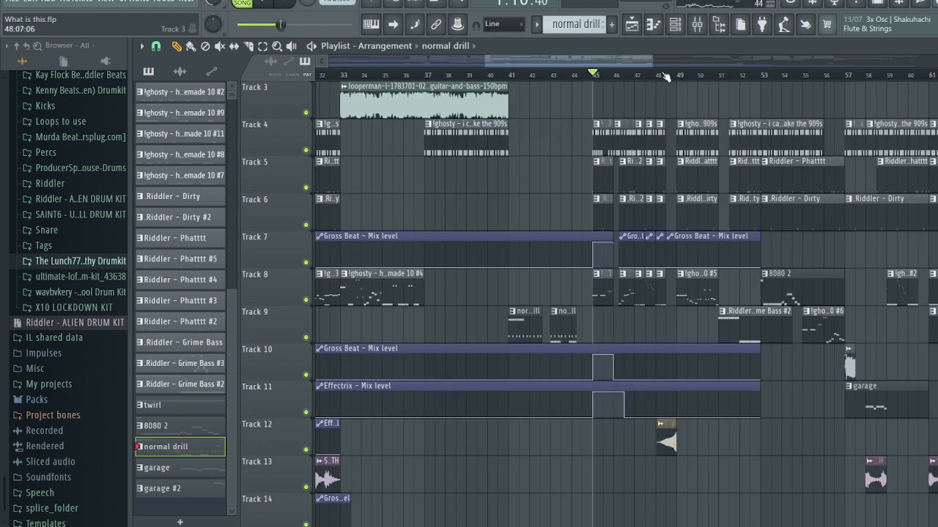
{"action": "left_click", "coordinate": [674, 24]}
{"action": "left_click", "coordinate": [698, 24]}
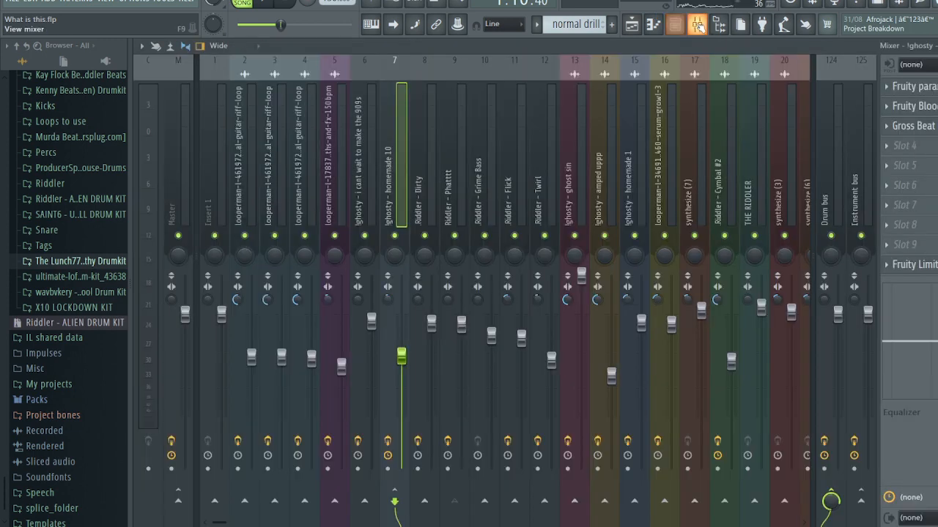
{"action": "left_click", "coordinate": [825, 204]}
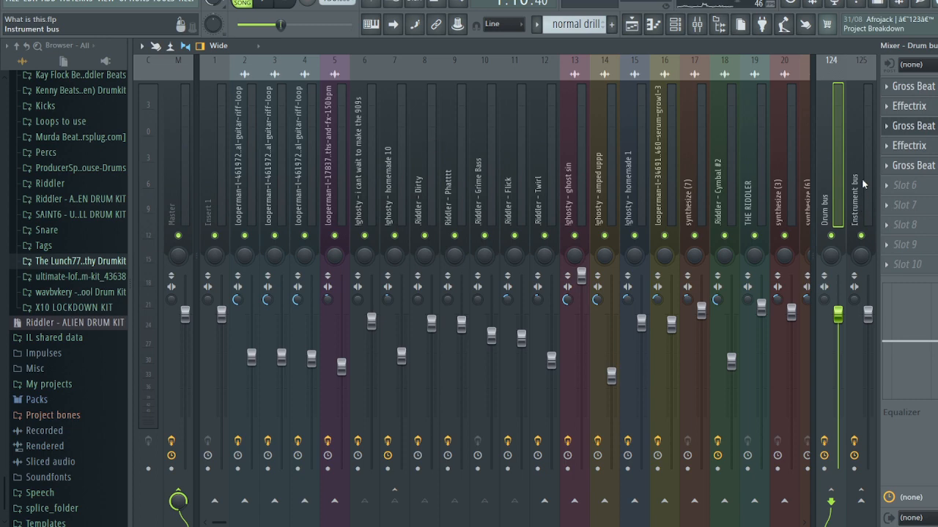
{"action": "key", "text": "space"}
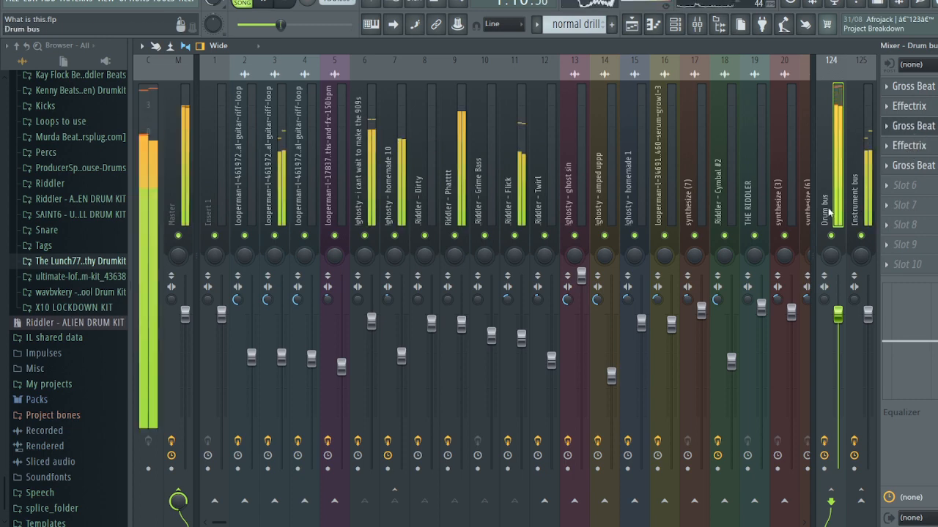
- Examine the settings of the second Gross Beat and second Effectrix effects on the Drum bus
{"action": "left_click", "coordinate": [924, 126]}
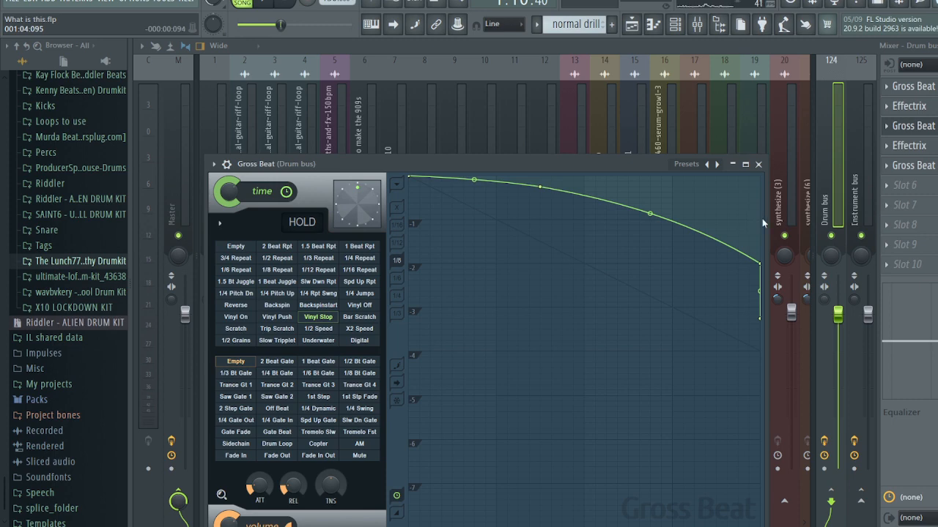
{"action": "left_click", "coordinate": [759, 164]}
{"action": "left_click", "coordinate": [906, 150]}
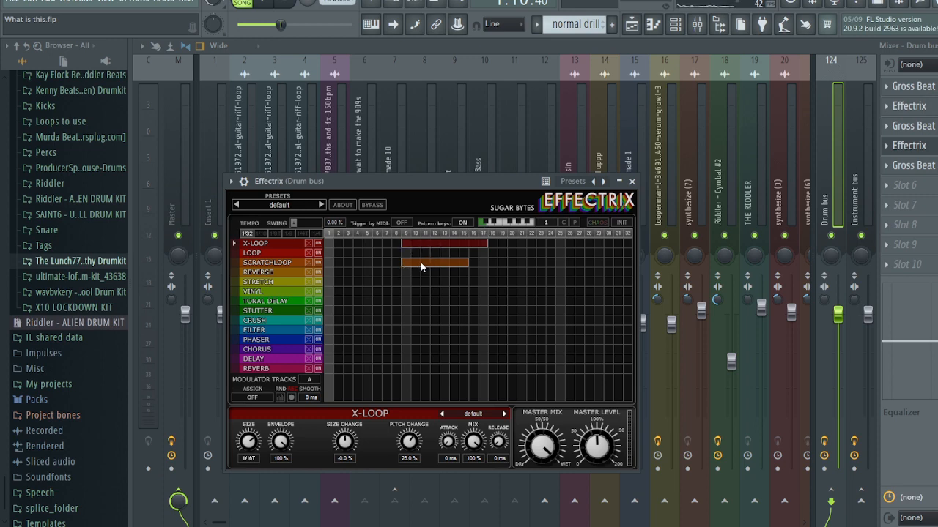
{"action": "left_click", "coordinate": [632, 181]}
- Return to the playlist during playback from bar 45, stop it, and examine the chopped clips between bars 45 and 49
{"action": "key", "text": "F5"}
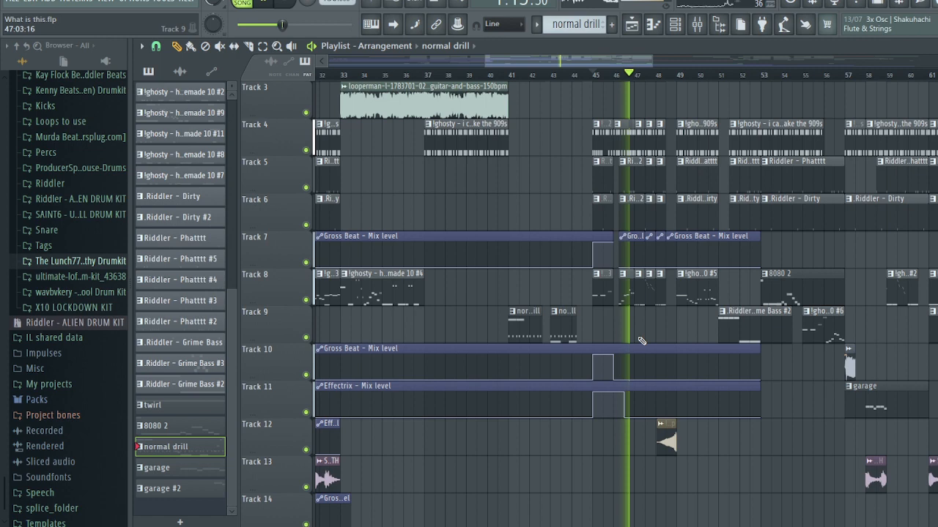
{"action": "key", "text": "space"}
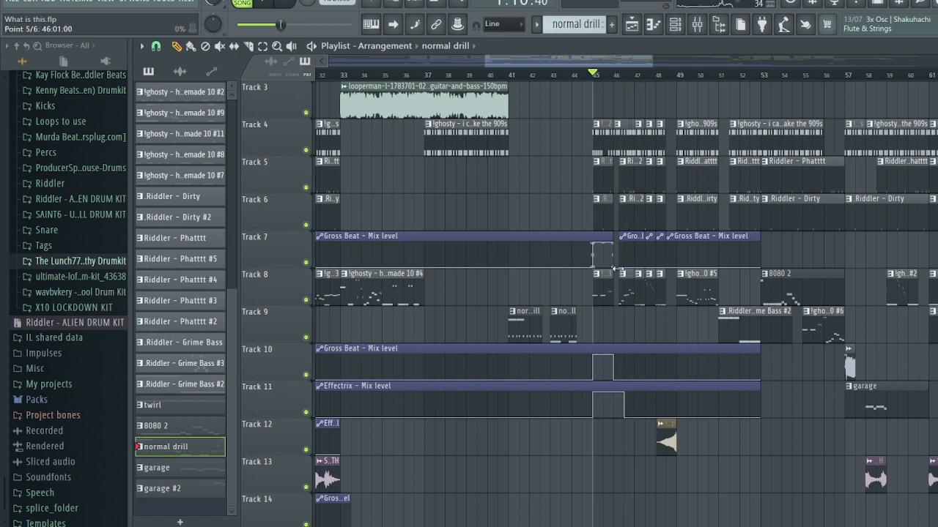
{"action": "scroll", "coordinate": [779, 79], "scroll_direction": "up", "scroll_amount": 4}
{"action": "left_click", "coordinate": [708, 78]}
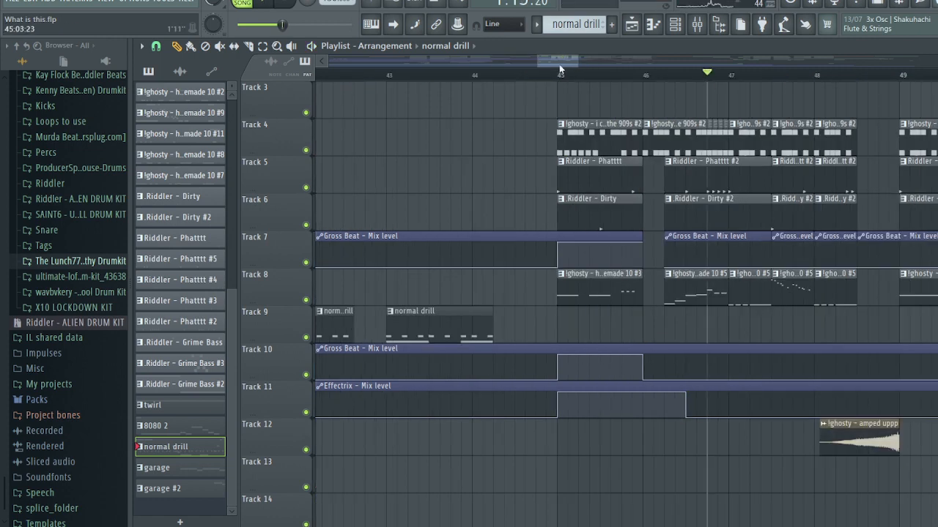
{"action": "left_click_drag", "start_coordinate": [560, 65], "coordinate": [576, 64]}
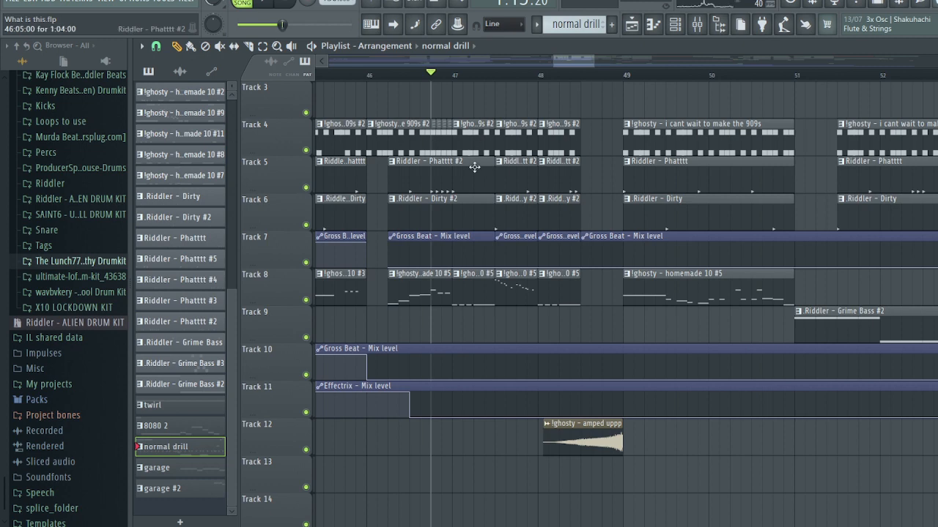
{"action": "scroll", "coordinate": [488, 227], "scroll_direction": "down", "scroll_amount": 3}
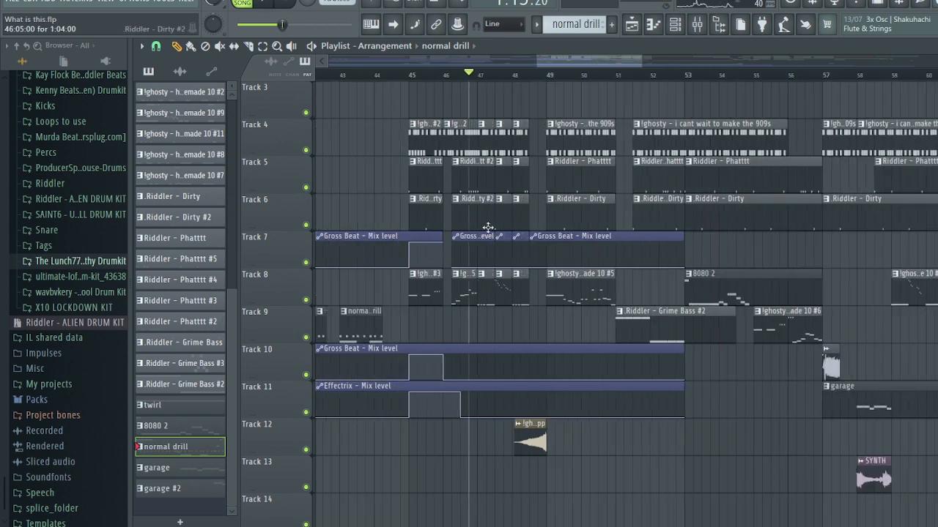
{"action": "scroll", "coordinate": [483, 223], "scroll_direction": "down", "scroll_amount": 1}
- Play from bar 45 through the drum switch-up to the amped uppp clip on Track 12
{"action": "left_click", "coordinate": [423, 76]}
{"action": "key", "text": "space"}
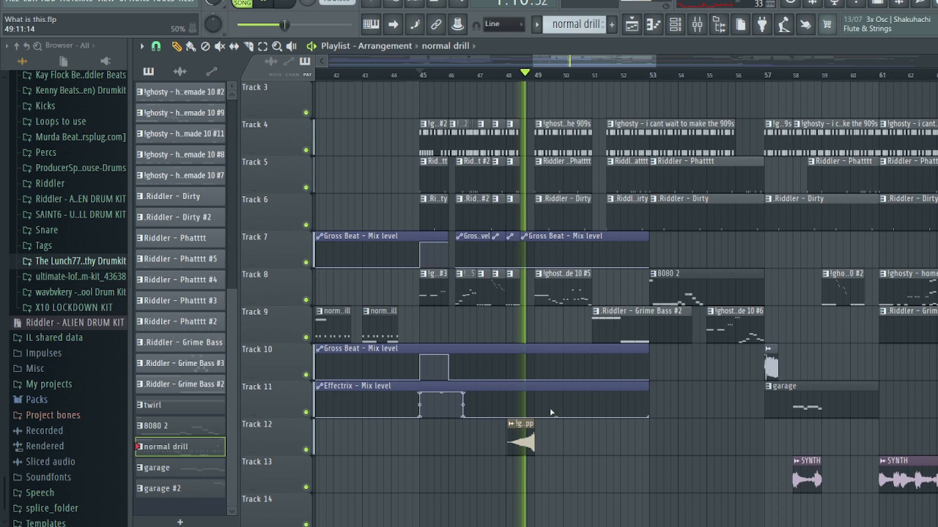
{"action": "key", "text": "space"}
- Inspect the !ghosty - amped uppp sample's settings, toggling its Reverse effect off and on again
{"action": "double_click", "coordinate": [513, 442]}
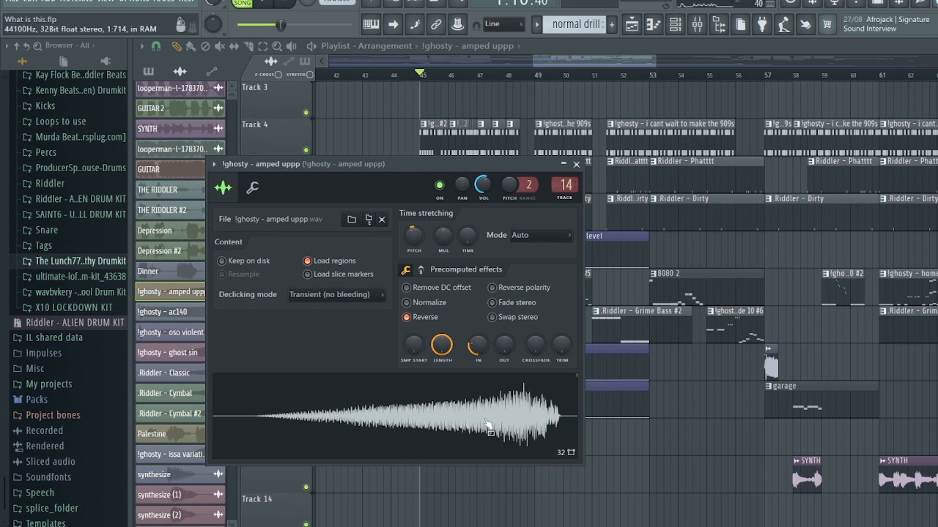
{"action": "left_click", "coordinate": [407, 318]}
{"action": "left_click", "coordinate": [408, 318]}
{"action": "right_click", "coordinate": [635, 468]}
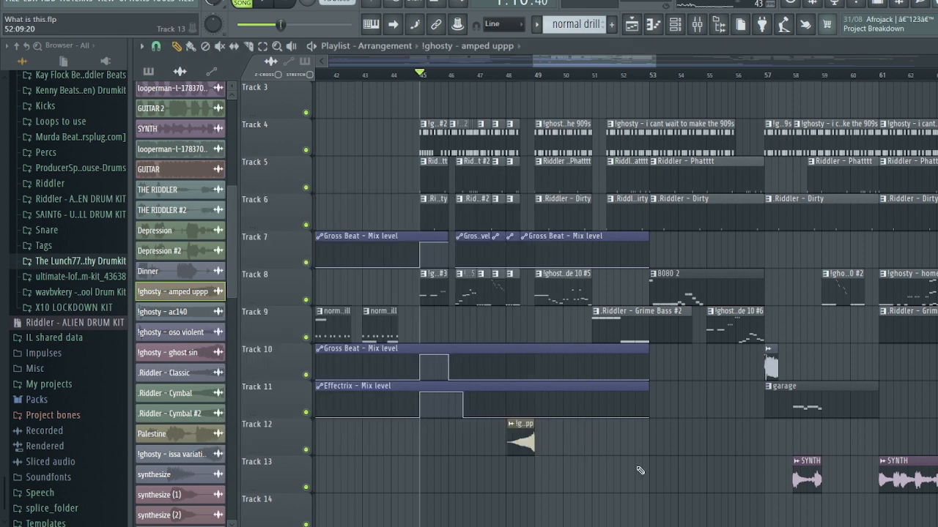
- Play the arrangement from bar 50 to hear the .Riddler - Grime Bass #2 clip on Track 9
{"action": "scroll", "coordinate": [611, 398], "scroll_direction": "up", "scroll_amount": 4}
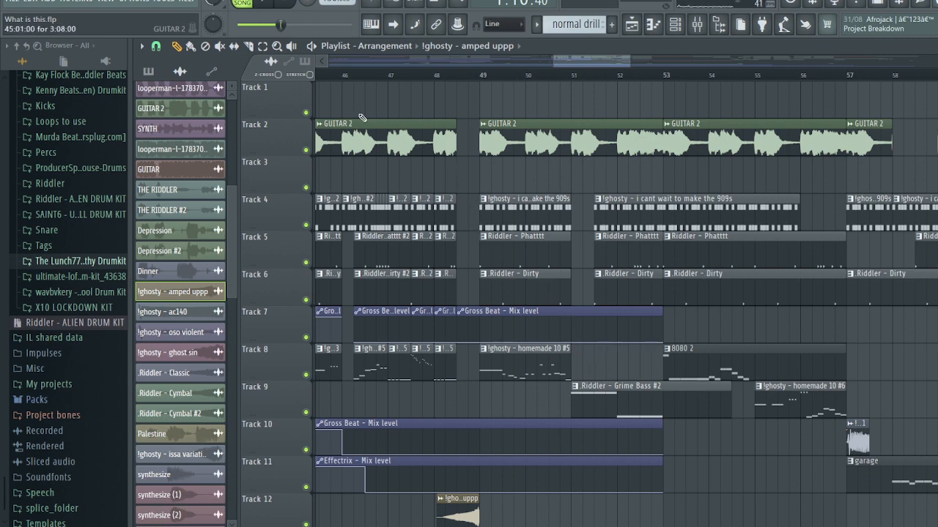
{"action": "mouse_move", "coordinate": [571, 60]}
{"action": "left_mouse_down"}
{"action": "mouse_move", "coordinate": [555, 71]}
{"action": "mouse_move", "coordinate": [583, 56]}
{"action": "left_mouse_up"}
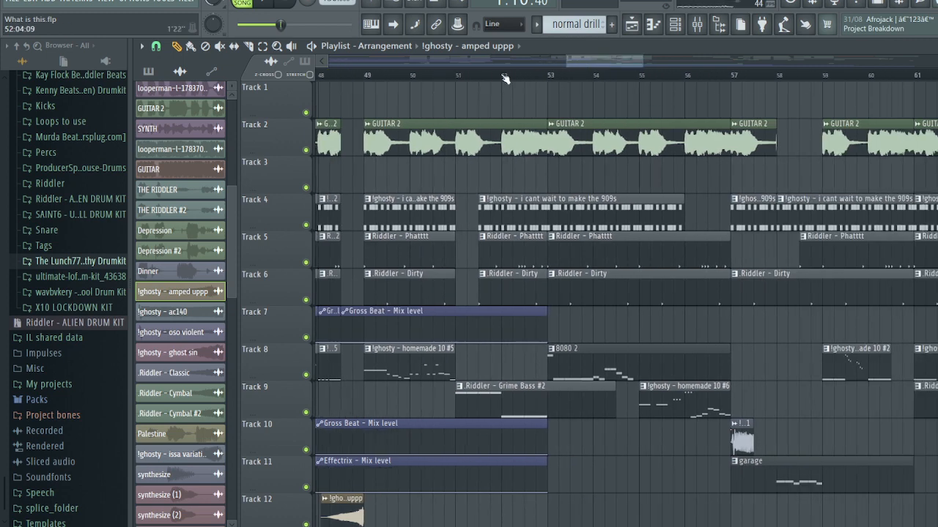
{"action": "left_click", "coordinate": [457, 76]}
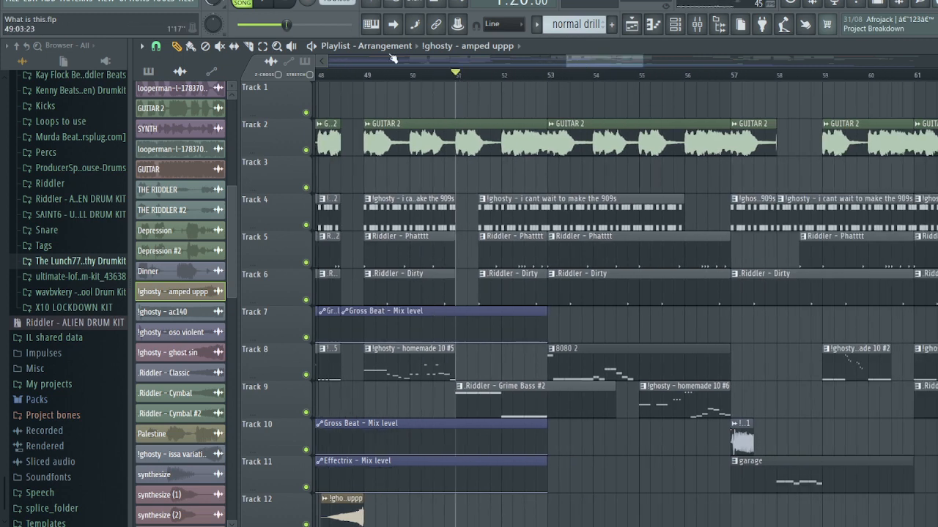
{"action": "left_click", "coordinate": [415, 76]}
{"action": "key", "text": "space"}
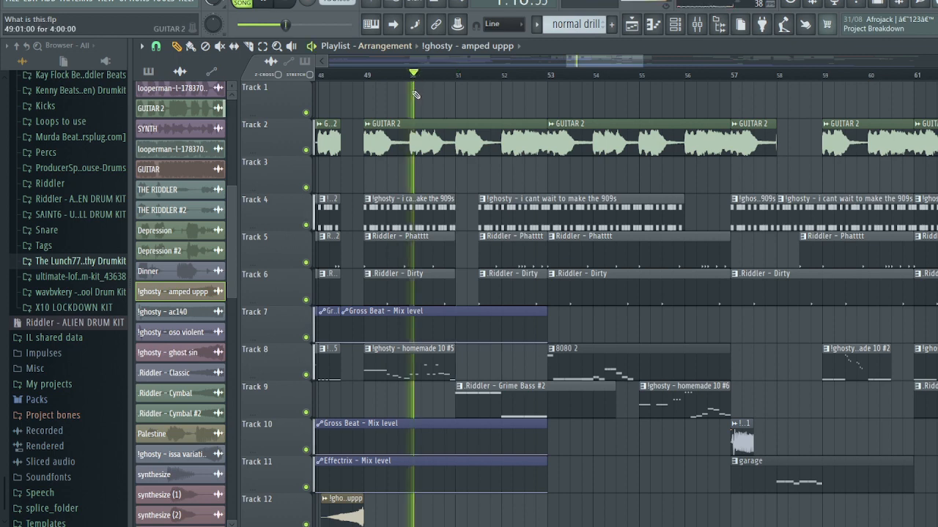
{"action": "left_click", "coordinate": [492, 404]}
{"action": "key", "text": "space"}
- Open the .Riddler - Grime Bass #2 pattern in the piano roll and play it to show its notes
{"action": "double_click", "coordinate": [492, 404]}
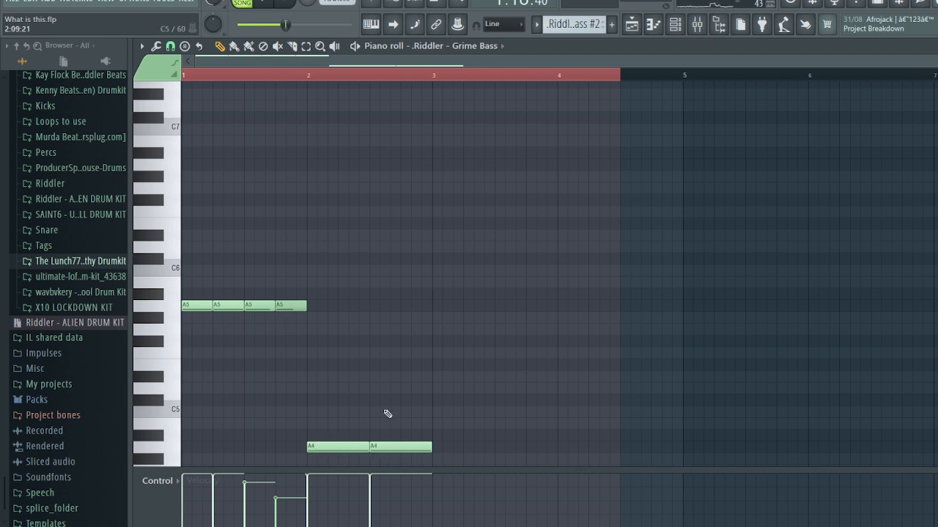
{"action": "key", "text": "space"}
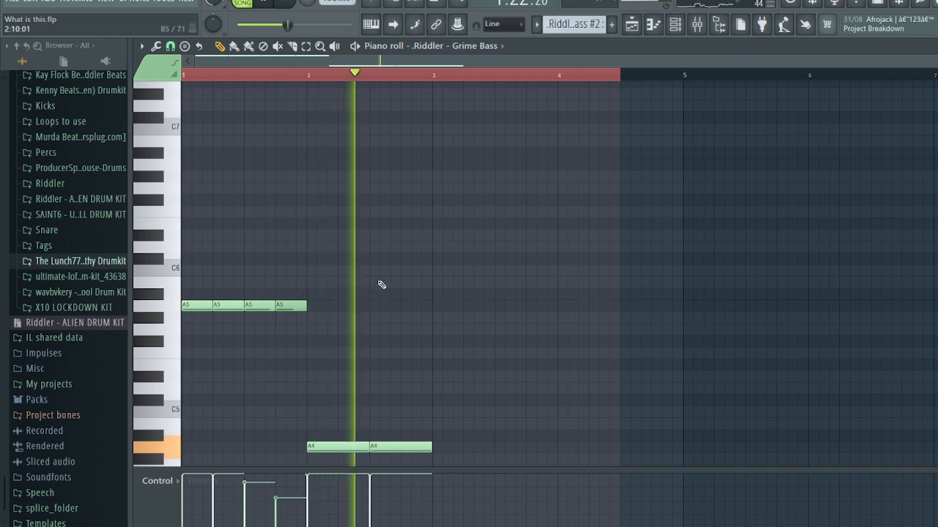
{"action": "key", "text": "space"}
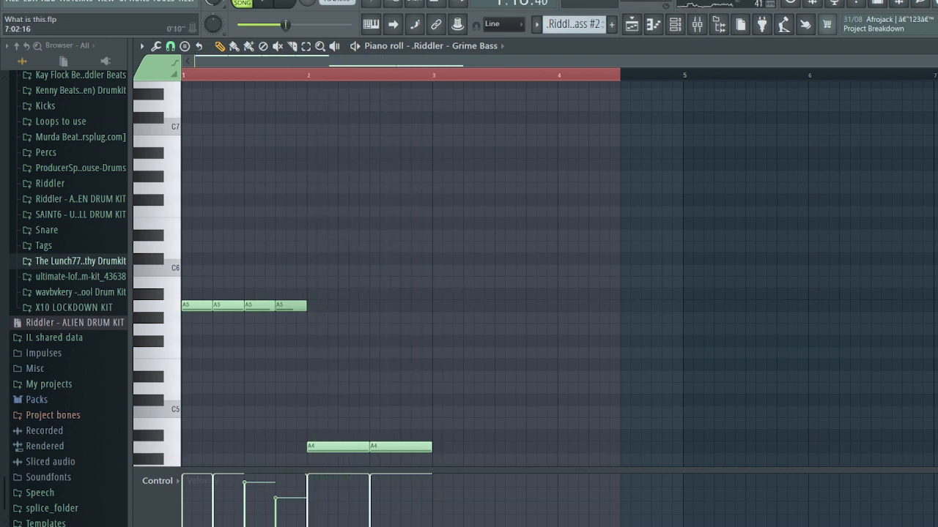
- Return to the playlist and open the !ghosty - hi its me v1 channel's sample settings from the channel rack
{"action": "key", "text": "F5"}
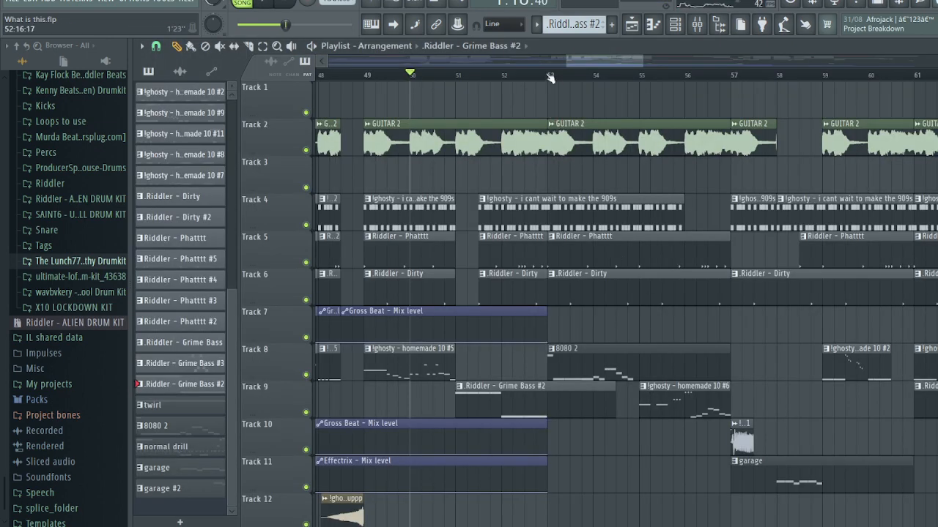
{"action": "left_click", "coordinate": [673, 29]}
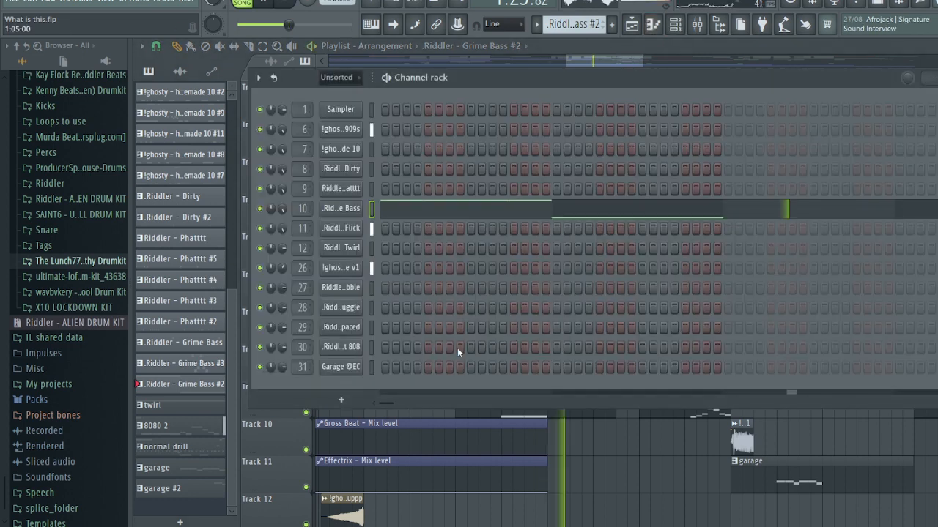
{"action": "left_click", "coordinate": [340, 268]}
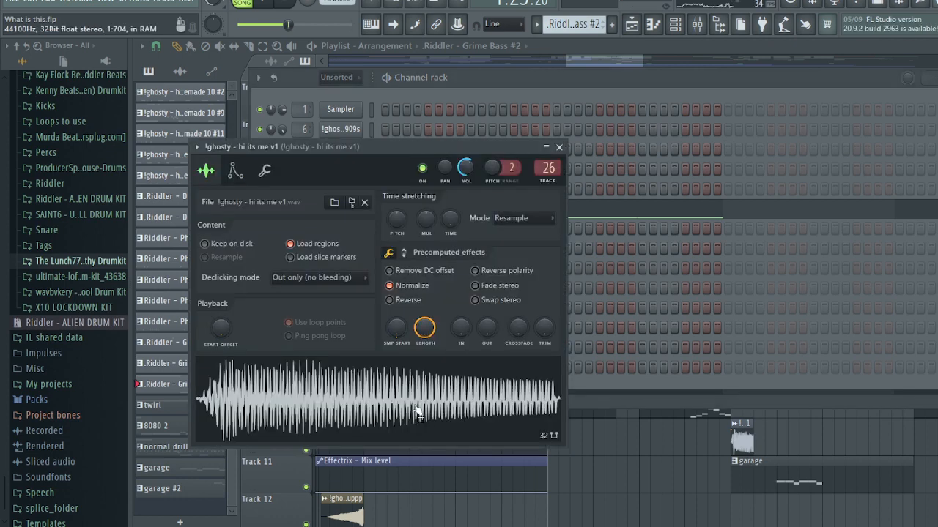
- Look through the 909s folder of the !ghosty - 909 warriors kit in fav samples and close the !ghosty - hi its me v1 settings
{"action": "scroll", "coordinate": [48, 238], "scroll_direction": "up", "scroll_amount": 3}
{"action": "scroll", "coordinate": [48, 238], "scroll_direction": "up", "scroll_amount": 20}
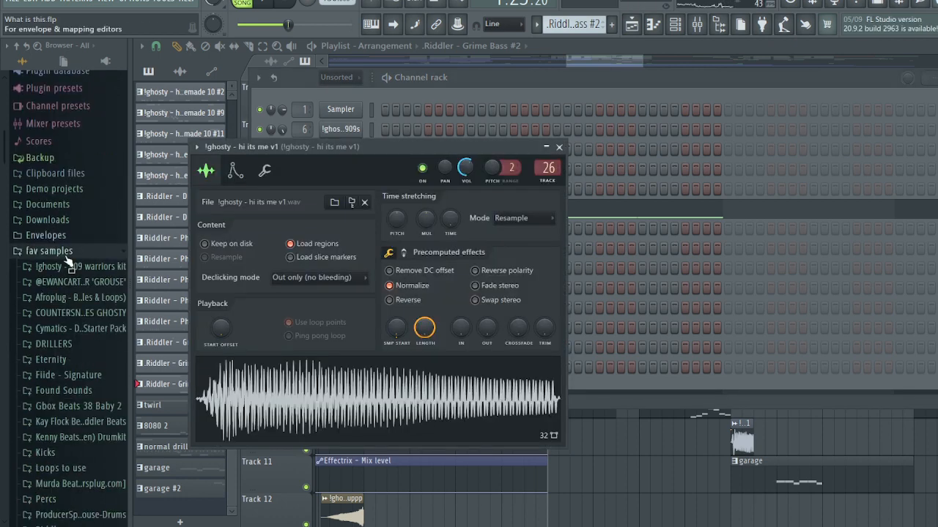
{"action": "left_click", "coordinate": [72, 262]}
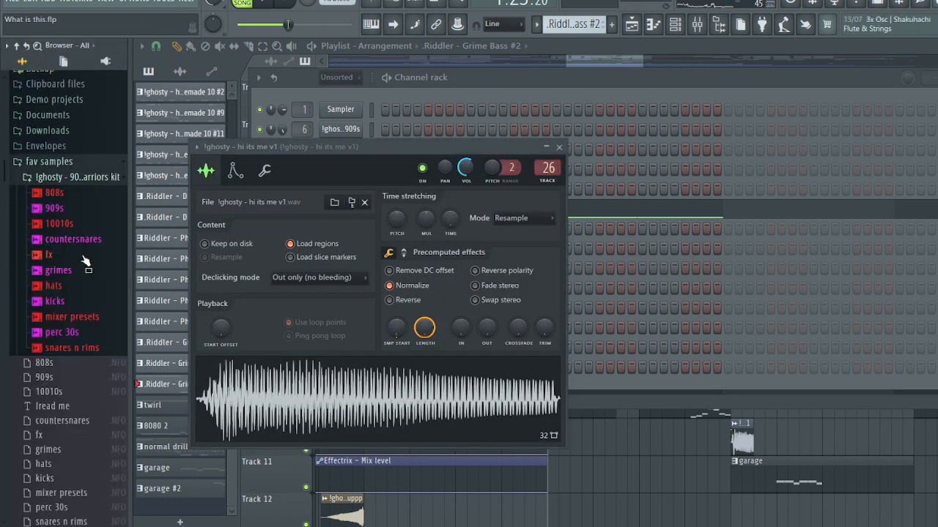
{"action": "left_click", "coordinate": [70, 211]}
{"action": "left_click_drag", "start_coordinate": [89, 282], "coordinate": [108, 214]}
{"action": "left_click", "coordinate": [107, 210]}
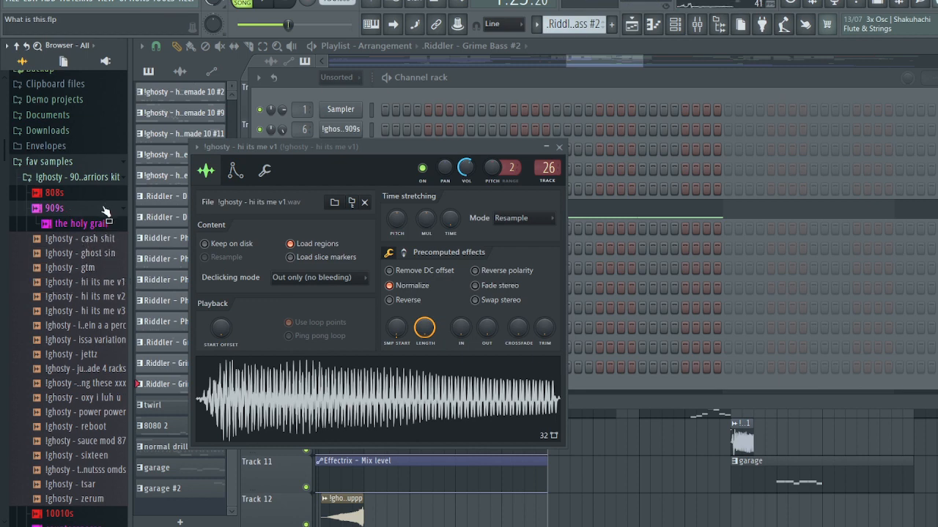
{"action": "left_click", "coordinate": [106, 194]}
{"action": "left_click", "coordinate": [105, 167]}
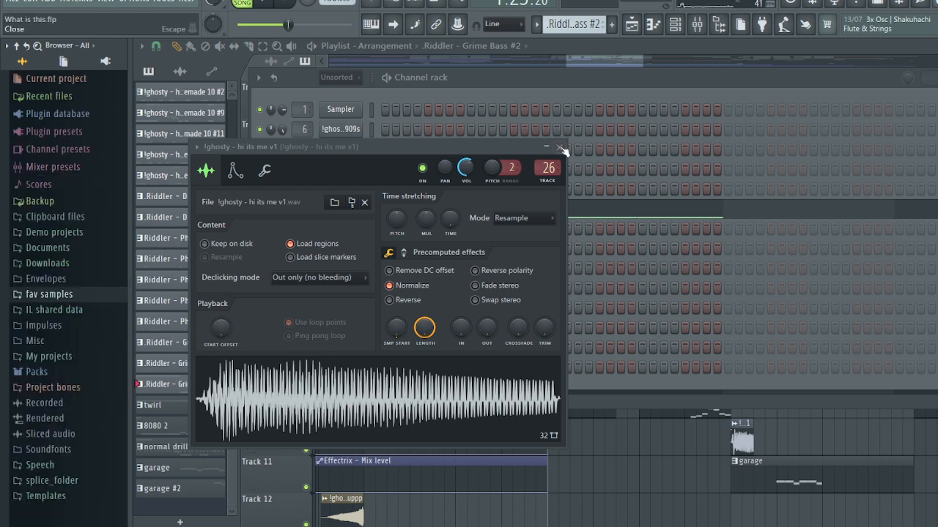
{"action": "left_click", "coordinate": [559, 147]}
- Open the 8080 2 pattern in the piano roll and play it, viewing the !ghosty - hi its me v1 and .Riddler - Soft 808 notes
{"action": "double_click", "coordinate": [591, 368]}
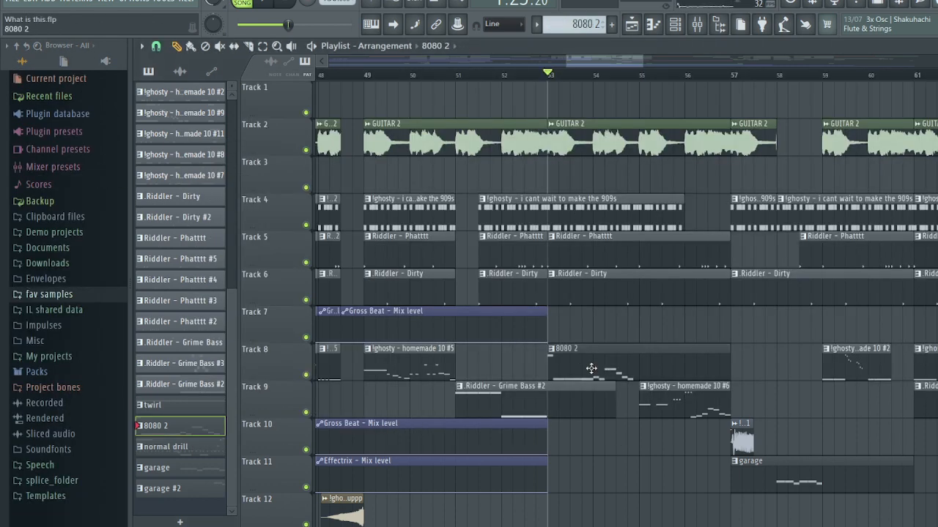
{"action": "key", "text": "space"}
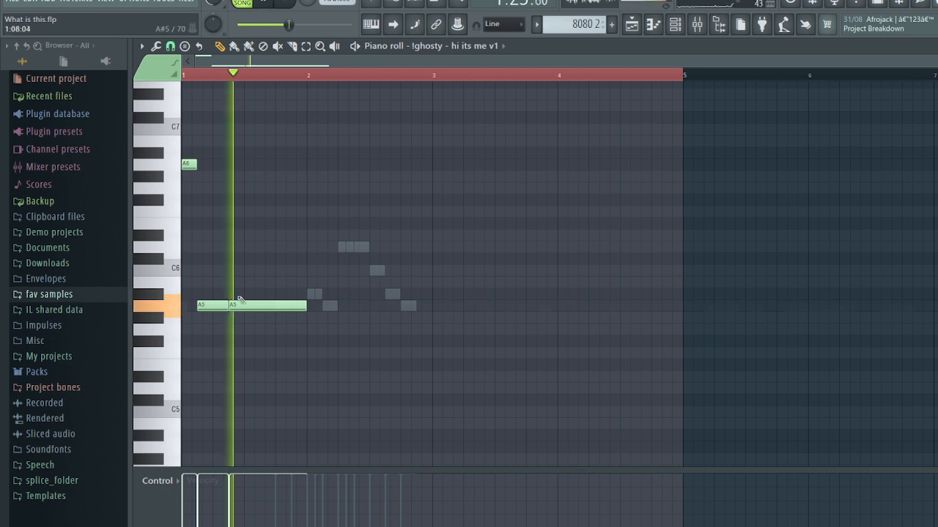
{"action": "key", "text": "space"}
{"action": "left_click", "coordinate": [220, 306]}
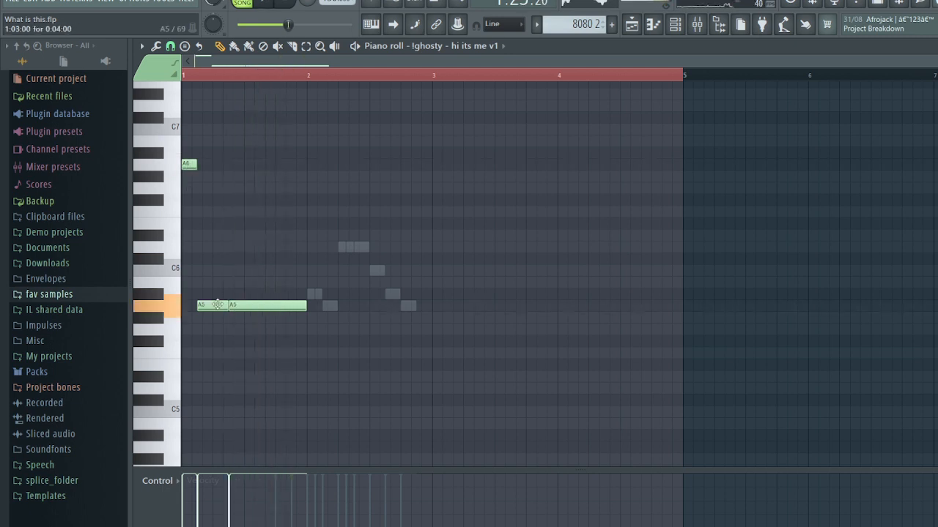
{"action": "left_click", "coordinate": [249, 306]}
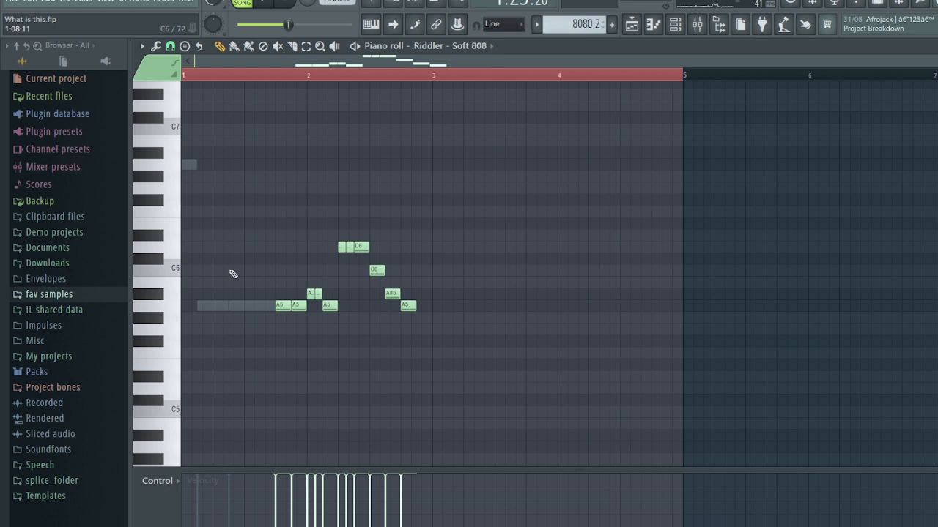
- Locate and preview the .Riddler - Soft 808 sample in the 808s folder of the Riddler - ALIEN DRUM KIT
{"action": "left_click", "coordinate": [86, 297]}
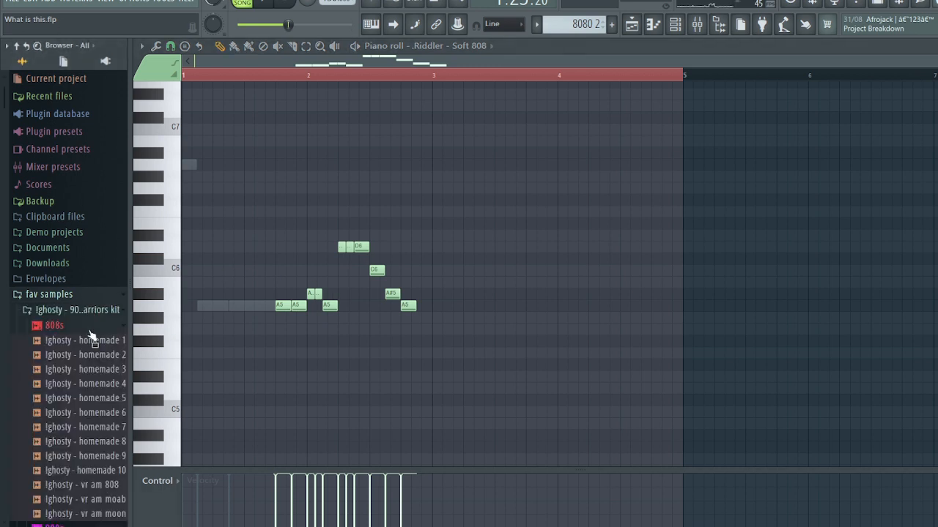
{"action": "scroll", "coordinate": [91, 331], "scroll_direction": "down", "scroll_amount": 3}
{"action": "scroll", "coordinate": [80, 121], "scroll_direction": "up", "scroll_amount": 2}
{"action": "left_click", "coordinate": [94, 223]}
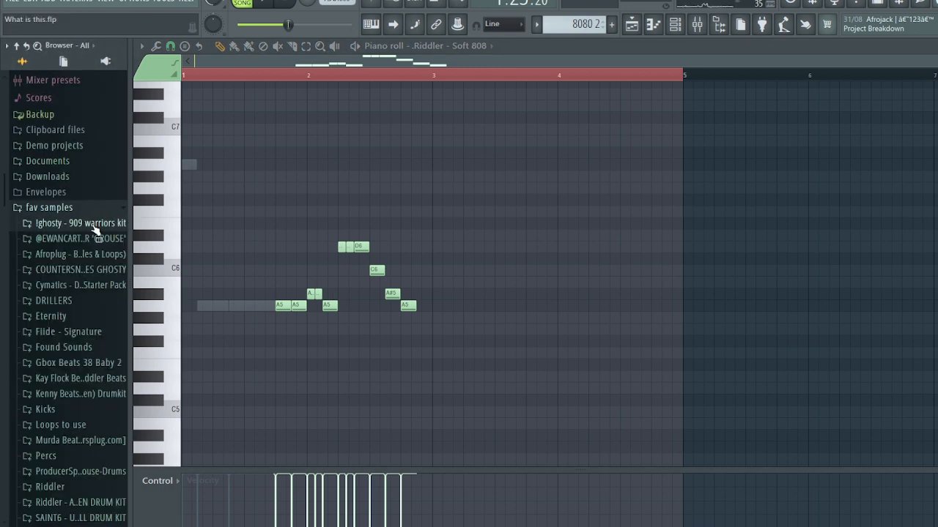
{"action": "scroll", "coordinate": [97, 286], "scroll_direction": "down", "scroll_amount": 2}
{"action": "scroll", "coordinate": [97, 288], "scroll_direction": "down", "scroll_amount": 1}
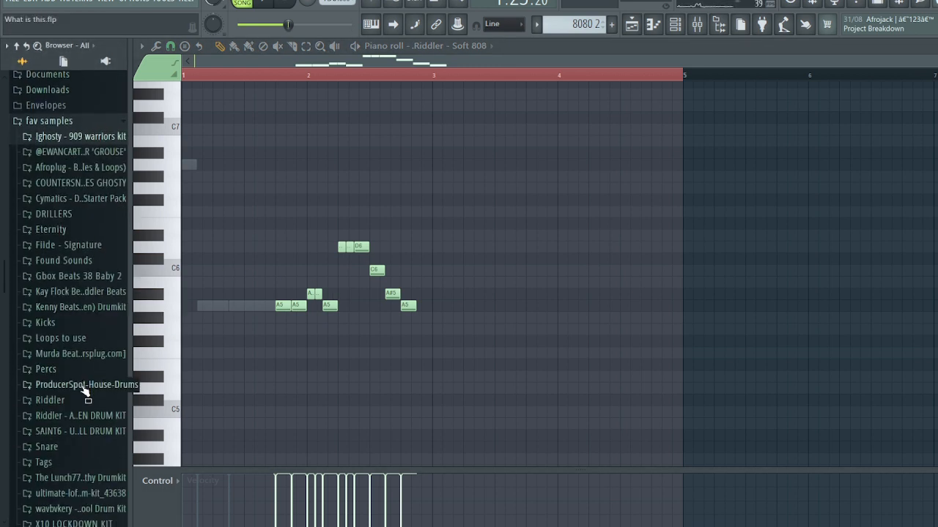
{"action": "scroll", "coordinate": [85, 397], "scroll_direction": "down", "scroll_amount": 2}
{"action": "left_click", "coordinate": [80, 330]}
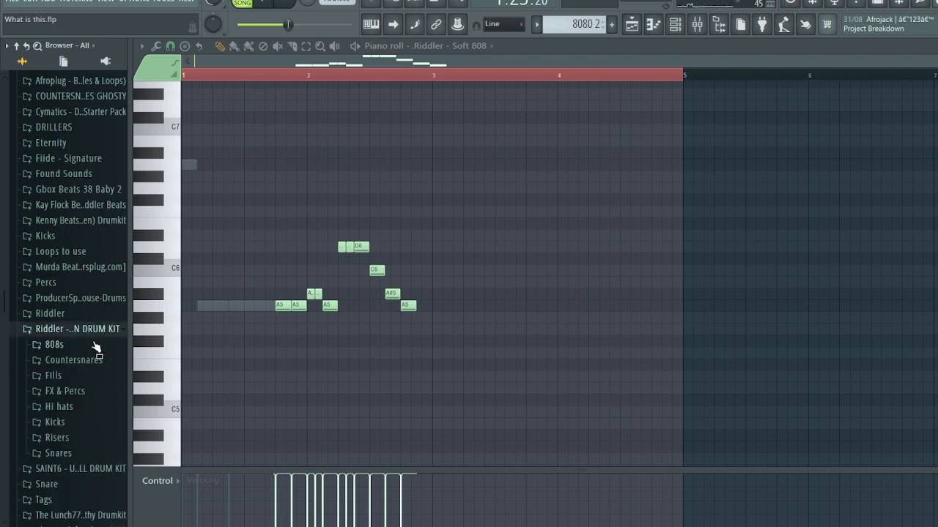
{"action": "left_click", "coordinate": [72, 348]}
{"action": "left_click", "coordinate": [94, 421]}
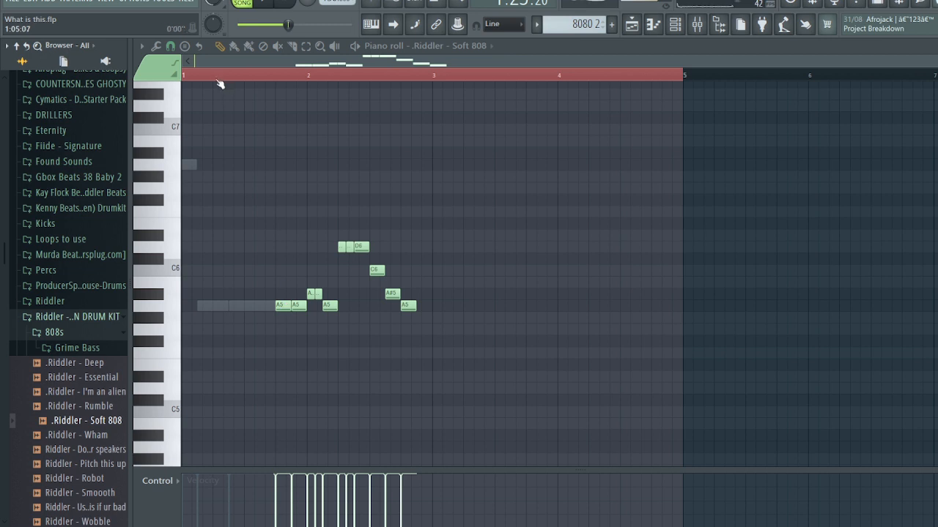
- Play the .Riddler - Soft 808 notes in the piano roll and return to the playlist arrangement
{"action": "key", "text": "space"}
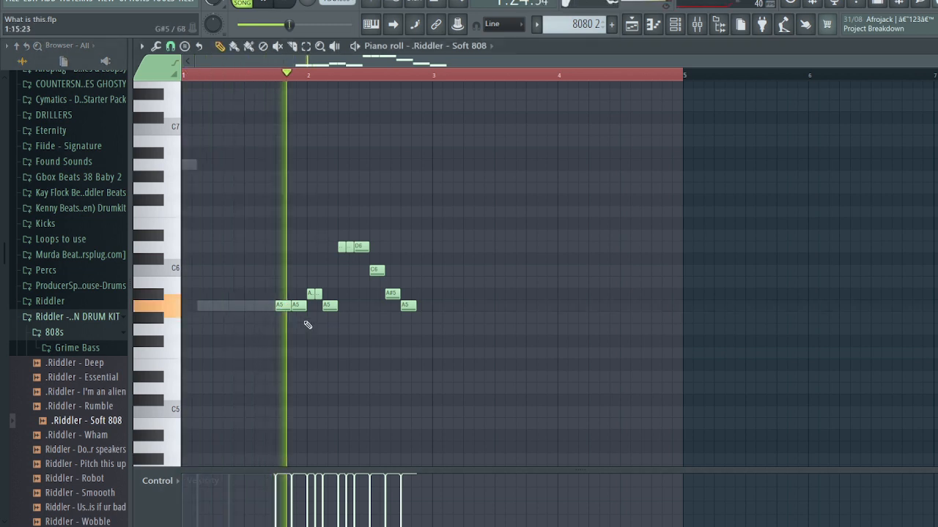
{"action": "key", "text": "space"}
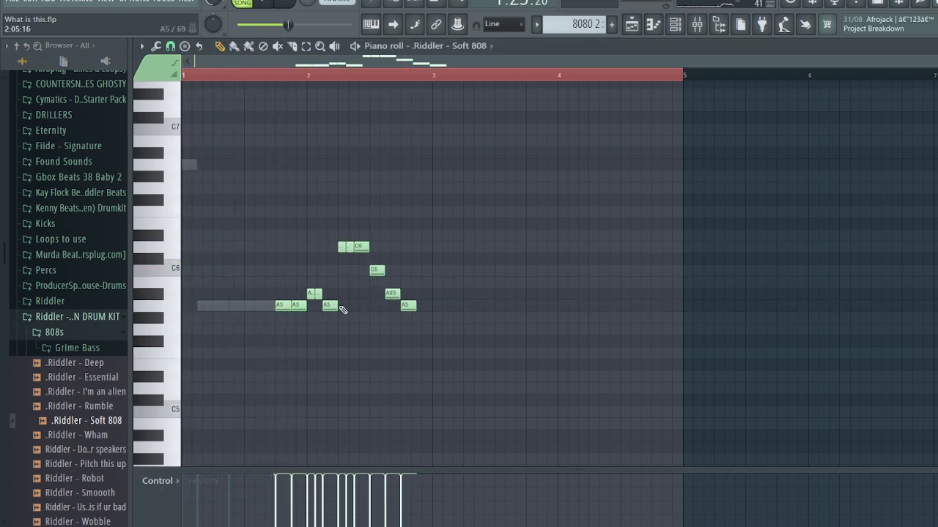
{"action": "scroll", "coordinate": [329, 304], "scroll_direction": "up", "scroll_amount": 3}
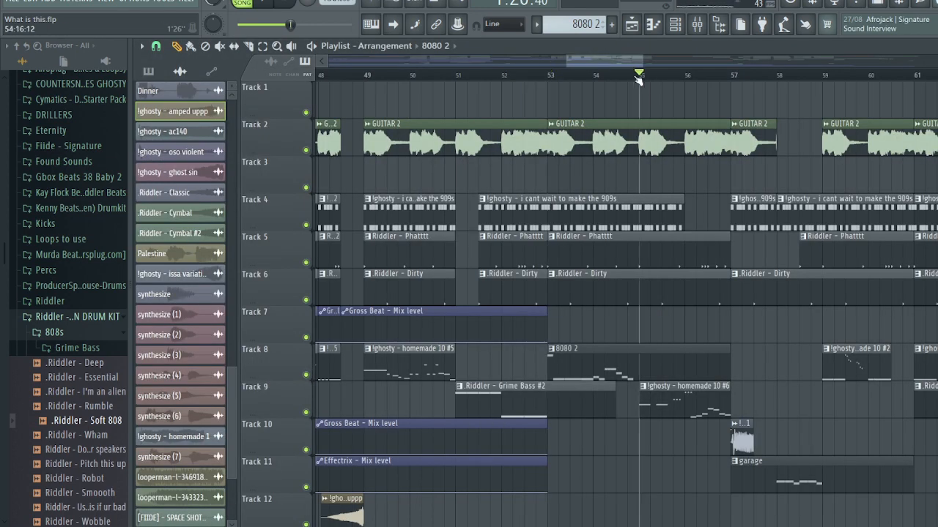
- Play the arrangement from bar 53 to hear the 8080 2 clip on Track 8 and the section after it
{"action": "left_click", "coordinate": [560, 76]}
{"action": "key", "text": "space"}
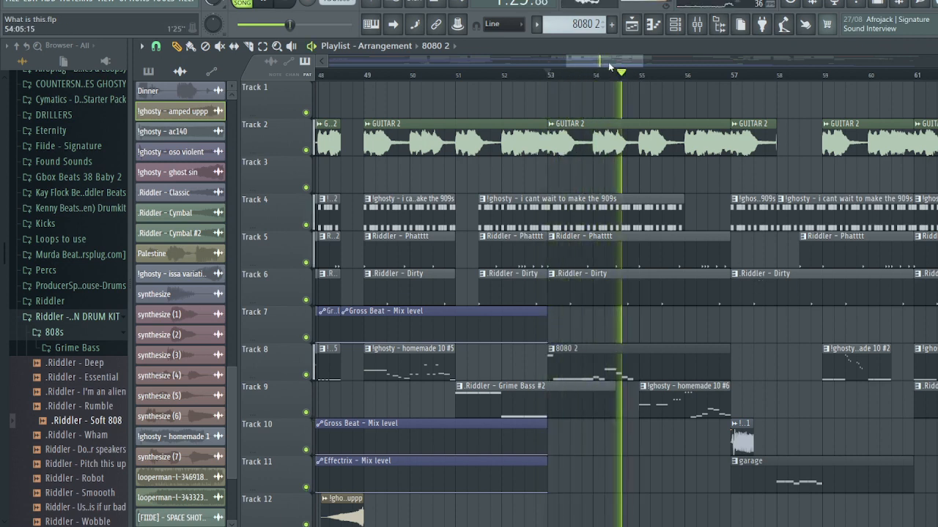
{"action": "left_click_drag", "start_coordinate": [604, 63], "coordinate": [618, 66]}
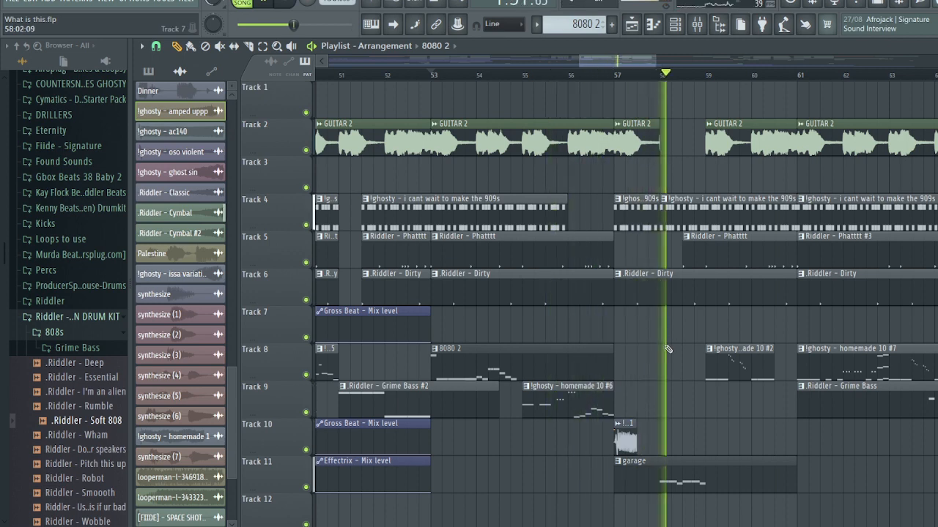
- Stop playback and inspect the sample settings of the !ghosty - homemade 1 clip on Track 10
{"action": "scroll", "coordinate": [667, 348], "scroll_direction": "down", "scroll_amount": 1}
{"action": "key", "text": "space"}
{"action": "double_click", "coordinate": [625, 402]}
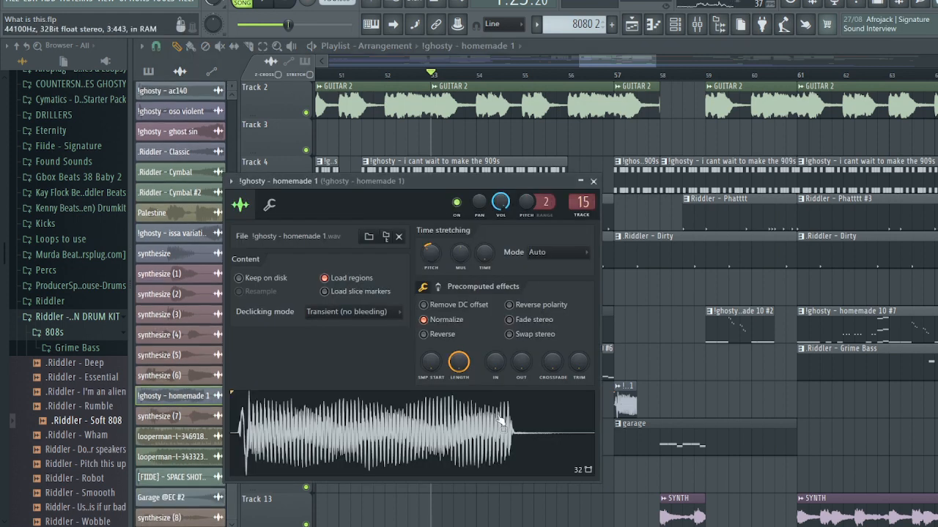
{"action": "left_click", "coordinate": [594, 181]}
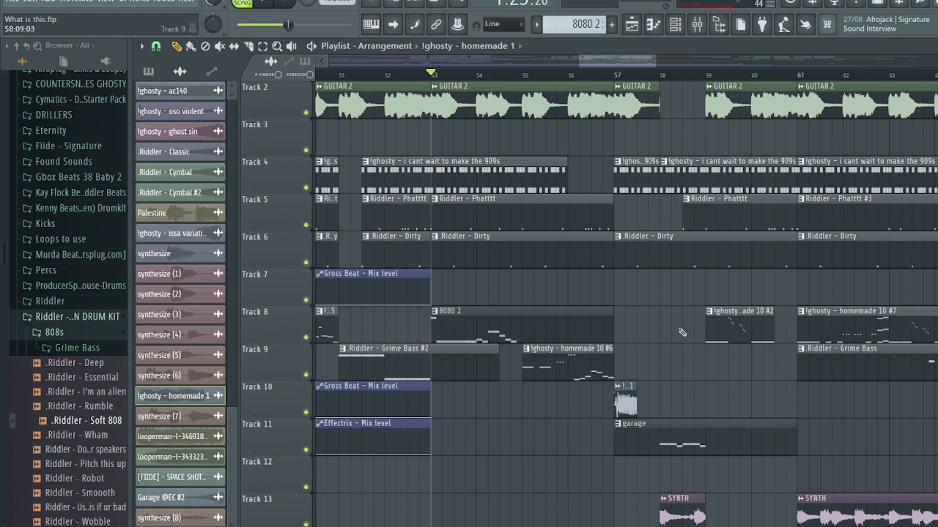
- Play the arrangement from bar 57 to hear the garage pattern on Track 11 with the SYNTH clips
{"action": "left_click", "coordinate": [617, 76]}
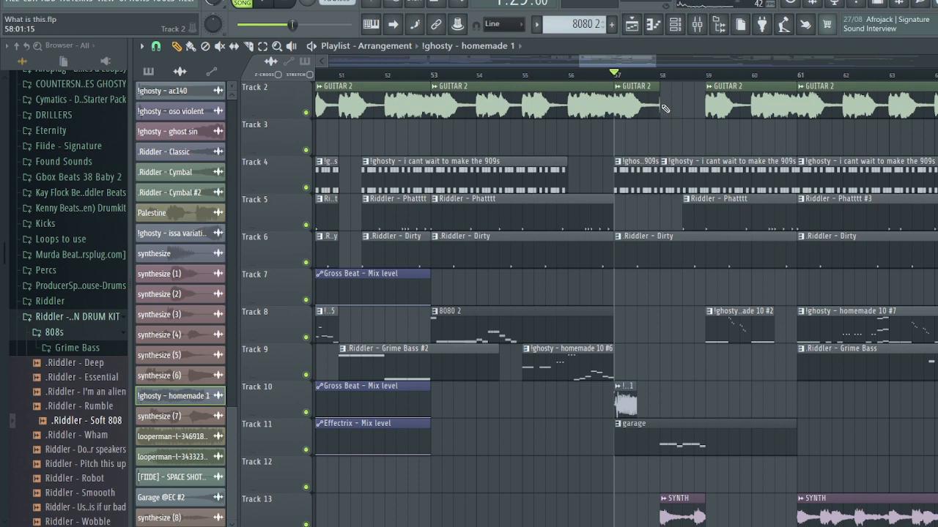
{"action": "scroll", "coordinate": [675, 449], "scroll_direction": "down", "scroll_amount": 2}
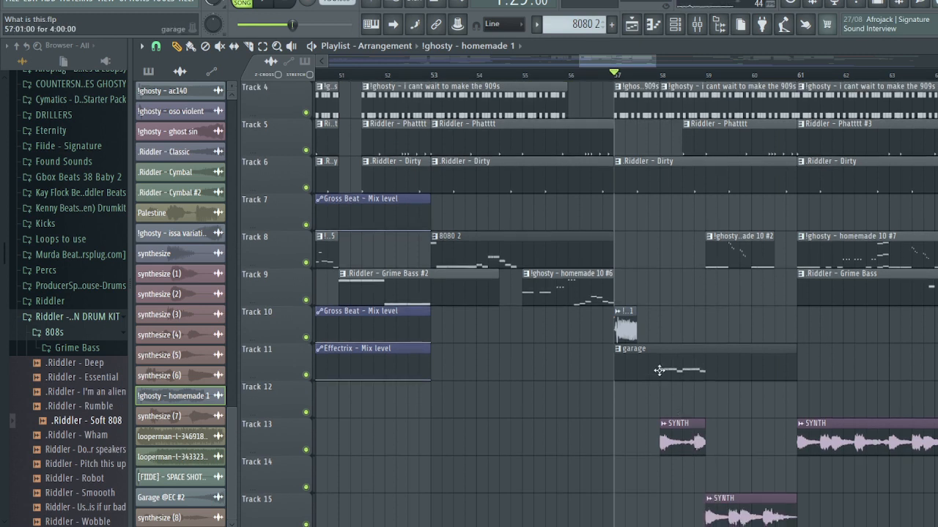
{"action": "key", "text": "space"}
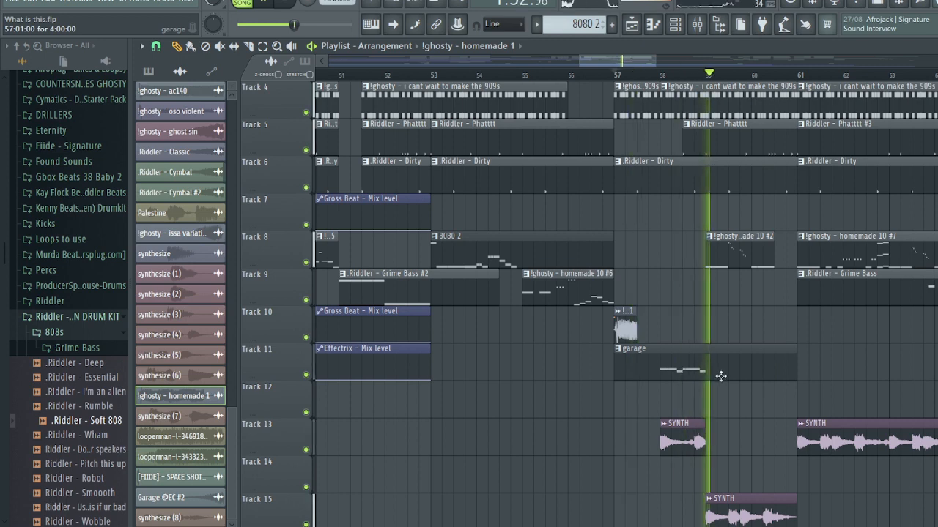
{"action": "double_click", "coordinate": [721, 376]}
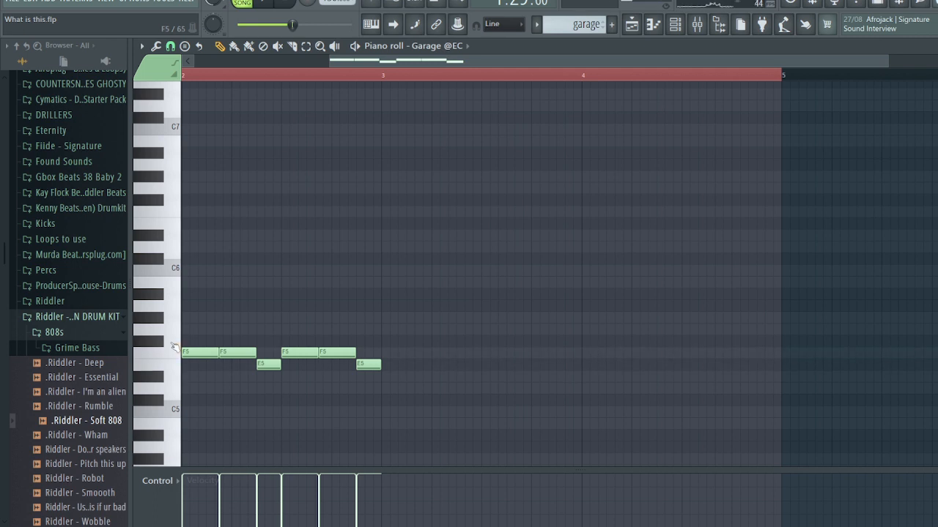
{"action": "left_click", "coordinate": [55, 332]}
{"action": "left_click", "coordinate": [77, 317]}
{"action": "scroll", "coordinate": [103, 150], "scroll_direction": "up", "scroll_amount": 5}
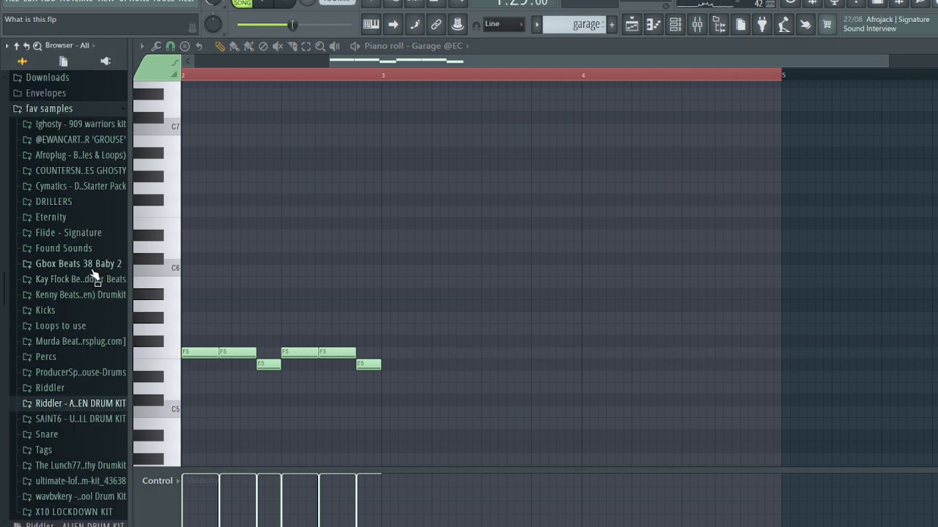
{"action": "left_click", "coordinate": [101, 143]}
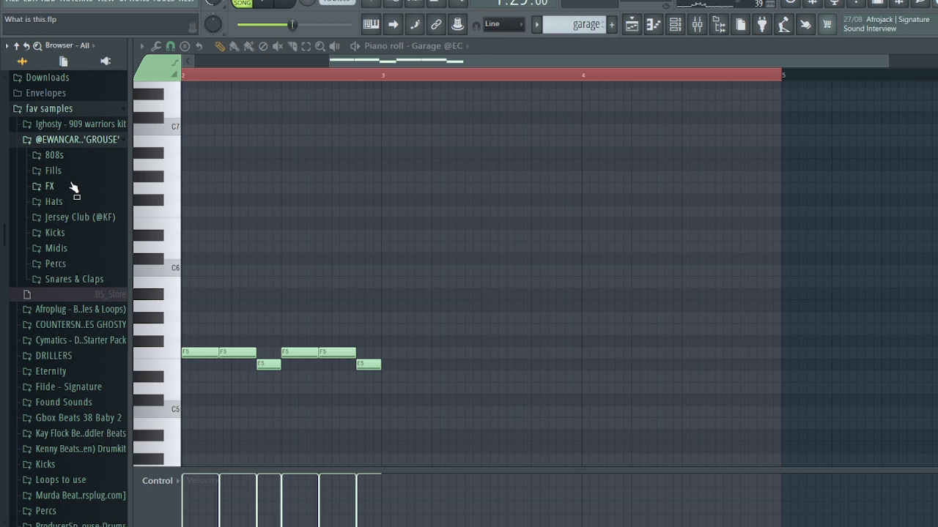
{"action": "left_click", "coordinate": [62, 156]}
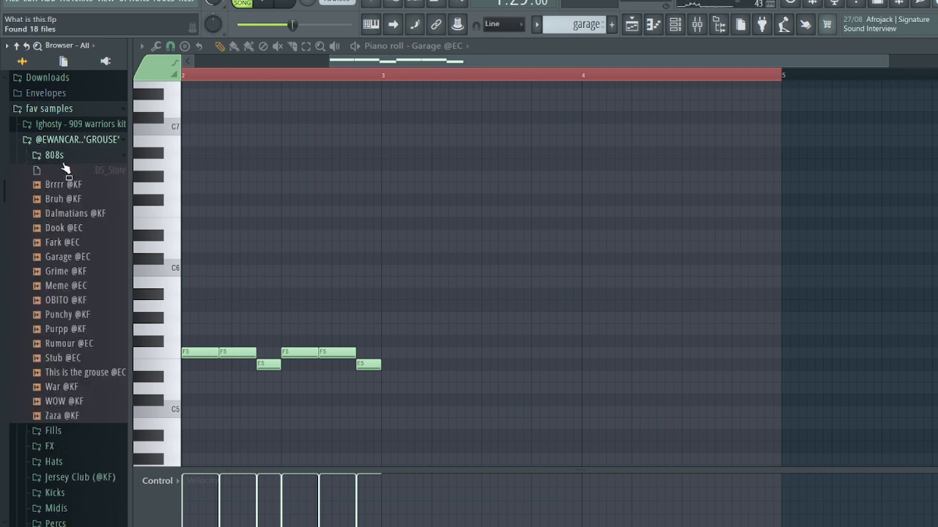
{"action": "left_click", "coordinate": [77, 257]}
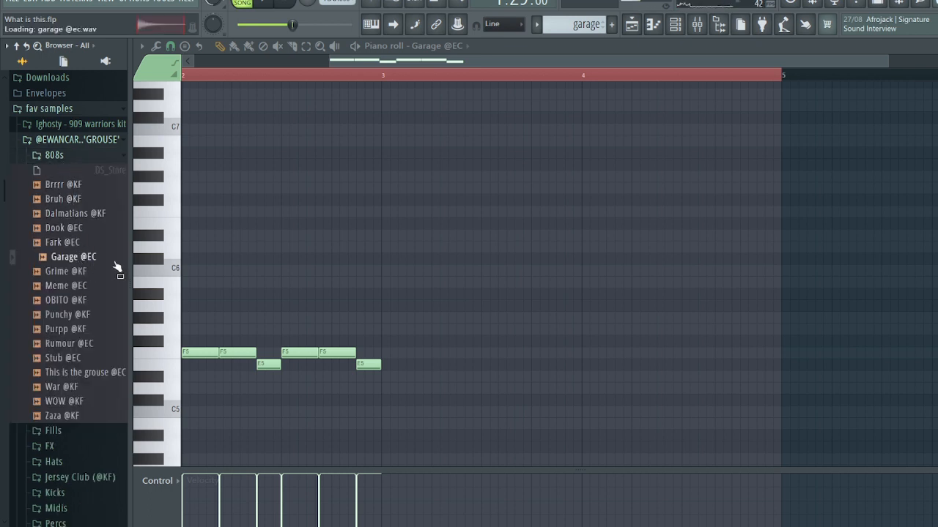
- Return to the playlist and move the playback position to bar 61, where the !ghosty - homemade 10 #7 clip starts
{"action": "key", "text": "F5"}
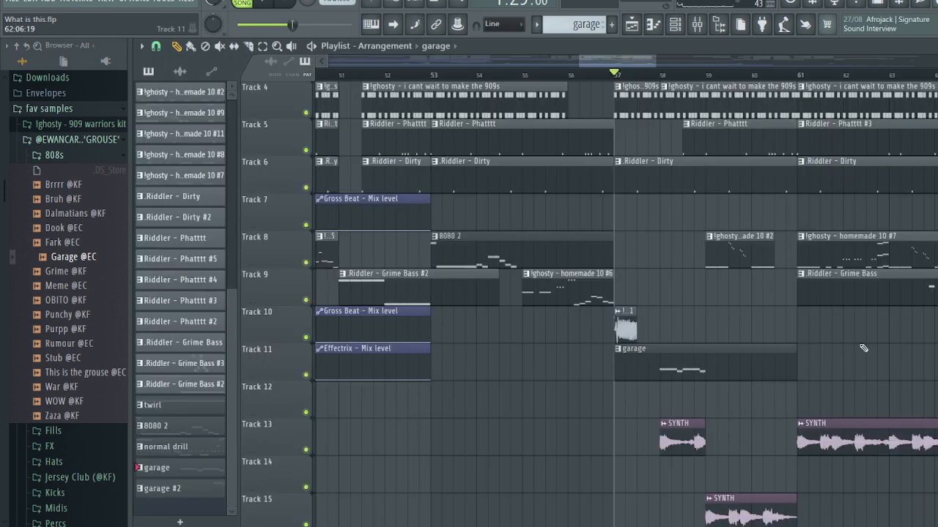
{"action": "scroll", "coordinate": [863, 348], "scroll_direction": "down", "scroll_amount": 5}
{"action": "scroll", "coordinate": [864, 347], "scroll_direction": "up", "scroll_amount": 3}
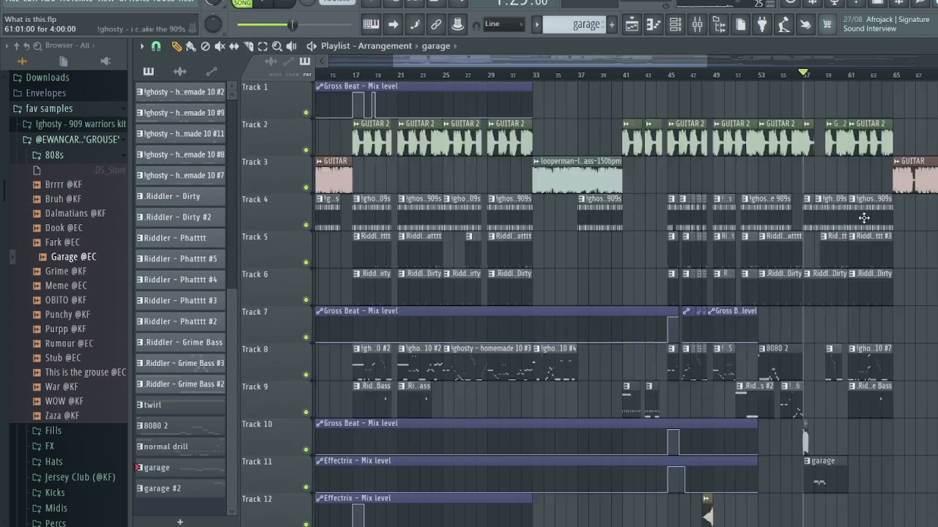
{"action": "left_click_drag", "start_coordinate": [574, 65], "coordinate": [628, 66]}
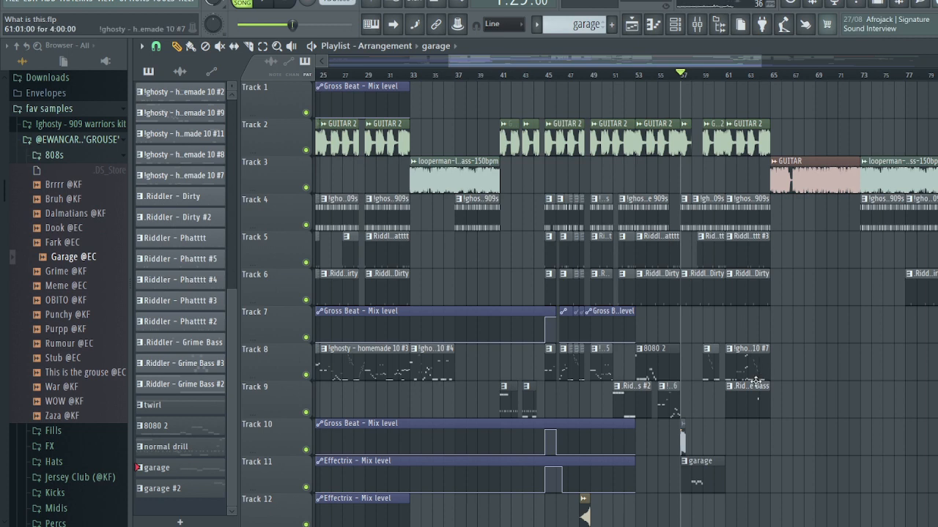
{"action": "left_click", "coordinate": [727, 76]}
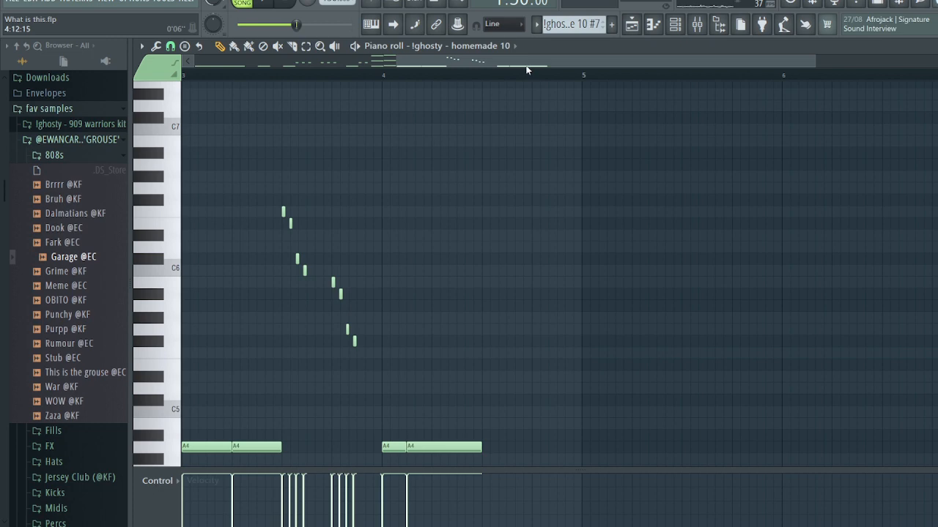
- View the !ghosty - homemade 10 #7 notes from bar 1 in the piano roll and collapse the 'GROUSE' kit's folders in the browser
{"action": "left_click_drag", "start_coordinate": [526, 67], "coordinate": [324, 66]}
{"action": "scroll", "coordinate": [586, 323], "scroll_direction": "down", "scroll_amount": 2}
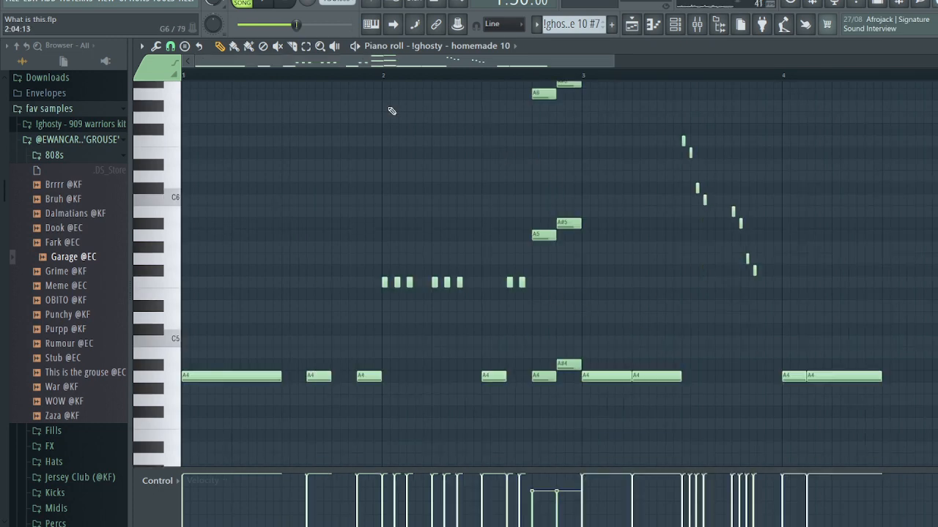
{"action": "left_click", "coordinate": [110, 156]}
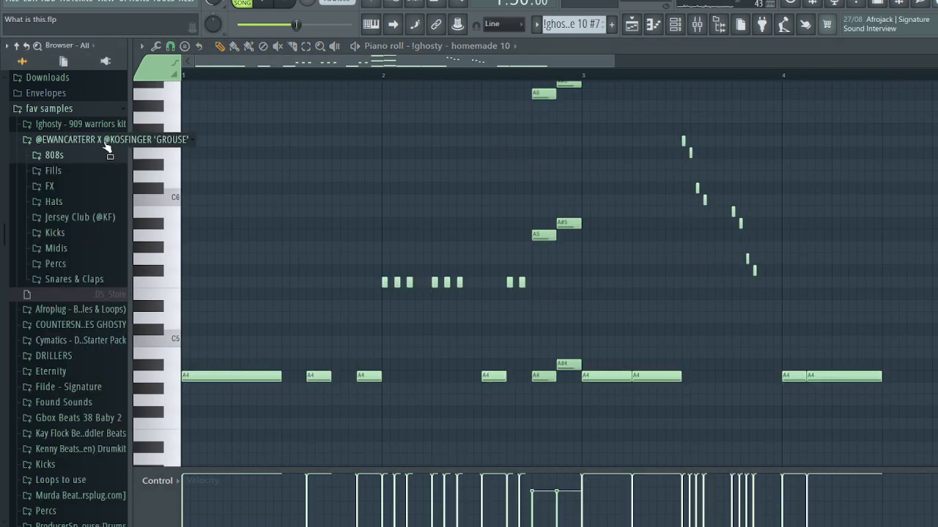
{"action": "left_click", "coordinate": [103, 139]}
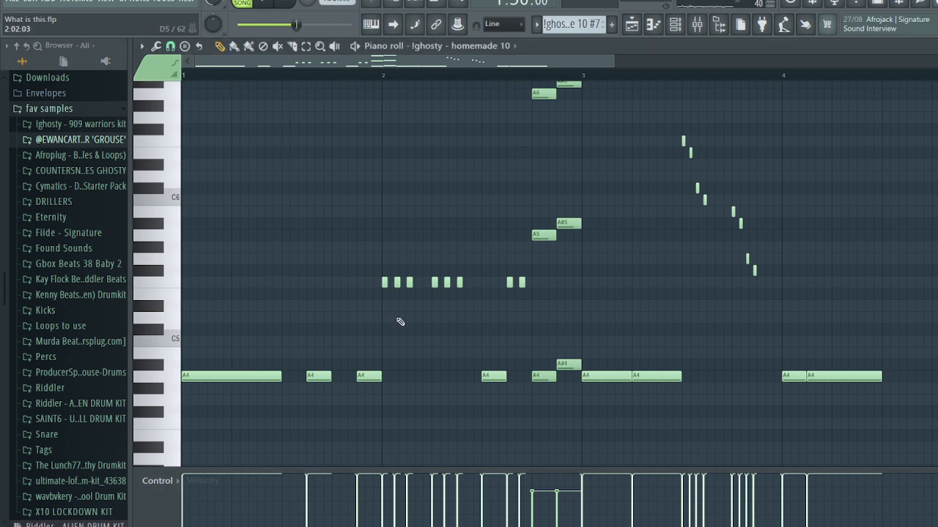
- Play the !ghosty - homemade 10 #7 notes in the piano roll from bar 1 into bar 3
{"action": "key", "text": "space"}
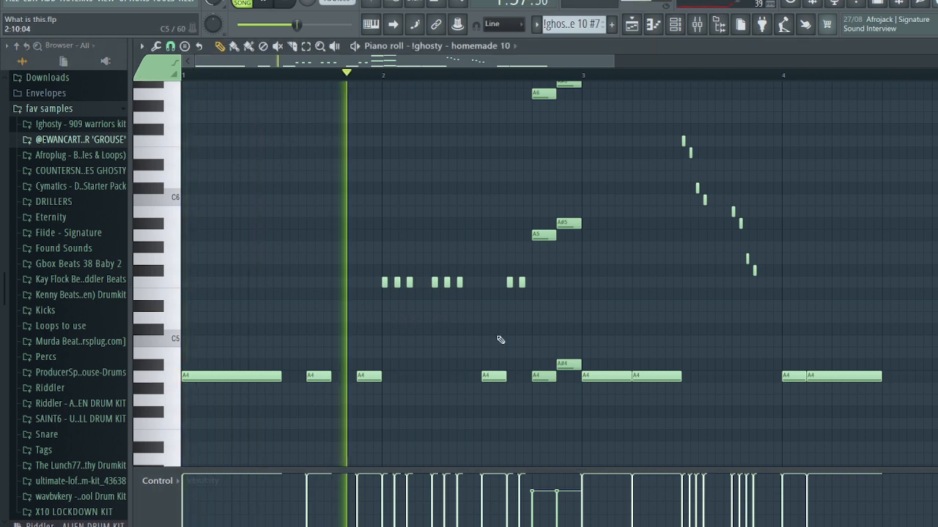
{"action": "scroll", "coordinate": [513, 341], "scroll_direction": "up", "scroll_amount": 2}
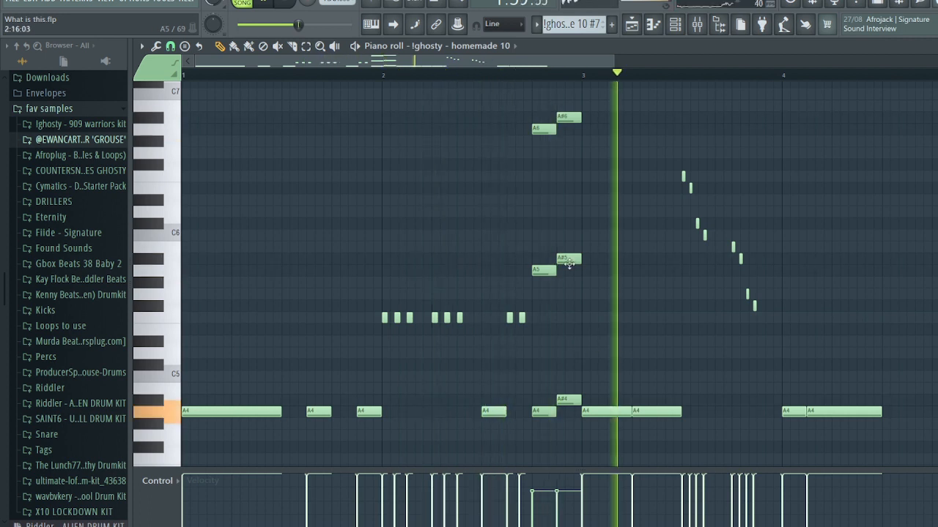
{"action": "key", "text": "space"}
- Move the playback position near the end of bar 2 and show the notes' panning in the piano roll's control lane
{"action": "left_click", "coordinate": [554, 79]}
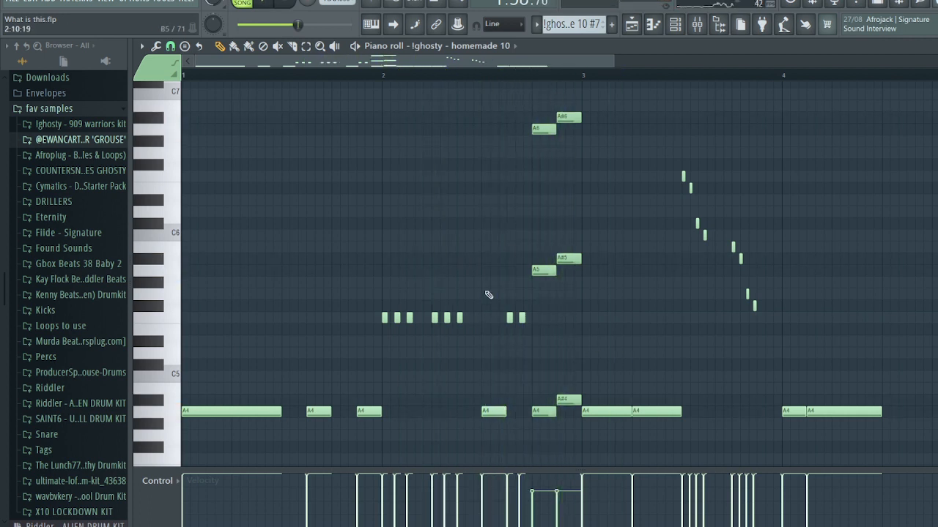
{"action": "left_click", "coordinate": [158, 481]}
{"action": "left_click", "coordinate": [161, 451]}
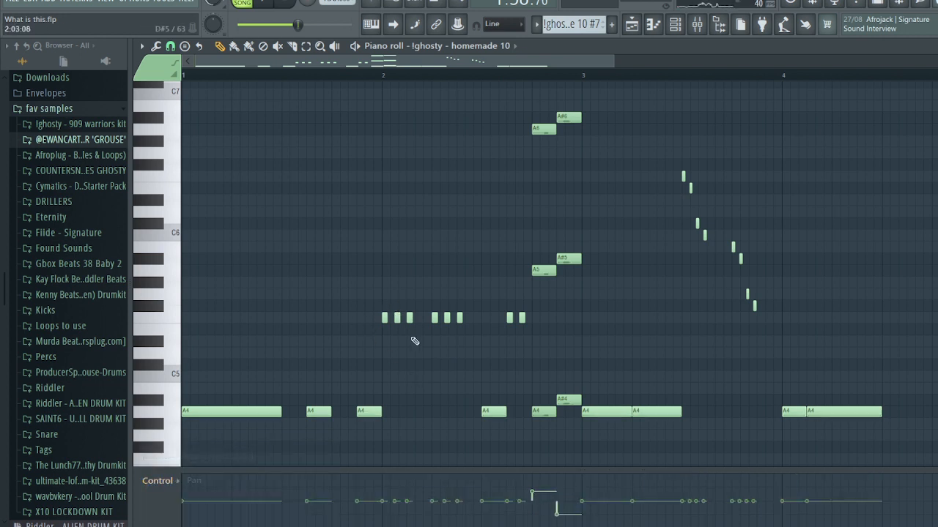
- Play the !ghosty - homemade 10 #7 pattern on its own from bar 2 to hear the repeated F5 notes
{"action": "scroll", "coordinate": [415, 340], "scroll_direction": "up", "scroll_amount": 2}
{"action": "left_click", "coordinate": [375, 79]}
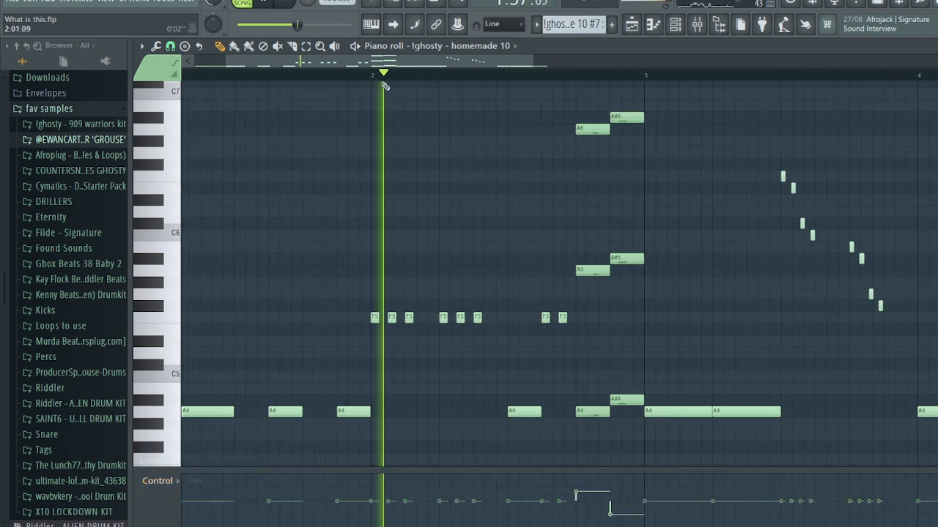
{"action": "left_click", "coordinate": [254, 2]}
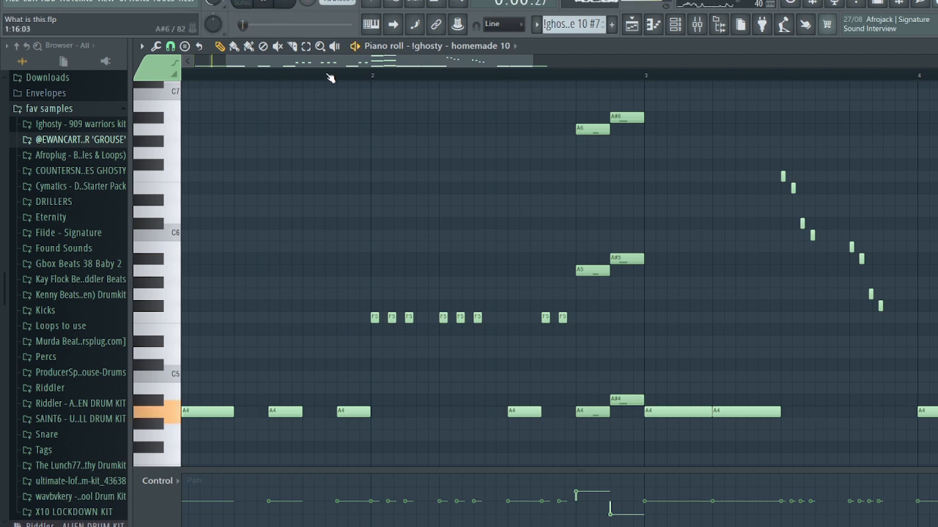
{"action": "left_click", "coordinate": [372, 76]}
{"action": "key", "text": "space"}
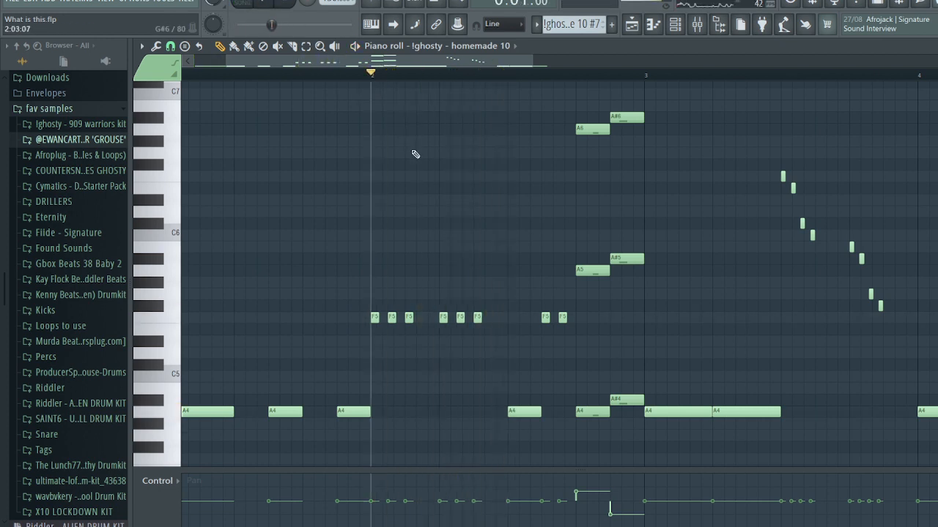
{"action": "left_click", "coordinate": [247, 9]}
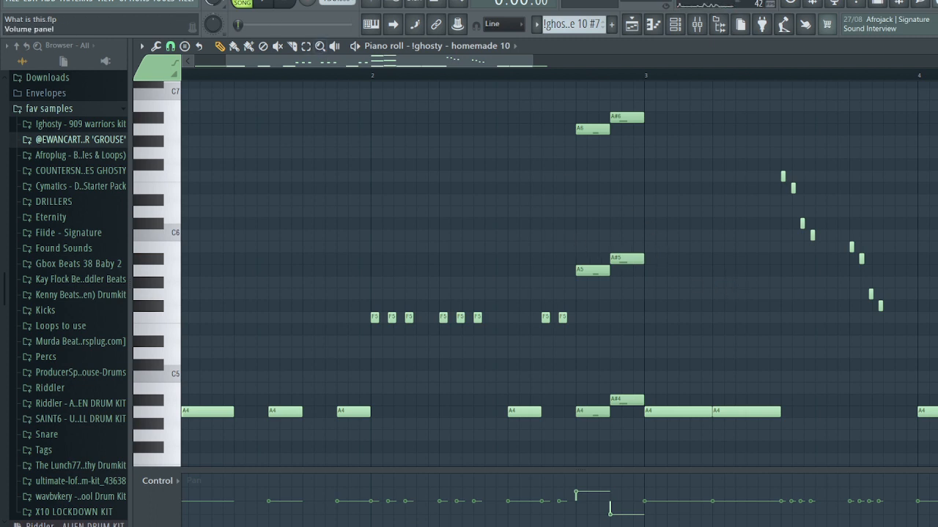
- Play the pattern on its own from the middle of bar 3 to hear the short descending notes
{"action": "left_click", "coordinate": [784, 82]}
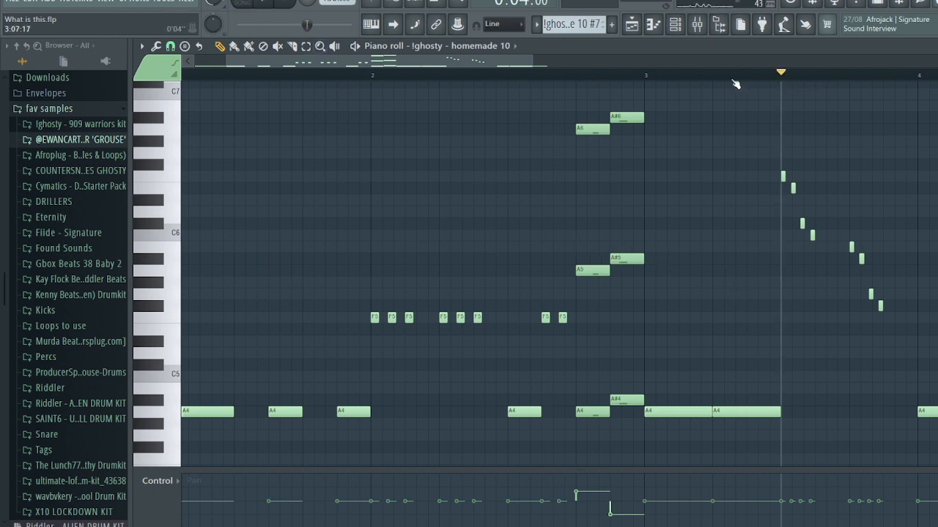
{"action": "left_click_drag", "start_coordinate": [497, 66], "coordinate": [578, 70]}
{"action": "key", "text": "space"}
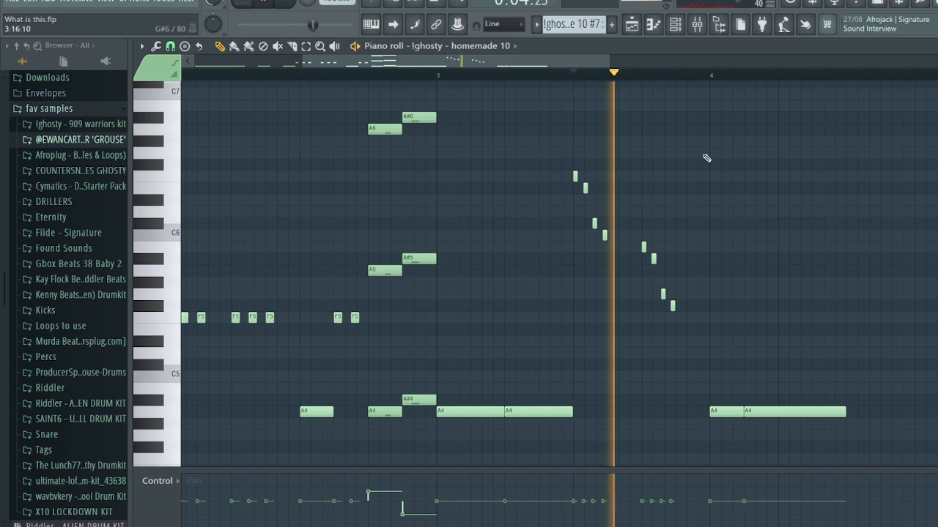
{"action": "key", "text": "space"}
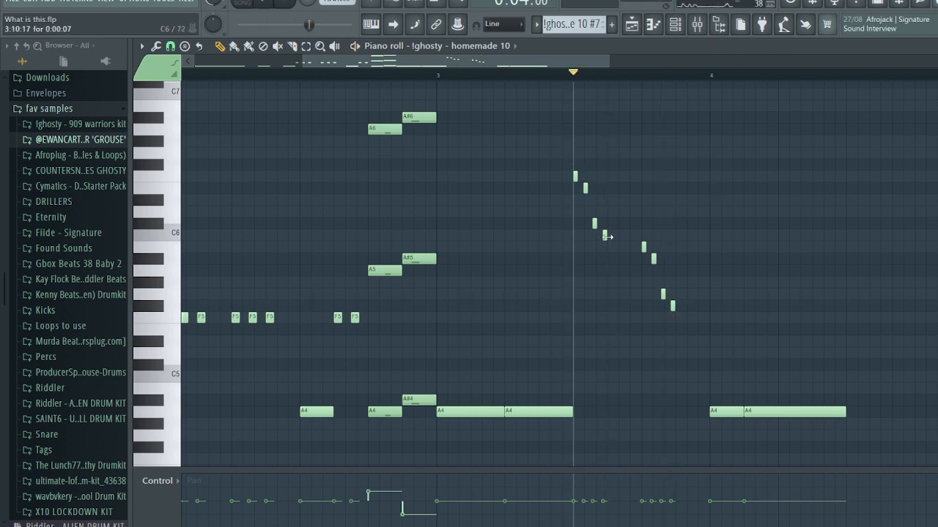
- Return to the playlist and play the arrangement from bar 65 to hear the GUITAR clip with the SYNTH clip
{"action": "key", "text": "F5"}
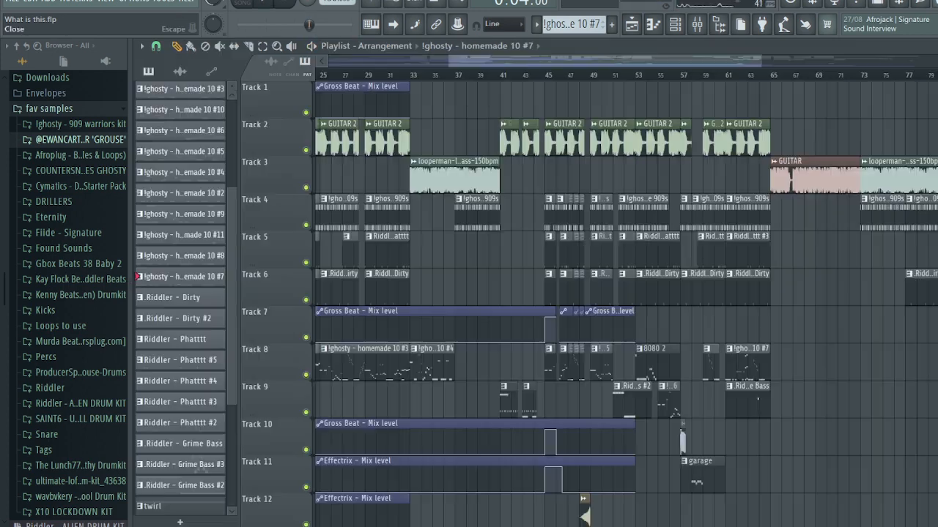
{"action": "scroll", "coordinate": [831, 268], "scroll_direction": "down", "scroll_amount": 1}
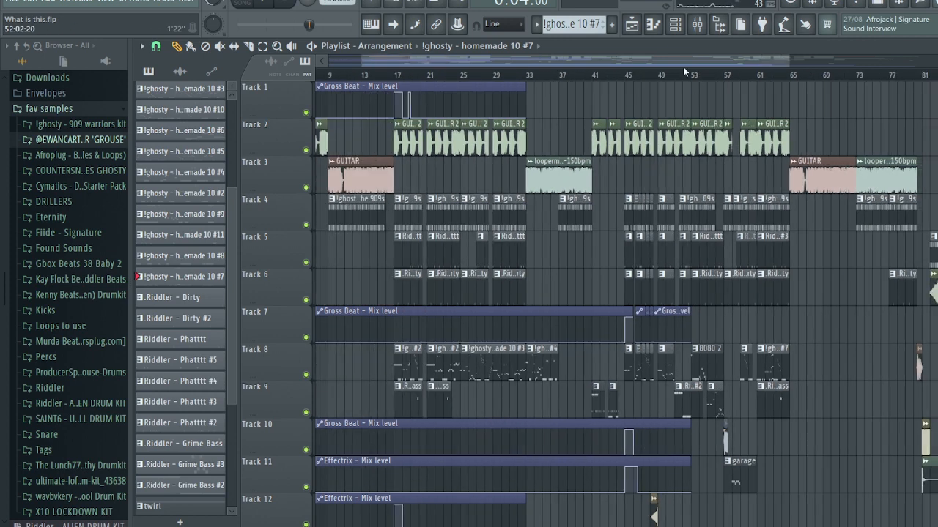
{"action": "left_click_drag", "start_coordinate": [683, 63], "coordinate": [616, 62]}
{"action": "left_click", "coordinate": [686, 76]}
{"action": "left_click_drag", "start_coordinate": [733, 64], "coordinate": [795, 65]}
{"action": "scroll", "coordinate": [821, 201], "scroll_direction": "down", "scroll_amount": 4}
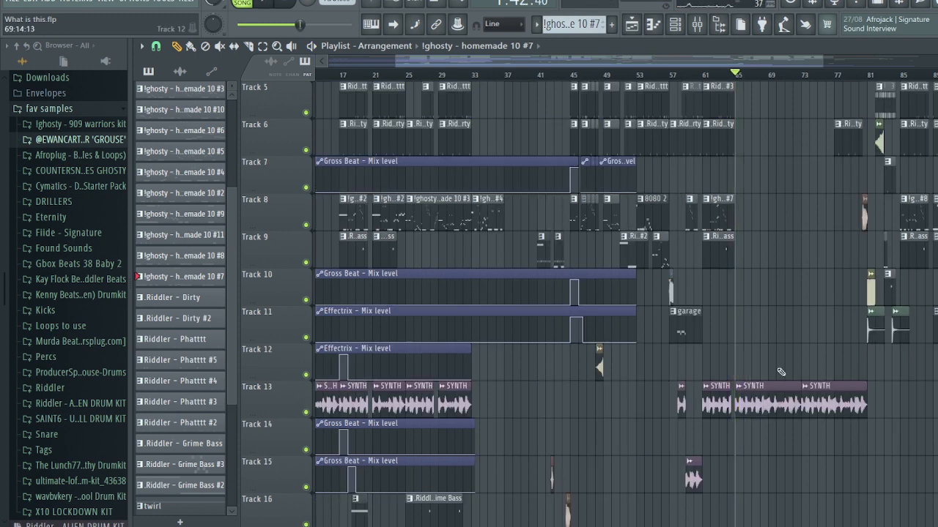
{"action": "scroll", "coordinate": [843, 329], "scroll_direction": "up", "scroll_amount": 3}
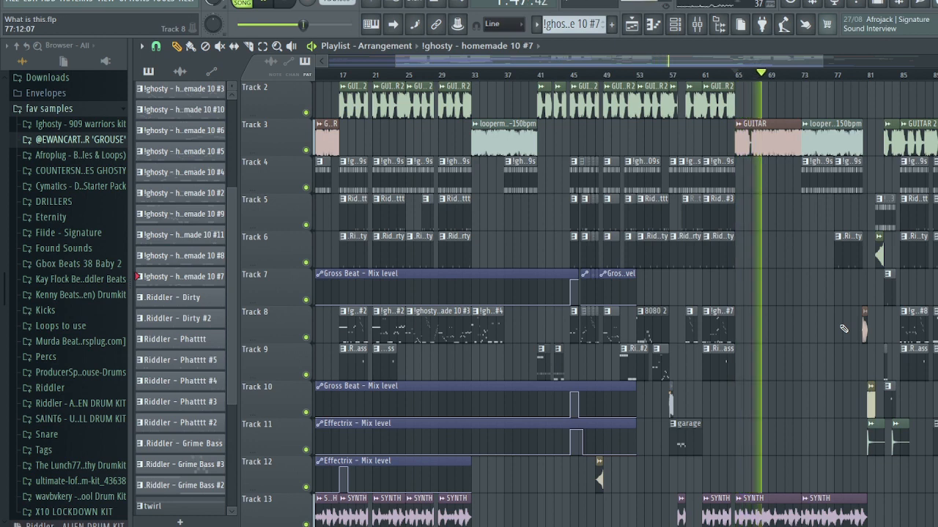
{"action": "key", "text": "space"}
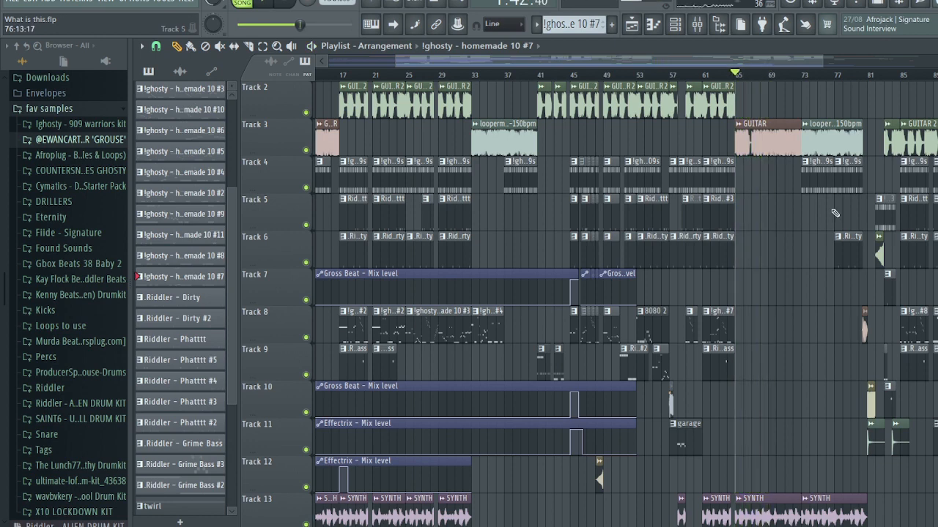
- Play the arrangement from bar 73 to hear the looperman guitar and bass clip with the 909 pattern
{"action": "left_click", "coordinate": [802, 75]}
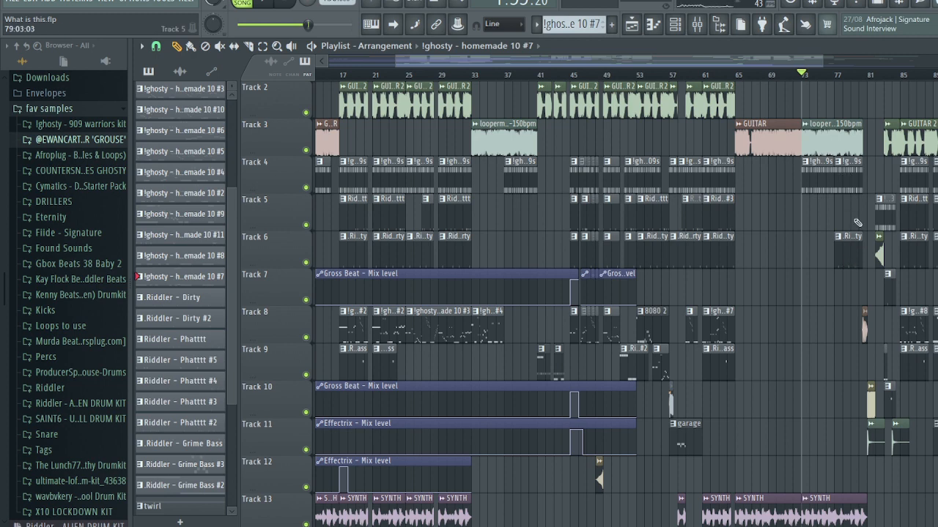
{"action": "key", "text": "space"}
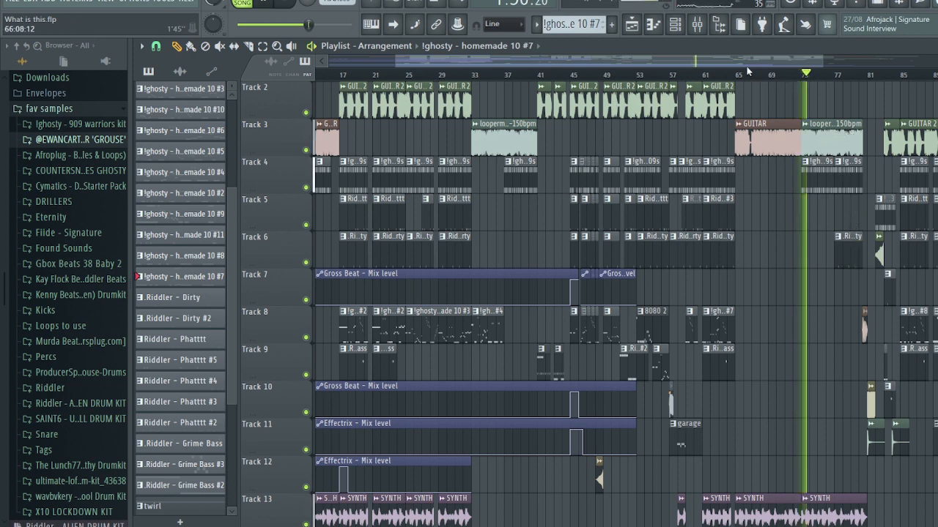
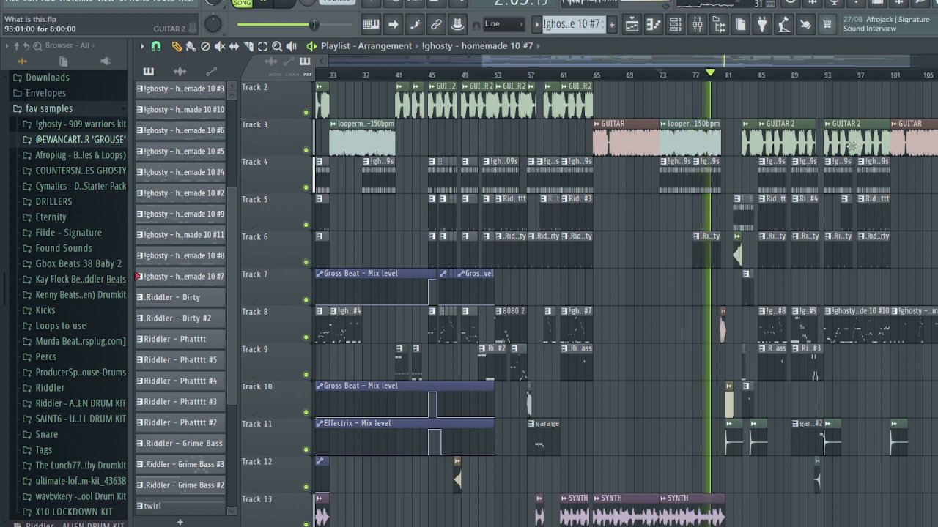
{"action": "key", "text": "space"}
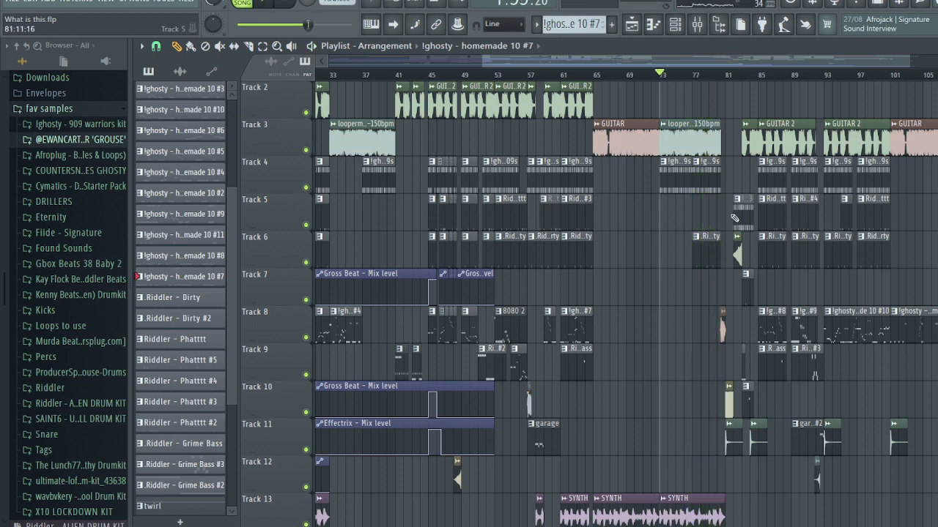
- Play the transition from just before bar 80 to hear the short audio clip on Track 8
{"action": "scroll", "coordinate": [722, 156], "scroll_direction": "up", "scroll_amount": 2, "text": "ctrl"}
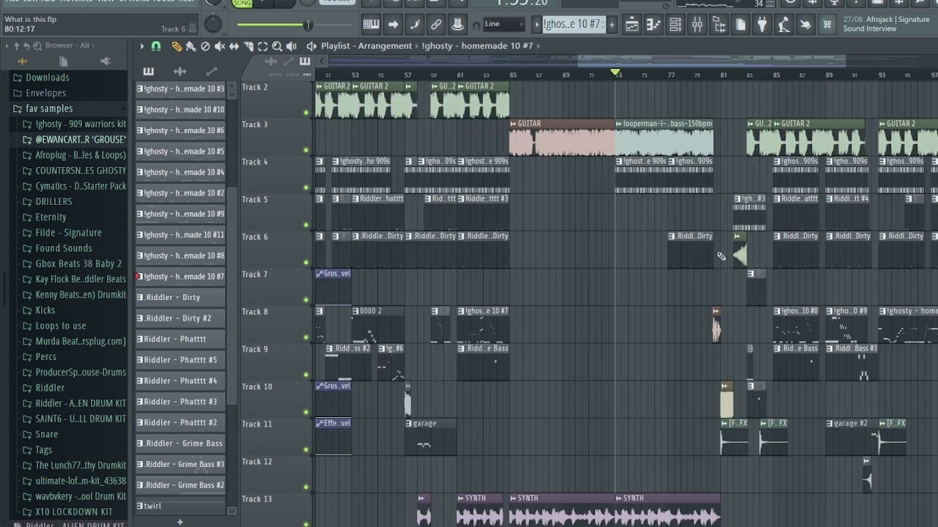
{"action": "left_click", "coordinate": [707, 76]}
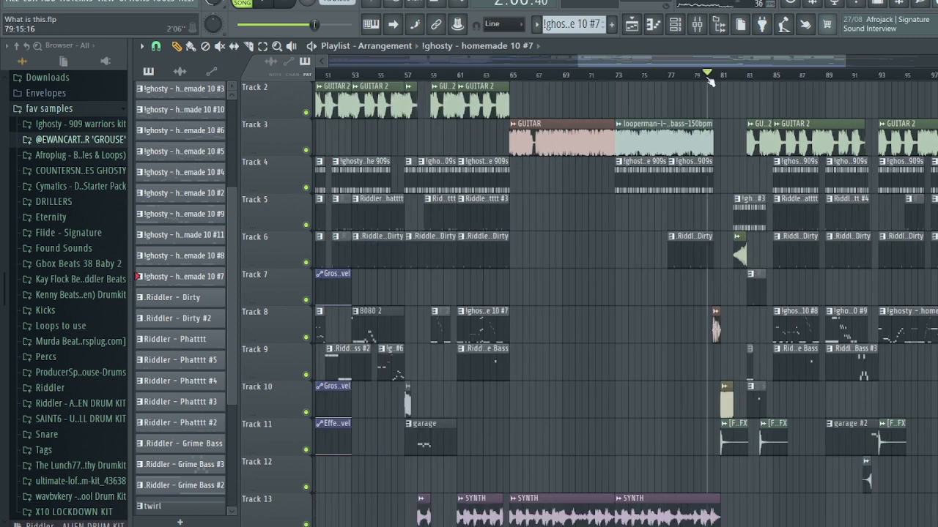
{"action": "key", "text": "space"}
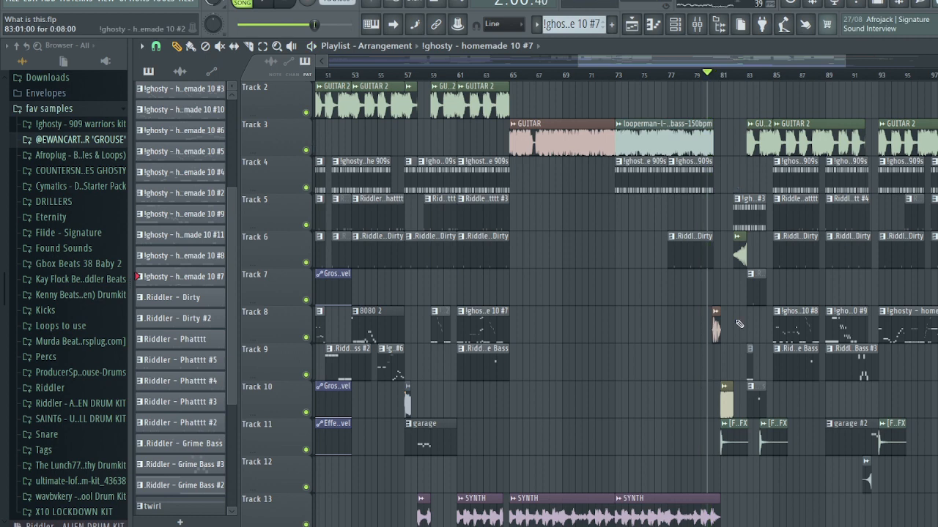
- Check the channel settings of the looperman serum-growl-3 clip on Track 10 and play it from bar 81
{"action": "scroll", "coordinate": [770, 370], "scroll_direction": "up", "scroll_amount": 2}
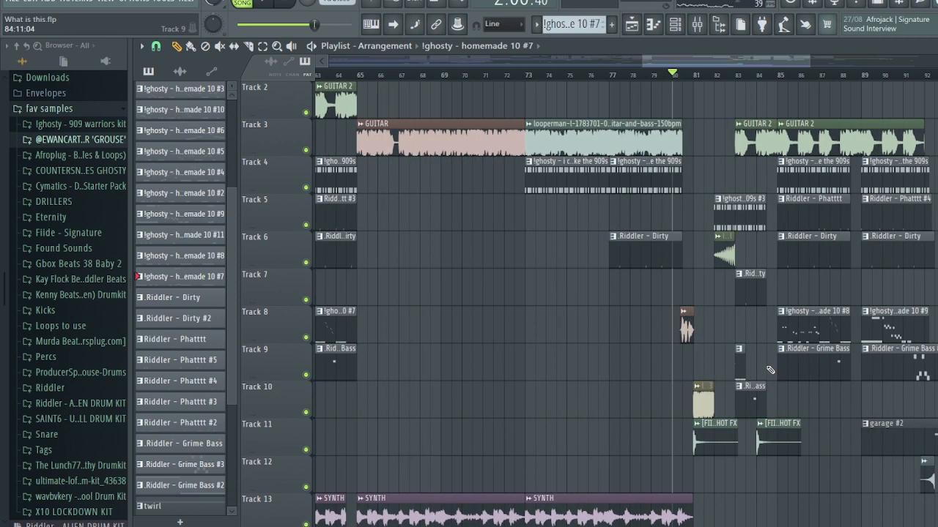
{"action": "left_click", "coordinate": [693, 76]}
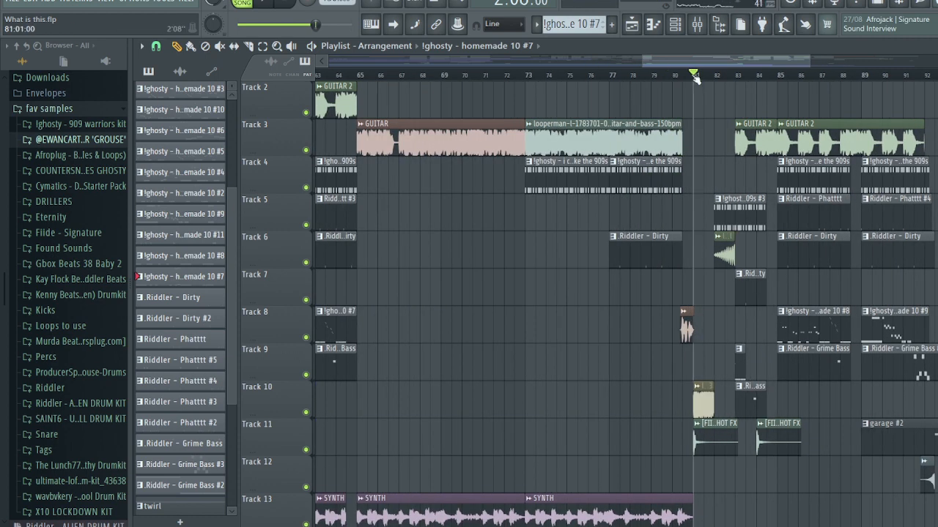
{"action": "double_click", "coordinate": [705, 403]}
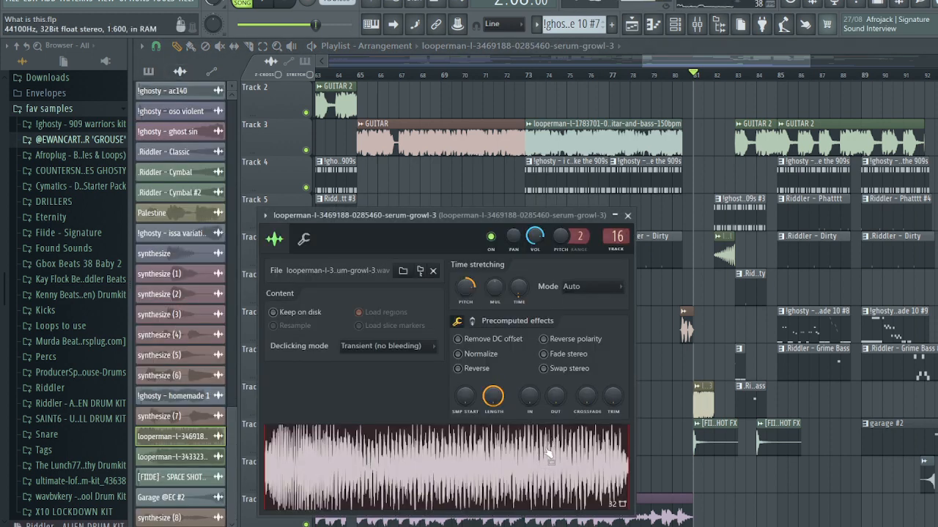
{"action": "left_click", "coordinate": [627, 215]}
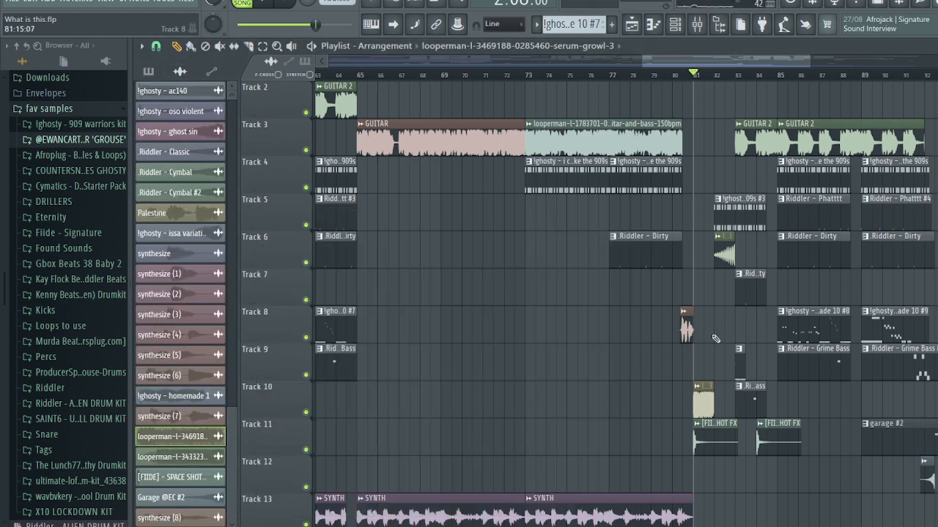
{"action": "key", "text": "space"}
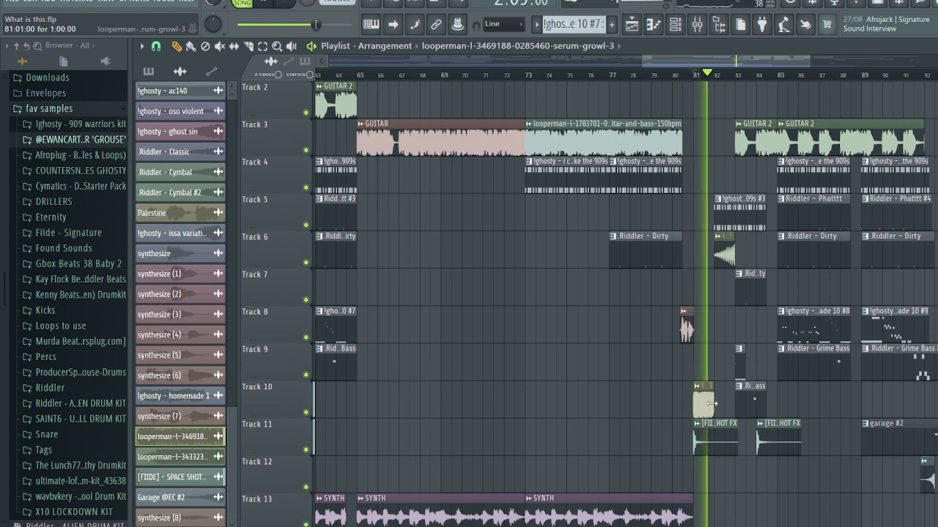
{"action": "key", "text": "space"}
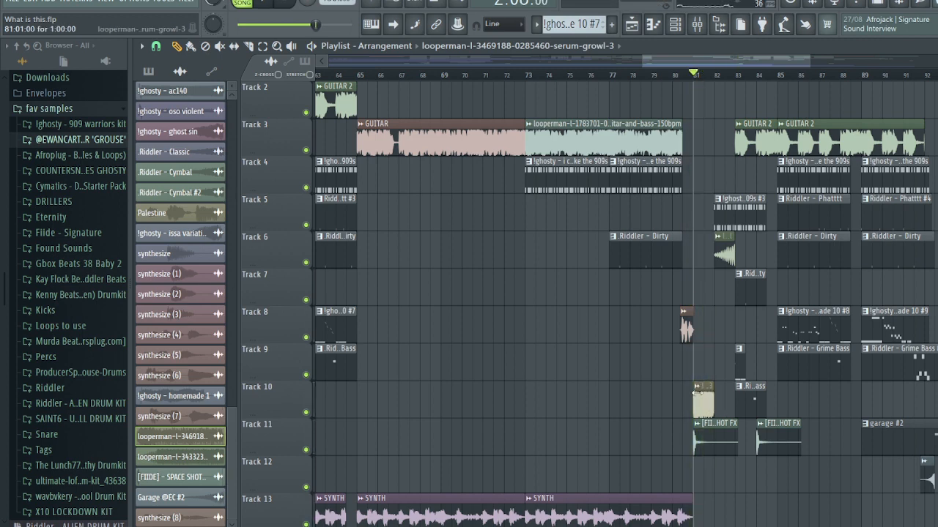
- View the growl's Band 7 freq automation on Track 21 and open Fruity parametric EQ 2 on its mixer track 16
{"action": "scroll", "coordinate": [697, 380], "scroll_direction": "down", "scroll_amount": 8}
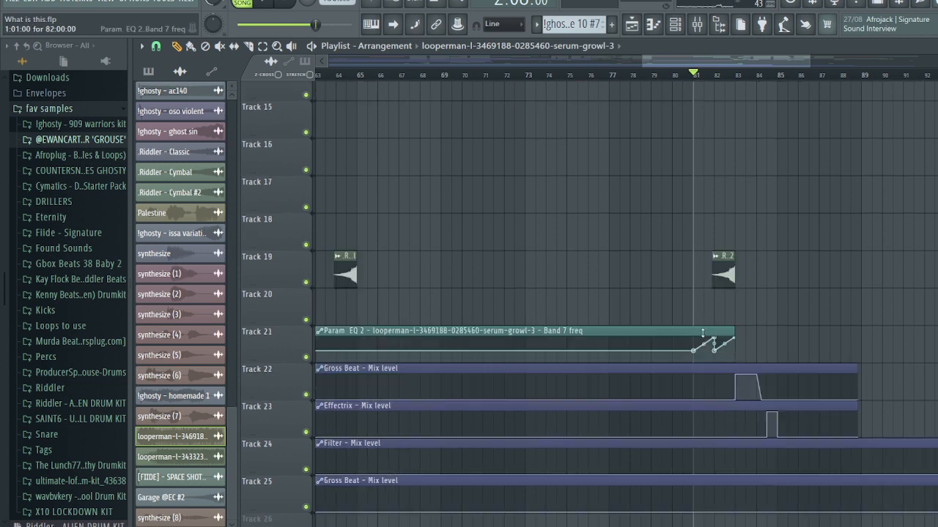
{"action": "key", "text": "F9"}
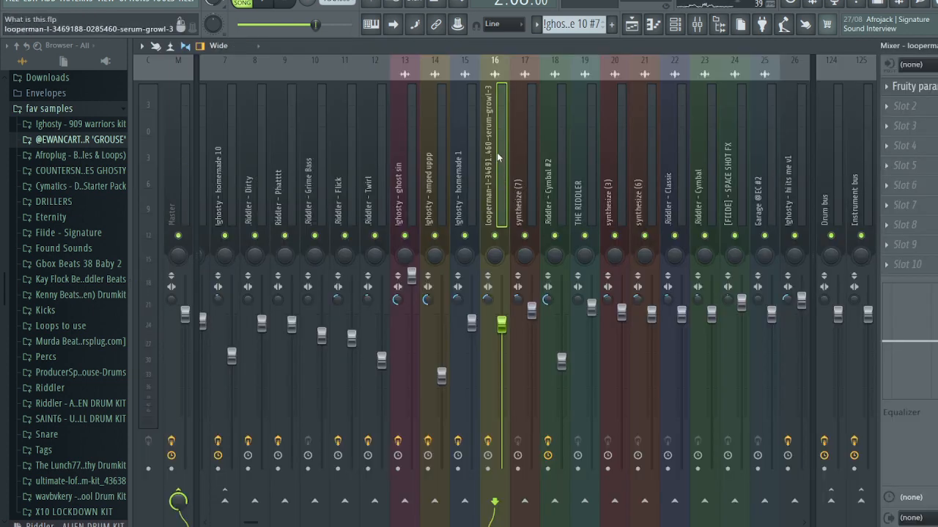
{"action": "key", "text": "space"}
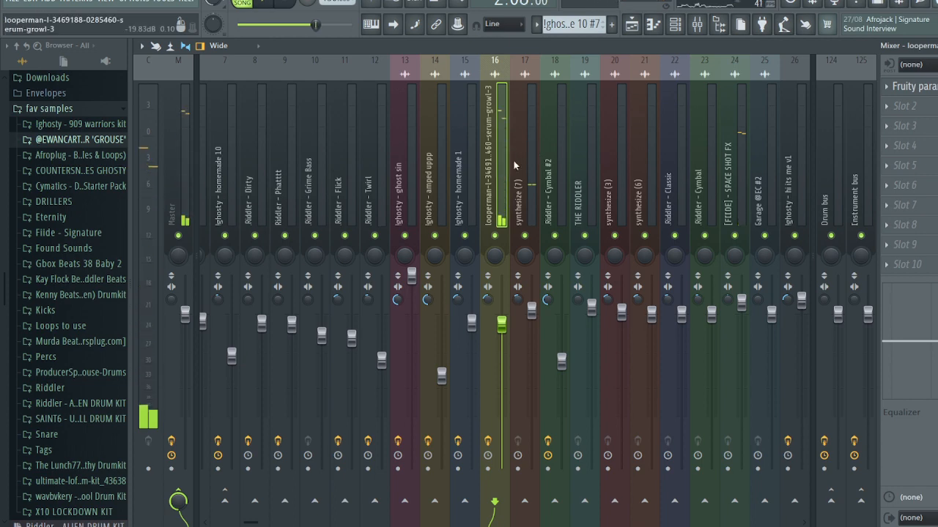
{"action": "left_click", "coordinate": [888, 86]}
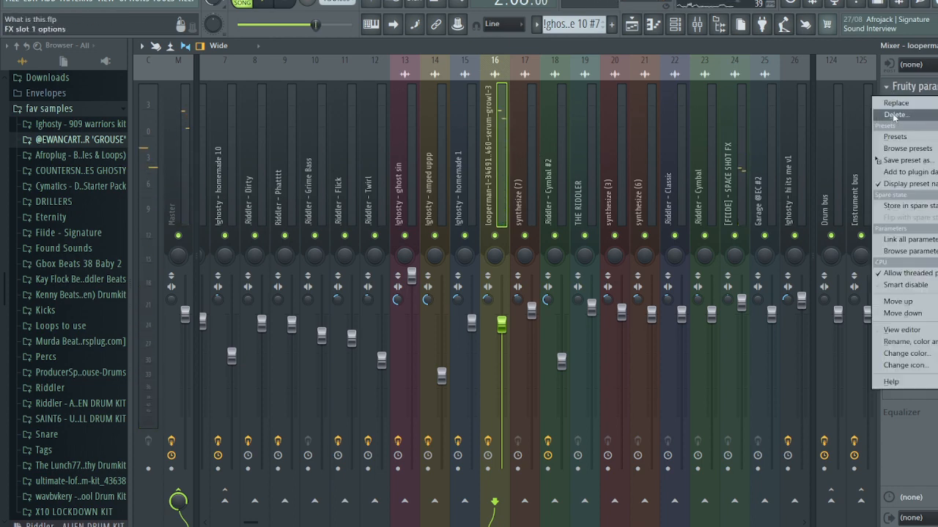
{"action": "mouse_move", "coordinate": [892, 104]}
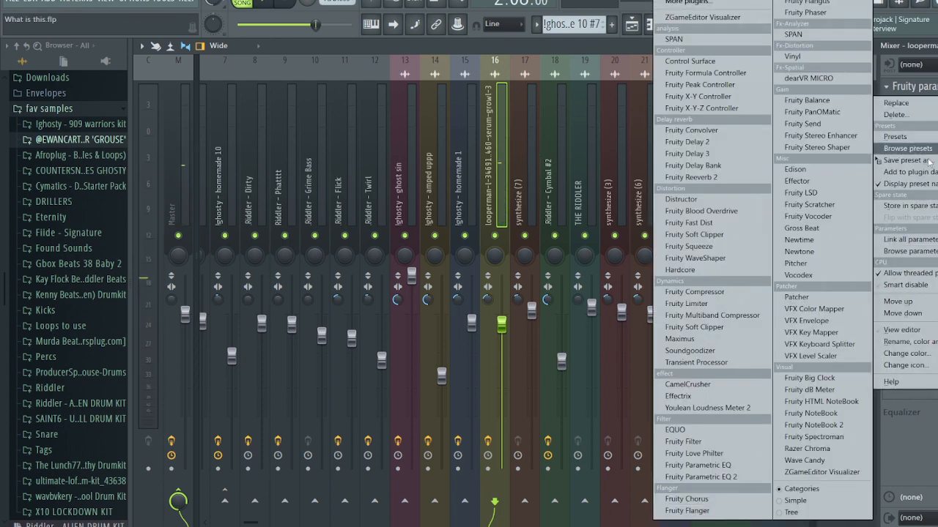
{"action": "left_click", "coordinate": [929, 87]}
{"action": "left_click", "coordinate": [924, 87]}
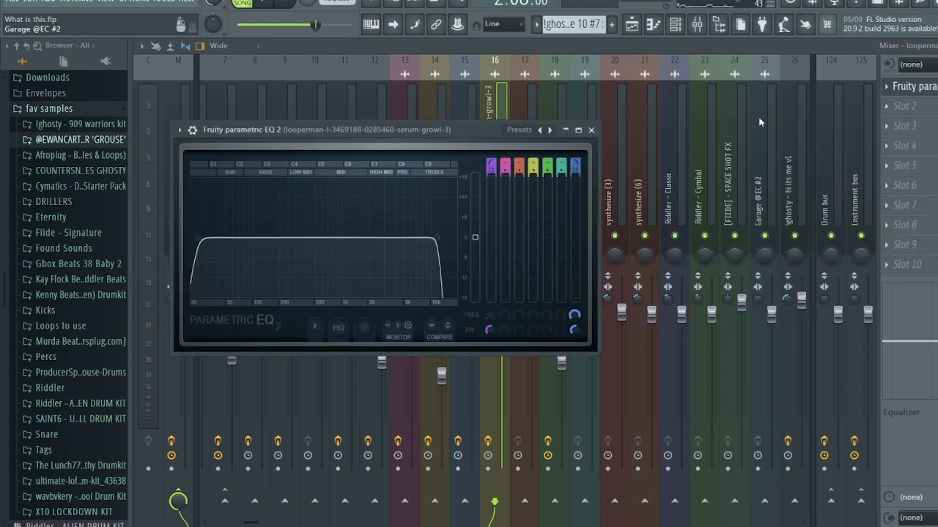
- View the parametric EQ's preset list and the automation options for the last tweaked parameter
{"action": "left_click", "coordinate": [541, 132]}
{"action": "mouse_move", "coordinate": [551, 138]}
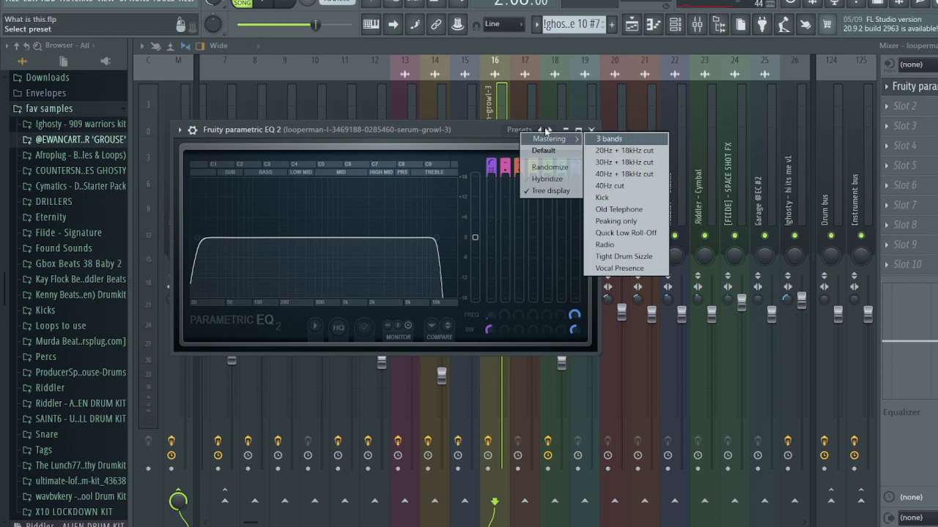
{"action": "left_click", "coordinate": [470, 133]}
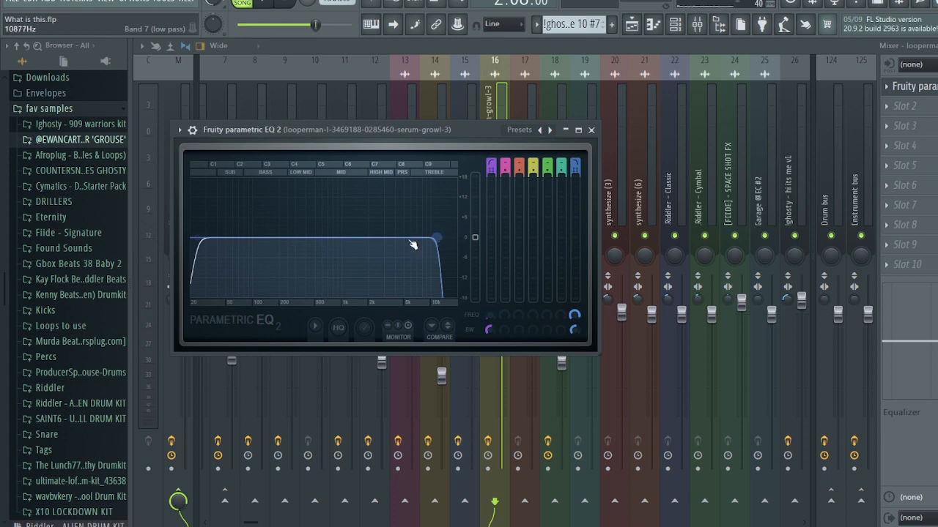
{"action": "left_click", "coordinate": [162, 2]}
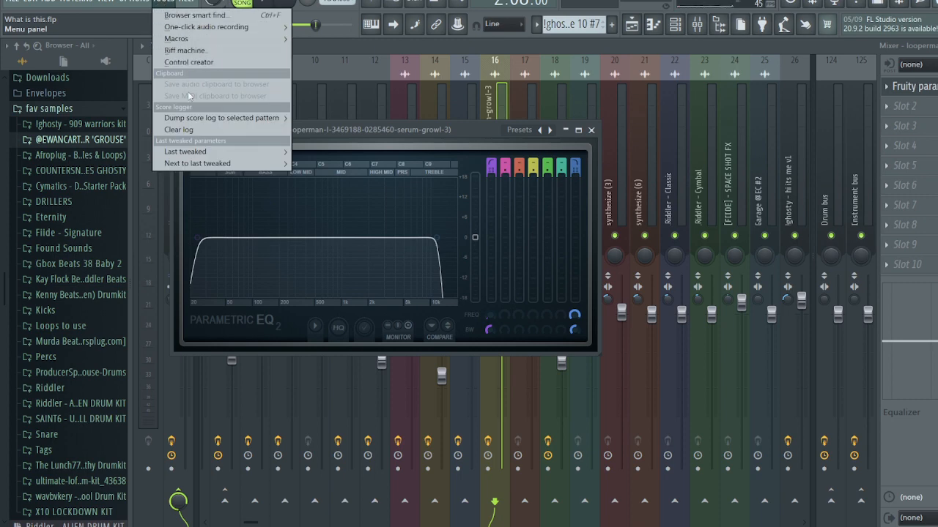
{"action": "mouse_move", "coordinate": [197, 155]}
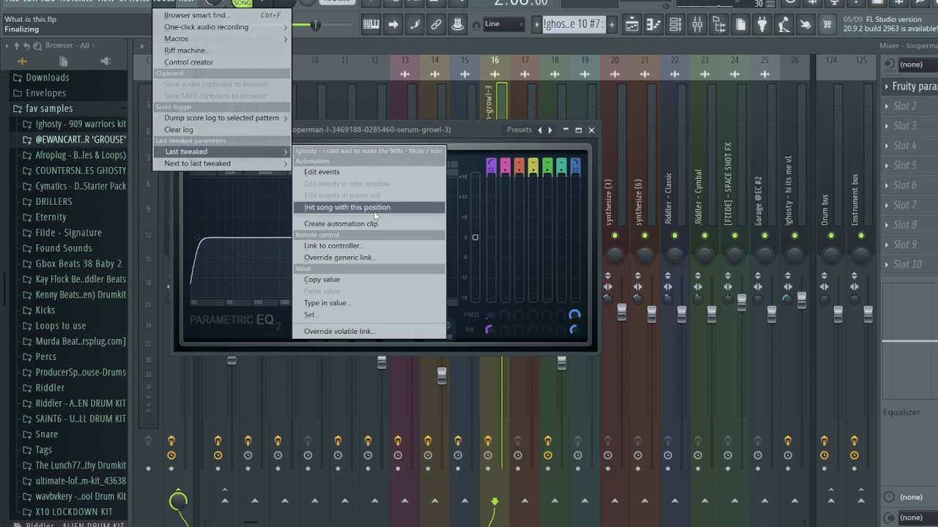
{"action": "left_click", "coordinate": [463, 131]}
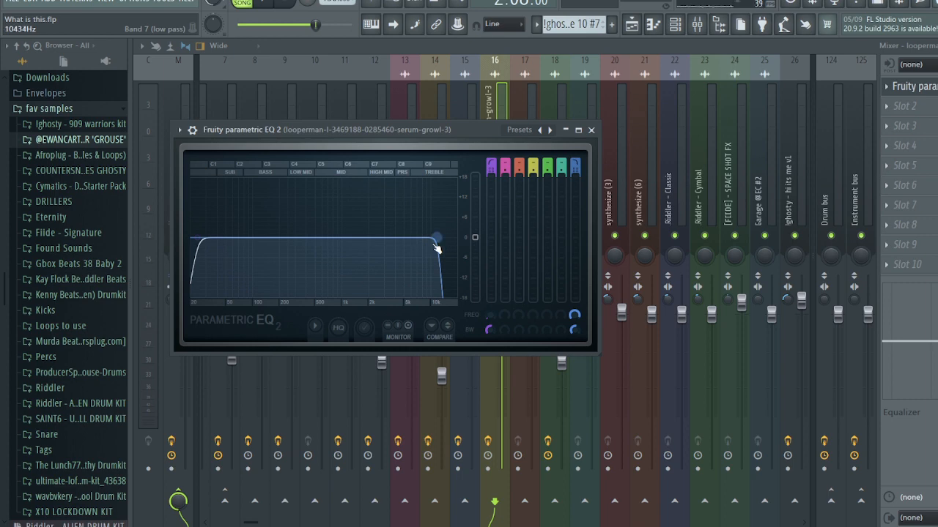
- Play from bar 81 with the growl's parametric EQ open to watch the Band 7 low pass move, and close the EQ
{"action": "key", "text": "space"}
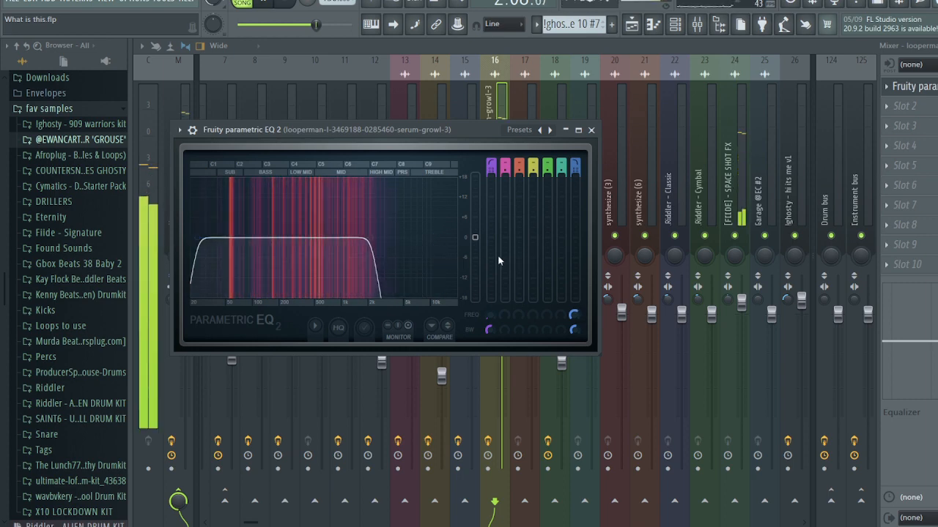
{"action": "key", "text": "space"}
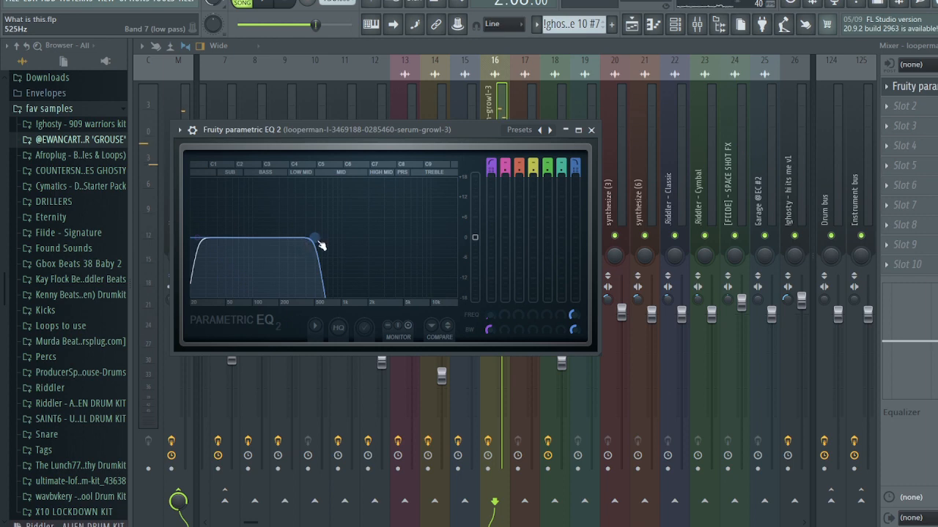
{"action": "left_click", "coordinate": [592, 129]}
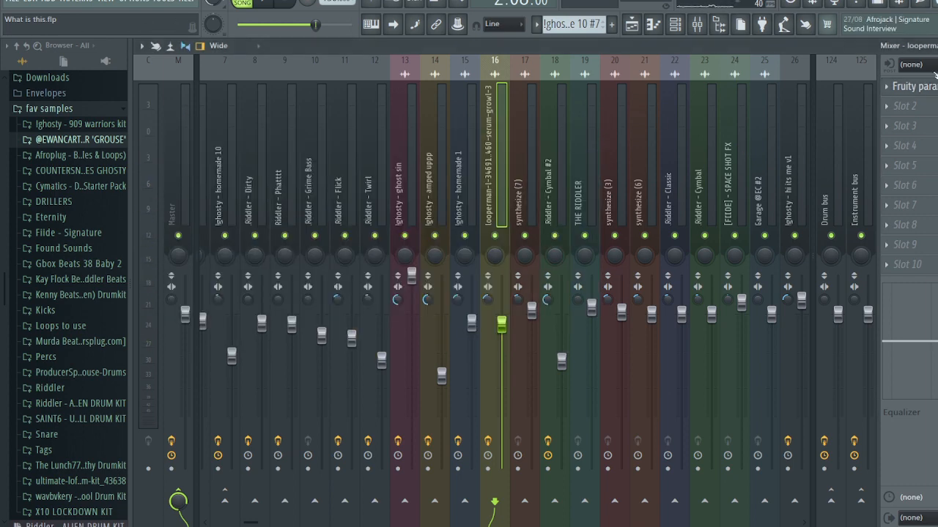
- Play the Band 7 freq automation on Track 21 from bar 81 in the playlist
{"action": "key", "text": "F5"}
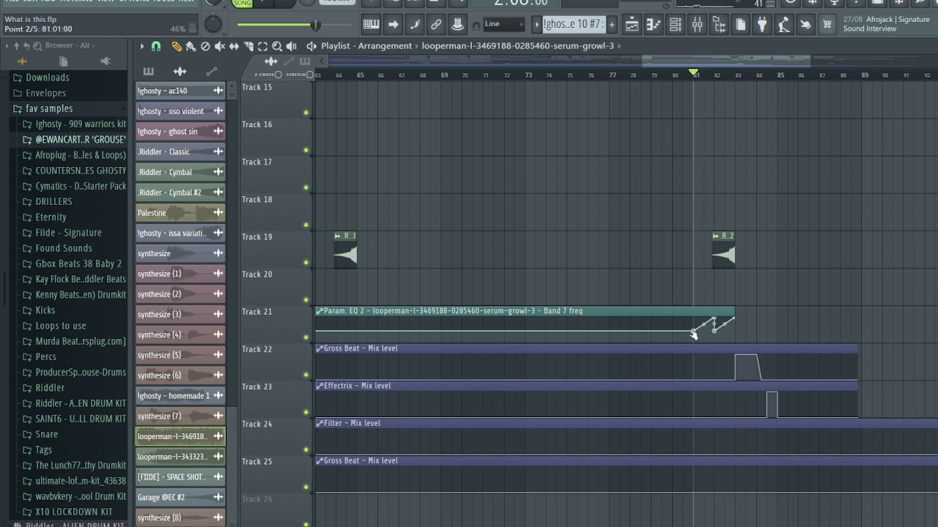
{"action": "scroll", "coordinate": [801, 303], "scroll_direction": "up", "scroll_amount": 2}
{"action": "key", "text": "space"}
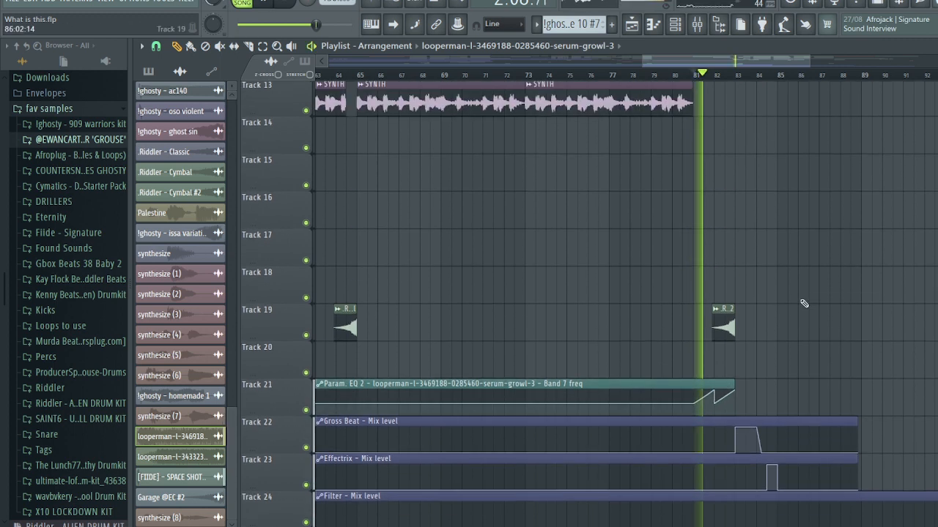
{"action": "scroll", "coordinate": [803, 303], "scroll_direction": "up", "scroll_amount": 2}
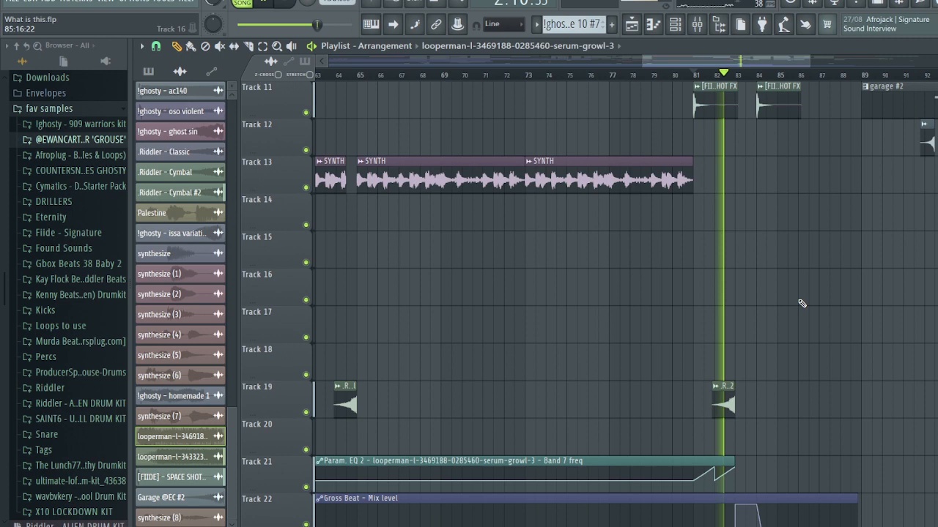
{"action": "scroll", "coordinate": [801, 303], "scroll_direction": "up", "scroll_amount": 9}
{"action": "key", "text": "space"}
- Check the channel settings of the Track 6 growl-rise-up-metal clip and watch its mixer track 16 EQ sweep during playback
{"action": "double_click", "coordinate": [725, 255]}
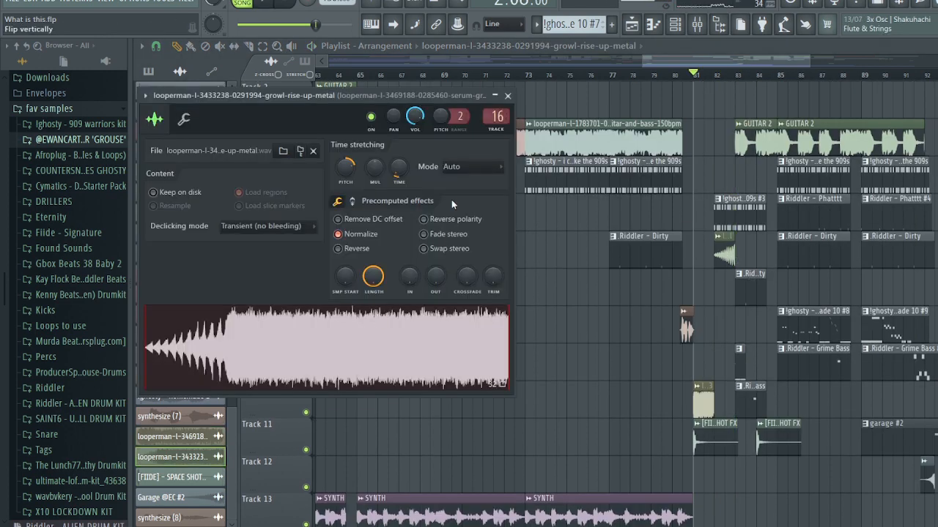
{"action": "left_click", "coordinate": [507, 95]}
{"action": "left_click", "coordinate": [698, 27]}
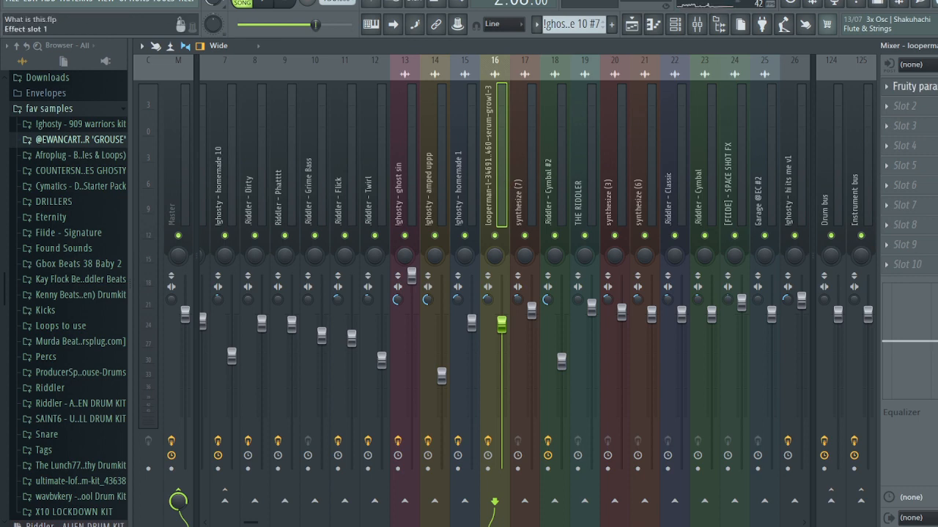
{"action": "left_click", "coordinate": [912, 86]}
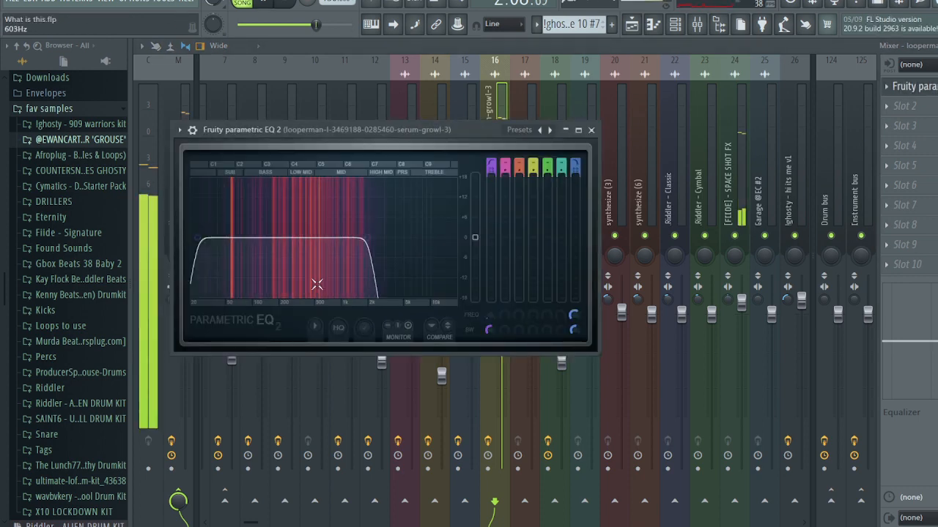
{"action": "left_click_drag", "start_coordinate": [316, 284], "coordinate": [371, 251]}
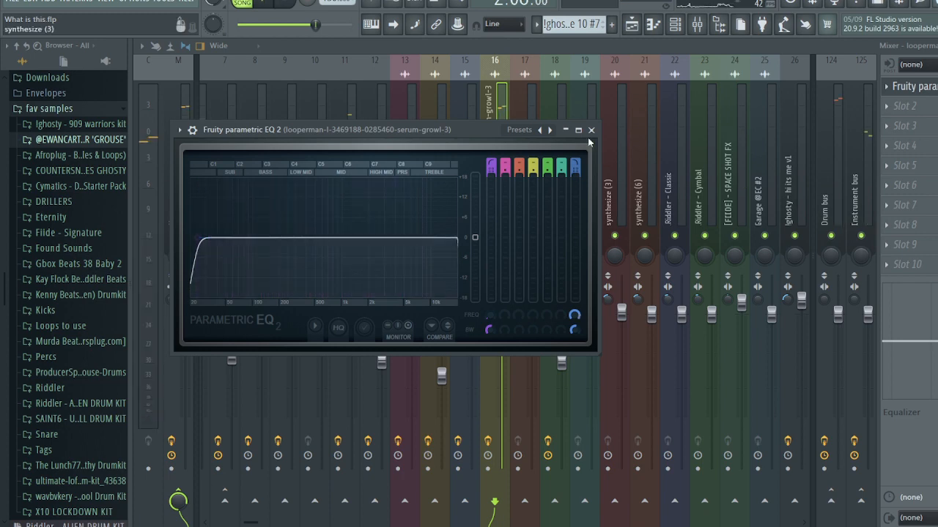
{"action": "left_click", "coordinate": [591, 130]}
{"action": "key", "text": "Escape"}
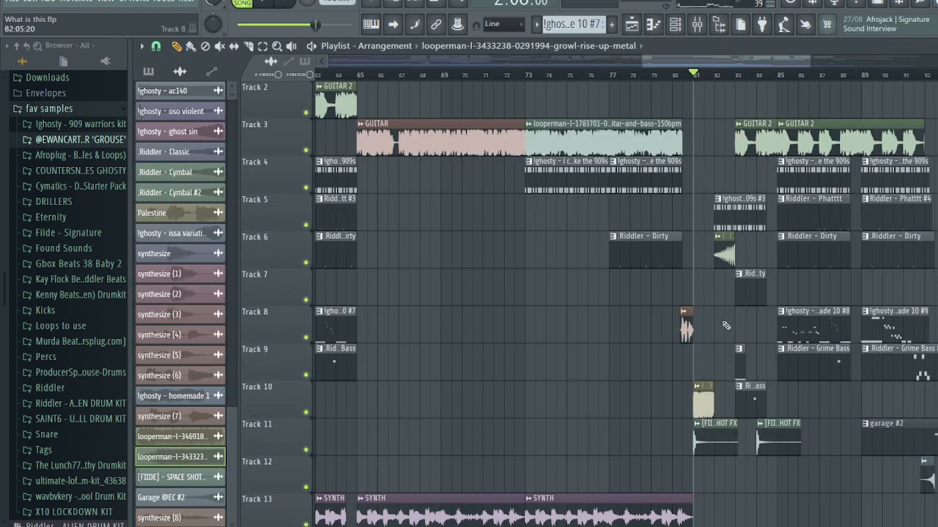
- Play the arrangement from bar 83 to hear the GUITAR 2 clip with the drum and bass patterns
{"action": "left_click", "coordinate": [738, 76]}
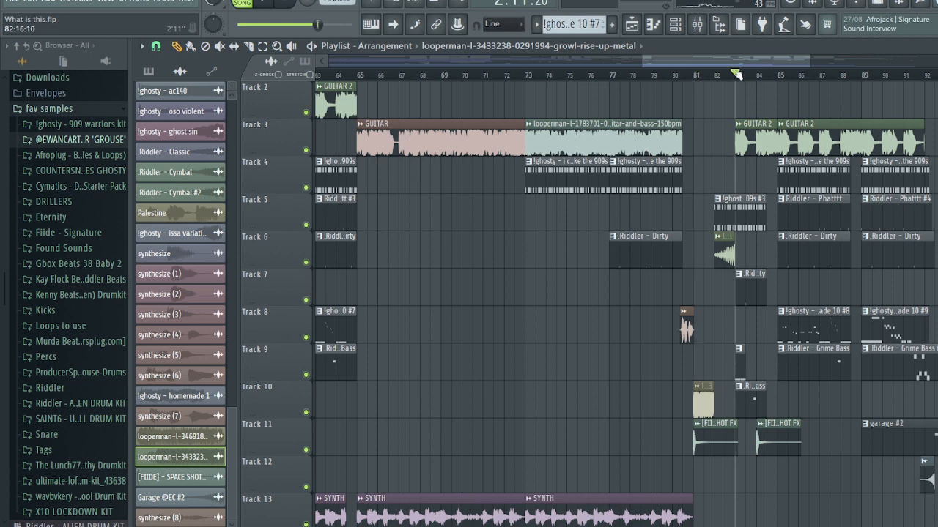
{"action": "left_click_drag", "start_coordinate": [737, 61], "coordinate": [762, 61]}
{"action": "key", "text": "space"}
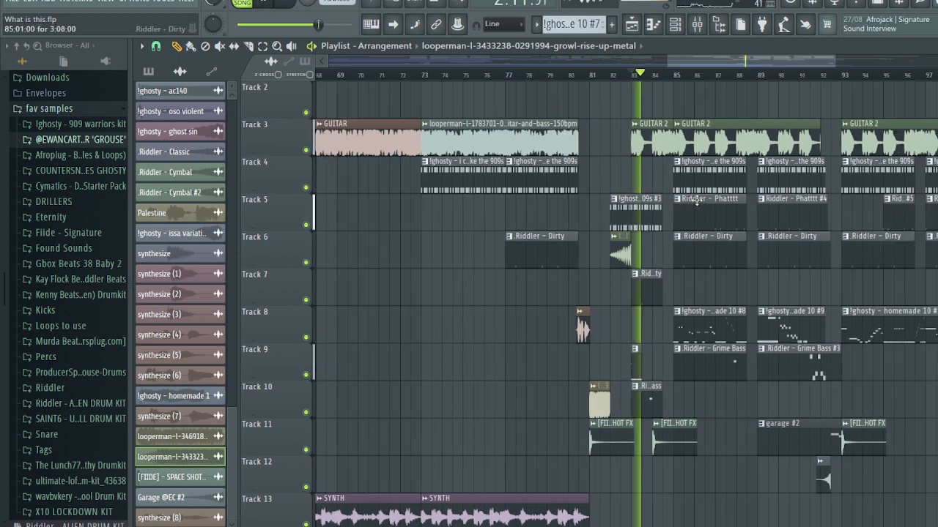
- Inspect the 1 Beat Rpt setting of the Drum bus's slot 5 Gross Beat and play the section from bar 83
{"action": "key", "text": "F9"}
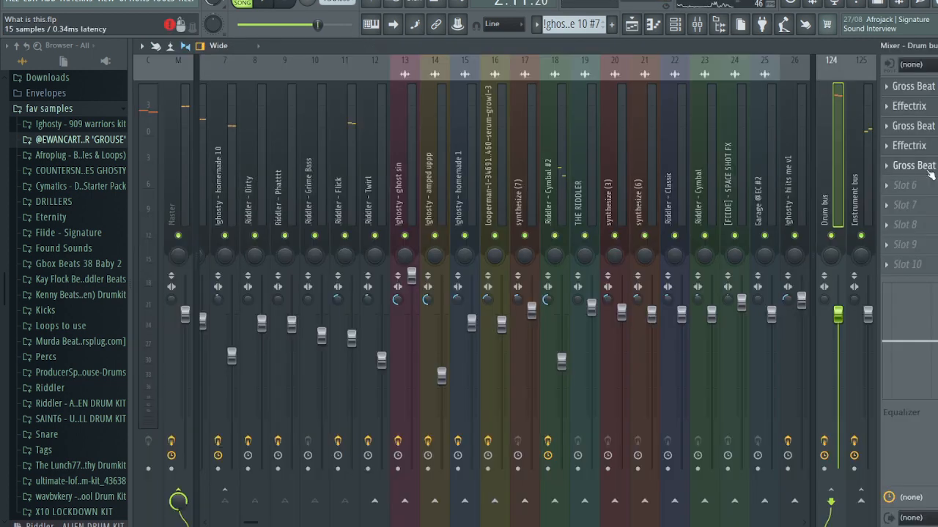
{"action": "left_click", "coordinate": [924, 167]}
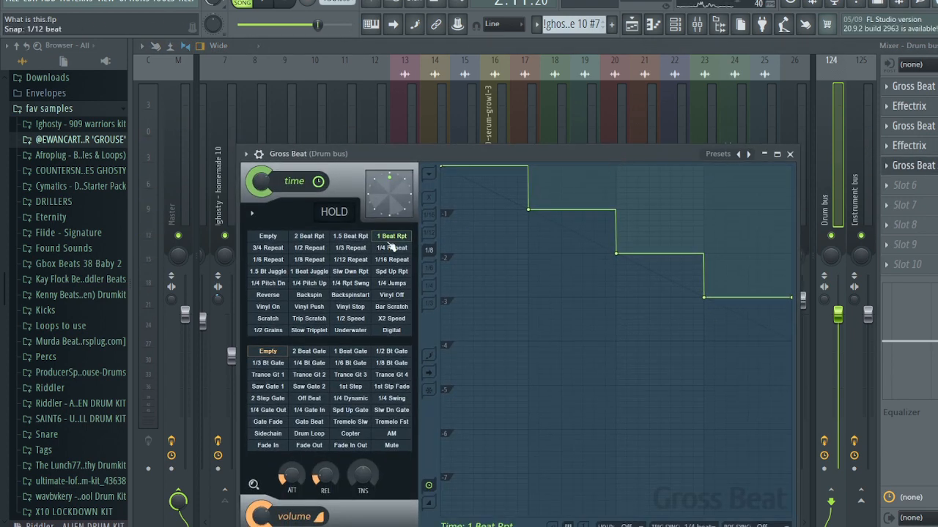
{"action": "key", "text": "space"}
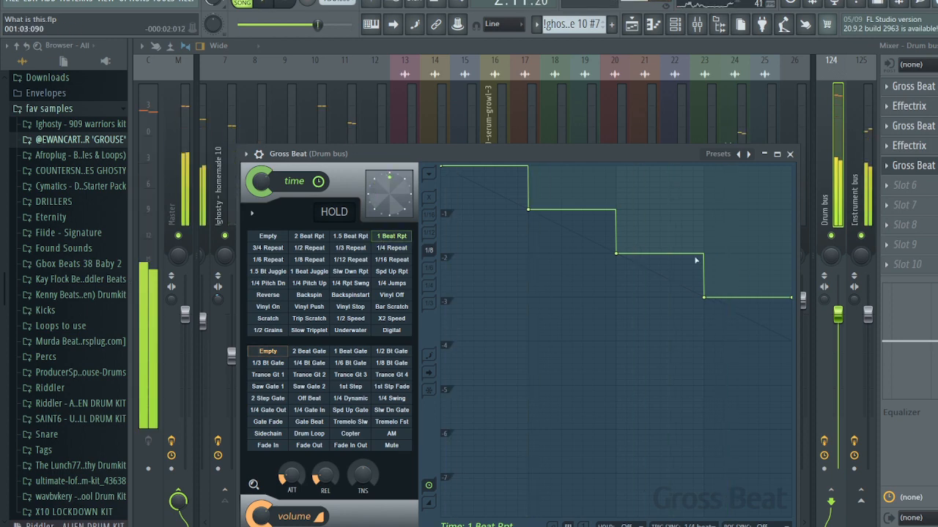
{"action": "left_click", "coordinate": [790, 154]}
{"action": "key", "text": "F5"}
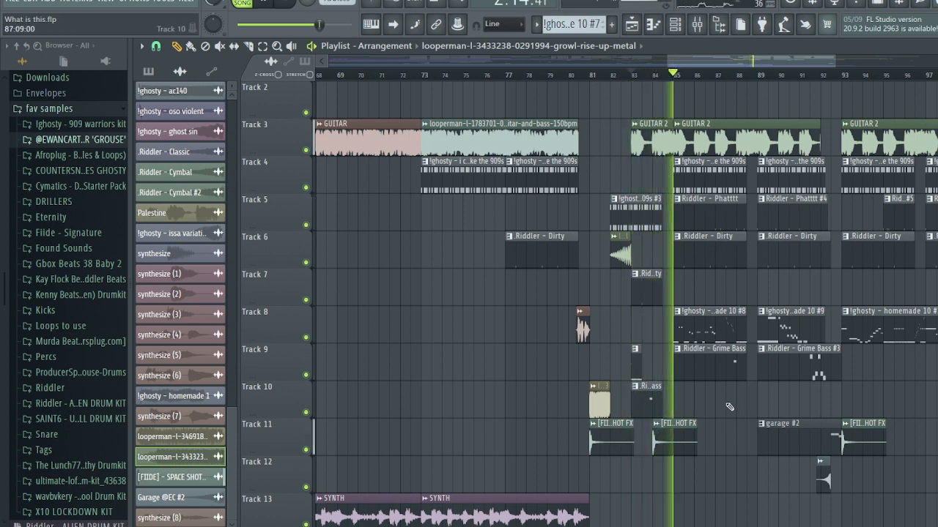
{"action": "key", "text": "space"}
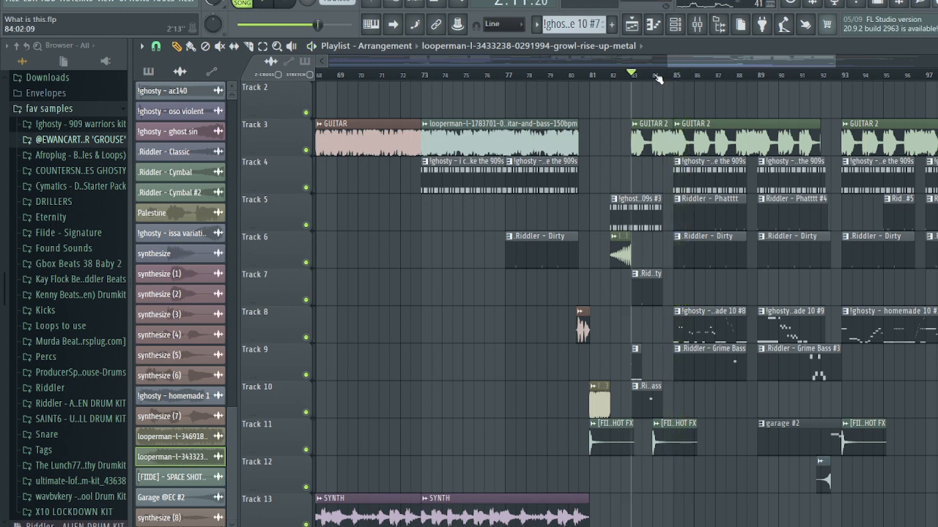
- Play from bar 84 with the Instrument bus selected and inspect its Effectrix pattern
{"action": "left_click", "coordinate": [656, 76]}
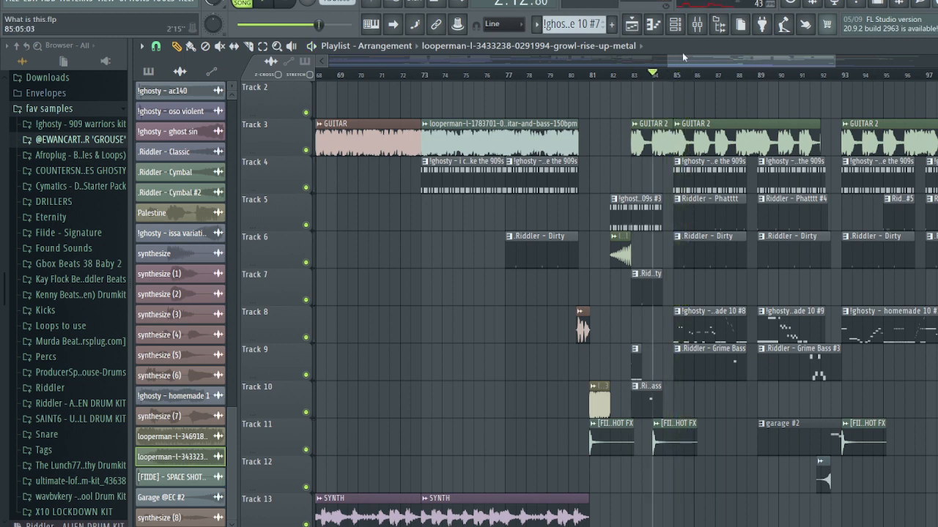
{"action": "left_click", "coordinate": [696, 24]}
{"action": "left_click", "coordinate": [857, 202]}
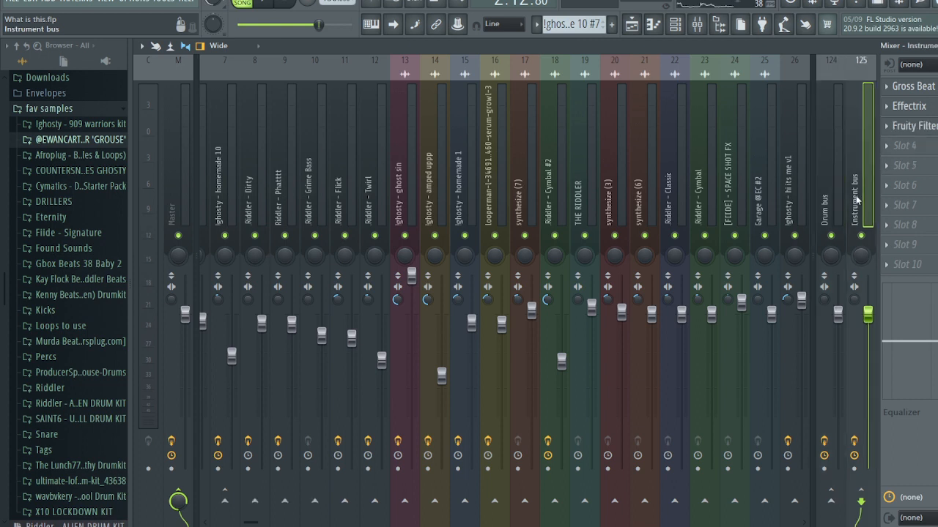
{"action": "key", "text": "space"}
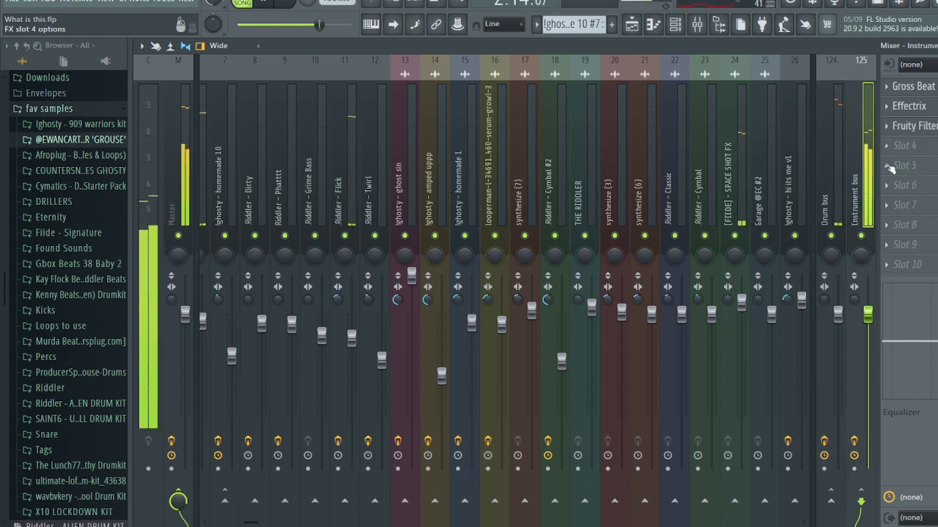
{"action": "key", "text": "space"}
{"action": "left_click", "coordinate": [908, 105]}
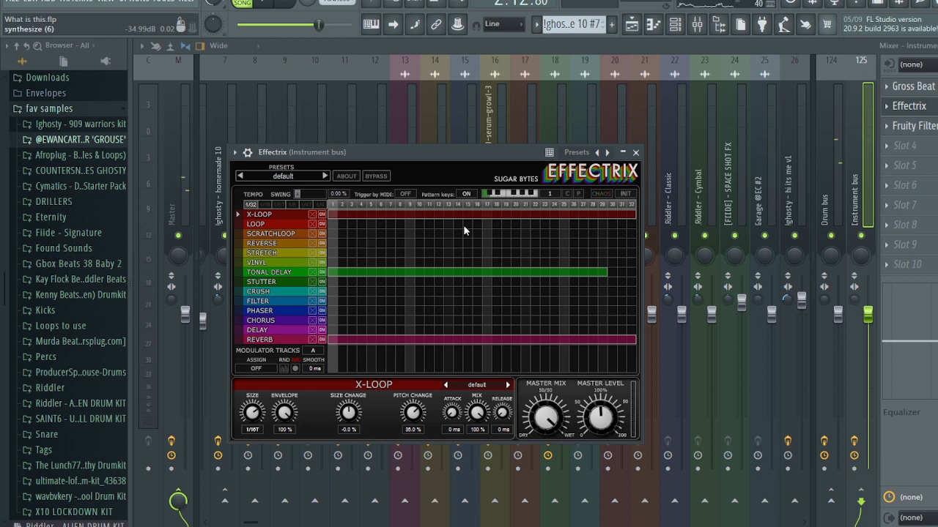
{"action": "left_click", "coordinate": [637, 152]}
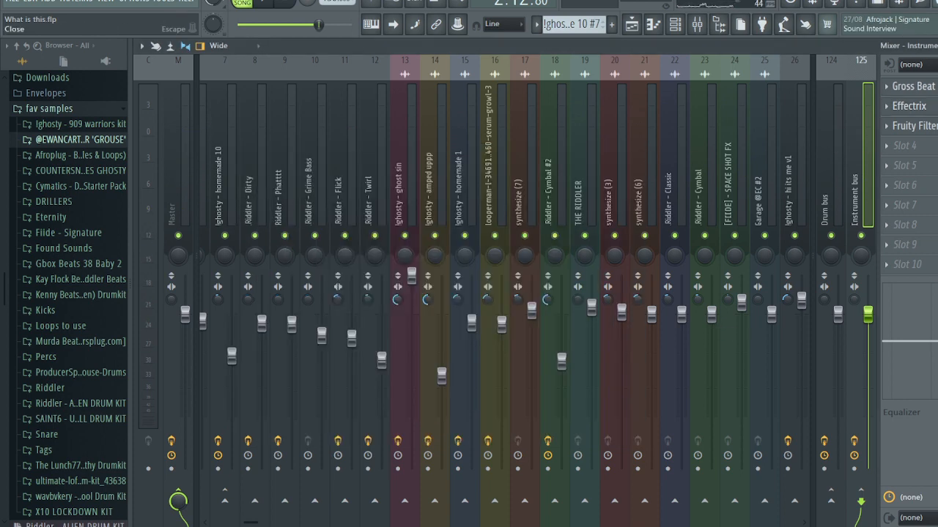
- Play the Effectrix mix level automation on Track 23 from bar 84 in the playlist
{"action": "key", "text": "F5"}
{"action": "scroll", "coordinate": [842, 375], "scroll_direction": "down", "scroll_amount": 7}
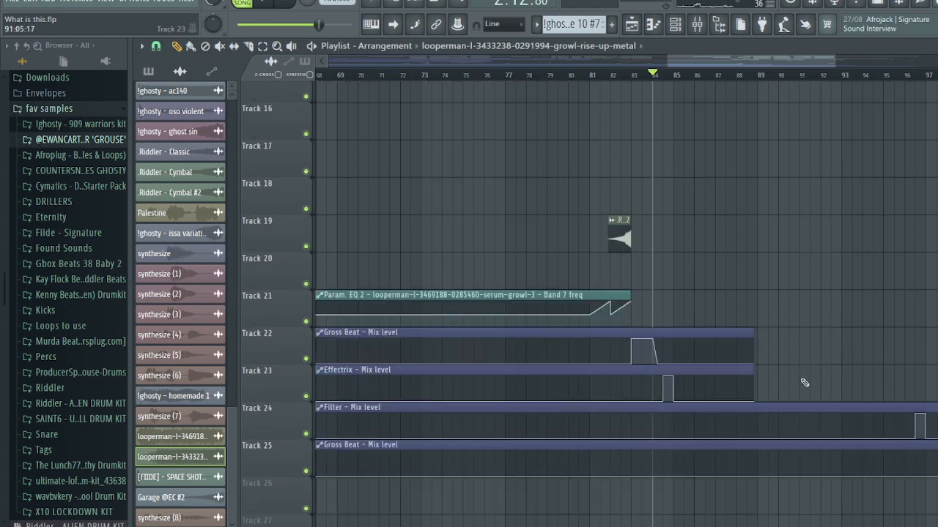
{"action": "key", "text": "space"}
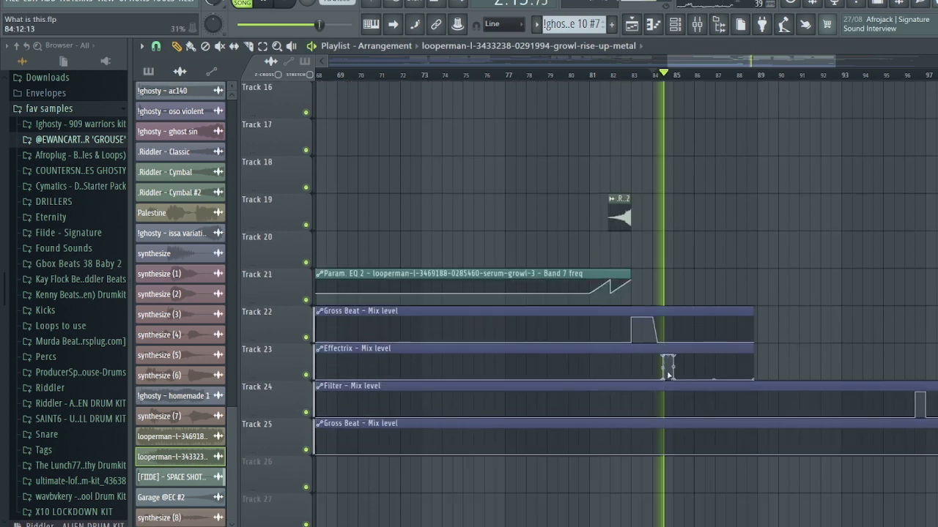
{"action": "key", "text": "space"}
{"action": "scroll", "coordinate": [690, 341], "scroll_direction": "up", "scroll_amount": 7}
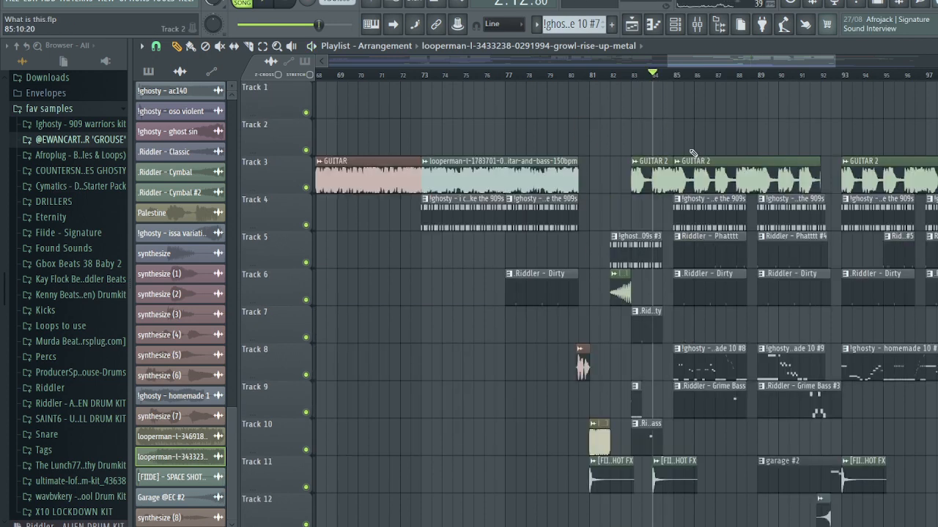
- View and play the notes of the !ghosty - homemade 10 #8 pattern on Track 8, and return to the playlist
{"action": "double_click", "coordinate": [709, 367]}
{"action": "key", "text": "space"}
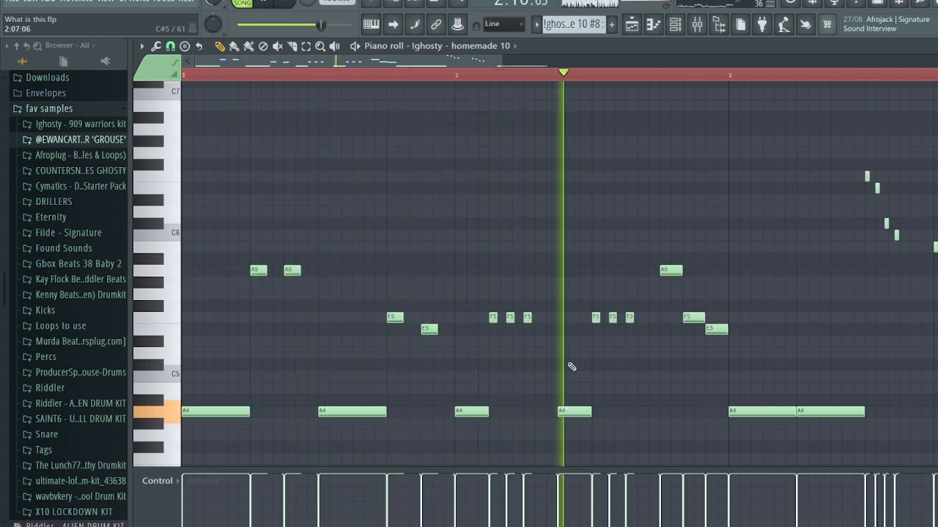
{"action": "left_click_drag", "start_coordinate": [447, 62], "coordinate": [515, 74]}
{"action": "key", "text": "space"}
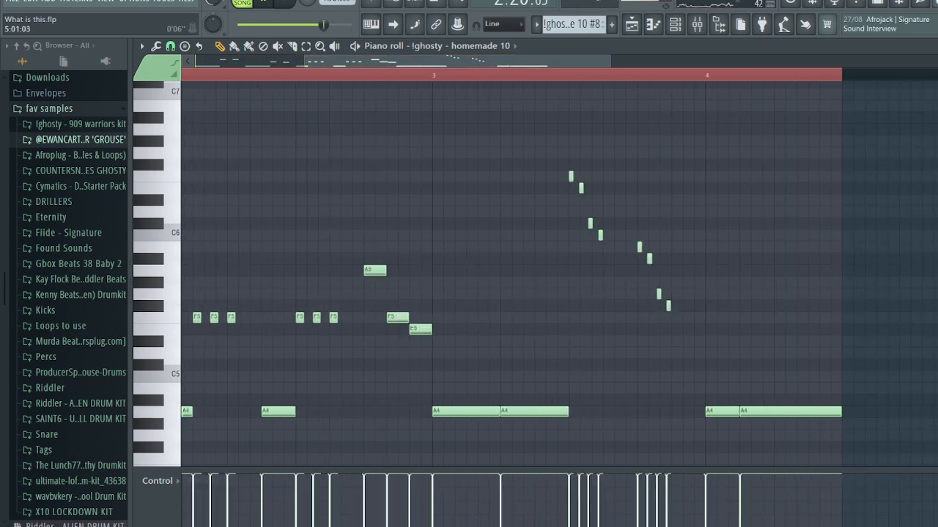
{"action": "key", "text": "F5"}
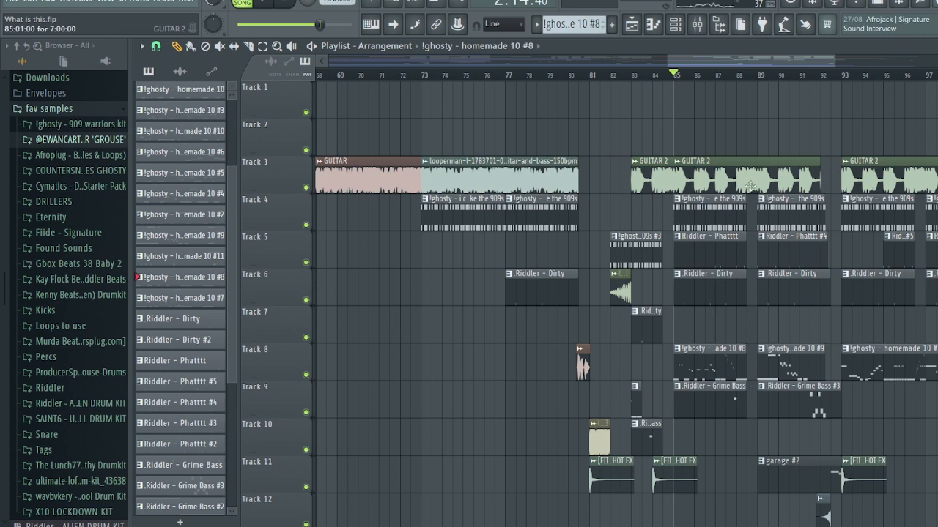
{"action": "left_click_drag", "start_coordinate": [740, 63], "coordinate": [749, 63]}
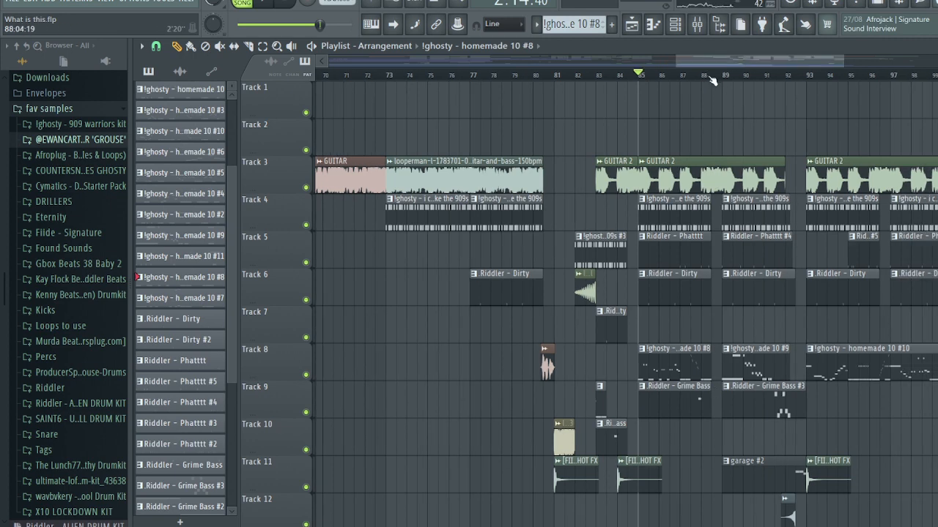
- Play the arrangement section from bar 89 in the playlist
{"action": "scroll", "coordinate": [766, 333], "scroll_direction": "down", "scroll_amount": 2}
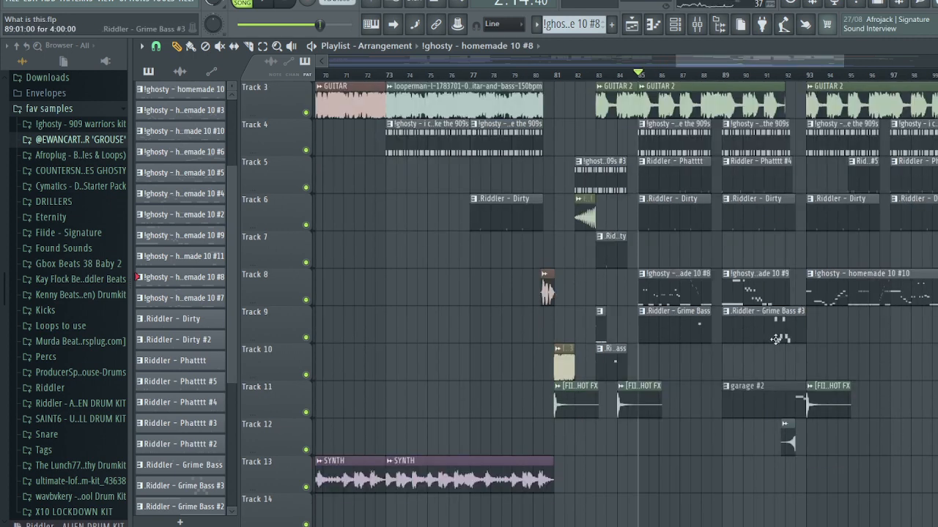
{"action": "left_click", "coordinate": [725, 75]}
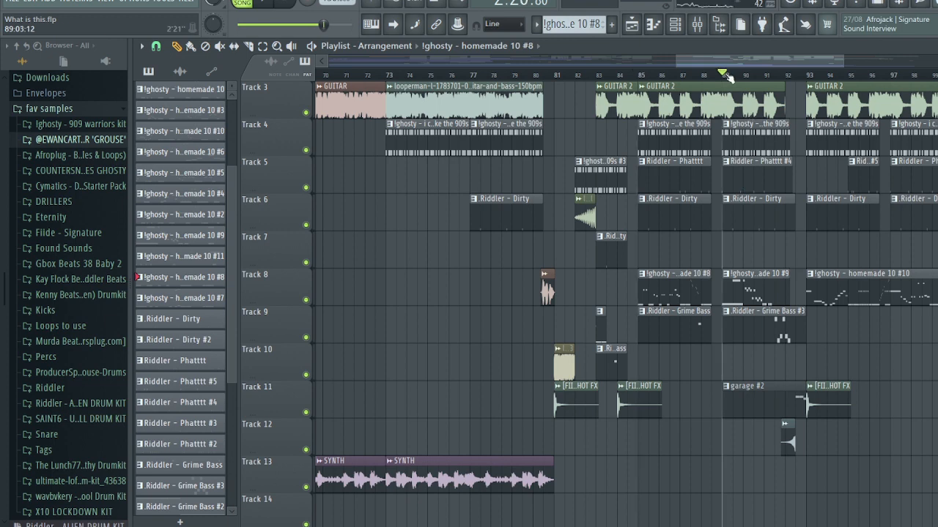
{"action": "key", "text": "space"}
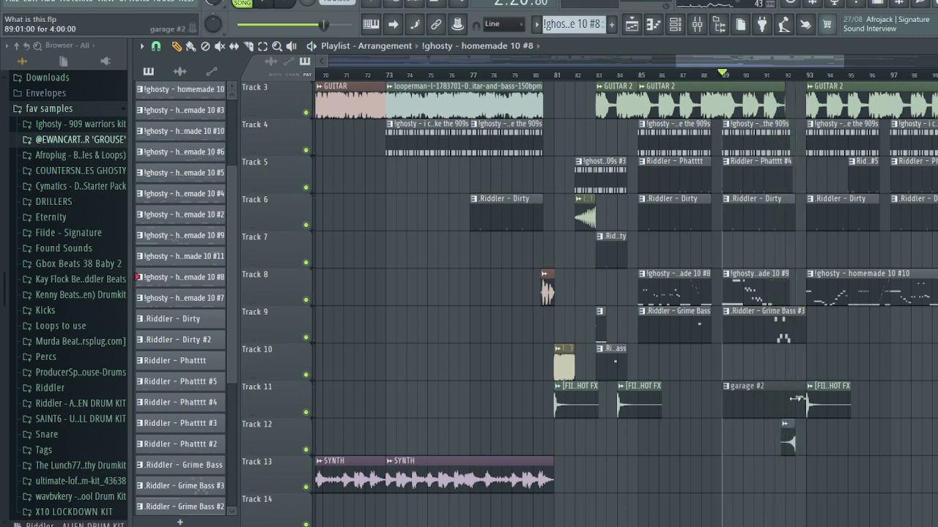
- Open the notes of the !ghosty - homemade 10 #9 pattern on Track 8 and set the piano roll snap to 1/2 step
{"action": "double_click", "coordinate": [753, 292]}
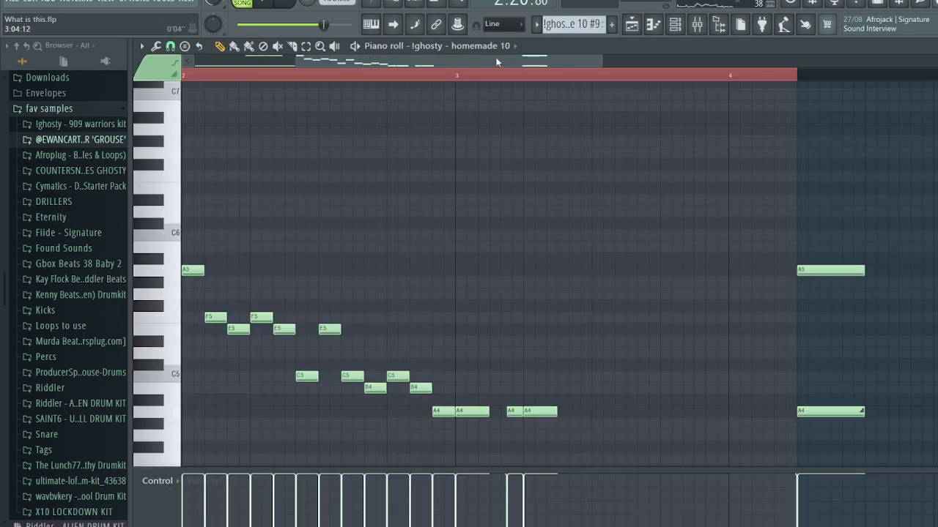
{"action": "left_click", "coordinate": [170, 46]}
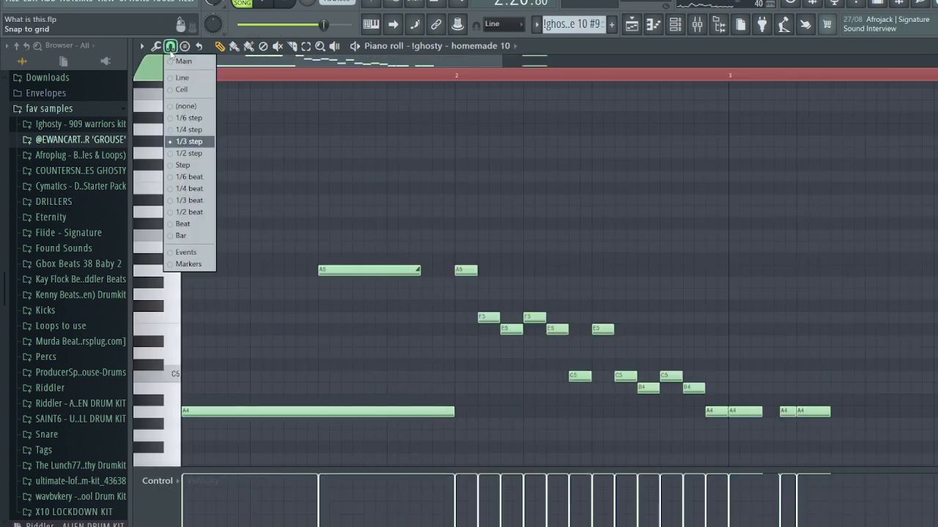
{"action": "left_click", "coordinate": [185, 153]}
{"action": "scroll", "coordinate": [511, 282], "scroll_direction": "up", "scroll_amount": 1}
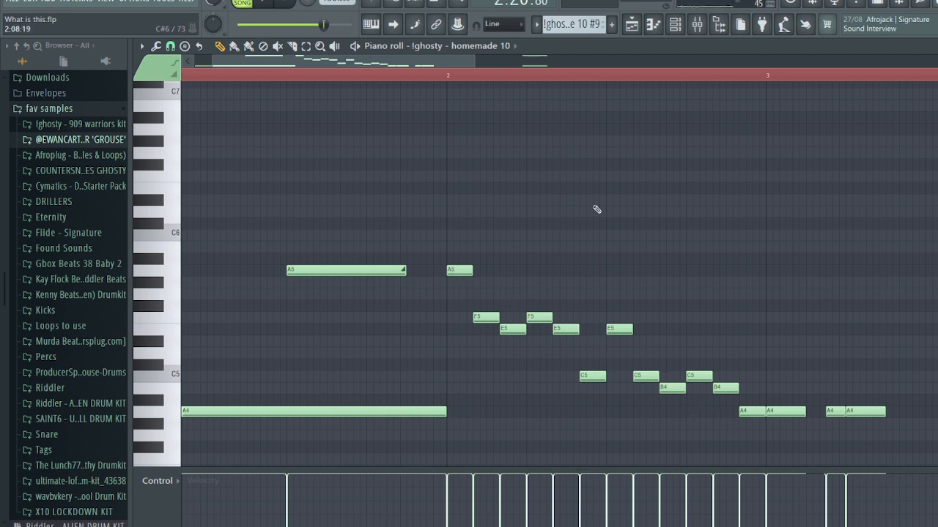
- Play the !ghosty - homemade 10 #9 notes from bar 2 and again from the start, and return to the playlist
{"action": "left_click", "coordinate": [451, 79]}
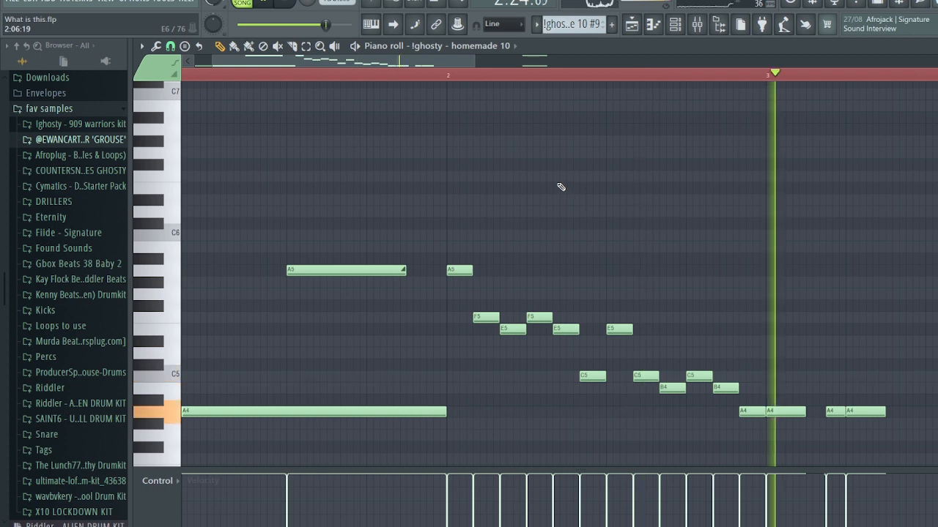
{"action": "key", "text": "space"}
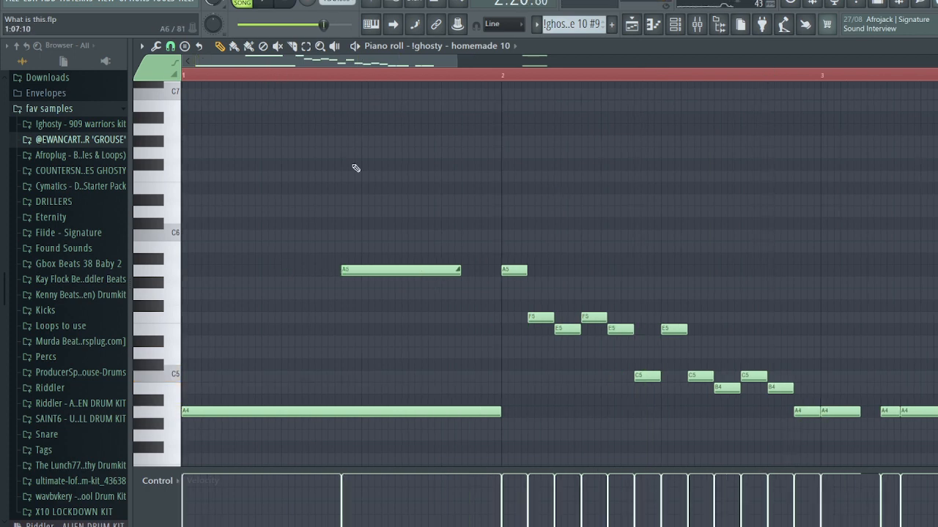
{"action": "key", "text": "space"}
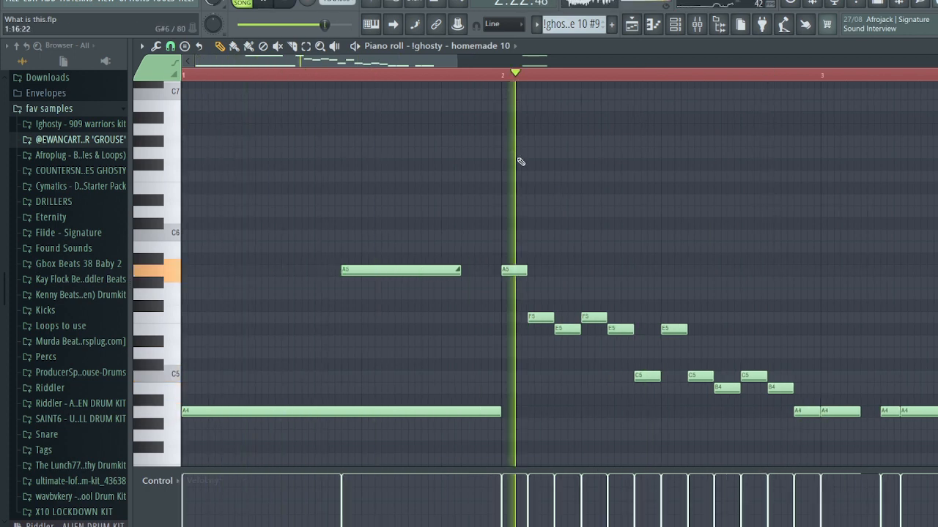
{"action": "key", "text": "space"}
{"action": "key", "text": "Escape"}
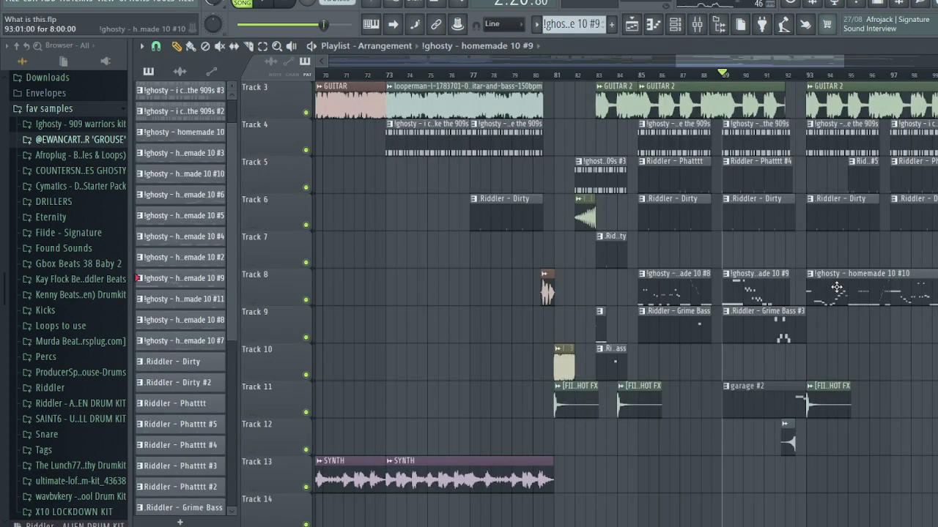
- Play the arrangement from bar 91 and look over the automation clips on Tracks 21 to 25
{"action": "left_click", "coordinate": [766, 76]}
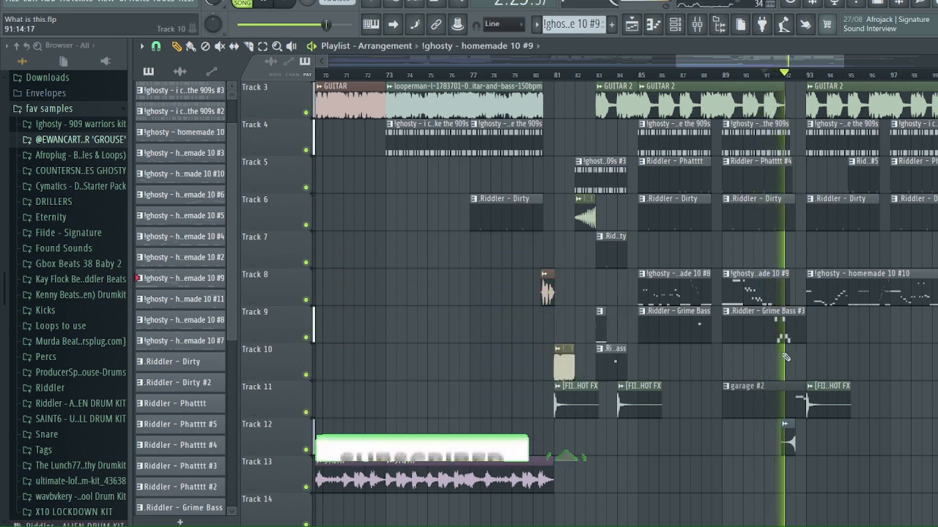
{"action": "key", "text": "space"}
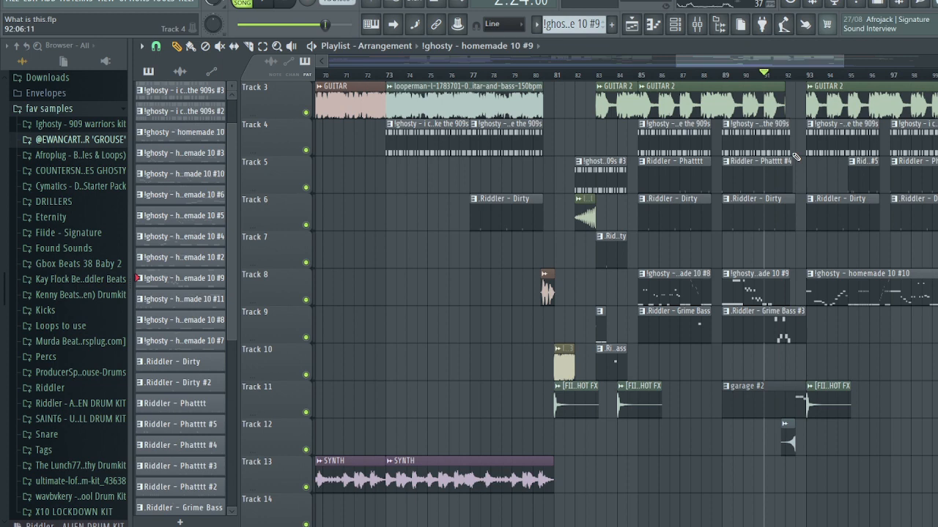
{"action": "scroll", "coordinate": [799, 293], "scroll_direction": "down", "scroll_amount": 8}
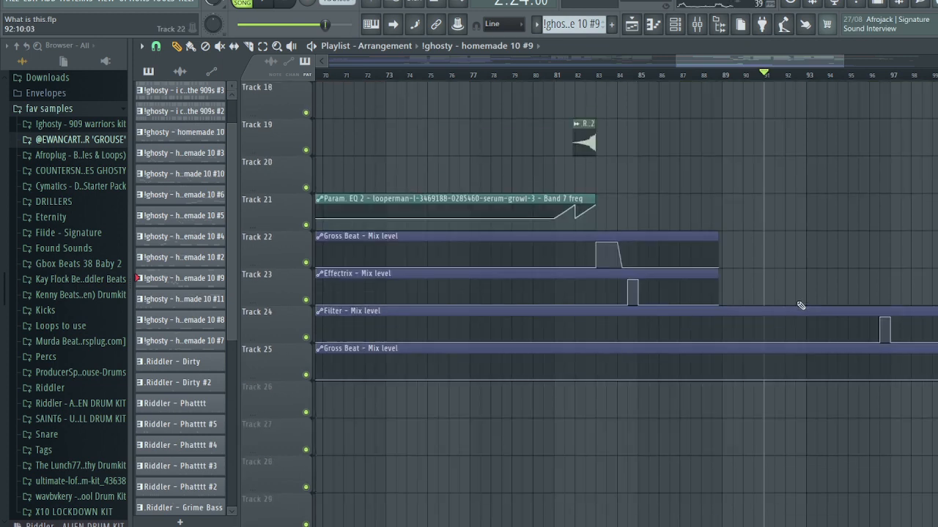
{"action": "scroll", "coordinate": [801, 308], "scroll_direction": "up", "scroll_amount": 5}
{"action": "scroll", "coordinate": [802, 306], "scroll_direction": "up", "scroll_amount": 4}
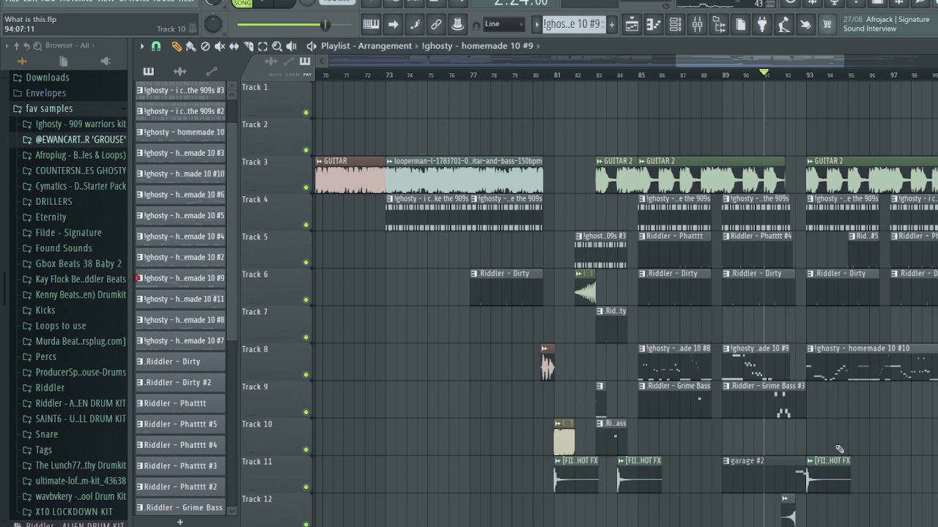
- Play the garage #2 pattern on Track 11 from the middle of bar 92
{"action": "scroll", "coordinate": [822, 427], "scroll_direction": "up", "scroll_amount": 2}
{"action": "left_click_drag", "start_coordinate": [743, 61], "coordinate": [760, 62]}
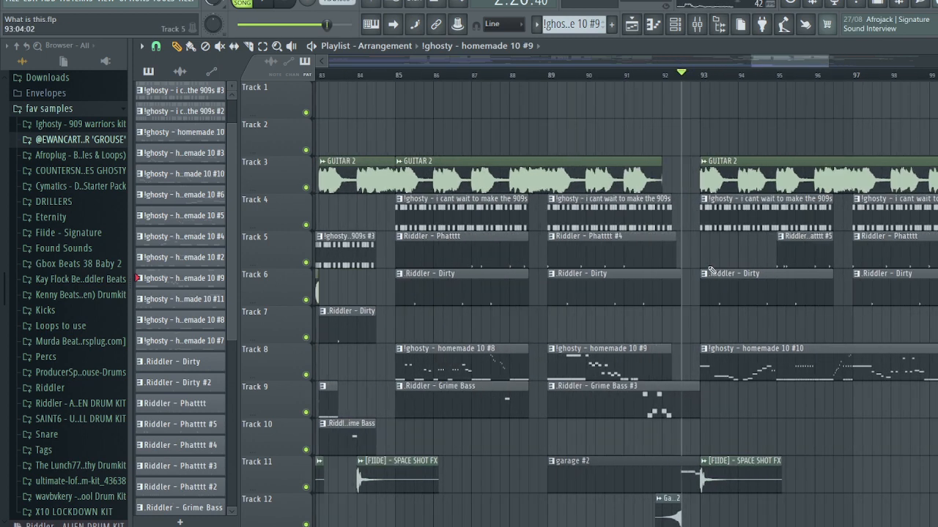
{"action": "scroll", "coordinate": [687, 473], "scroll_direction": "up", "scroll_amount": 2}
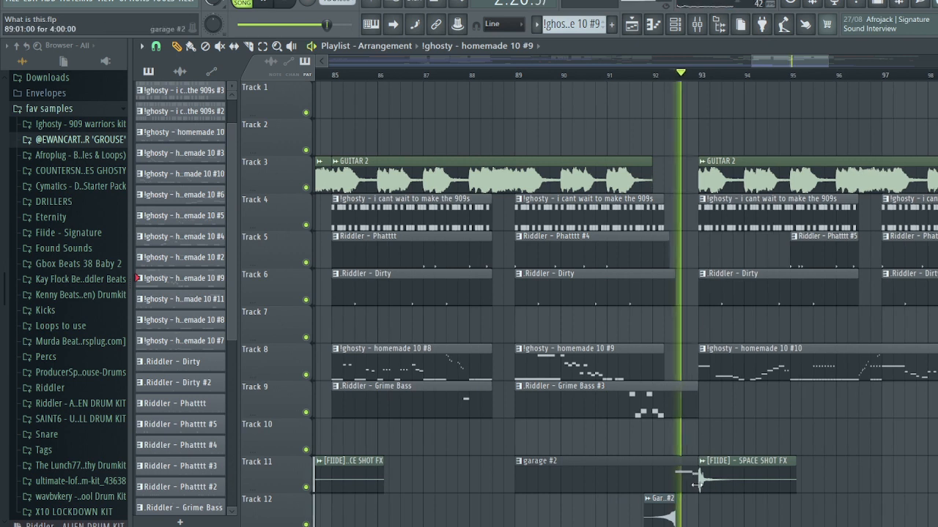
{"action": "right_click", "coordinate": [663, 513]}
{"action": "left_click", "coordinate": [628, 75]}
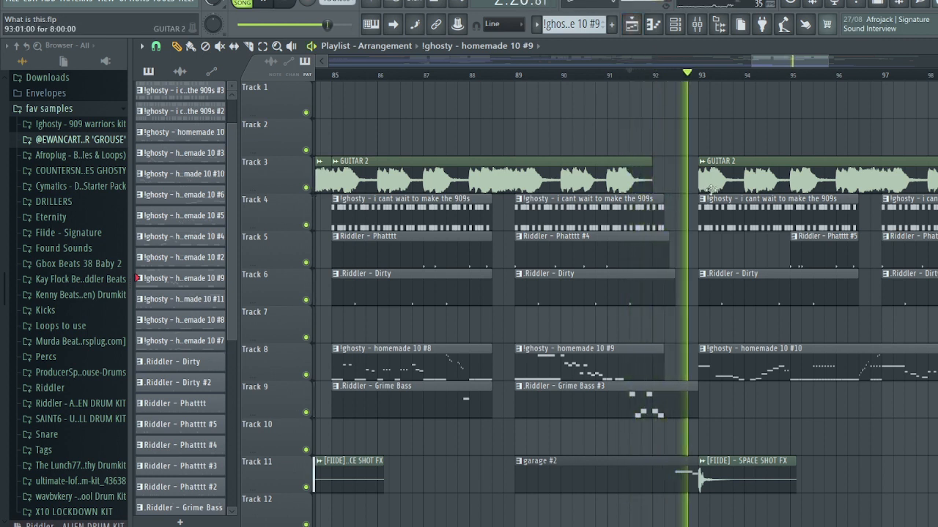
{"action": "key", "text": "space"}
{"action": "key", "text": "ctrl+z"}
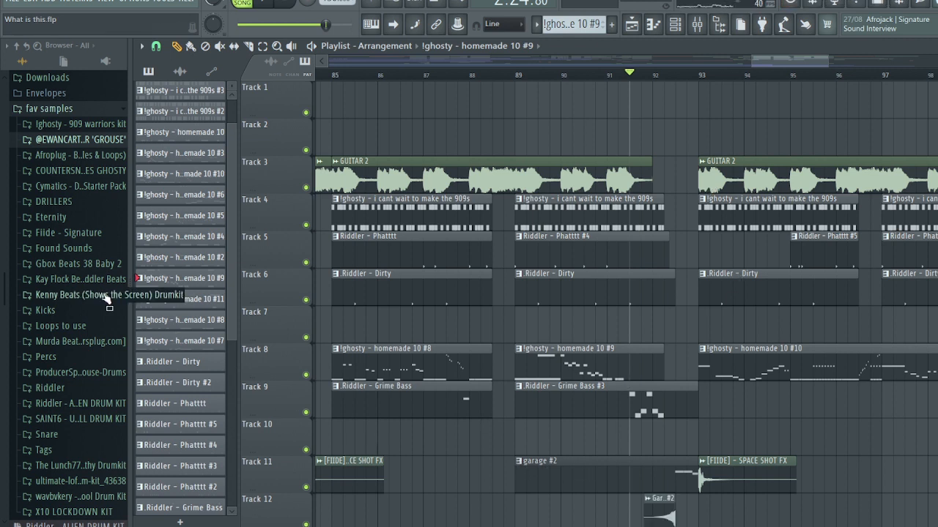
{"action": "left_click", "coordinate": [73, 139]}
{"action": "left_click", "coordinate": [78, 154]}
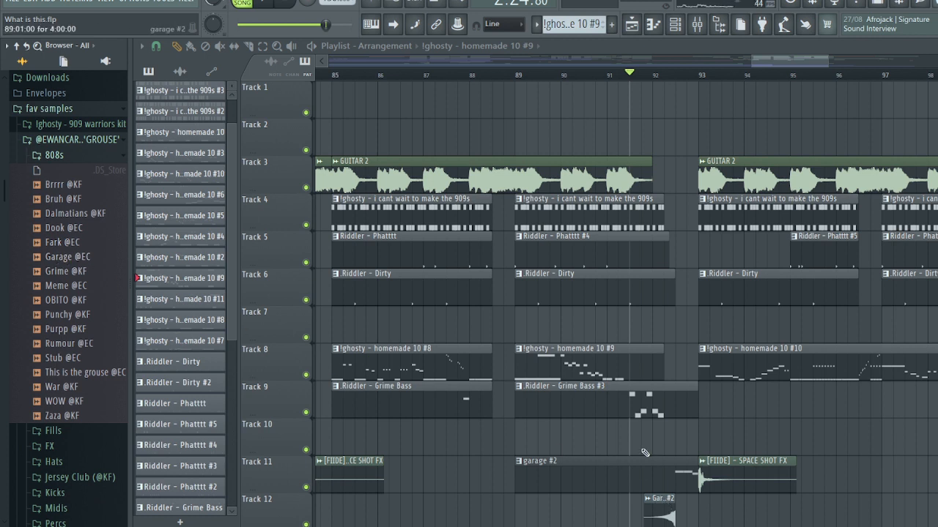
{"action": "double_click", "coordinate": [664, 508]}
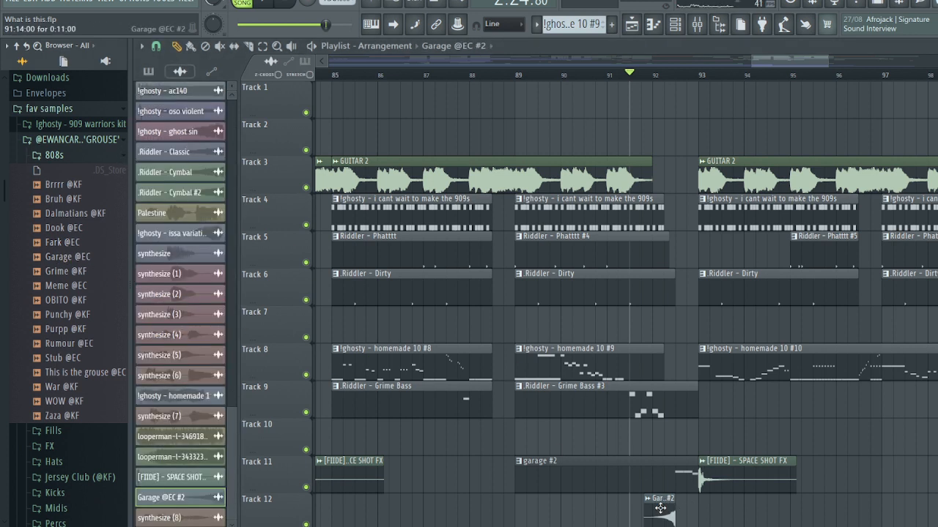
{"action": "left_click", "coordinate": [458, 369]}
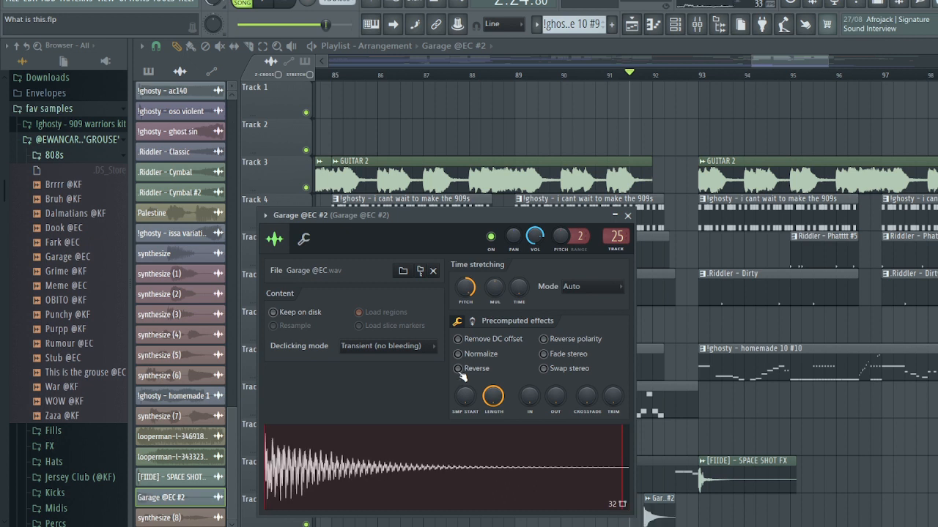
{"action": "left_click", "coordinate": [459, 369]}
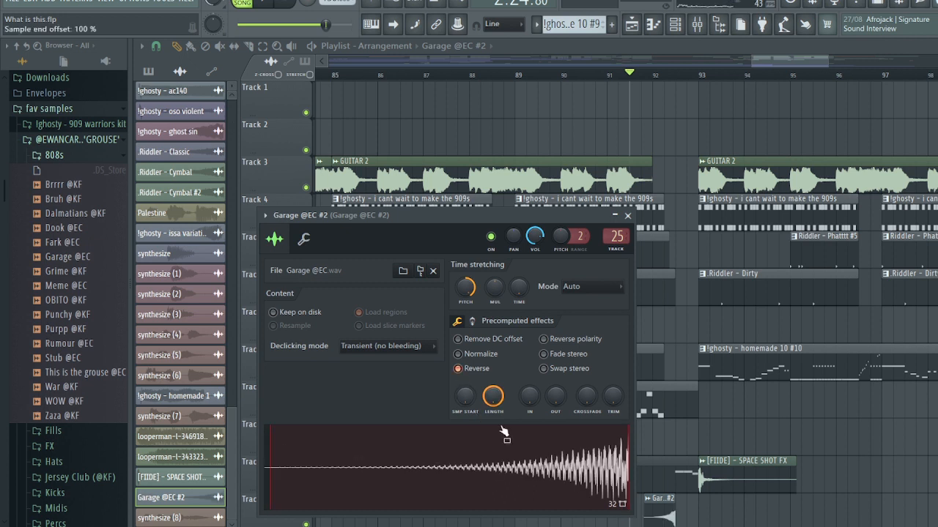
{"action": "left_click", "coordinate": [628, 216]}
{"action": "scroll", "coordinate": [835, 300], "scroll_direction": "down", "scroll_amount": 1}
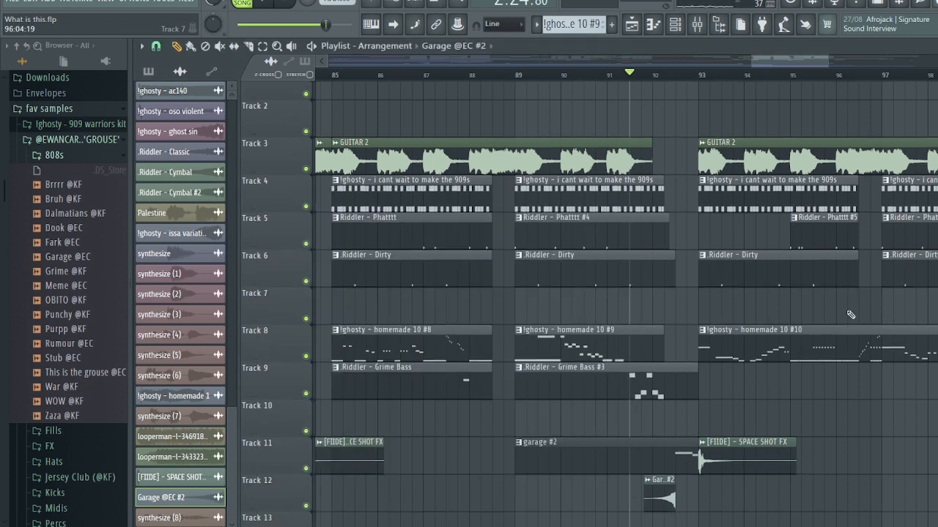
{"action": "key", "text": "space"}
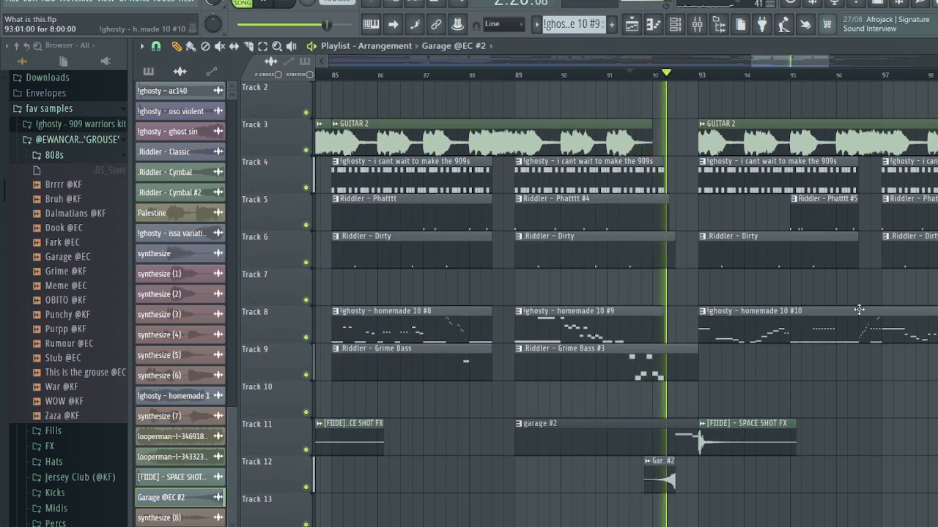
{"action": "key", "text": "space"}
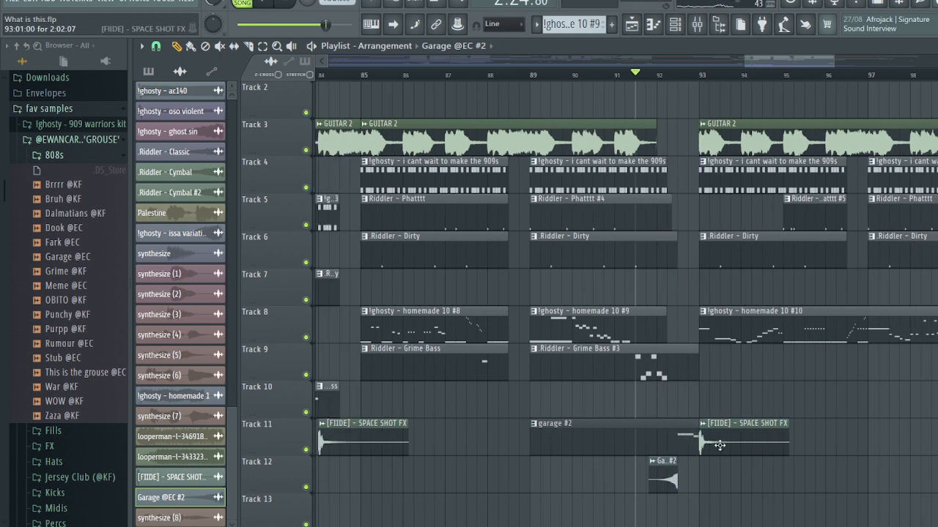
- Play the arrangement section from bar 93 in the playlist
{"action": "scroll", "coordinate": [732, 75], "scroll_direction": "down", "scroll_amount": 5}
{"action": "scroll", "coordinate": [759, 59], "scroll_direction": "right", "scroll_amount": 4}
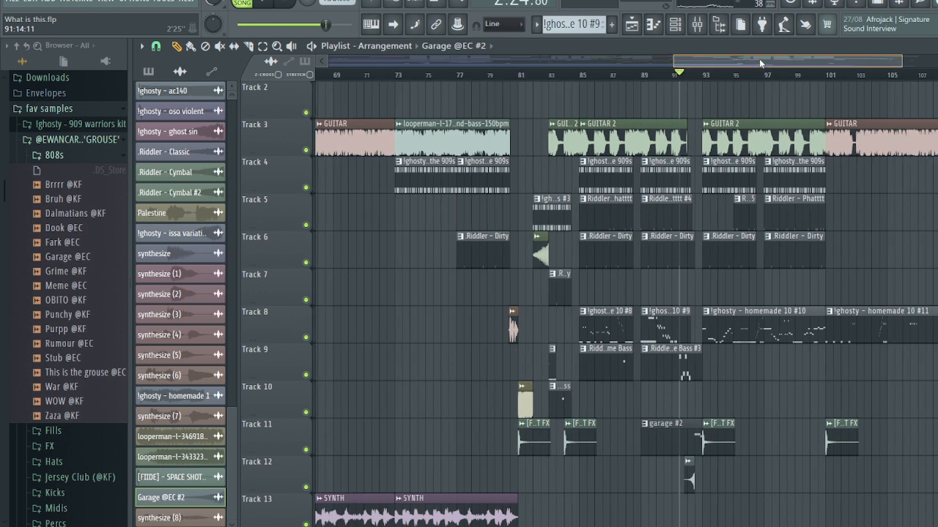
{"action": "left_click", "coordinate": [680, 75]}
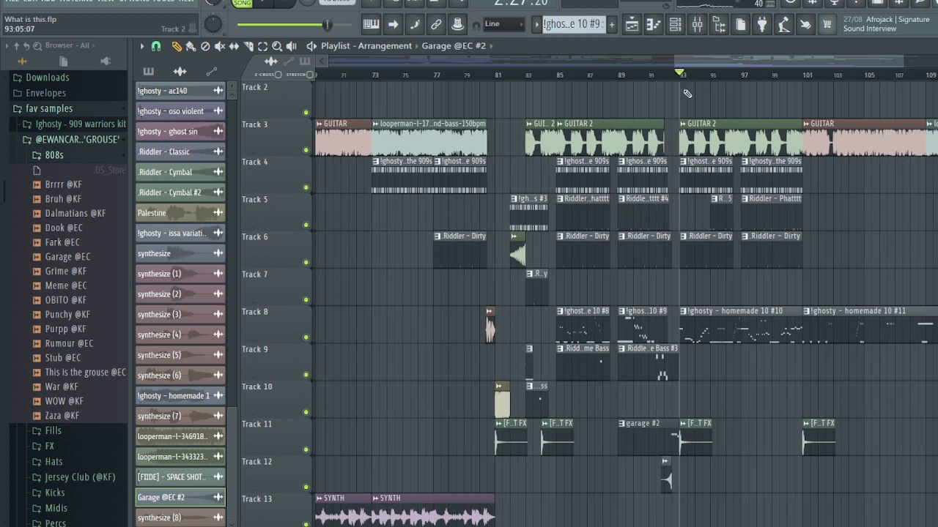
{"action": "key", "text": "space"}
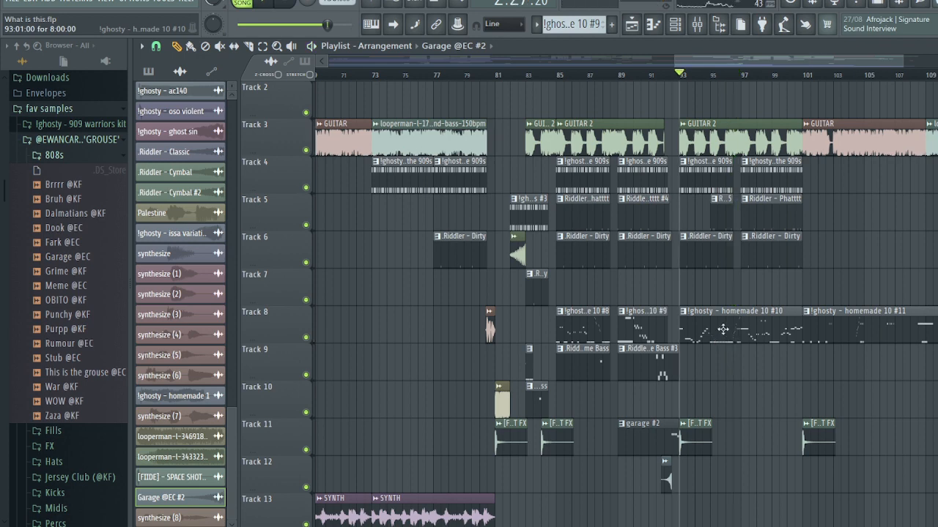
- View the notes of the !ghosty - homemade 10 #10 pattern on Track 8 from bar 1 and return to the playlist
{"action": "double_click", "coordinate": [722, 330]}
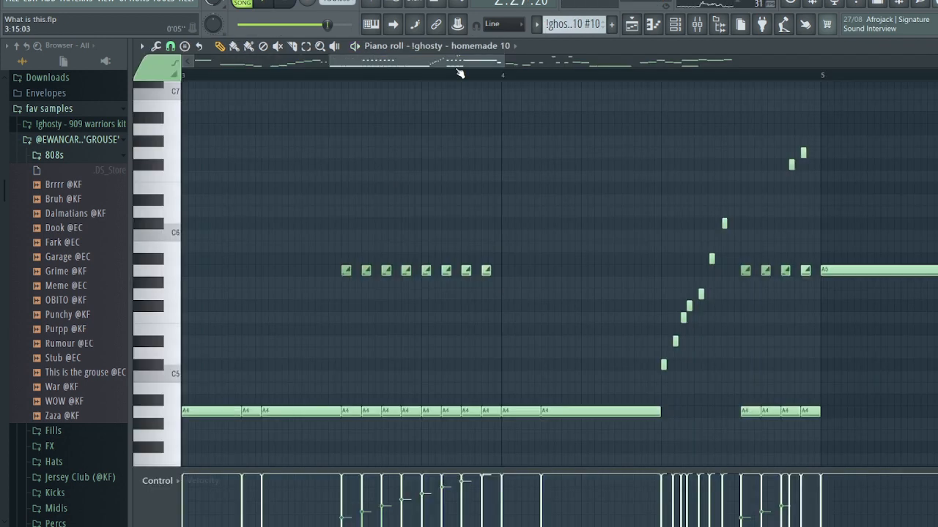
{"action": "left_click_drag", "start_coordinate": [458, 65], "coordinate": [323, 65]}
{"action": "scroll", "coordinate": [833, 328], "scroll_direction": "down", "scroll_amount": 4}
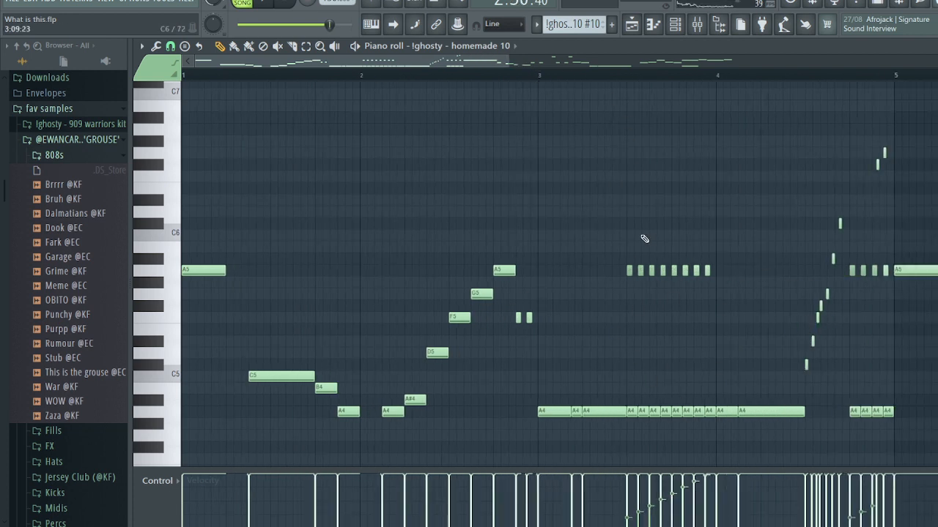
{"action": "key", "text": "Escape"}
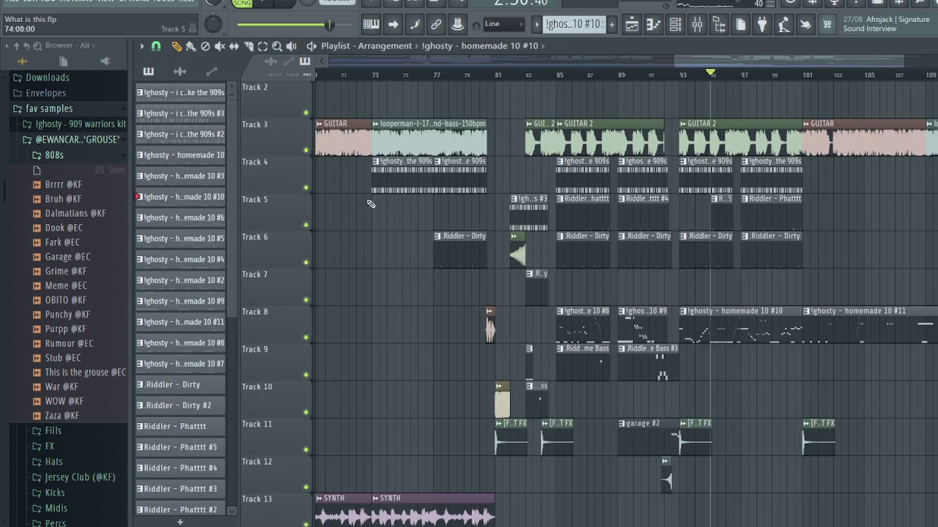
- Mute Tracks 3, 4, 5 and 6, playing briefly from bar 95 with only the guitar track muted
{"action": "left_click", "coordinate": [307, 150]}
{"action": "key", "text": "space"}
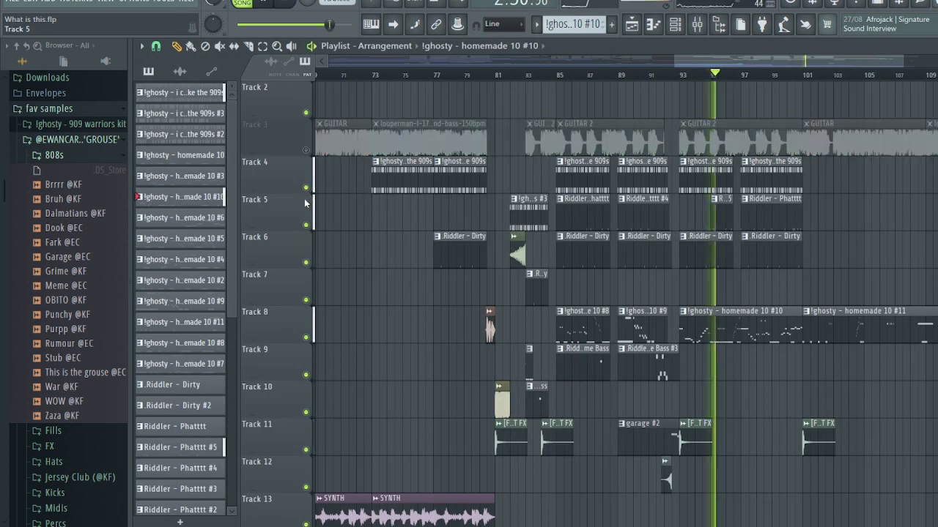
{"action": "key", "text": "space"}
{"action": "left_click", "coordinate": [306, 188]}
{"action": "left_click", "coordinate": [306, 225]}
{"action": "left_click", "coordinate": [307, 262]}
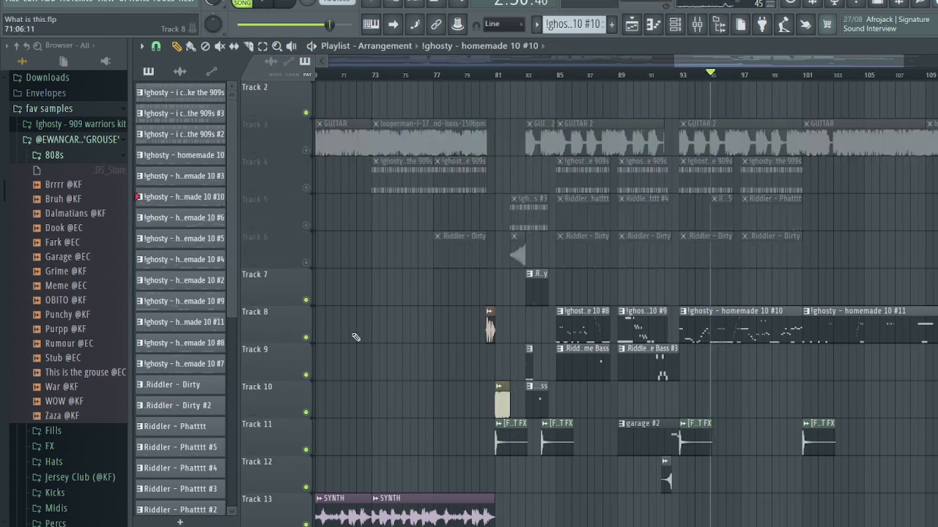
- Select the eight short A5 slide notes in bar 3 of the !ghosty - homemade 10 #10 pattern and play from bar 3
{"action": "double_click", "coordinate": [722, 335]}
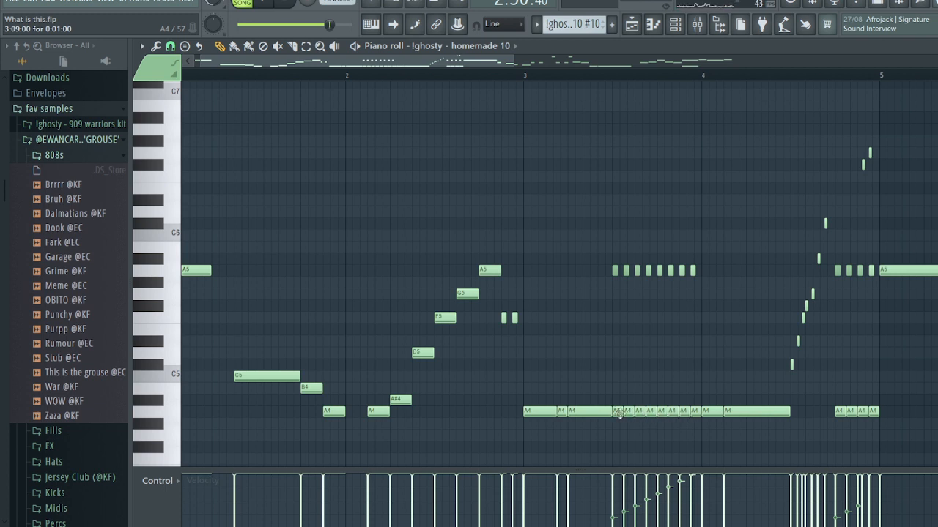
{"action": "scroll", "coordinate": [622, 289], "scroll_direction": "up", "scroll_amount": 3}
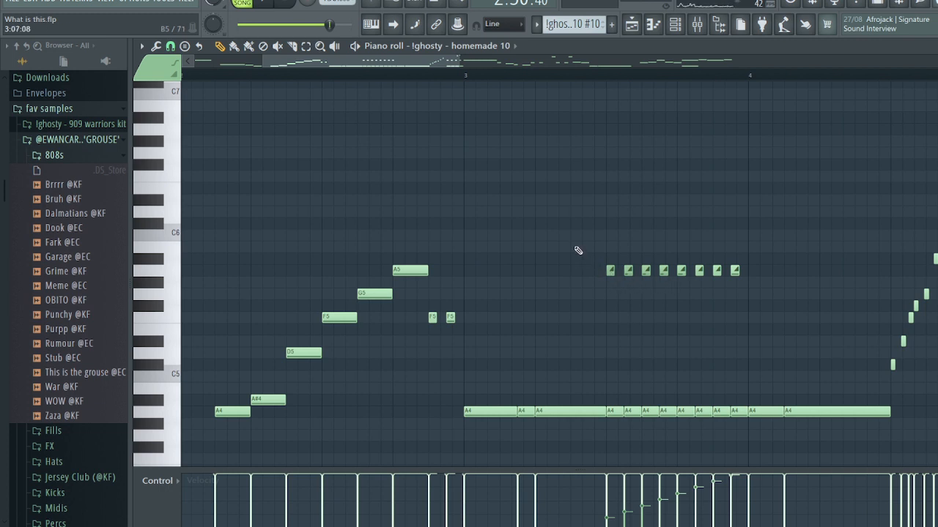
{"action": "left_click_drag", "start_coordinate": [578, 250], "coordinate": [753, 299]}
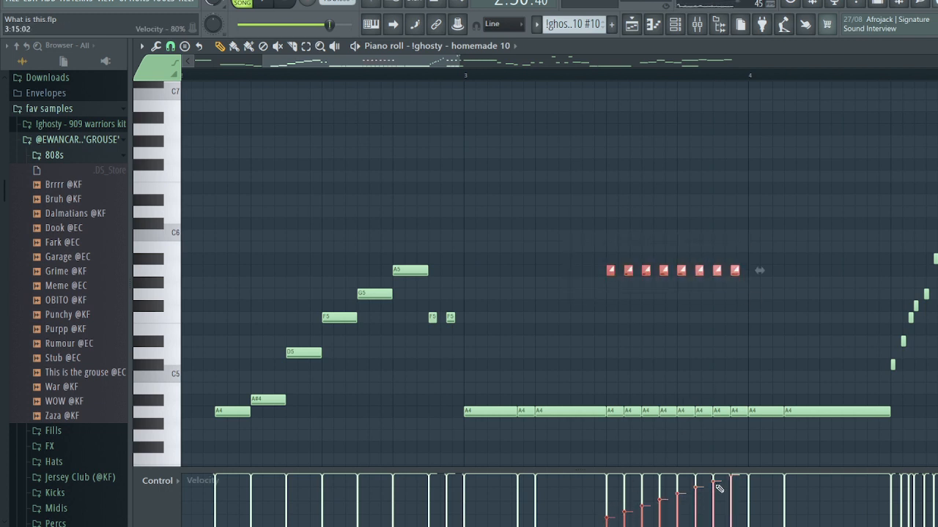
{"action": "left_click", "coordinate": [465, 76]}
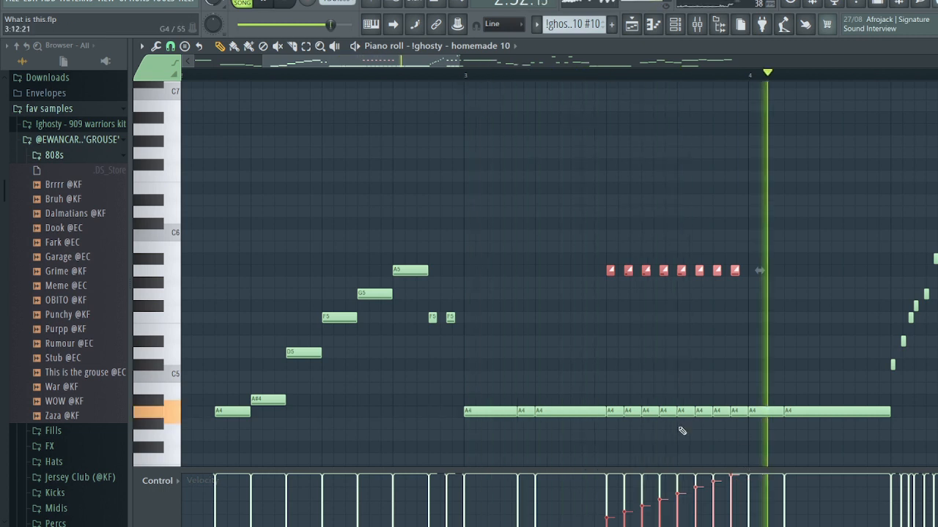
{"action": "key", "text": "space"}
- Try raising the selected A5 slide notes to an even, full velocity and play the pattern from bar 3
{"action": "mouse_move", "coordinate": [608, 506]}
{"action": "left_mouse_down"}
{"action": "mouse_move", "coordinate": [728, 397]}
{"action": "mouse_move", "coordinate": [543, 329]}
{"action": "left_mouse_up"}
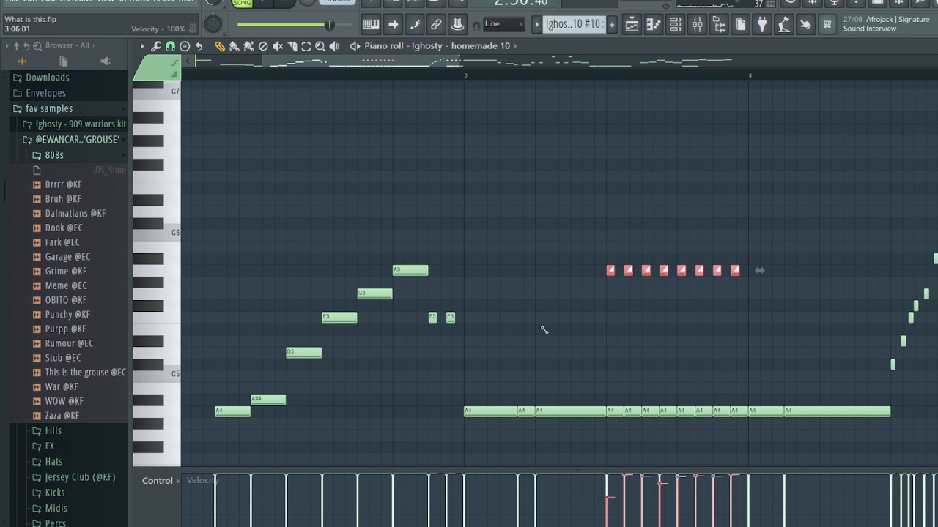
{"action": "mouse_move", "coordinate": [579, 526]}
{"action": "left_mouse_down"}
{"action": "mouse_move", "coordinate": [623, 442]}
{"action": "mouse_move", "coordinate": [793, 404]}
{"action": "left_mouse_up"}
{"action": "key", "text": "space"}
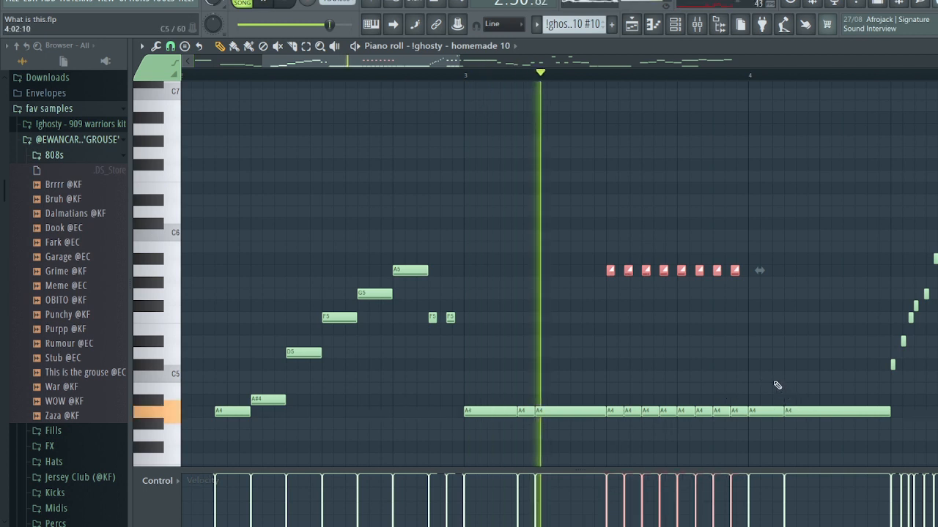
{"action": "key", "text": "space"}
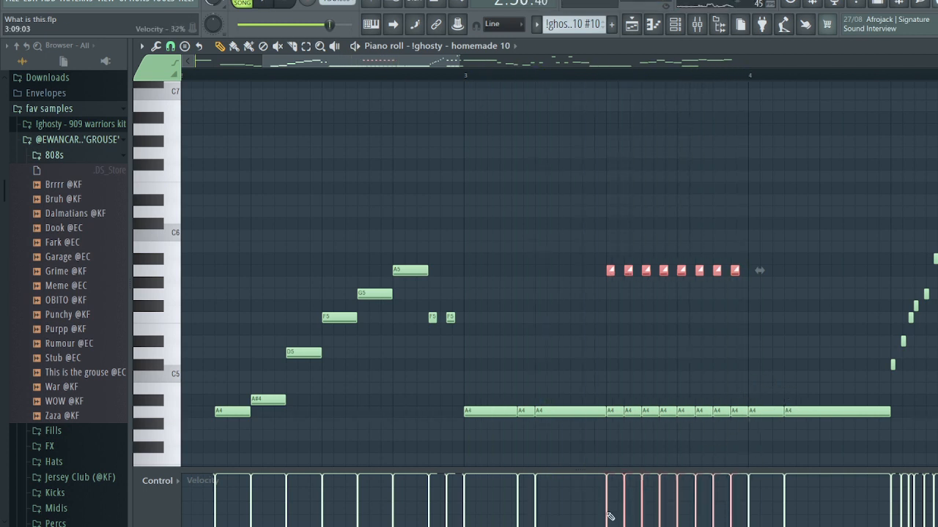
- Redraw the selected slide notes' velocities as a rising ramp up to 100% and play the result from bar 3
{"action": "left_click_drag", "start_coordinate": [604, 520], "coordinate": [730, 474]}
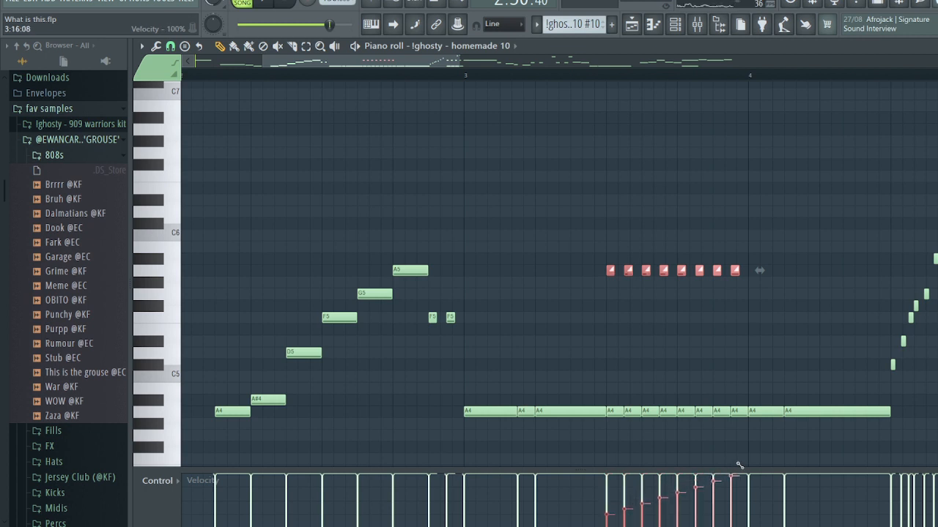
{"action": "key", "text": "space"}
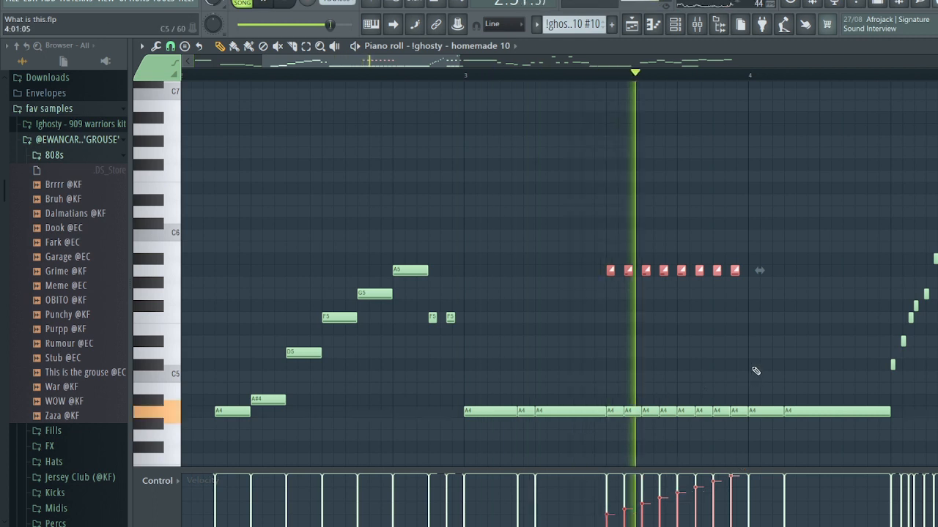
{"action": "key", "text": "space"}
- Play the pattern from bar 4 twice to hear the rising run of short notes lead into bar 5
{"action": "left_click_drag", "start_coordinate": [416, 63], "coordinate": [495, 72]}
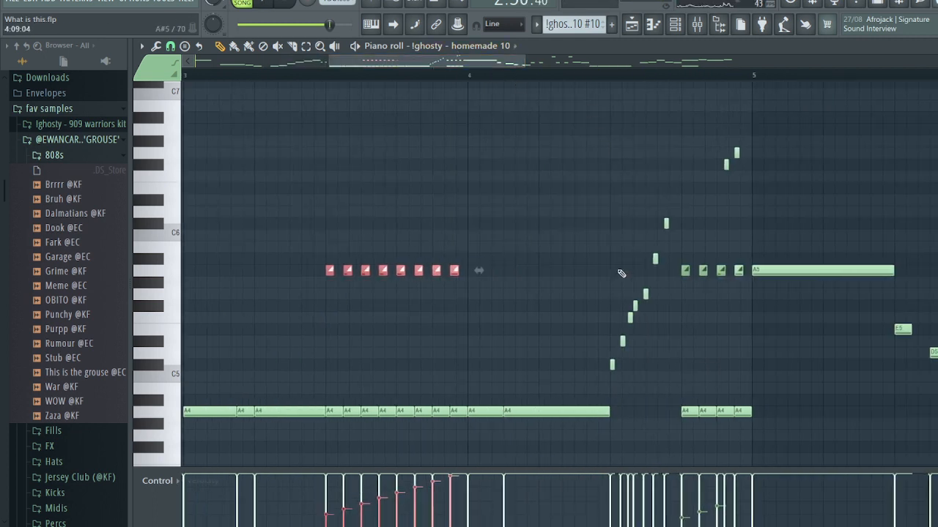
{"action": "left_click", "coordinate": [471, 76]}
{"action": "key", "text": "space"}
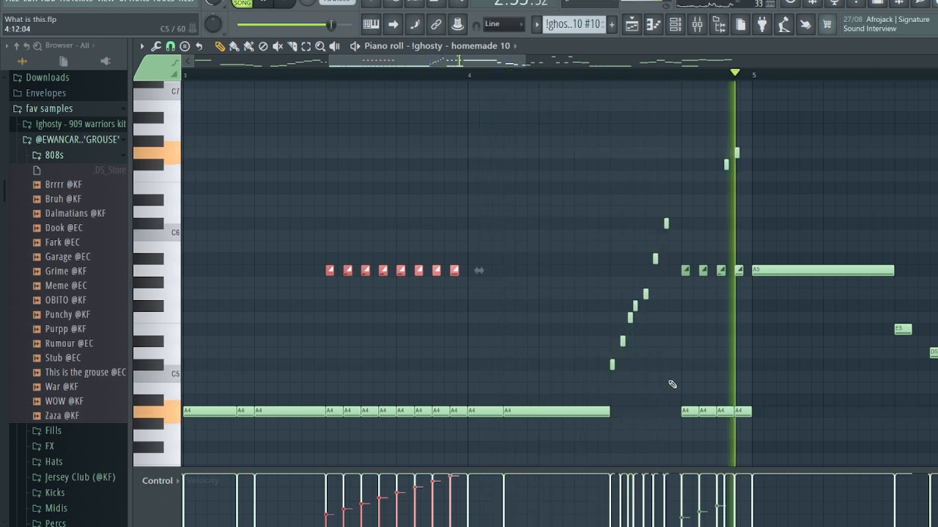
{"action": "key", "text": "space"}
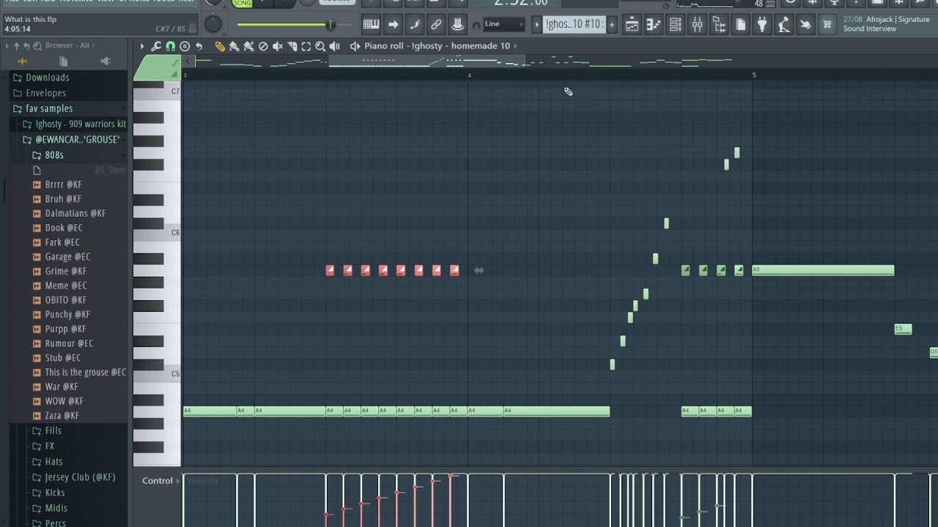
{"action": "key", "text": "space"}
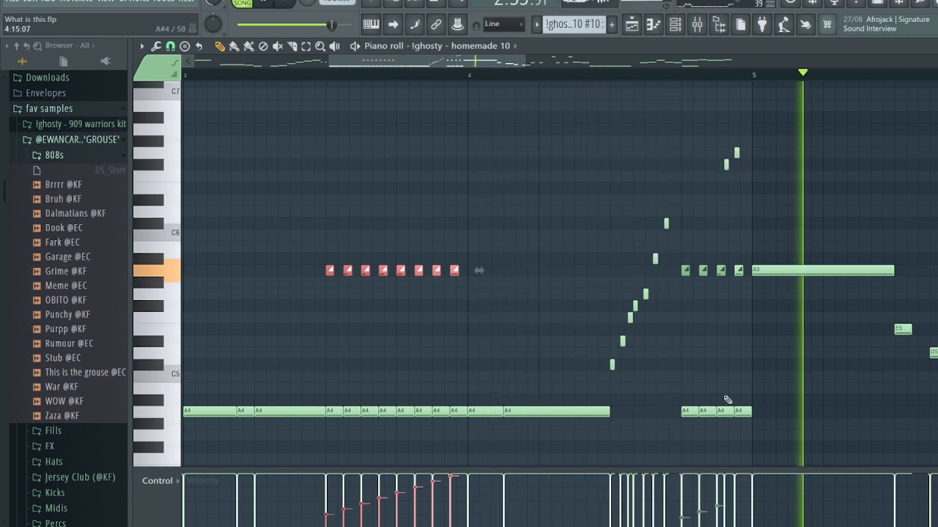
{"action": "key", "text": "space"}
{"action": "scroll", "coordinate": [795, 377], "scroll_direction": "down", "scroll_amount": 5}
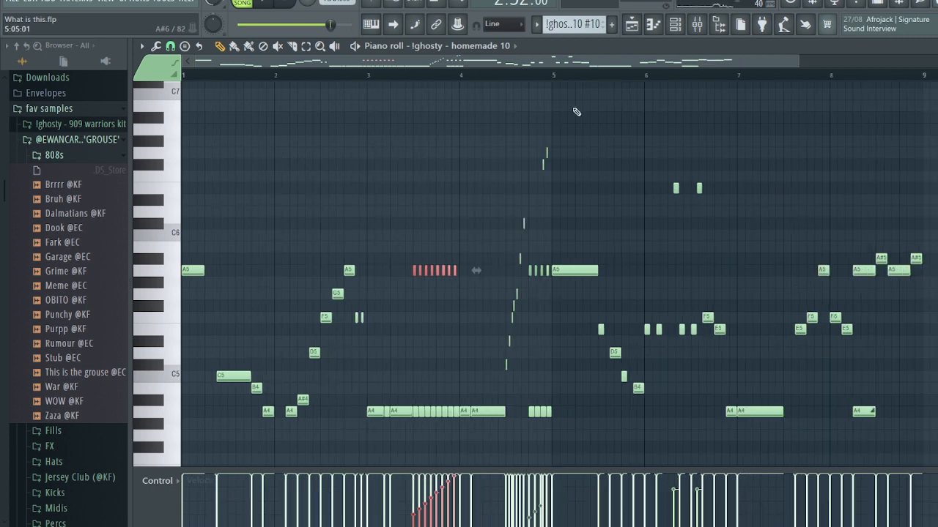
- Unmute Tracks 3, 4, 5 and 6 in the playlist and move the playback position to bar 101
{"action": "key", "text": "F5"}
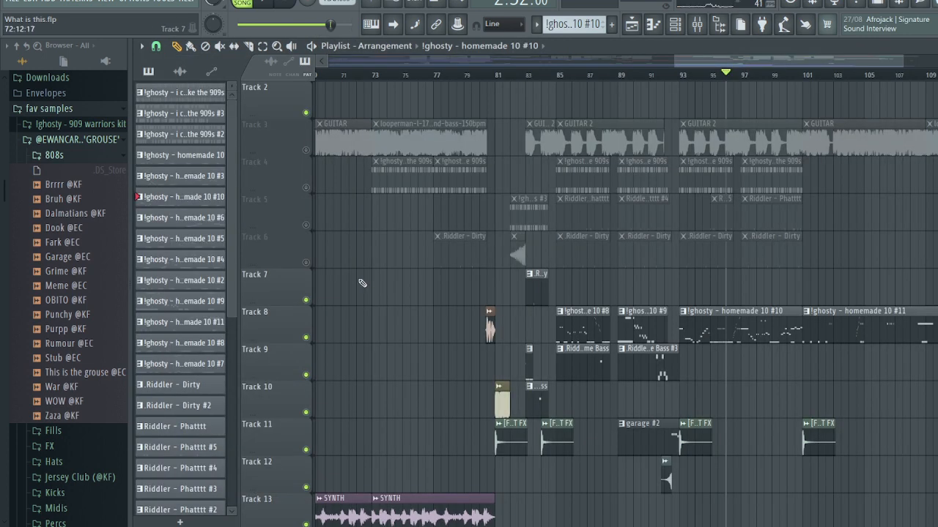
{"action": "right_click", "coordinate": [307, 300]}
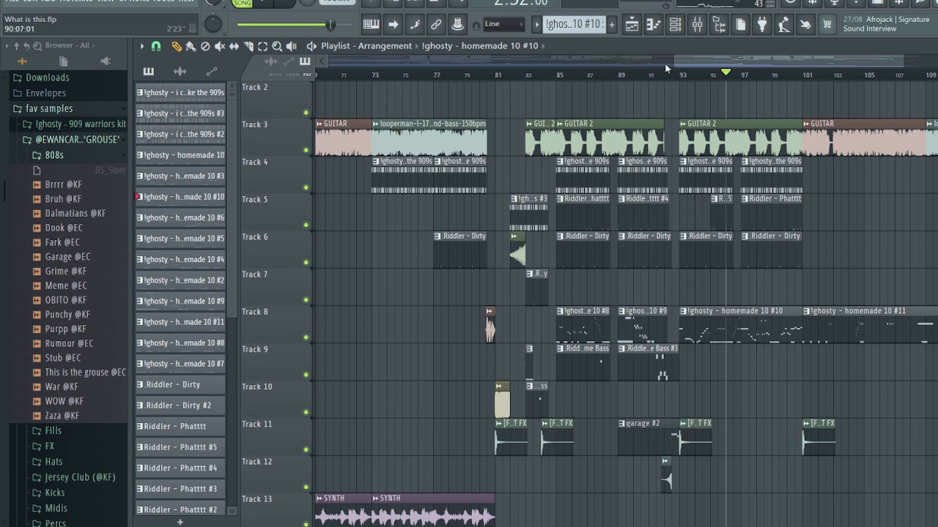
{"action": "scroll", "coordinate": [751, 66], "scroll_direction": "down", "scroll_amount": 5}
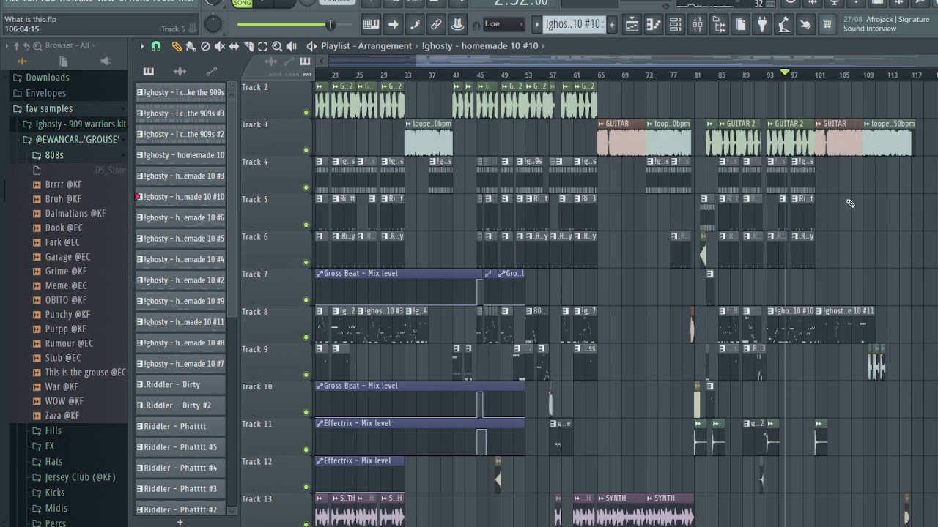
{"action": "scroll", "coordinate": [832, 133], "scroll_direction": "down", "scroll_amount": 3}
{"action": "scroll", "coordinate": [832, 133], "scroll_direction": "down", "scroll_amount": 4}
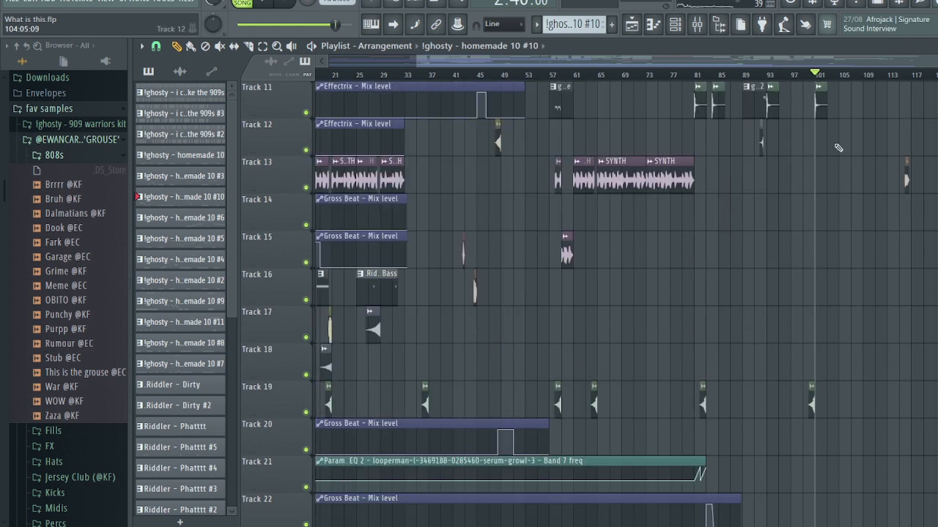
- Play the section from bar 101, examine the notes of the !ghosty - homemade 10 #11 pattern on Track 8, and return to the playlist
{"action": "scroll", "coordinate": [808, 245], "scroll_direction": "up", "scroll_amount": 8}
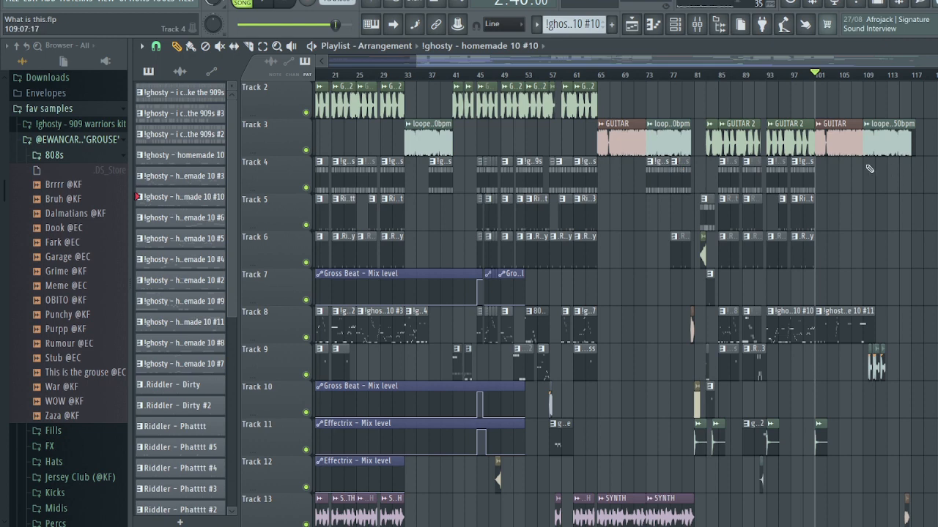
{"action": "scroll", "coordinate": [868, 167], "scroll_direction": "up", "scroll_amount": 3}
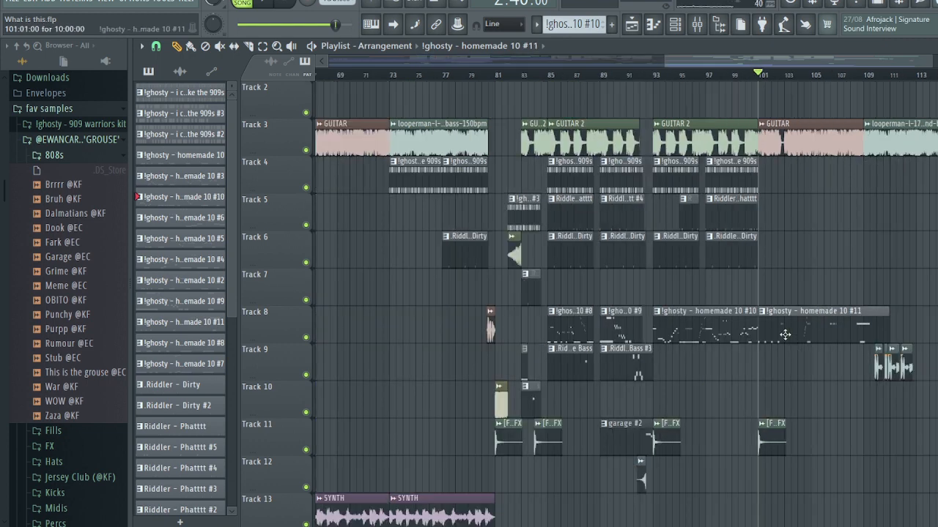
{"action": "double_click", "coordinate": [806, 326]}
{"action": "left_click_drag", "start_coordinate": [536, 66], "coordinate": [395, 77]}
{"action": "scroll", "coordinate": [461, 243], "scroll_direction": "down", "scroll_amount": 2}
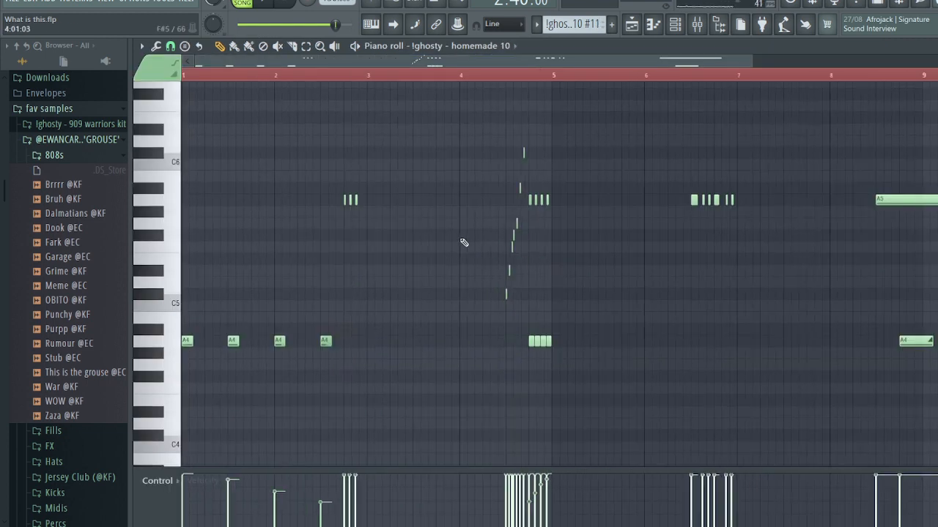
{"action": "key", "text": "space"}
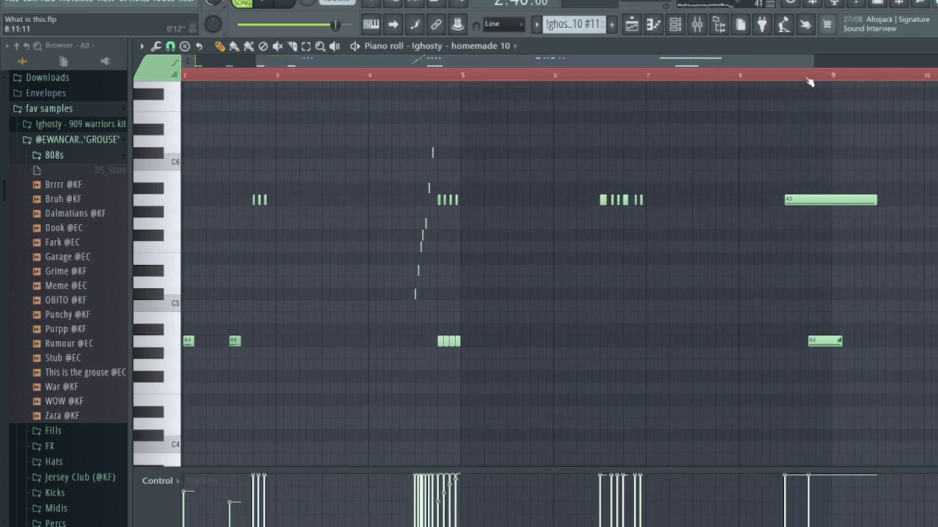
{"action": "key", "text": "F5"}
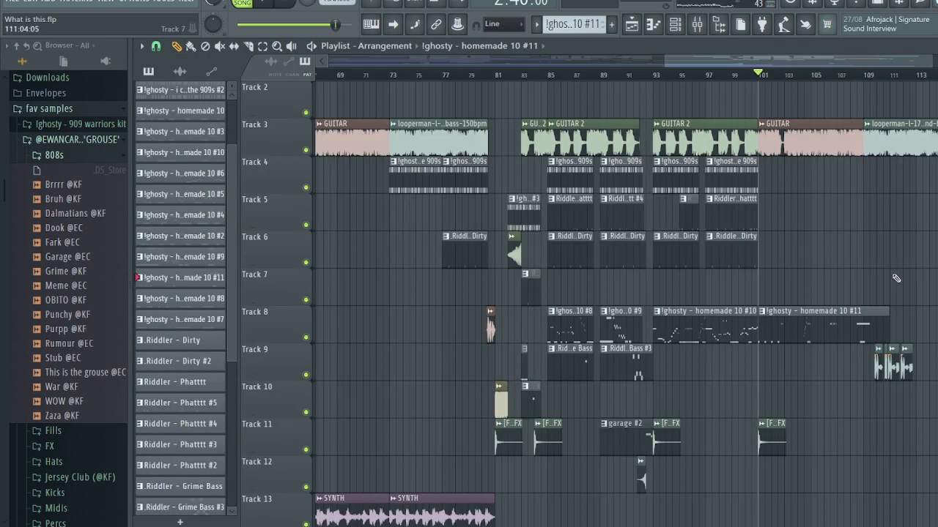
- Try shortening the #11 pattern's last A5 note and A4 slide note to end at bar 9, and play from bar 8
{"action": "scroll", "coordinate": [890, 242], "scroll_direction": "up", "scroll_amount": 2}
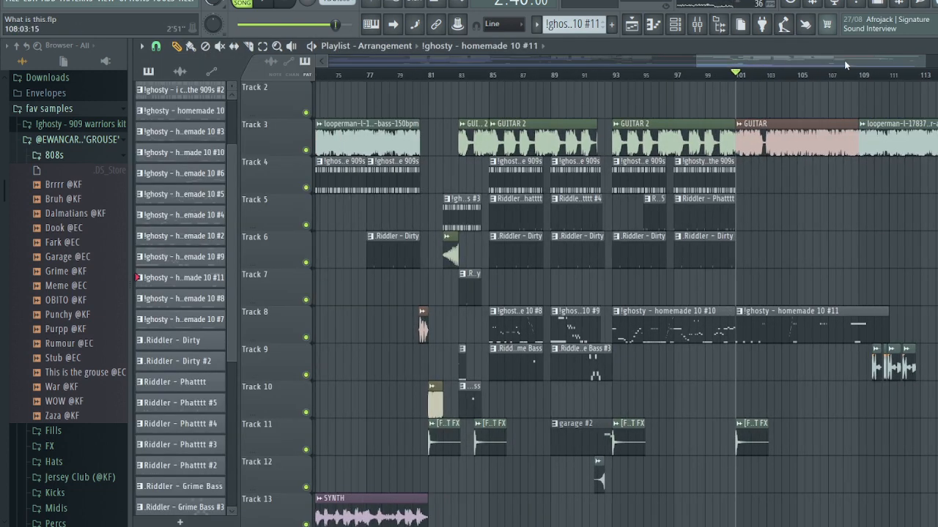
{"action": "left_click_drag", "start_coordinate": [844, 65], "coordinate": [888, 65]}
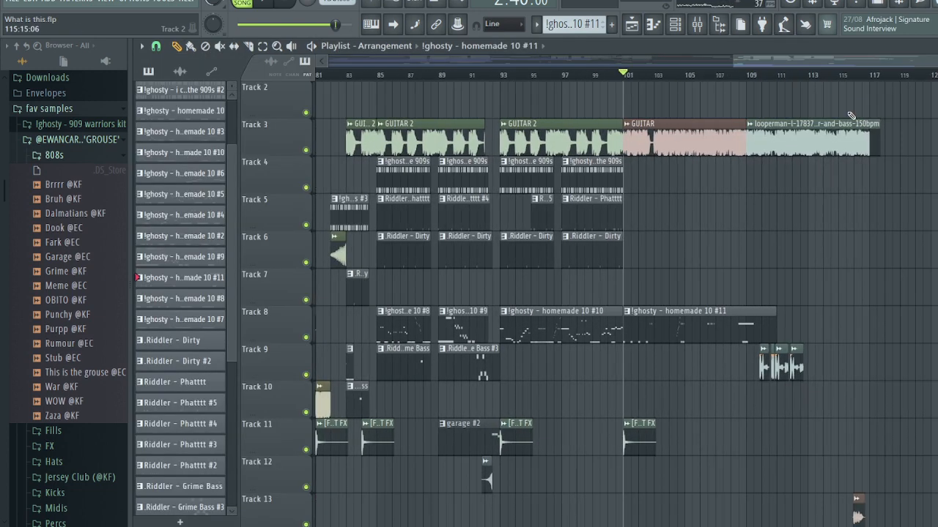
{"action": "double_click", "coordinate": [743, 326]}
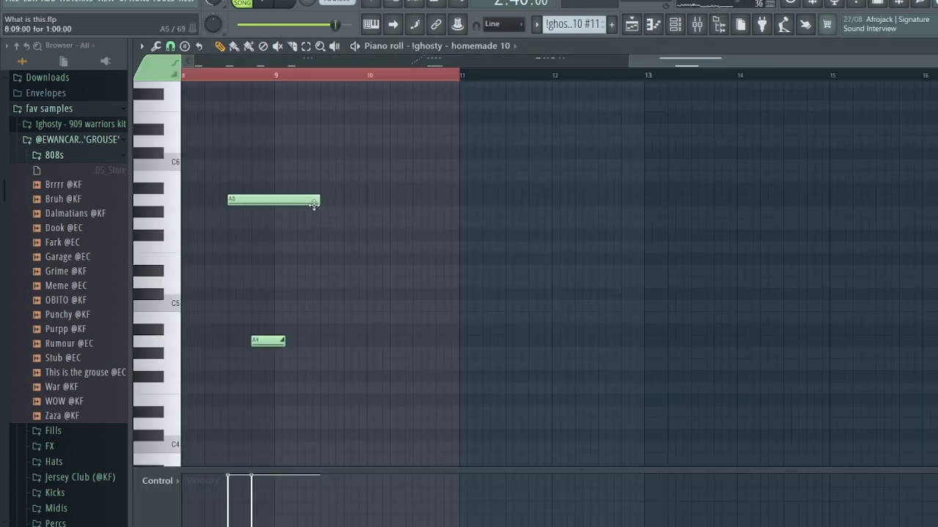
{"action": "left_click_drag", "start_coordinate": [315, 203], "coordinate": [271, 206]}
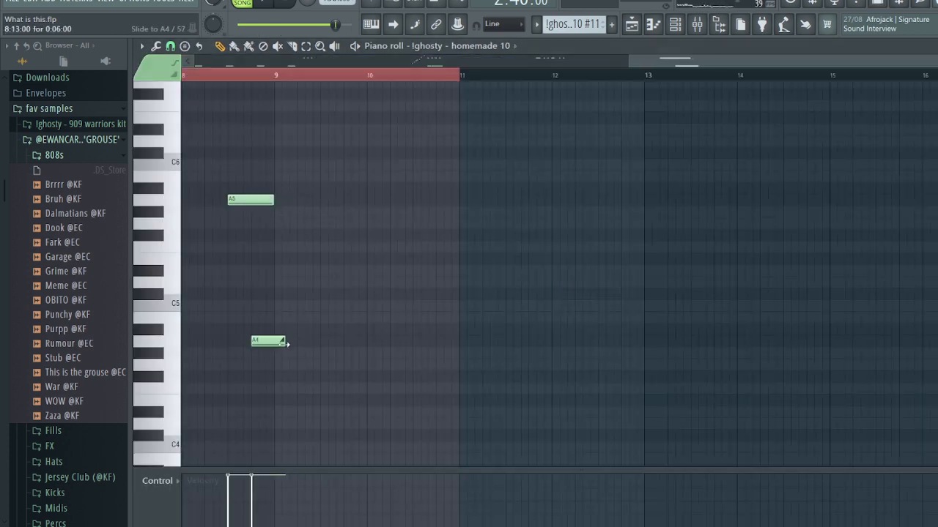
{"action": "left_click_drag", "start_coordinate": [284, 342], "coordinate": [274, 342]}
{"action": "left_click", "coordinate": [211, 78]}
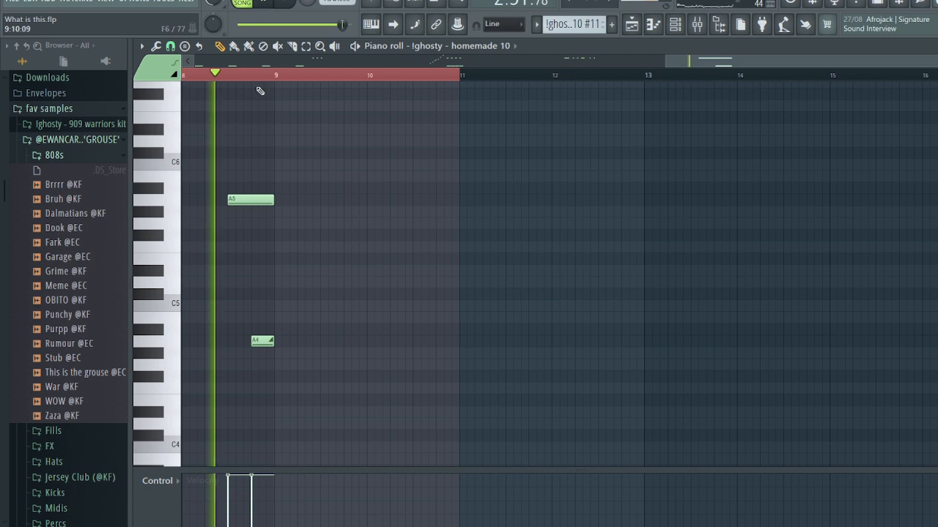
{"action": "key", "text": "space"}
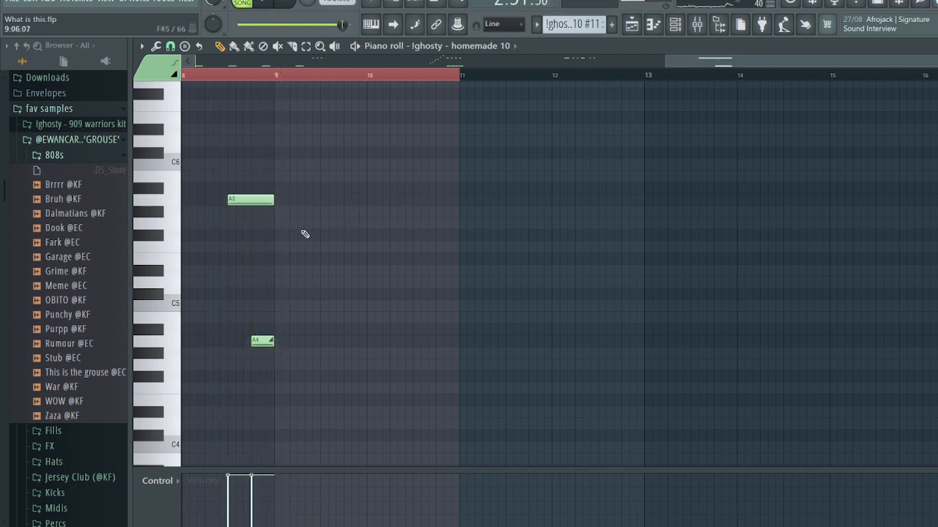
- Lengthen the A5 note to one bar and the A4 slide note to half a bar, play them, and return to the playlist
{"action": "left_click_drag", "start_coordinate": [273, 202], "coordinate": [311, 208]}
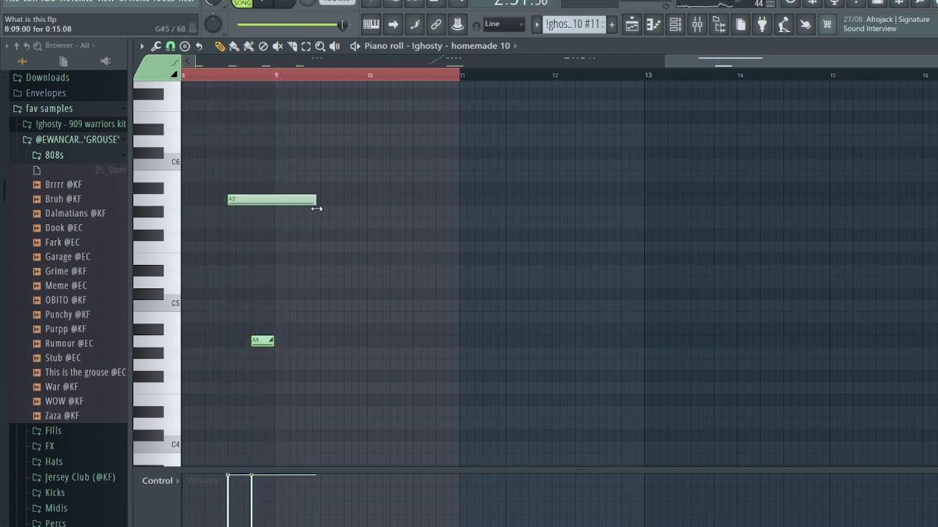
{"action": "left_click_drag", "start_coordinate": [274, 342], "coordinate": [293, 345]}
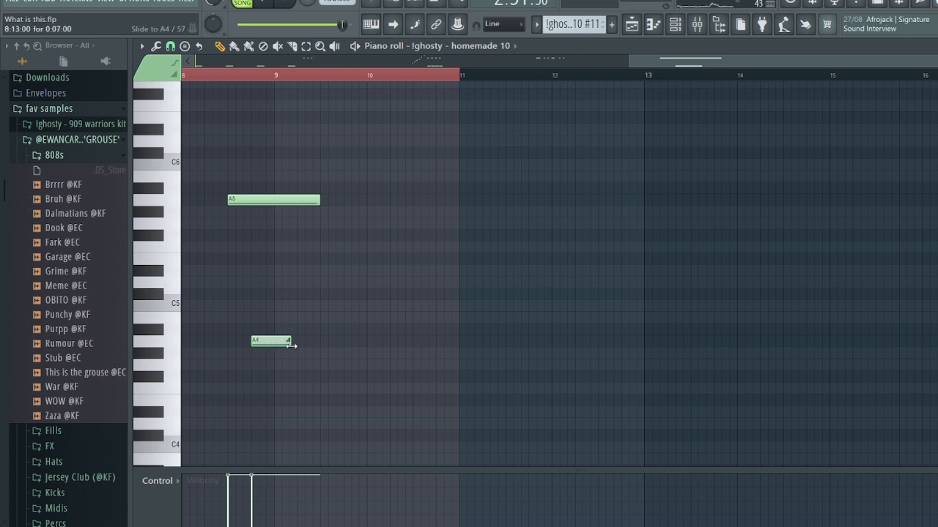
{"action": "key", "text": "space"}
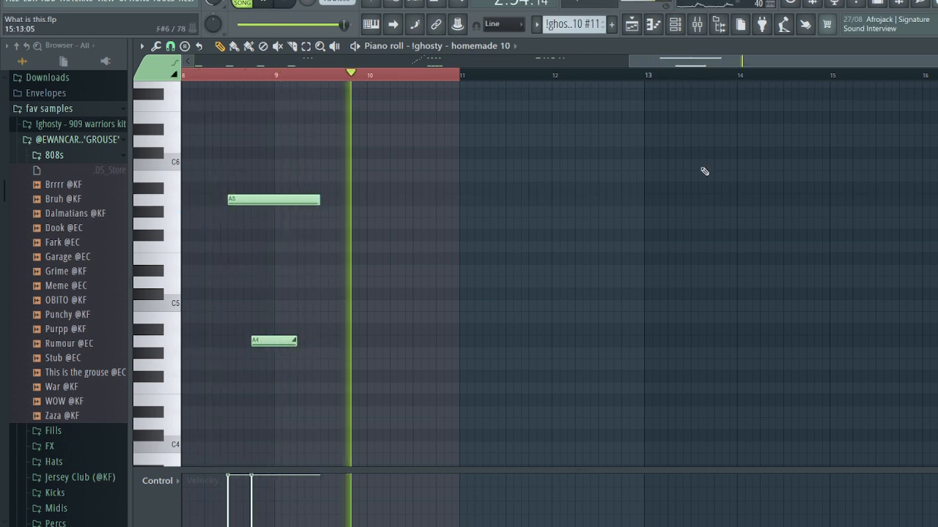
{"action": "key", "text": "Escape"}
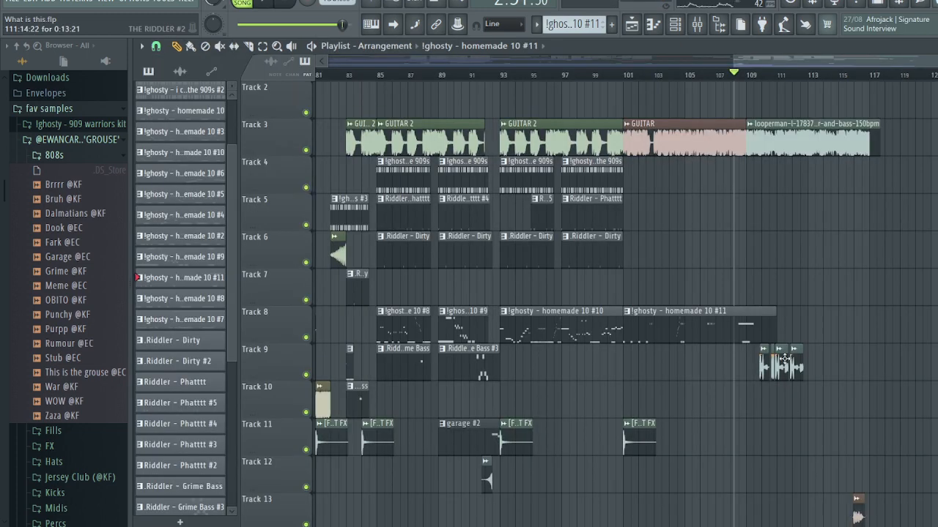
- Move the playback position to bar 109, where the looperman guitar loop starts on Track 3
{"action": "scroll", "coordinate": [806, 381], "scroll_direction": "up", "scroll_amount": 4}
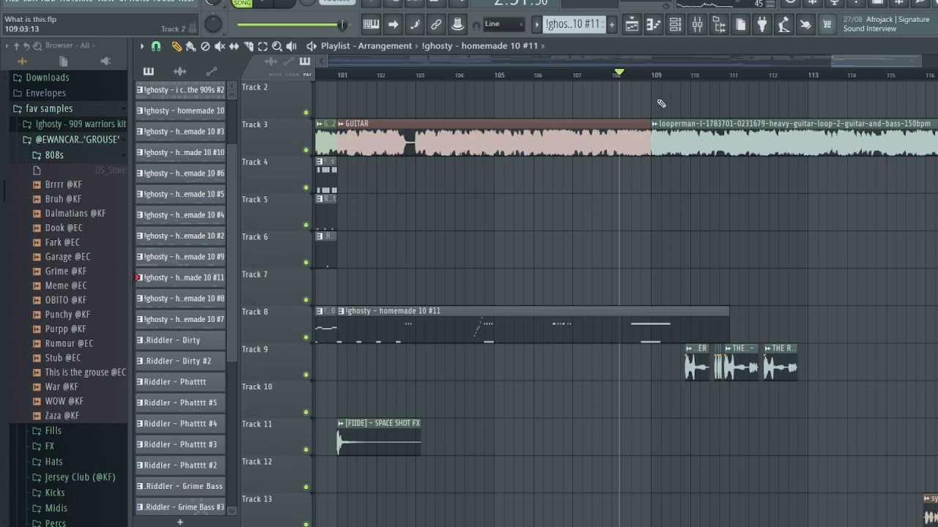
{"action": "left_click", "coordinate": [651, 74]}
{"action": "scroll", "coordinate": [780, 170], "scroll_direction": "down", "scroll_amount": 4}
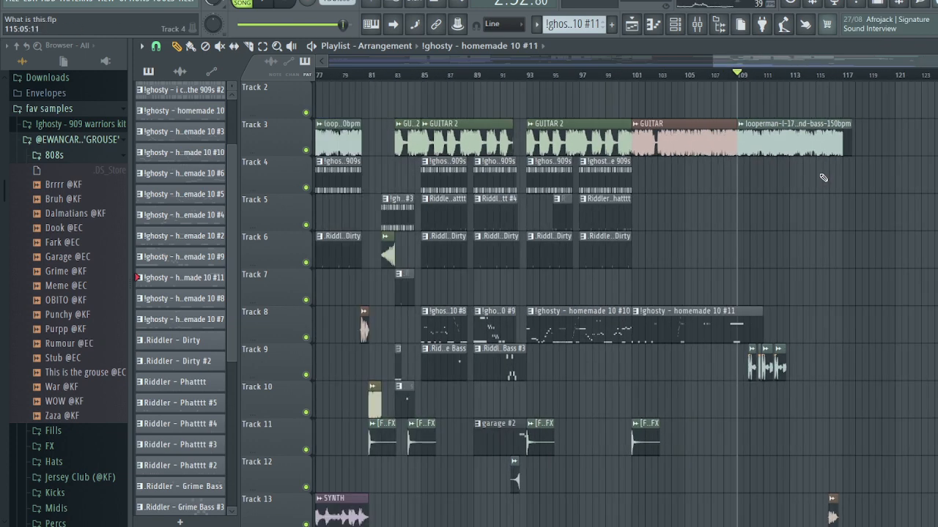
- Play the outro from bar 109, following the guitar loop on Track 3 through to the short clip on Track 13
{"action": "key", "text": "space"}
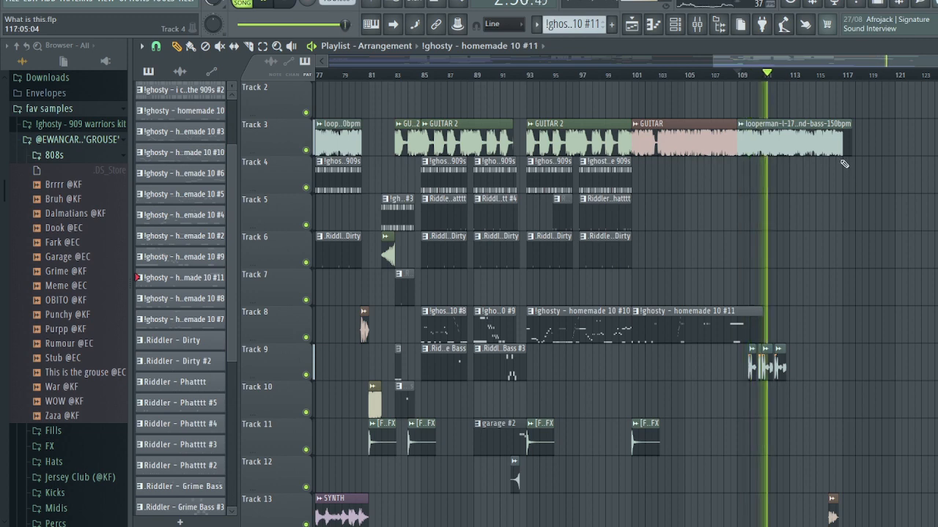
{"action": "scroll", "coordinate": [825, 253], "scroll_direction": "right", "scroll_amount": 2}
{"action": "scroll", "coordinate": [814, 266], "scroll_direction": "down", "scroll_amount": 2}
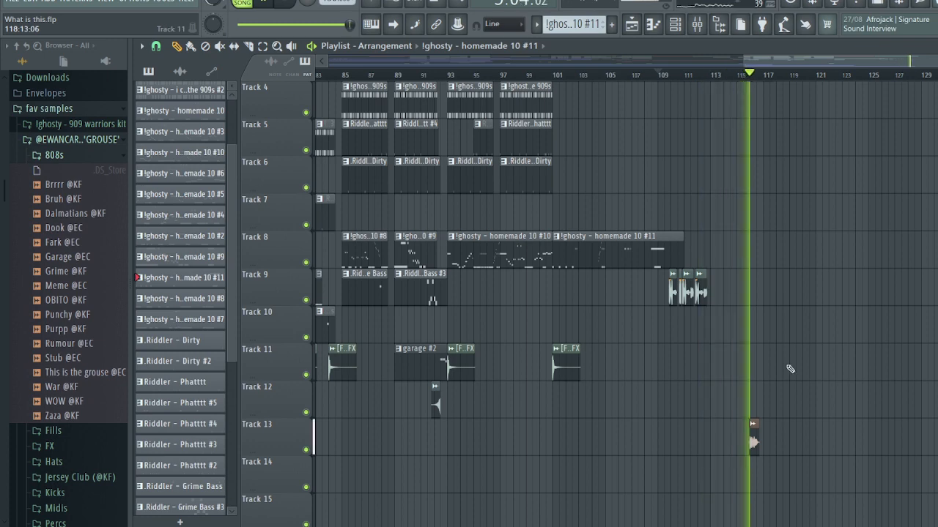
{"action": "key", "text": "space"}
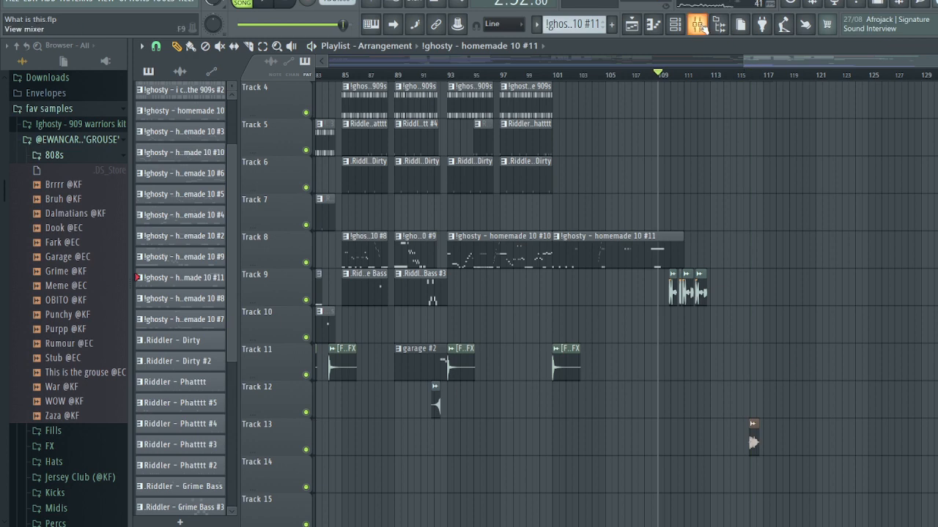
- Look over the Gross Beat, Effectrix and Filter automation clips on Tracks 22 to 25 and the rest of the full arrangement
{"action": "scroll", "coordinate": [795, 179], "scroll_direction": "up", "scroll_amount": 1}
{"action": "scroll", "coordinate": [795, 207], "scroll_direction": "down", "scroll_amount": 13}
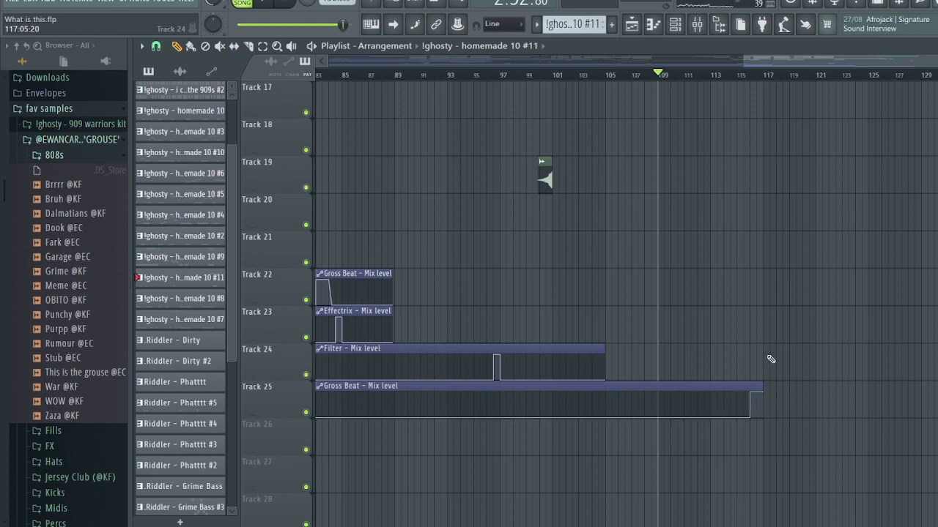
{"action": "scroll", "coordinate": [776, 315], "scroll_direction": "up", "scroll_amount": 12}
{"action": "scroll", "coordinate": [766, 269], "scroll_direction": "up", "scroll_amount": 4}
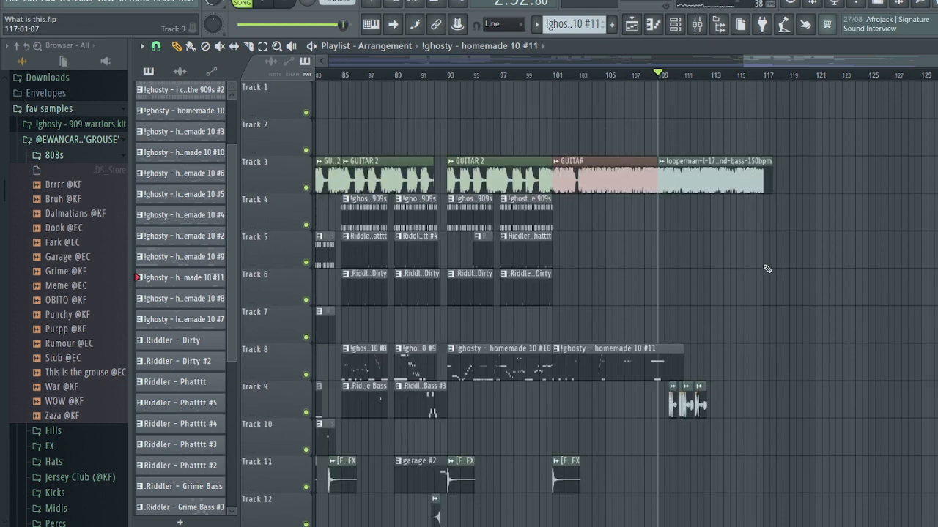
{"action": "scroll", "coordinate": [766, 269], "scroll_direction": "down", "scroll_amount": 4}
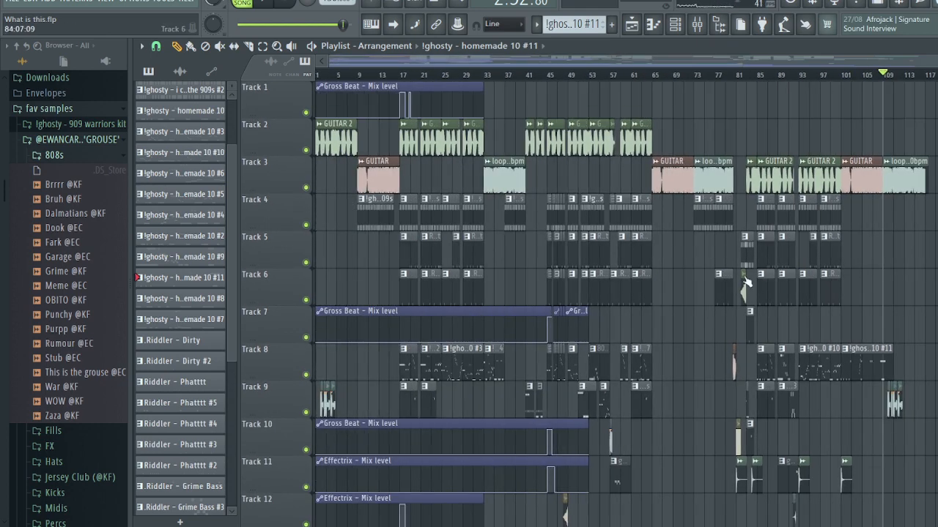
{"action": "scroll", "coordinate": [602, 357], "scroll_direction": "down", "scroll_amount": 8}
{"action": "scroll", "coordinate": [602, 357], "scroll_direction": "up", "scroll_amount": 3}
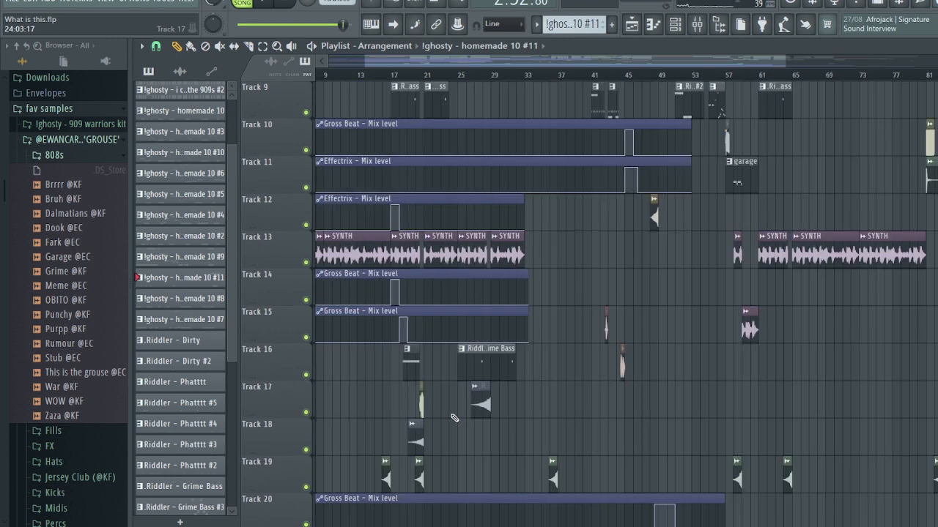
- Inspect the .Riddler - Classic riser on Track 17 and the .Riddler - Cymbal riser on Track 19, and return to the playlist
{"action": "double_click", "coordinate": [471, 412]}
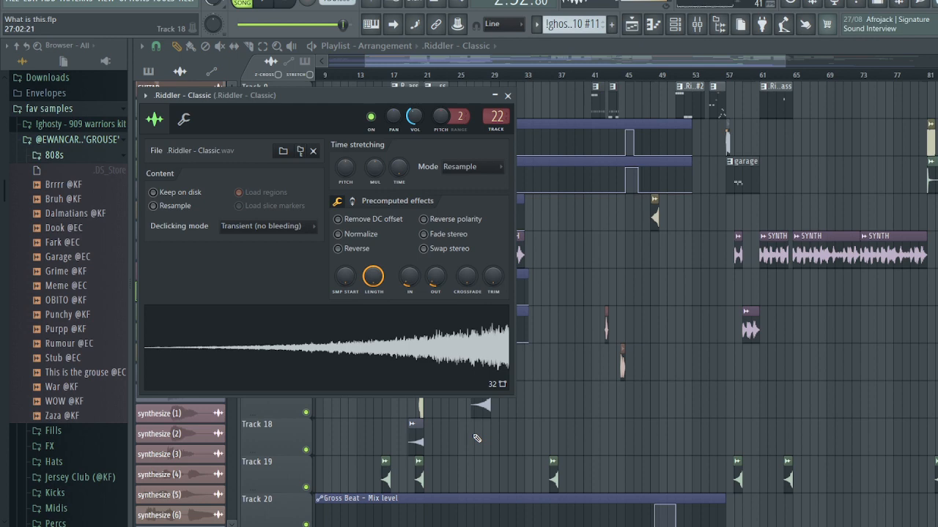
{"action": "double_click", "coordinate": [419, 474]}
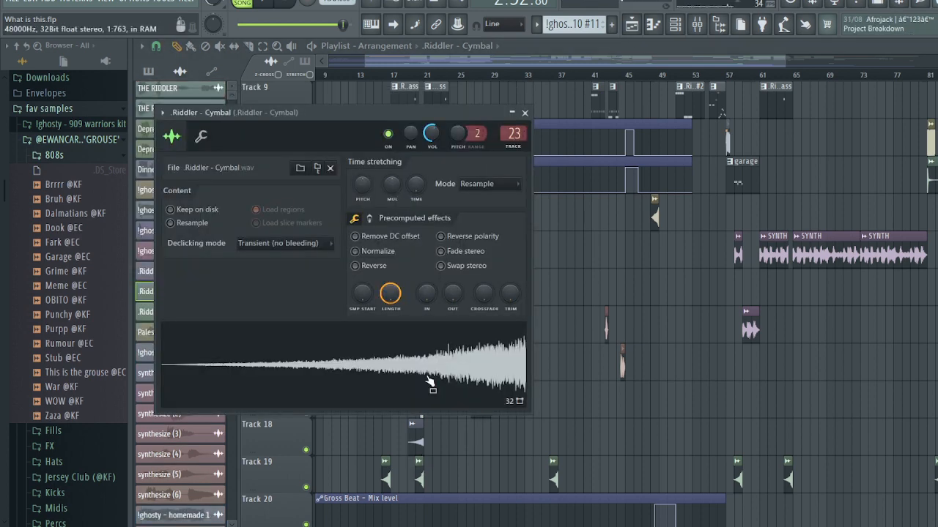
{"action": "key", "text": "Escape"}
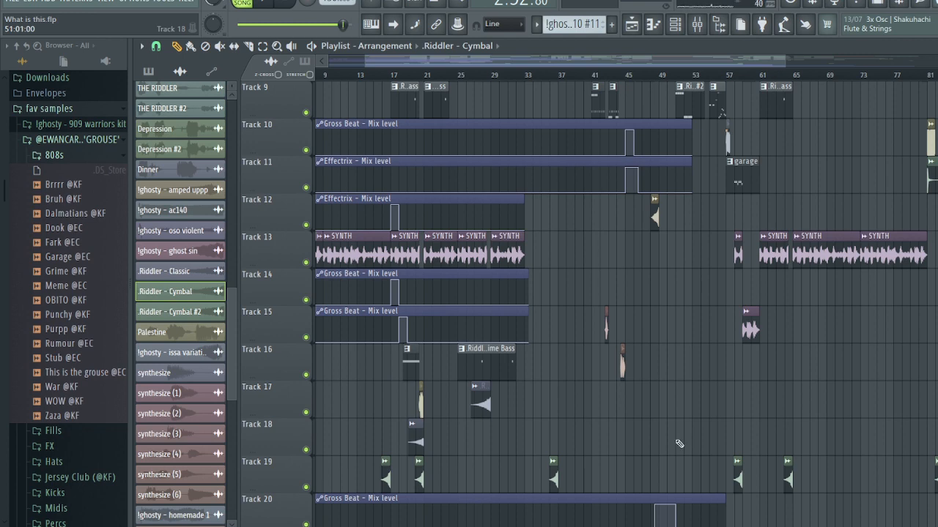
{"action": "scroll", "coordinate": [681, 439], "scroll_direction": "down", "scroll_amount": 1}
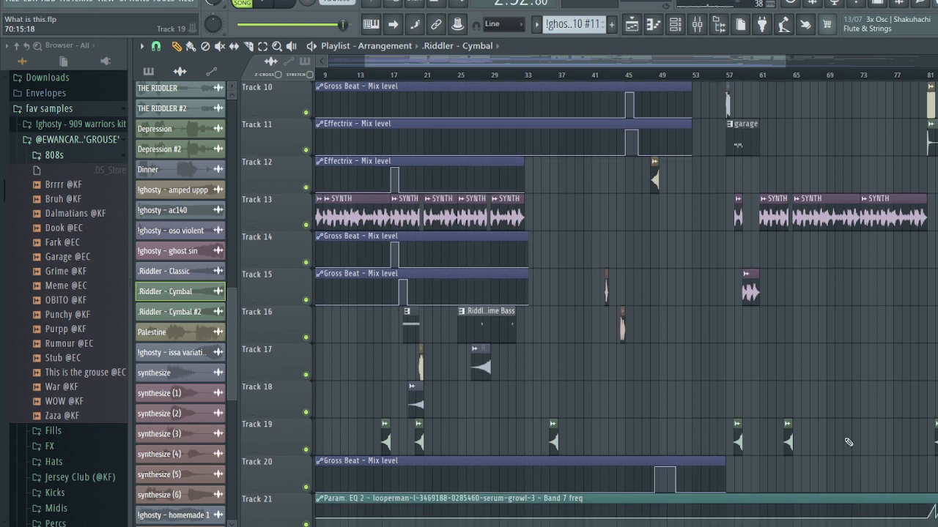
{"action": "scroll", "coordinate": [842, 438], "scroll_direction": "down", "scroll_amount": 2}
{"action": "scroll", "coordinate": [840, 435], "scroll_direction": "up", "scroll_amount": 11}
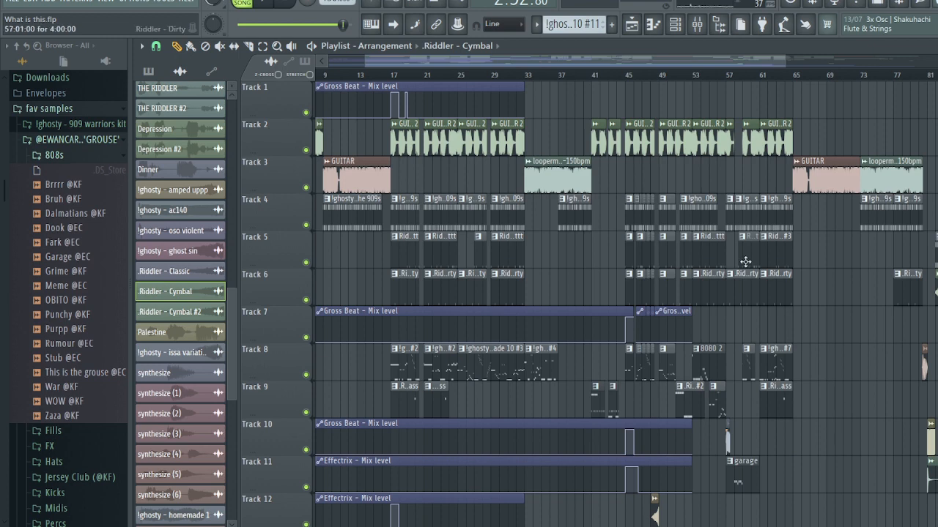
- Open the mixer and review the effect slots of the guitar loop inserts 2 to 5
{"action": "left_click", "coordinate": [697, 25]}
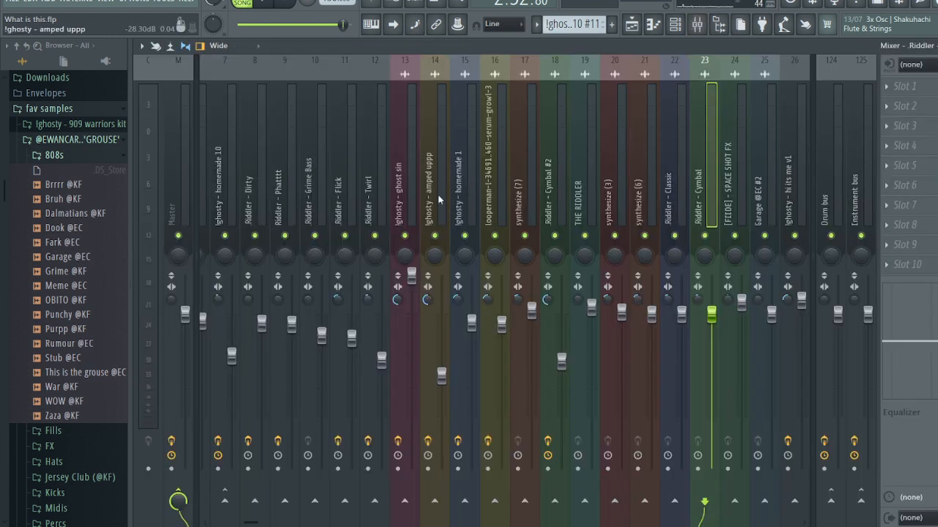
{"action": "scroll", "coordinate": [248, 522], "scroll_direction": "left", "scroll_amount": 5}
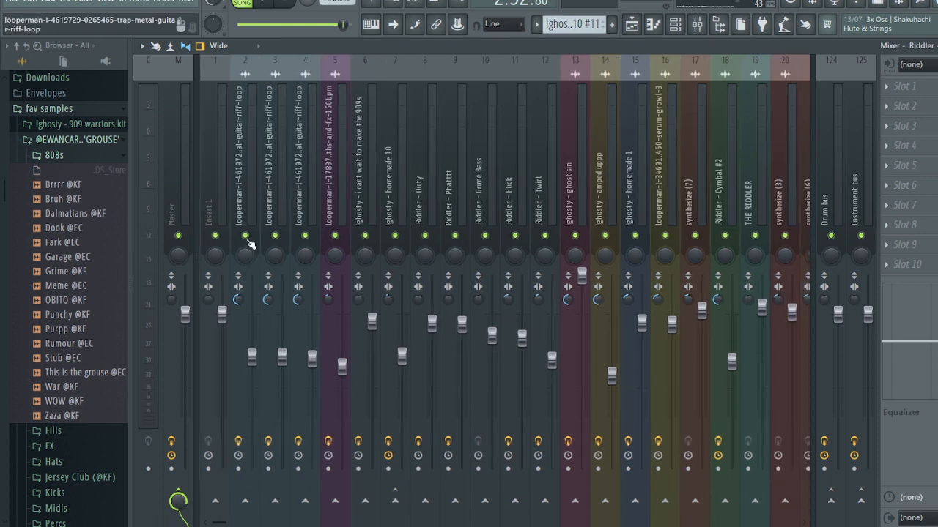
{"action": "left_click", "coordinate": [249, 223]}
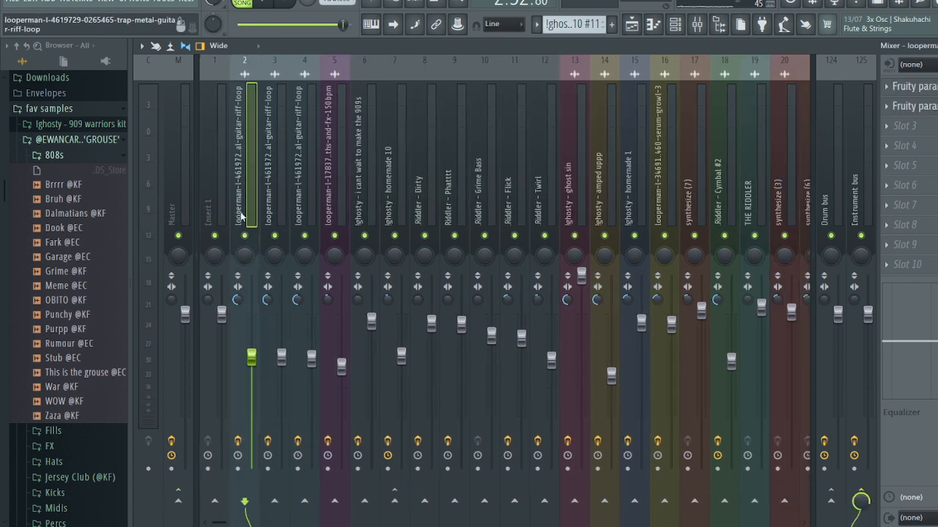
{"action": "left_click", "coordinate": [275, 195]}
{"action": "left_click", "coordinate": [299, 194]}
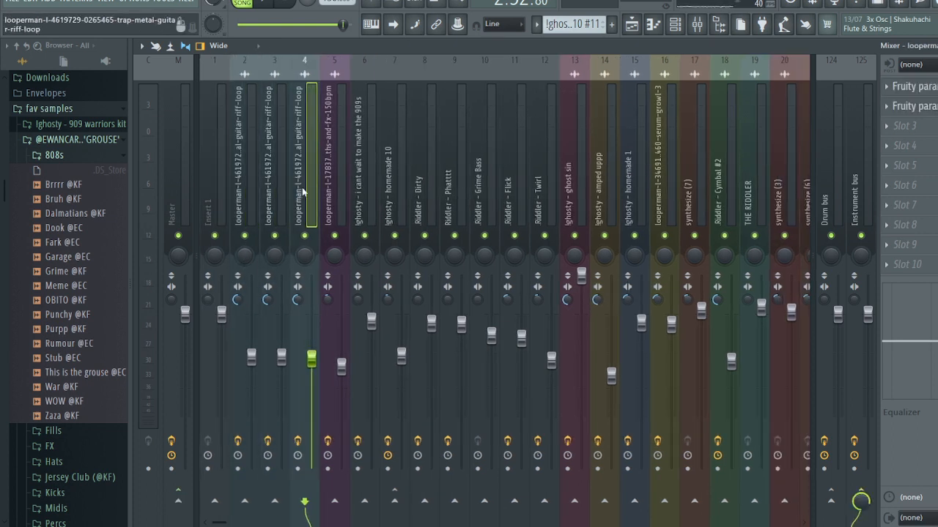
{"action": "left_click", "coordinate": [331, 198]}
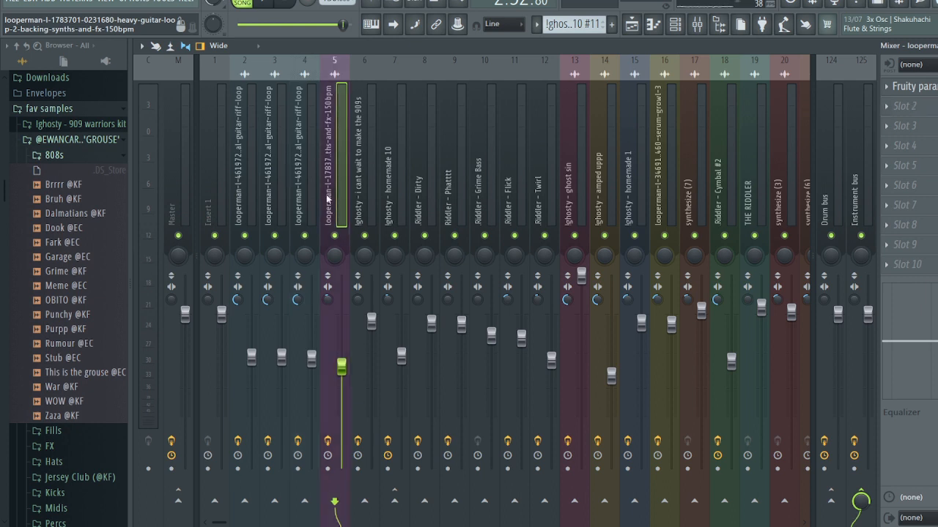
- Examine the curves of both Fruity parametric EQ 2 effects on the guitar riff loop's insert 4, and close them
{"action": "left_click", "coordinate": [310, 183]}
{"action": "left_click", "coordinate": [912, 86]}
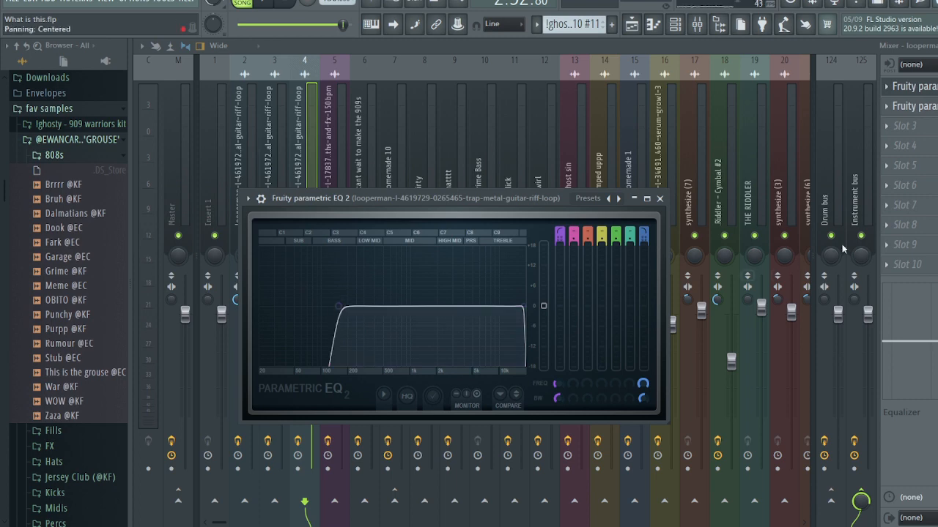
{"action": "left_click", "coordinate": [912, 106]}
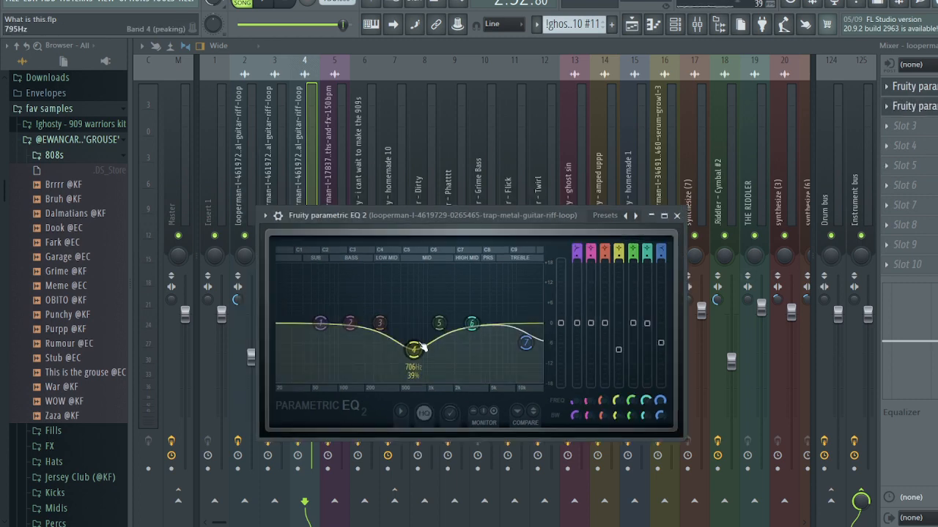
{"action": "left_click", "coordinate": [677, 216]}
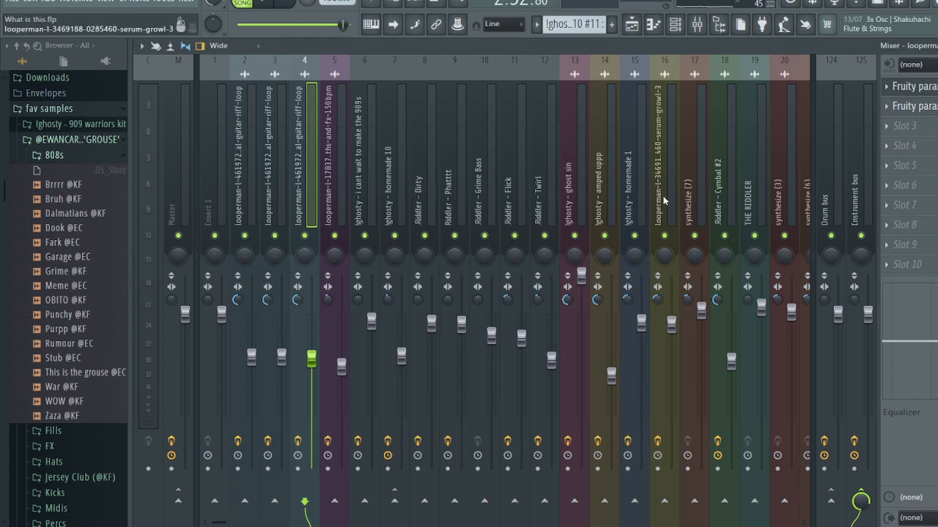
- Check the 909s insert 6, and examine the Fruity parametric EQ 2 and Fruity Blood Overdrive on the !ghosty - homemade 10 insert
{"action": "left_click", "coordinate": [370, 203]}
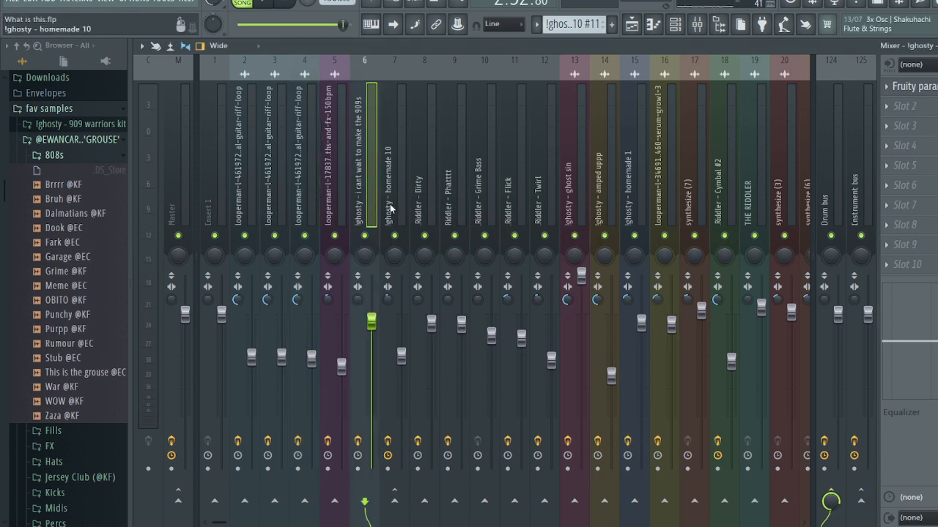
{"action": "left_click", "coordinate": [394, 204]}
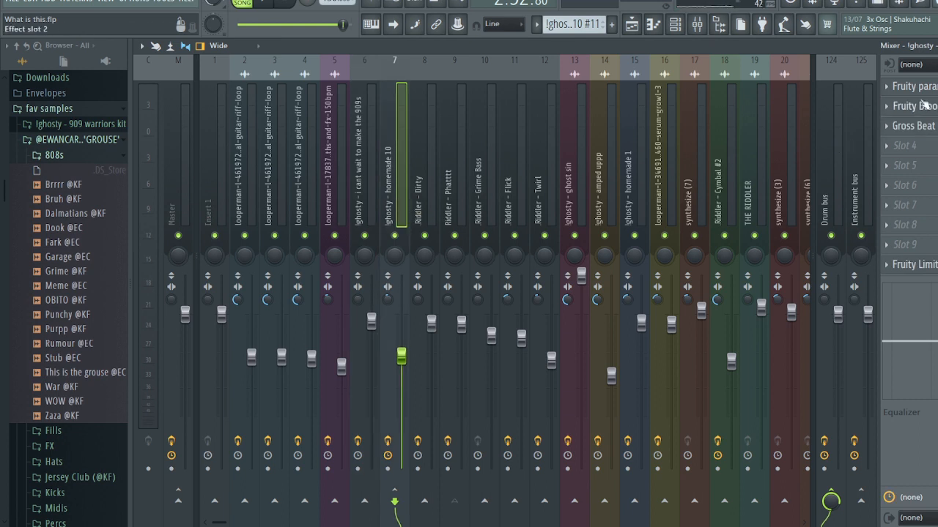
{"action": "left_click", "coordinate": [922, 87]}
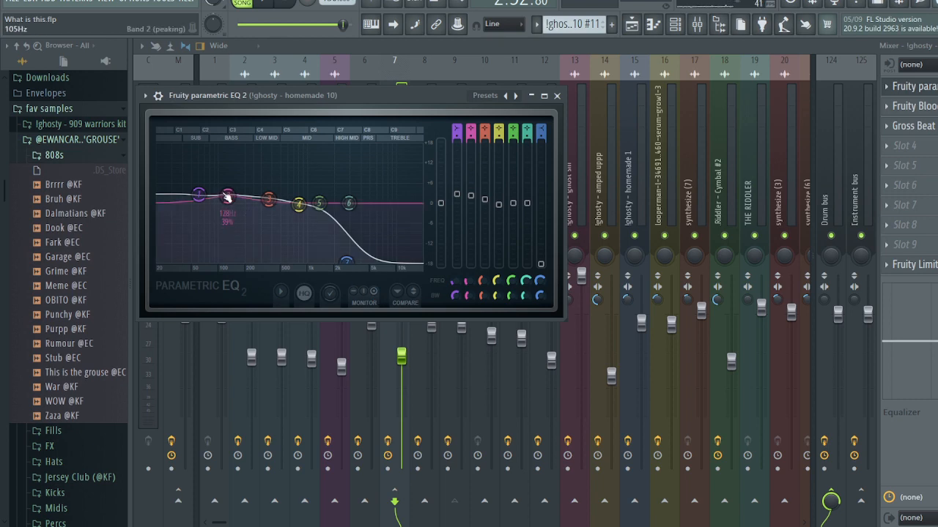
{"action": "left_click", "coordinate": [556, 96]}
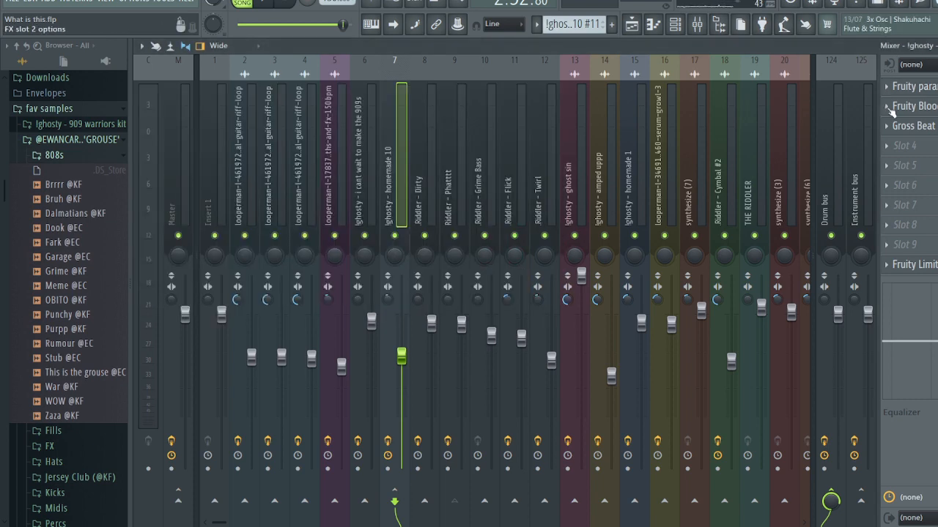
{"action": "left_click", "coordinate": [905, 106]}
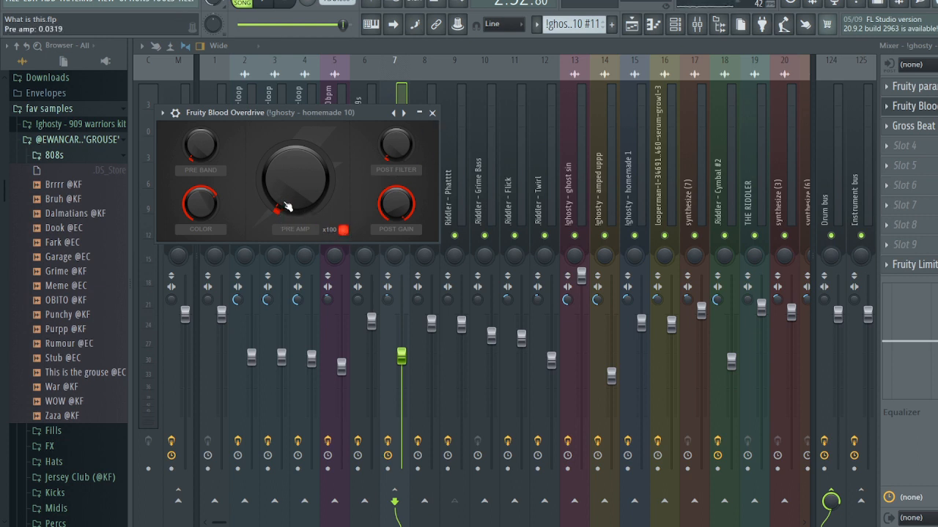
{"action": "left_click", "coordinate": [431, 113]}
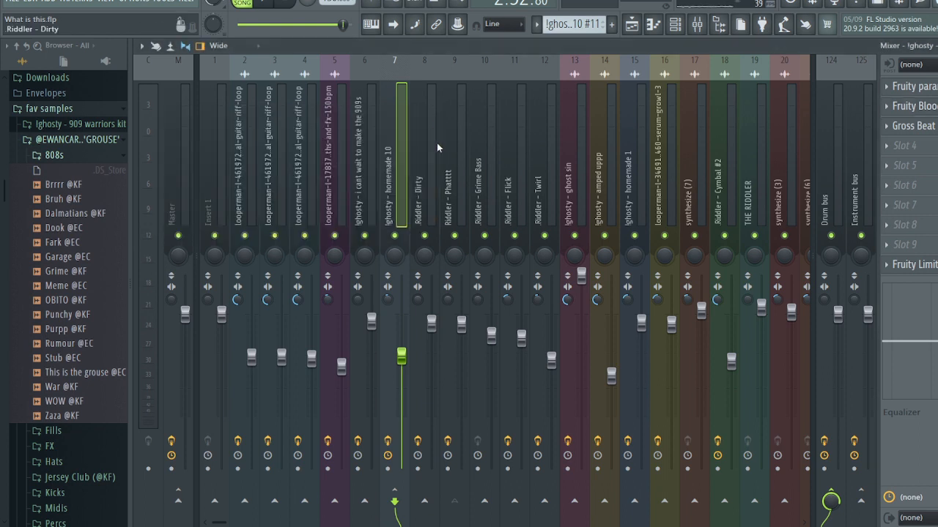
- Review the effect slots of the .Riddler Dirty, Phatttt, Grime Bass, Flick and Twirl inserts 8 to 12
{"action": "left_click", "coordinate": [424, 173]}
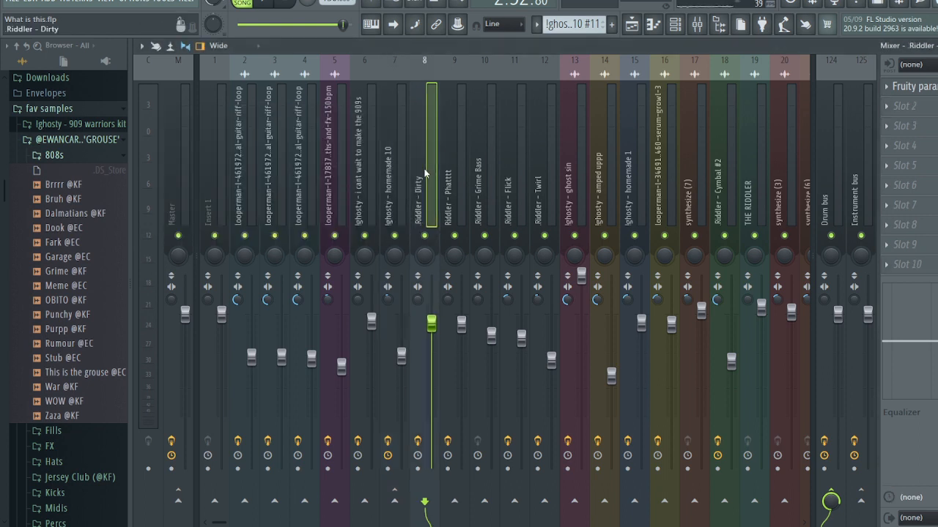
{"action": "left_click", "coordinate": [454, 212]}
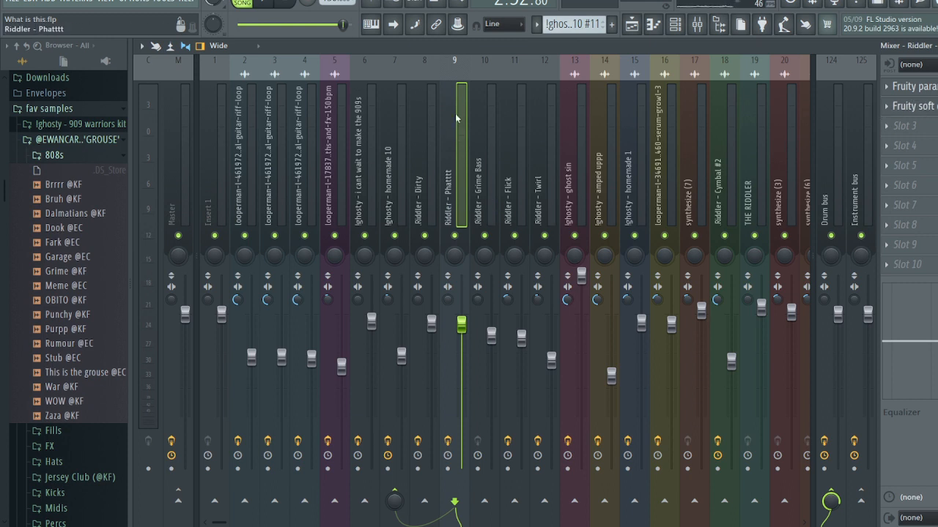
{"action": "left_click", "coordinate": [490, 172]}
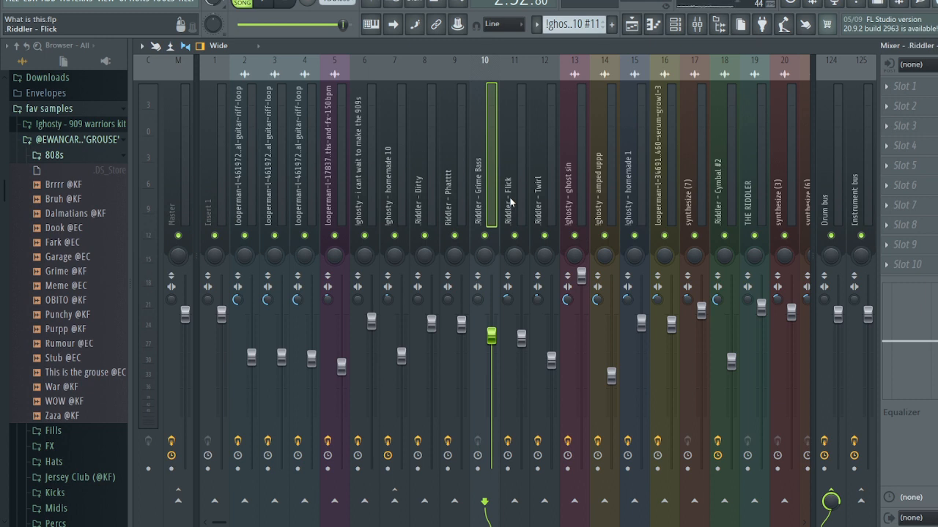
{"action": "left_click", "coordinate": [511, 202]}
{"action": "left_click", "coordinate": [539, 202]}
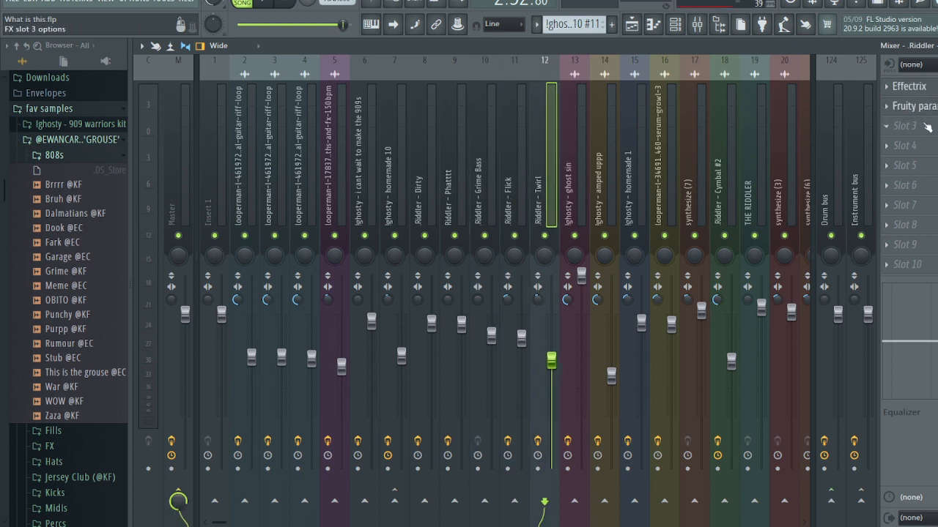
- Review the effect slots of inserts 13 to 21, from !ghosty - ghost sin through synthesize (6)
{"action": "left_click", "coordinate": [576, 210]}
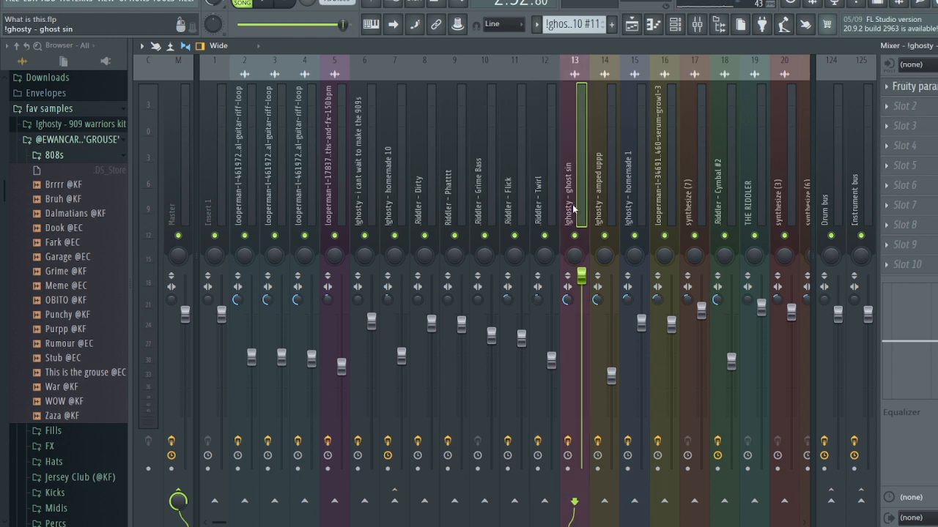
{"action": "left_click", "coordinate": [599, 210]}
{"action": "left_click", "coordinate": [637, 209]}
{"action": "left_click", "coordinate": [663, 207]}
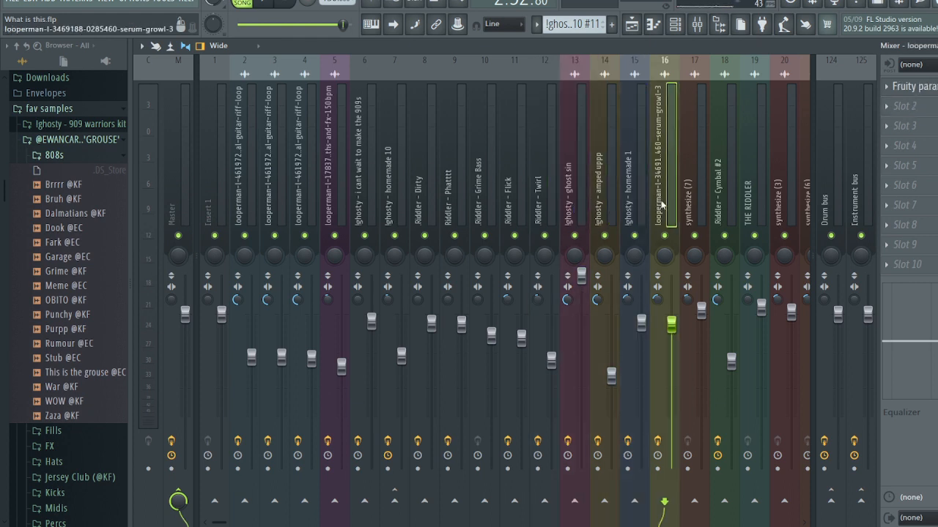
{"action": "left_click", "coordinate": [694, 209]}
{"action": "left_click", "coordinate": [723, 209]}
{"action": "left_click", "coordinate": [749, 210]}
{"action": "left_click", "coordinate": [780, 210]}
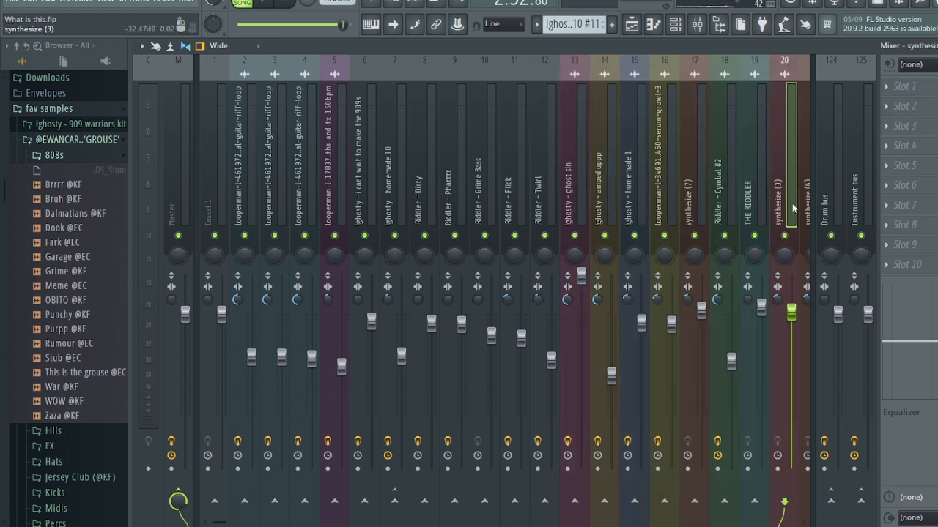
{"action": "left_click", "coordinate": [806, 211]}
- Review the effect chains on the Drum bus insert 124 and the Instrument bus insert 125
{"action": "left_click", "coordinate": [830, 210]}
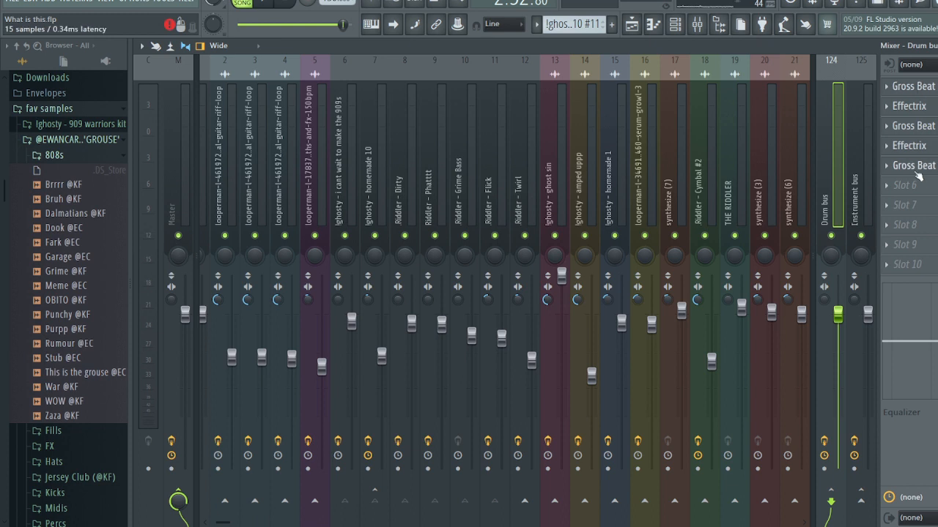
{"action": "left_click", "coordinate": [853, 183]}
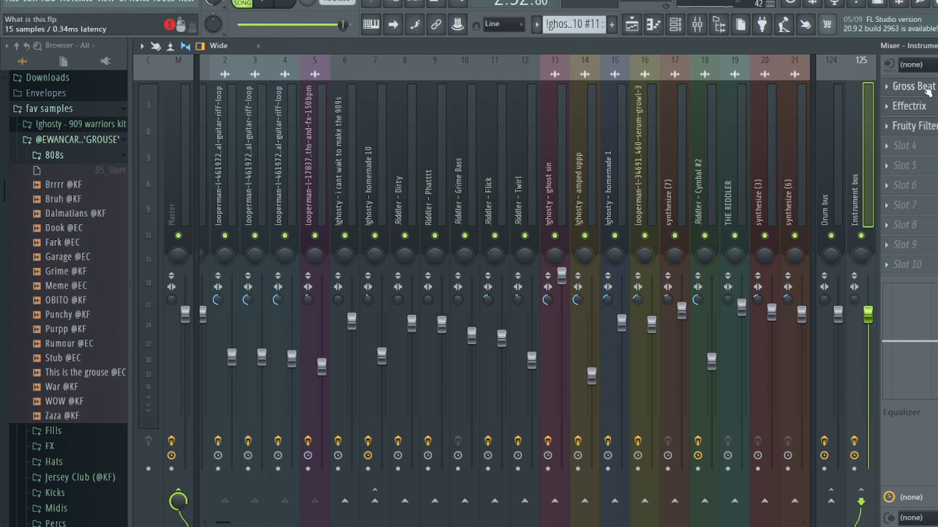
- Return from the mixer to the playlist without the EQ window, and look through the drum kit folders inside fav samples
{"action": "key", "text": "F9"}
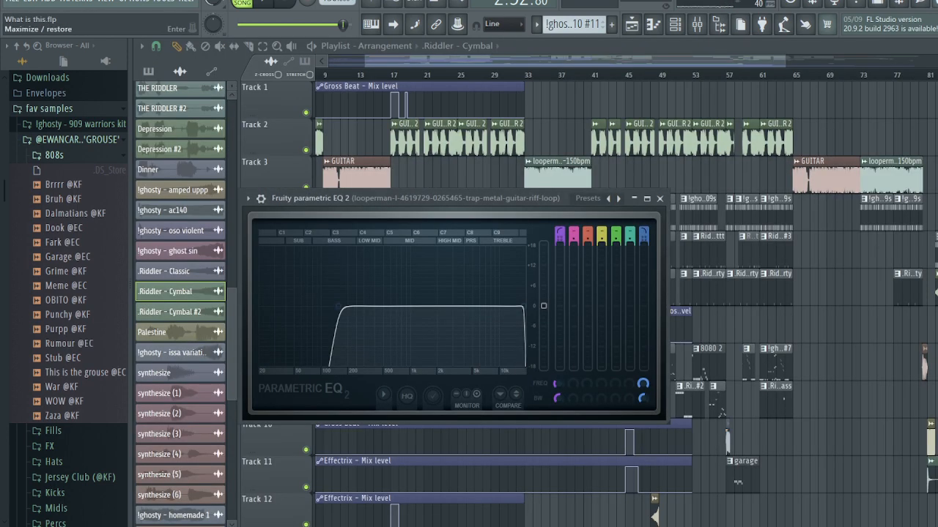
{"action": "key", "text": "Escape"}
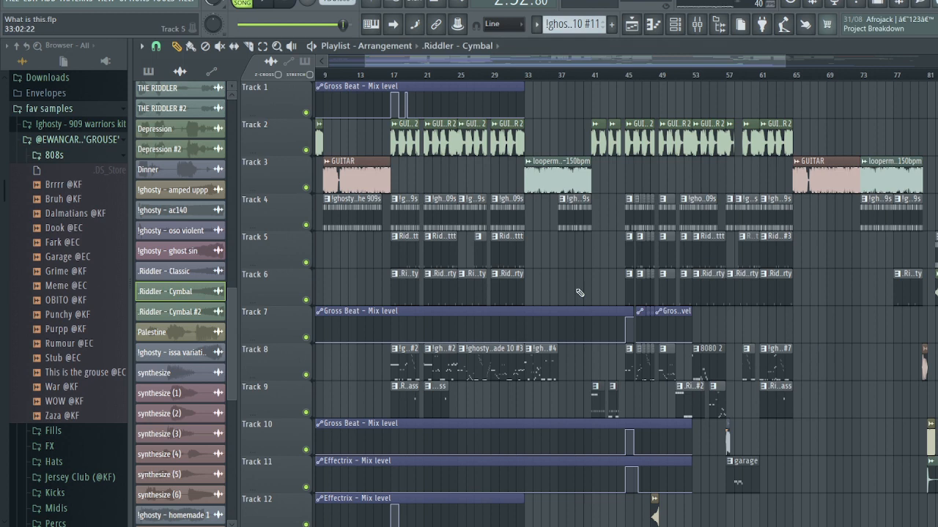
{"action": "left_click", "coordinate": [108, 143]}
{"action": "scroll", "coordinate": [104, 147], "scroll_direction": "down", "scroll_amount": 3}
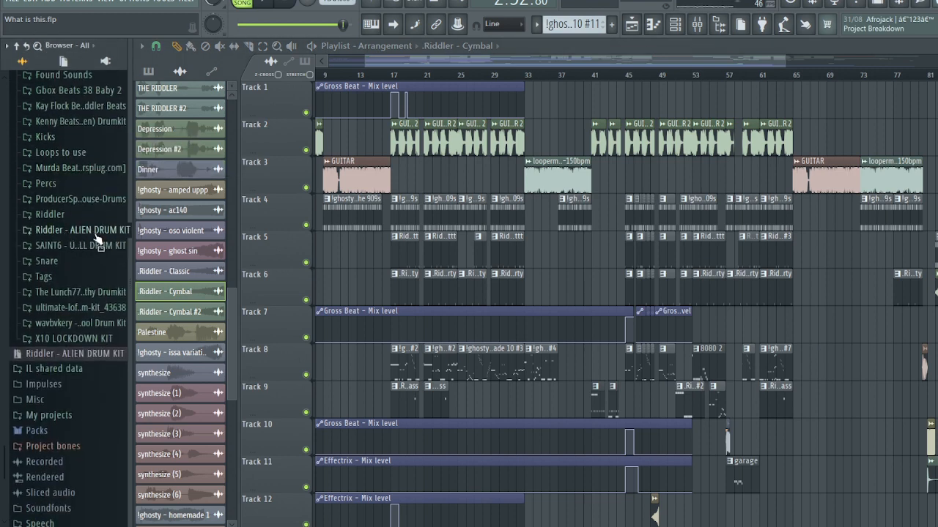
{"action": "scroll", "coordinate": [95, 238], "scroll_direction": "up", "scroll_amount": 5}
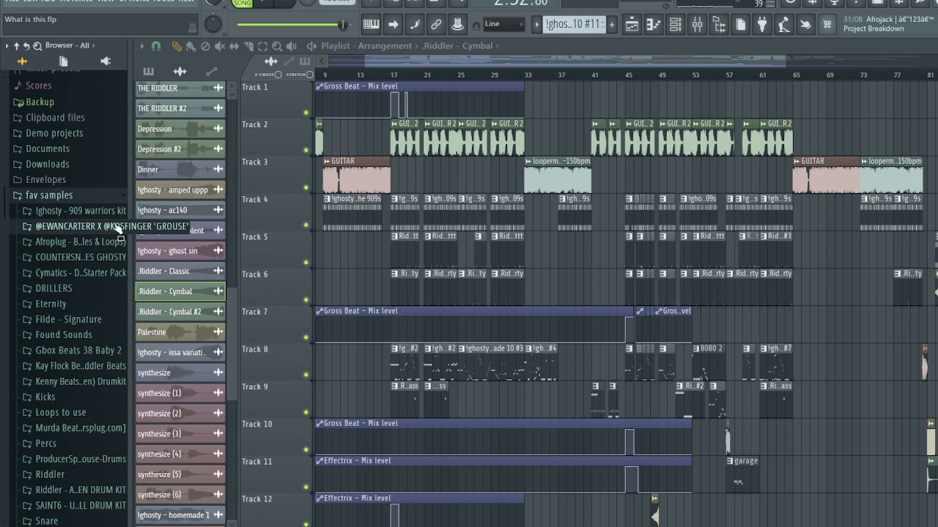
{"action": "scroll", "coordinate": [110, 242], "scroll_direction": "up", "scroll_amount": 3}
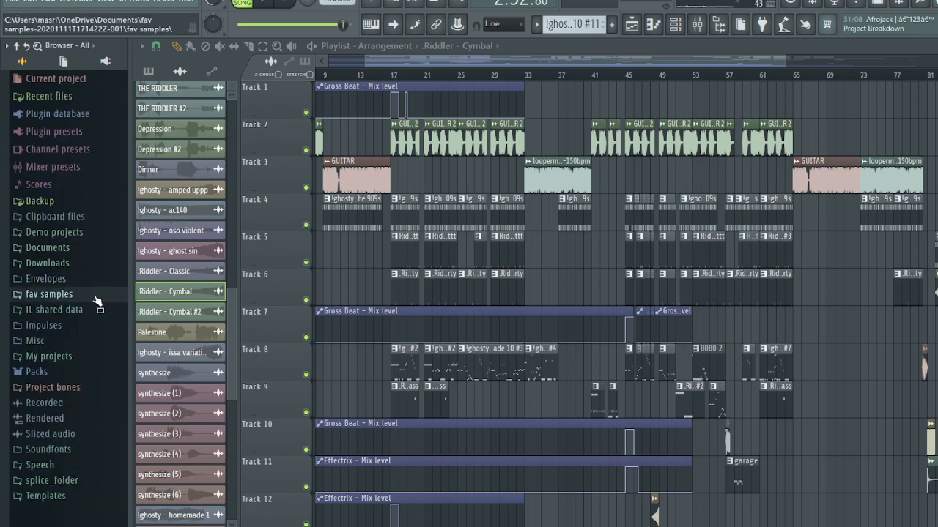
{"action": "scroll", "coordinate": [97, 296], "scroll_direction": "down", "scroll_amount": 8}
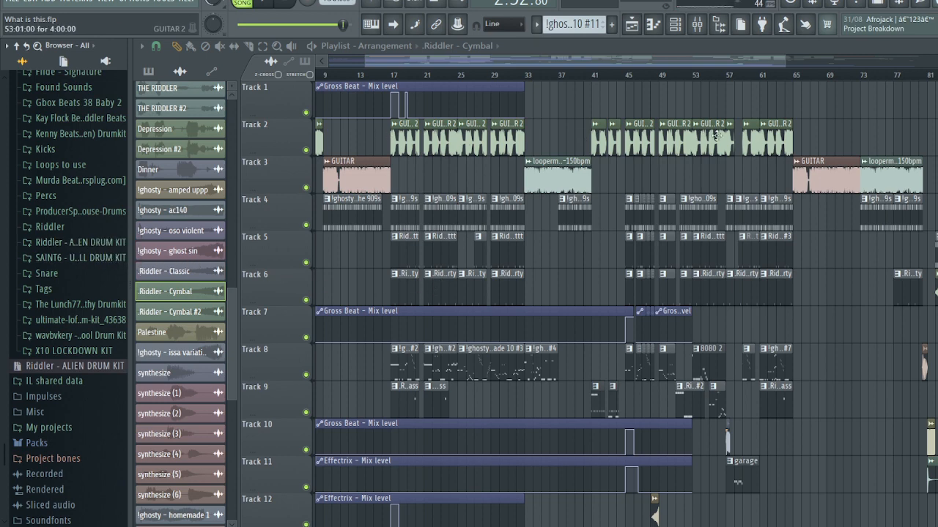
- Look over the finished arrangement in the playlist from track 1 down to track 22 and back
{"action": "scroll", "coordinate": [830, 203], "scroll_direction": "down", "scroll_amount": 4}
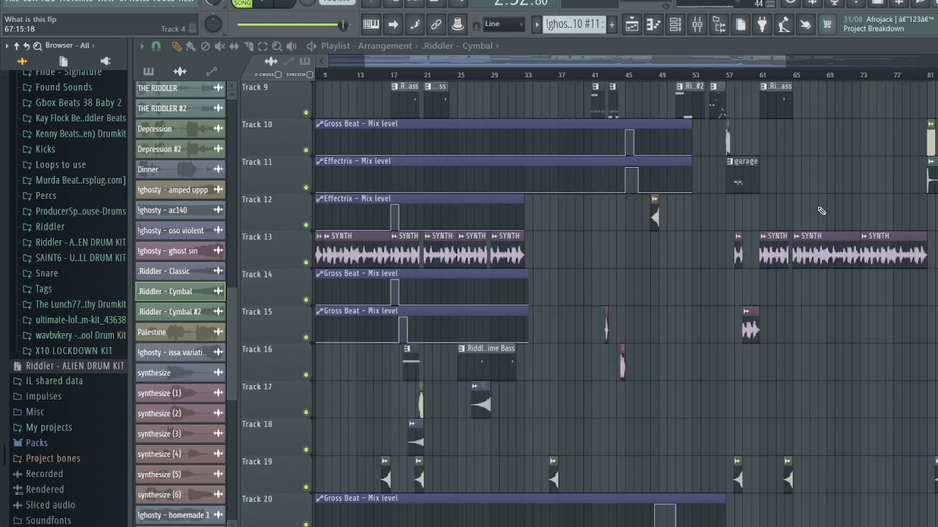
{"action": "scroll", "coordinate": [821, 211], "scroll_direction": "down", "scroll_amount": 1}
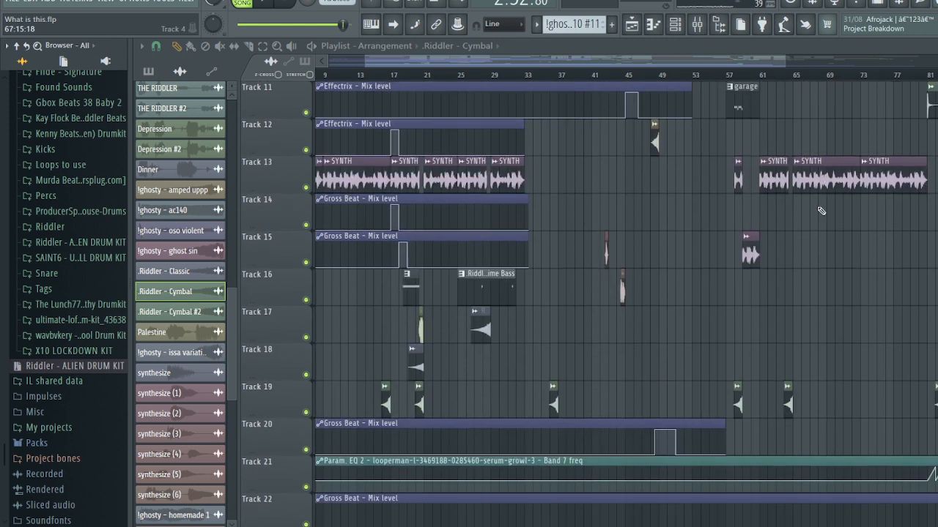
{"action": "scroll", "coordinate": [821, 211], "scroll_direction": "up", "scroll_amount": 3}
{"action": "scroll", "coordinate": [821, 211], "scroll_direction": "up", "scroll_amount": 3}
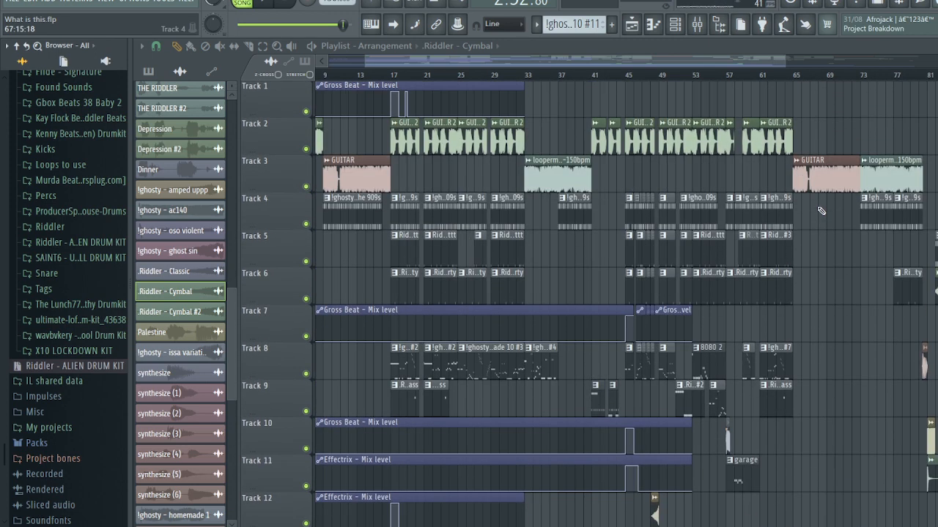